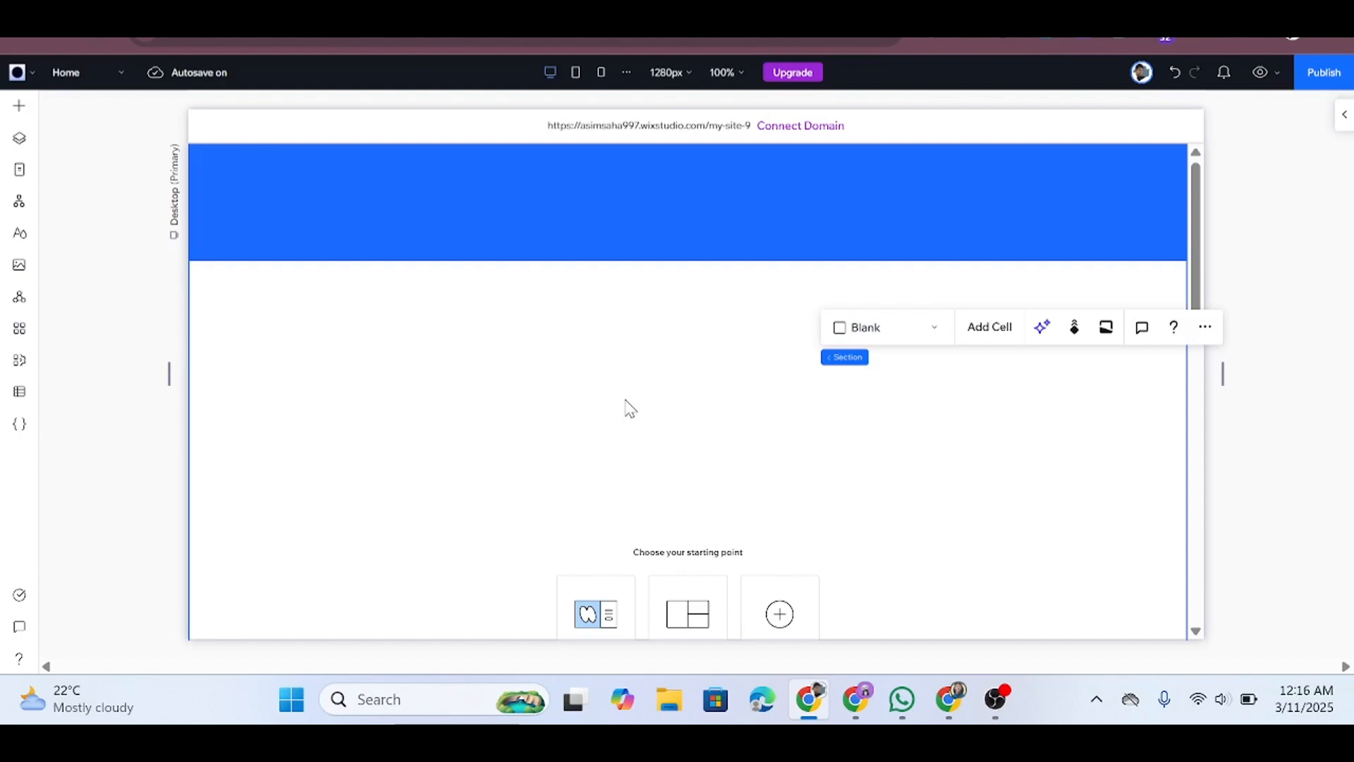
scroll(655, 400, "down", 2)
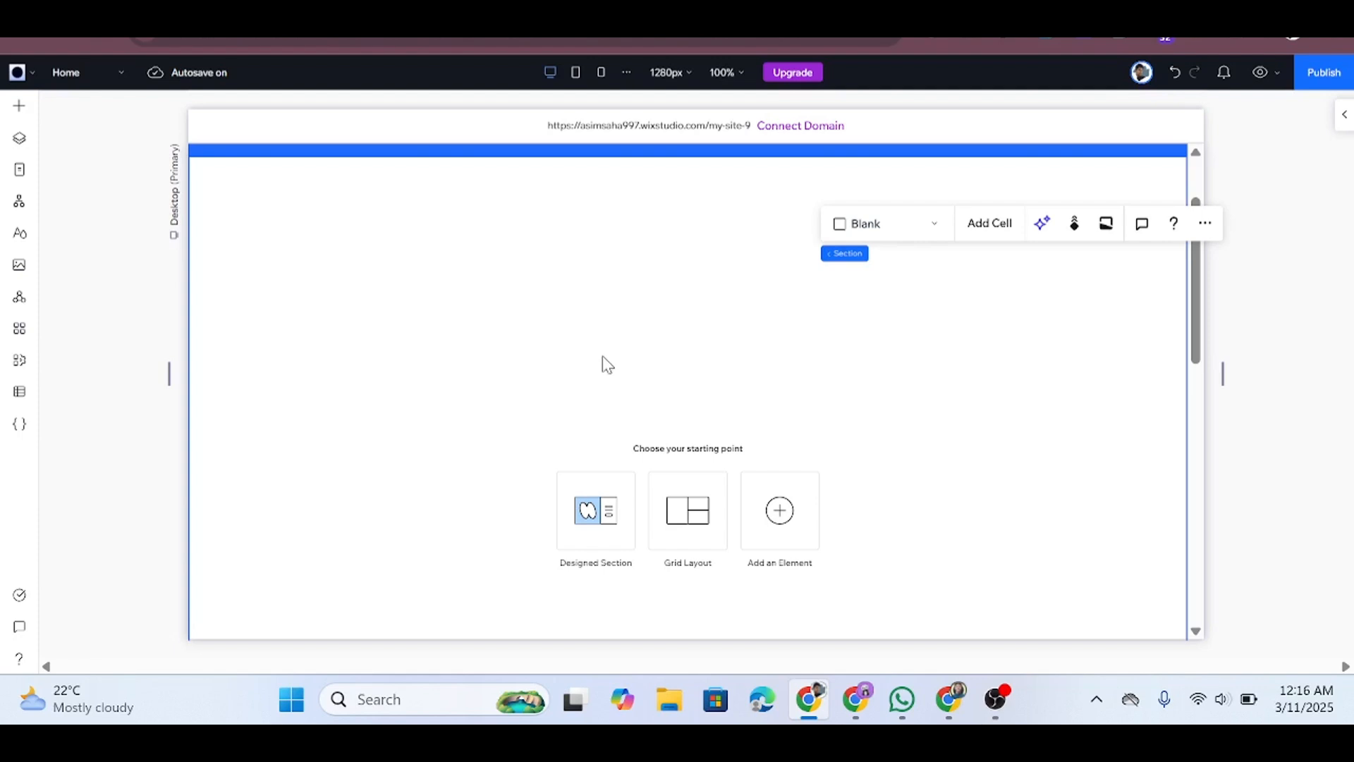
scroll(475, 358, "down", 2)
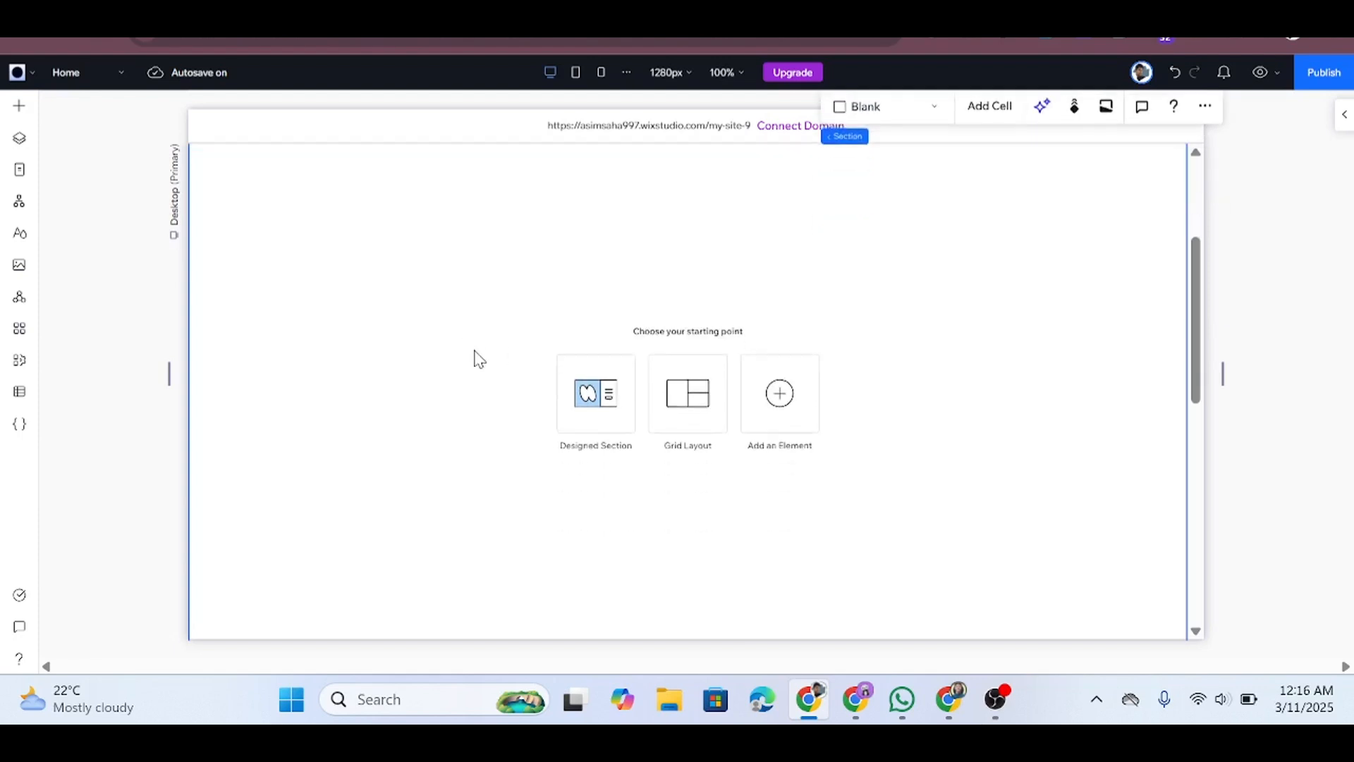
scroll(474, 357, "up", 3)
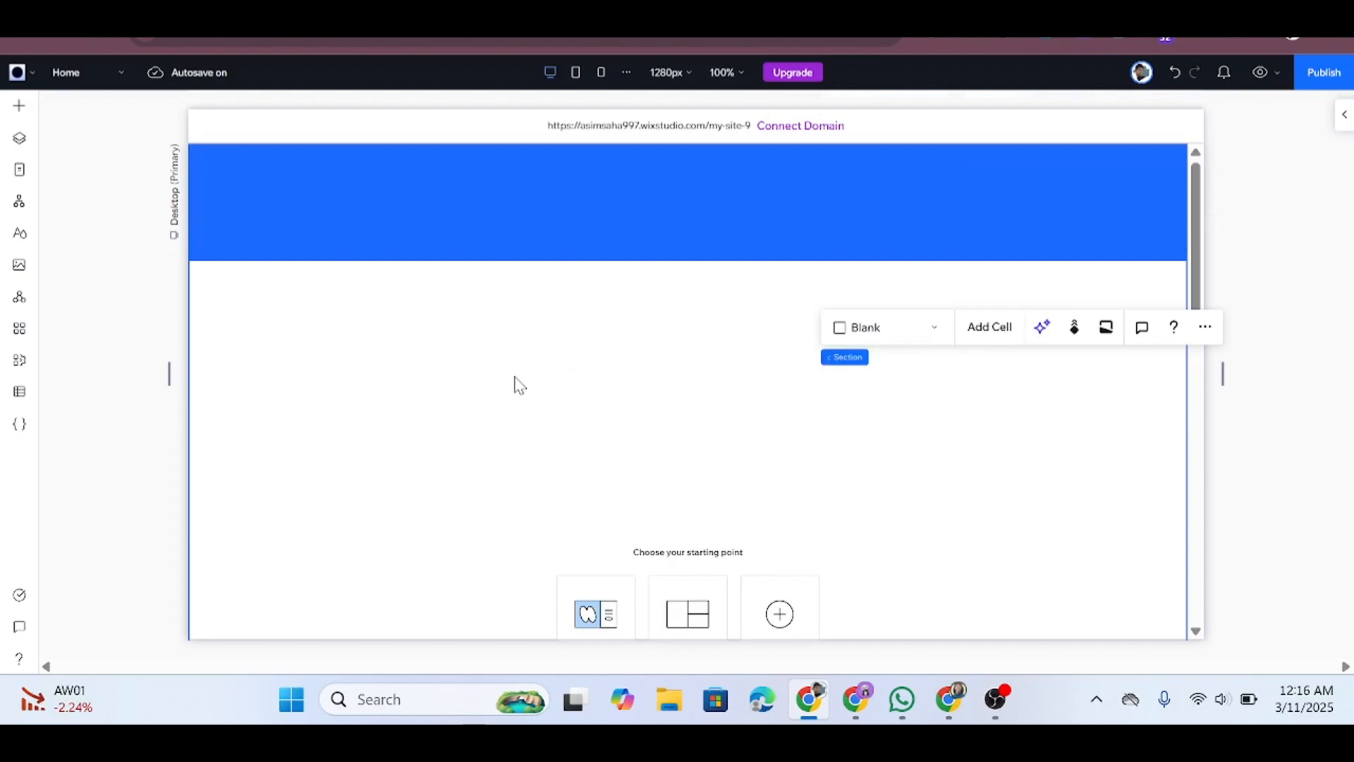
scroll(514, 385, "down", 5)
scroll(514, 385, "up", 5)
scroll(896, 458, "down", 5)
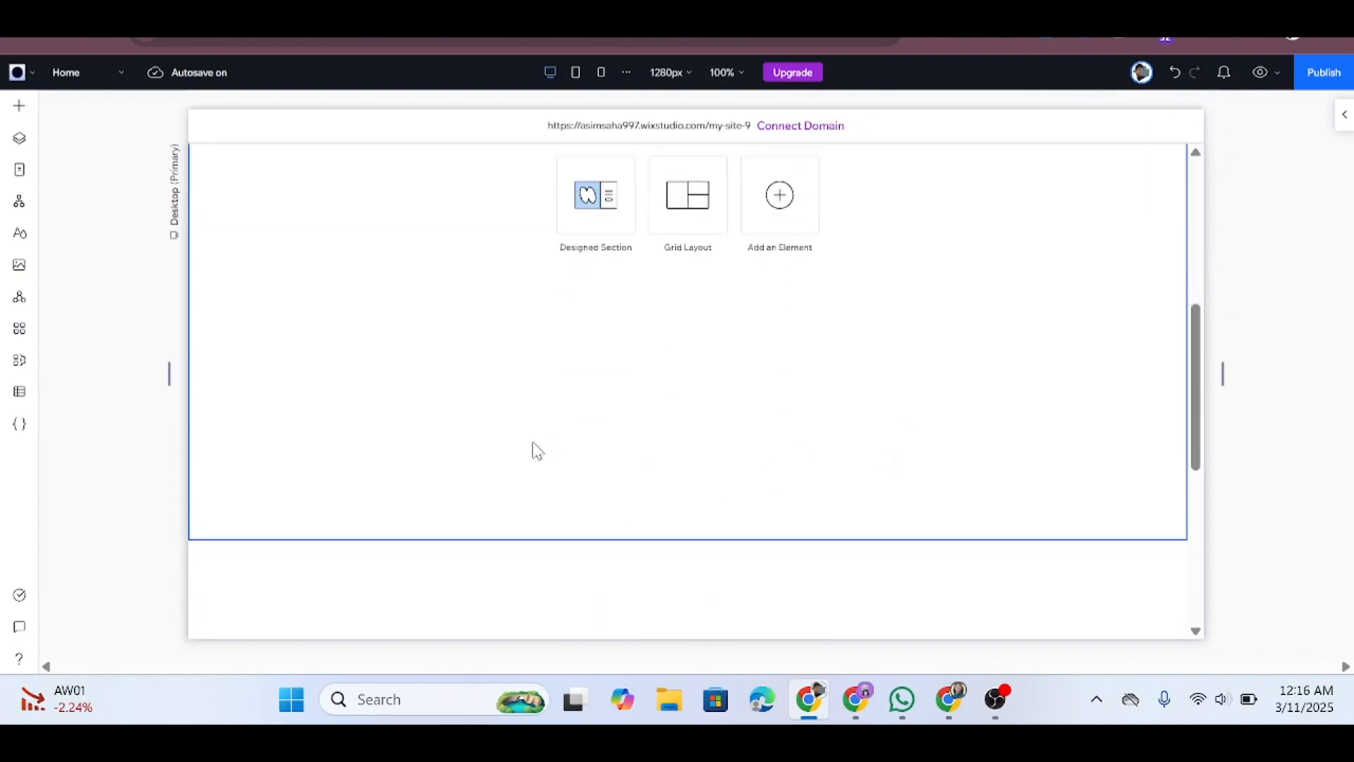
scroll(398, 399, "up", 5)
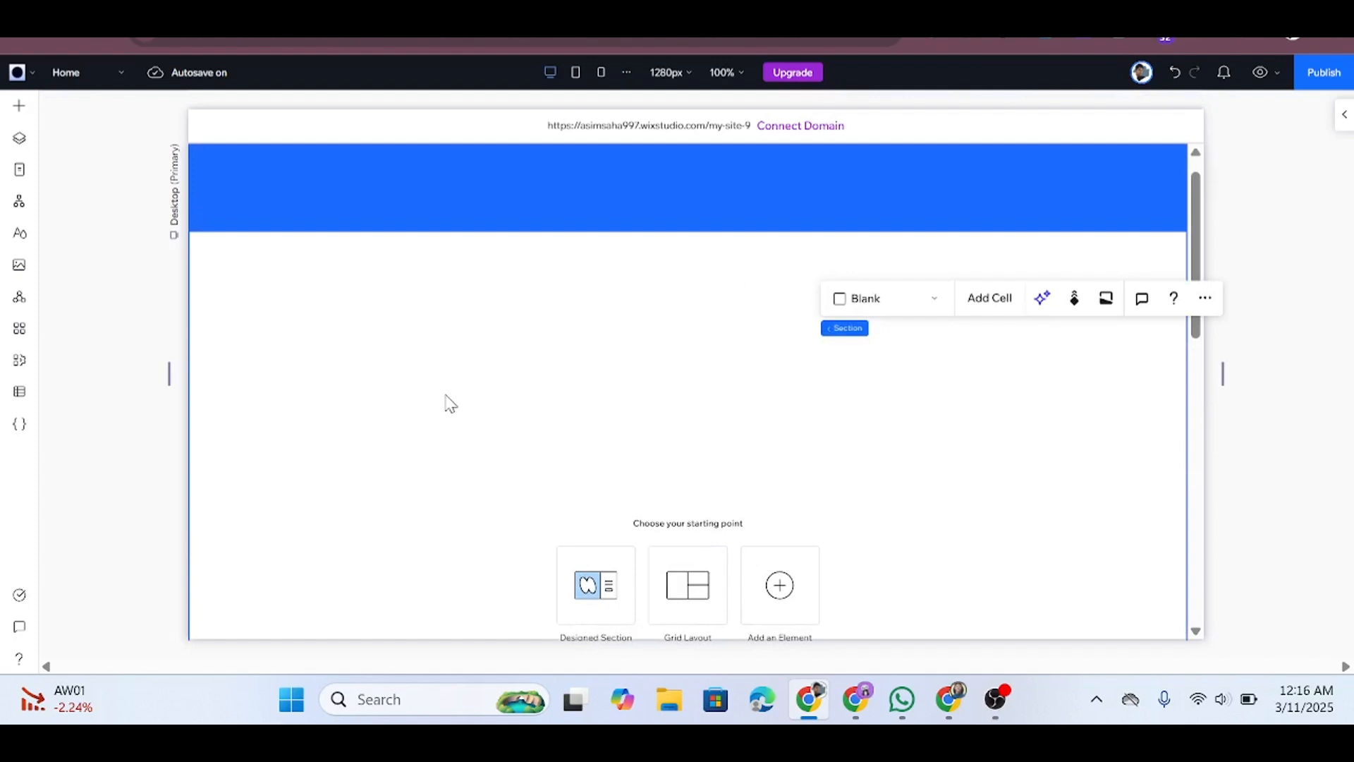
Browse the Contact & Forms elements, comparing the new, existing, contact, subscribe, order and old form options.
left_click(21, 106)
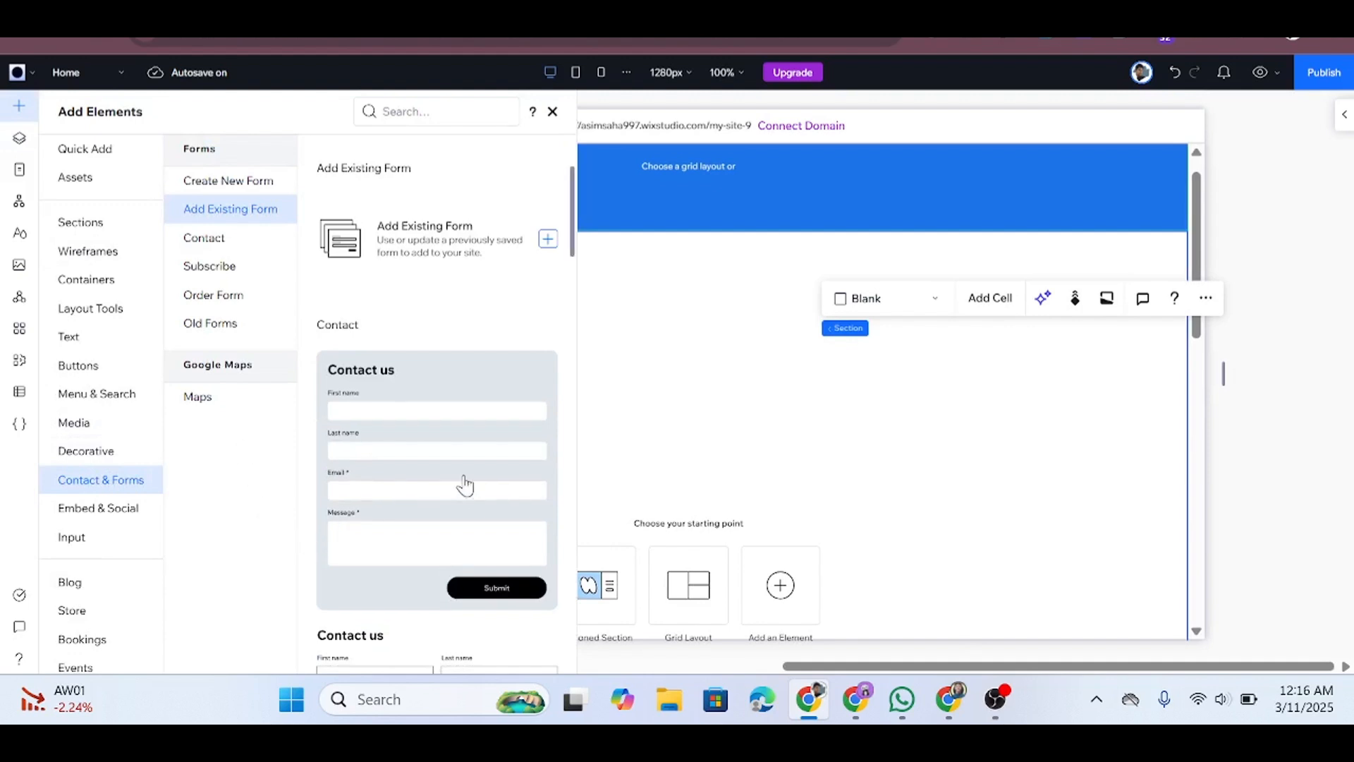
scroll(459, 405, "down", 10)
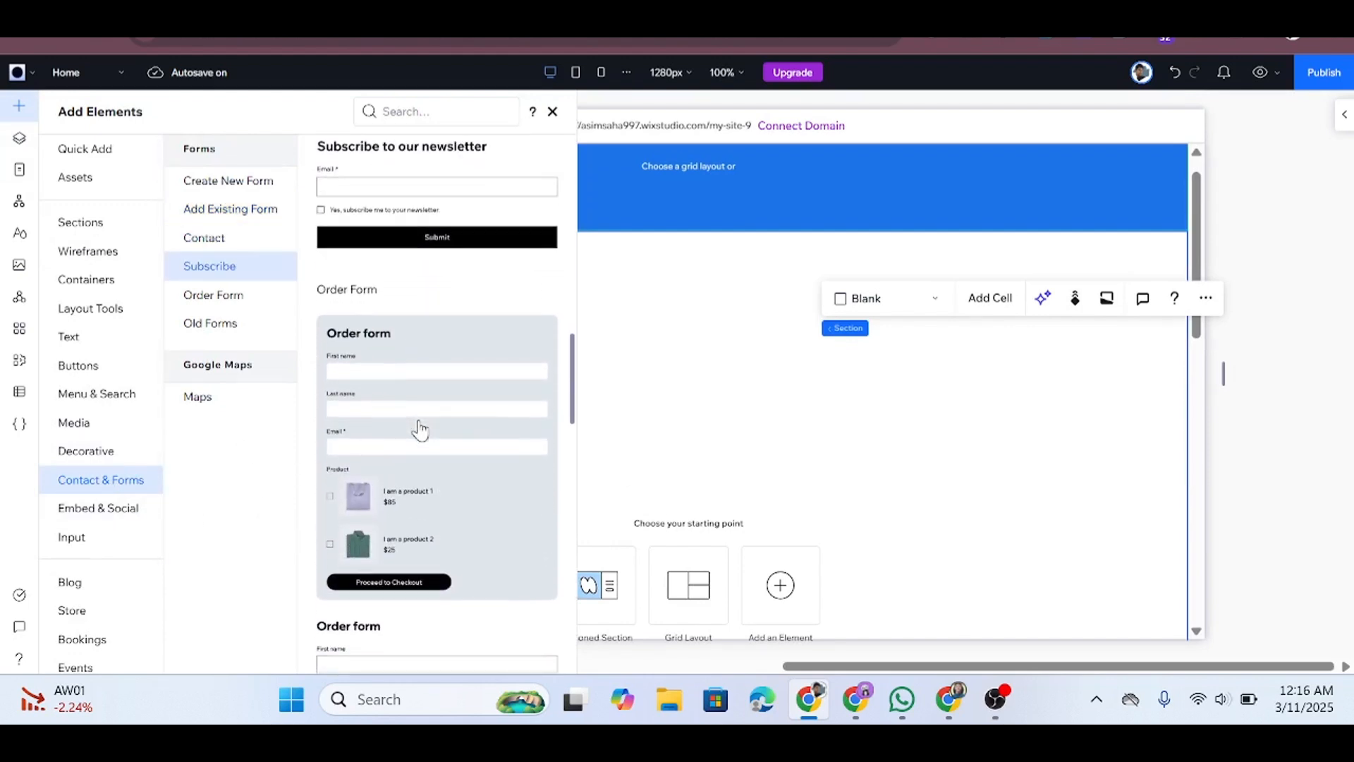
scroll(468, 447, "down", 10)
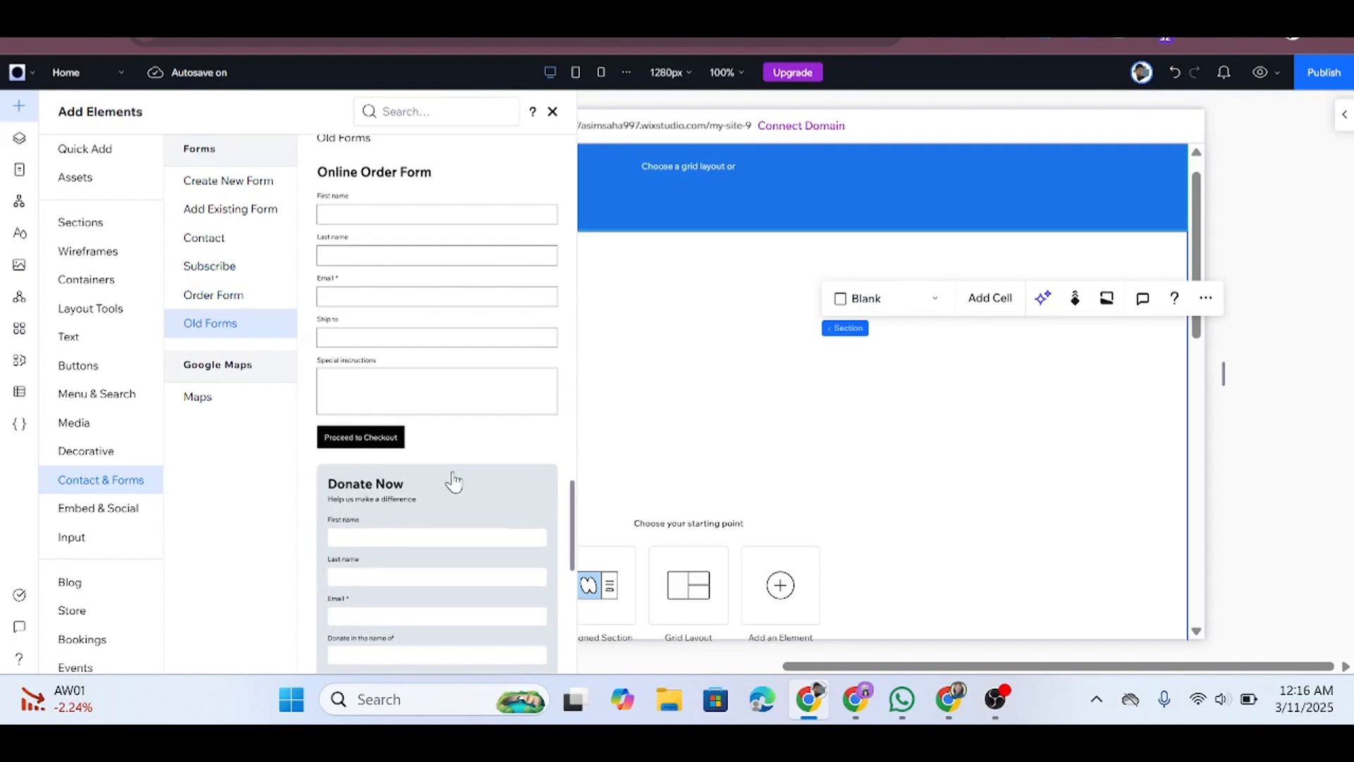
scroll(452, 483, "down", 5)
scroll(450, 522, "up", 5)
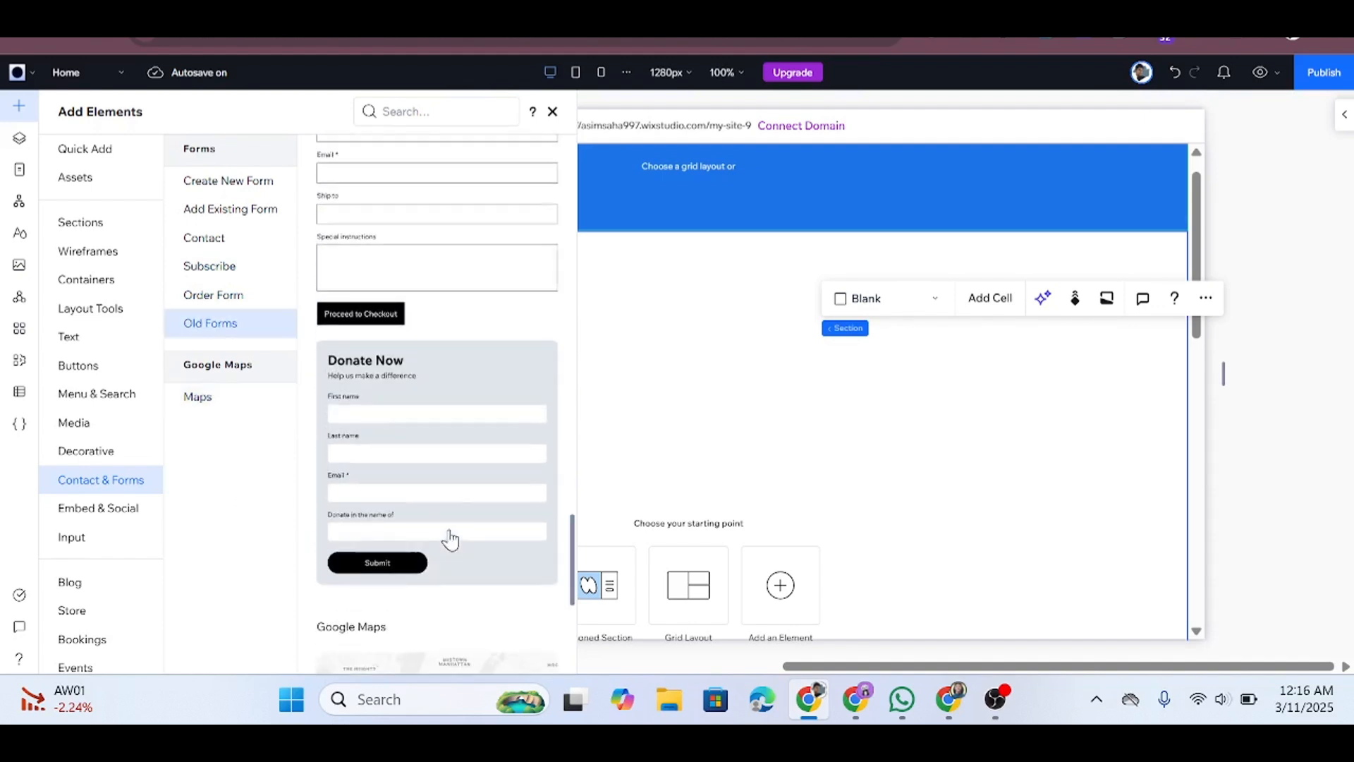
scroll(449, 539, "up", 5)
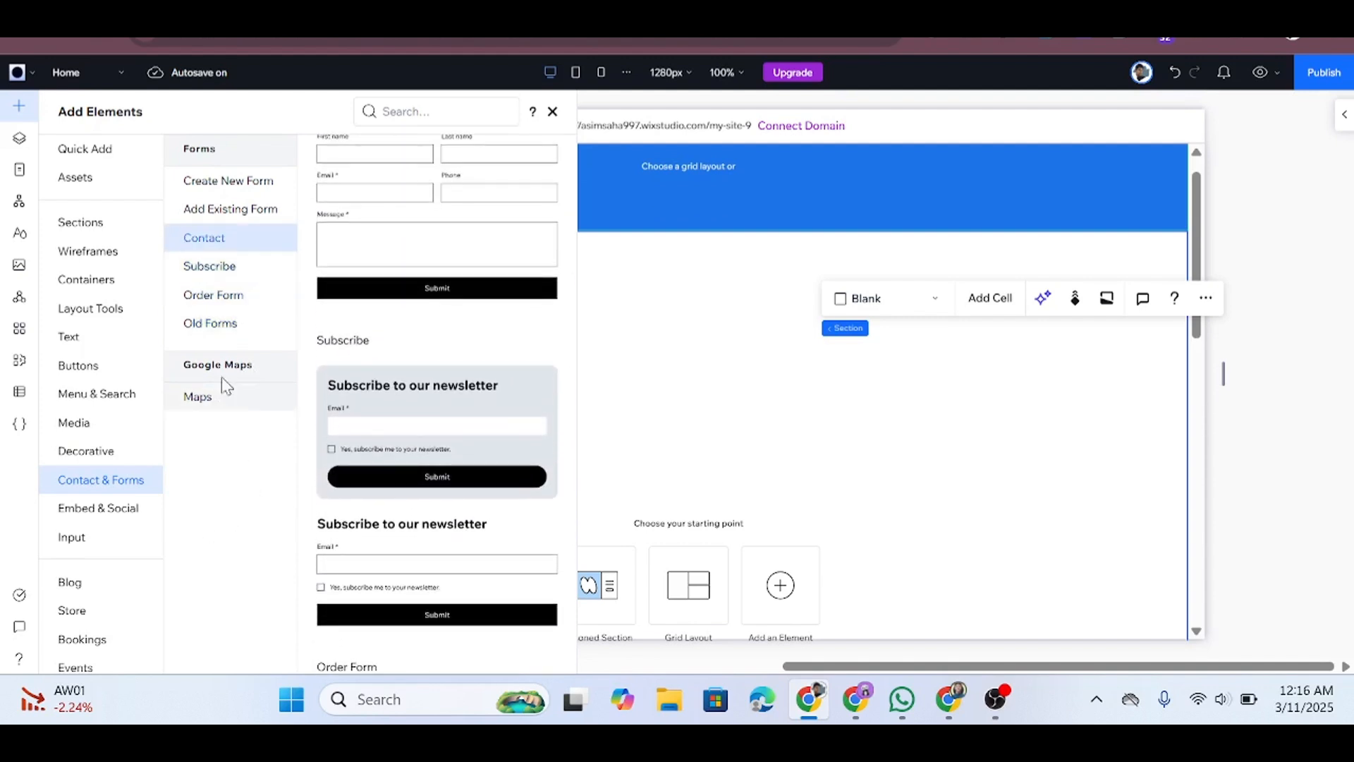
left_click(213, 239)
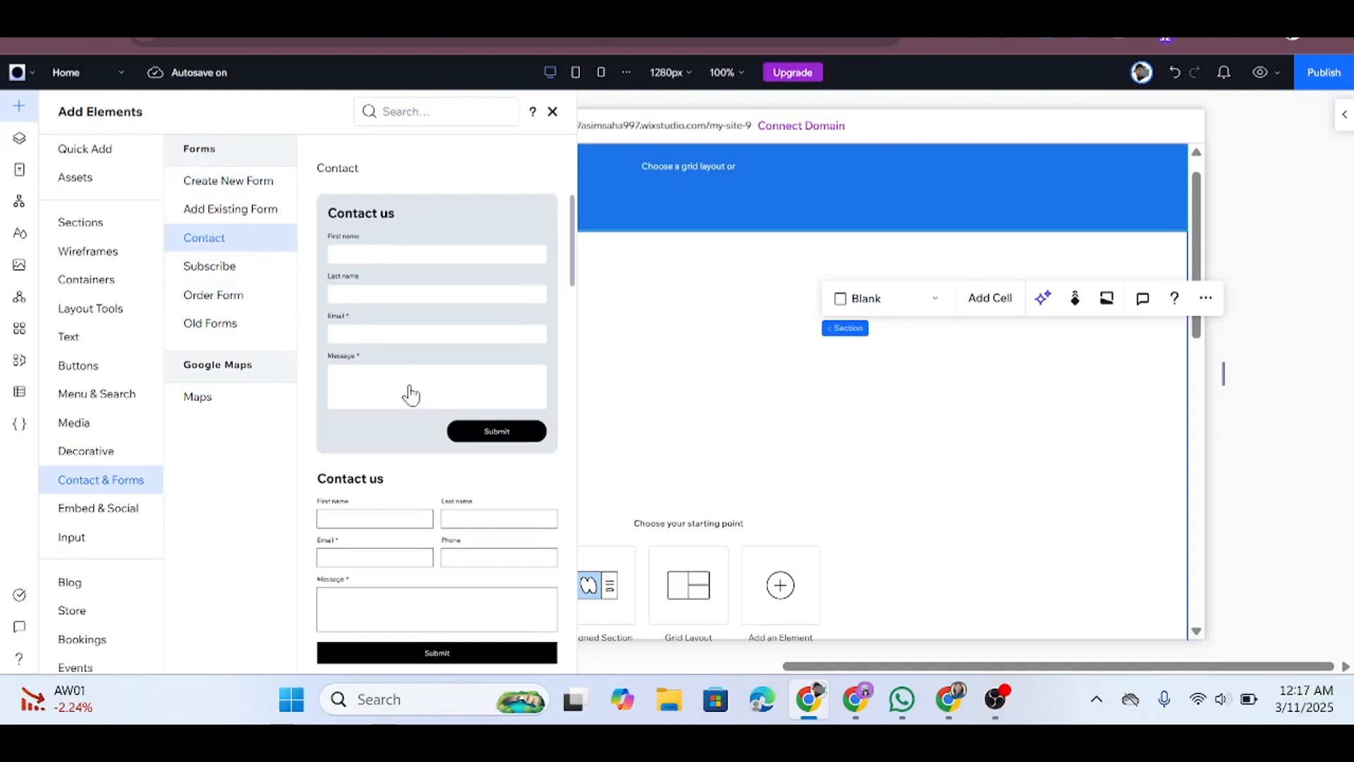
scroll(429, 522, "down", 10)
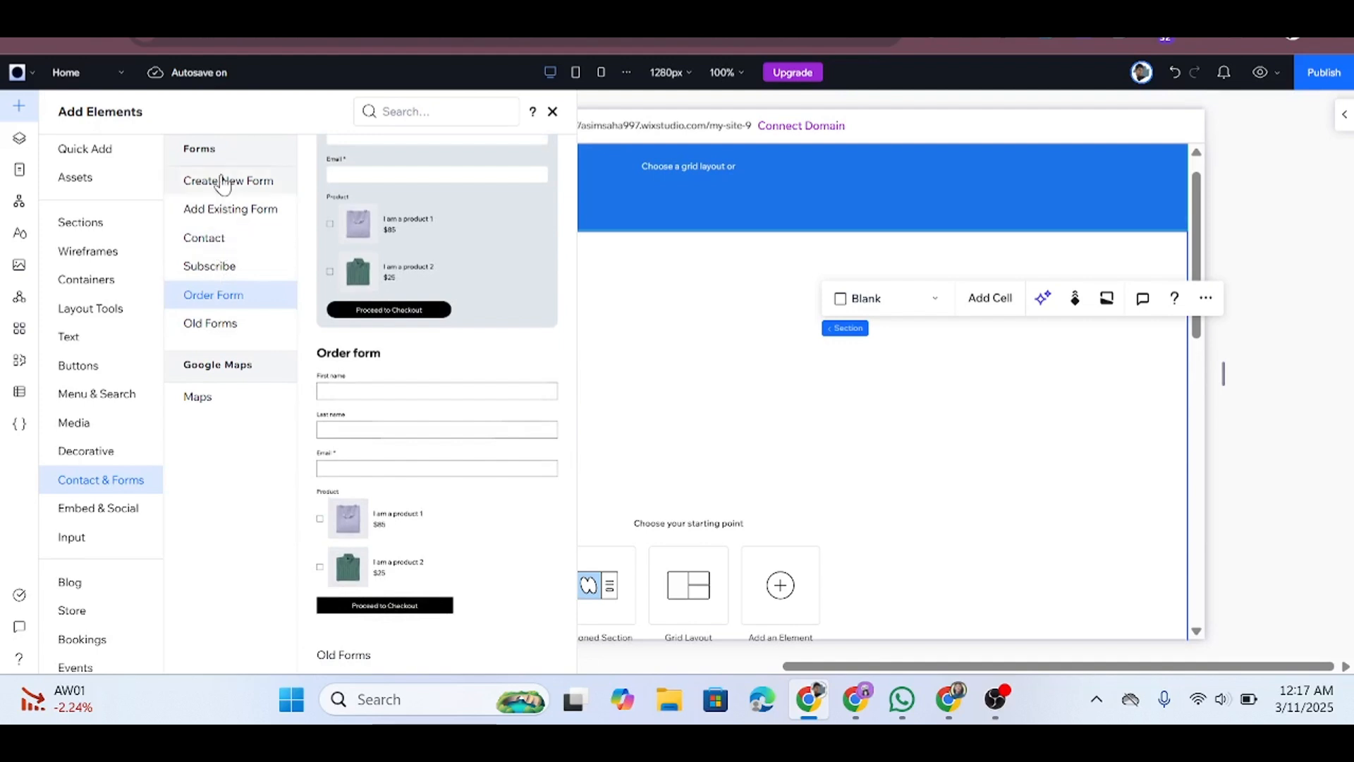
left_click(218, 182)
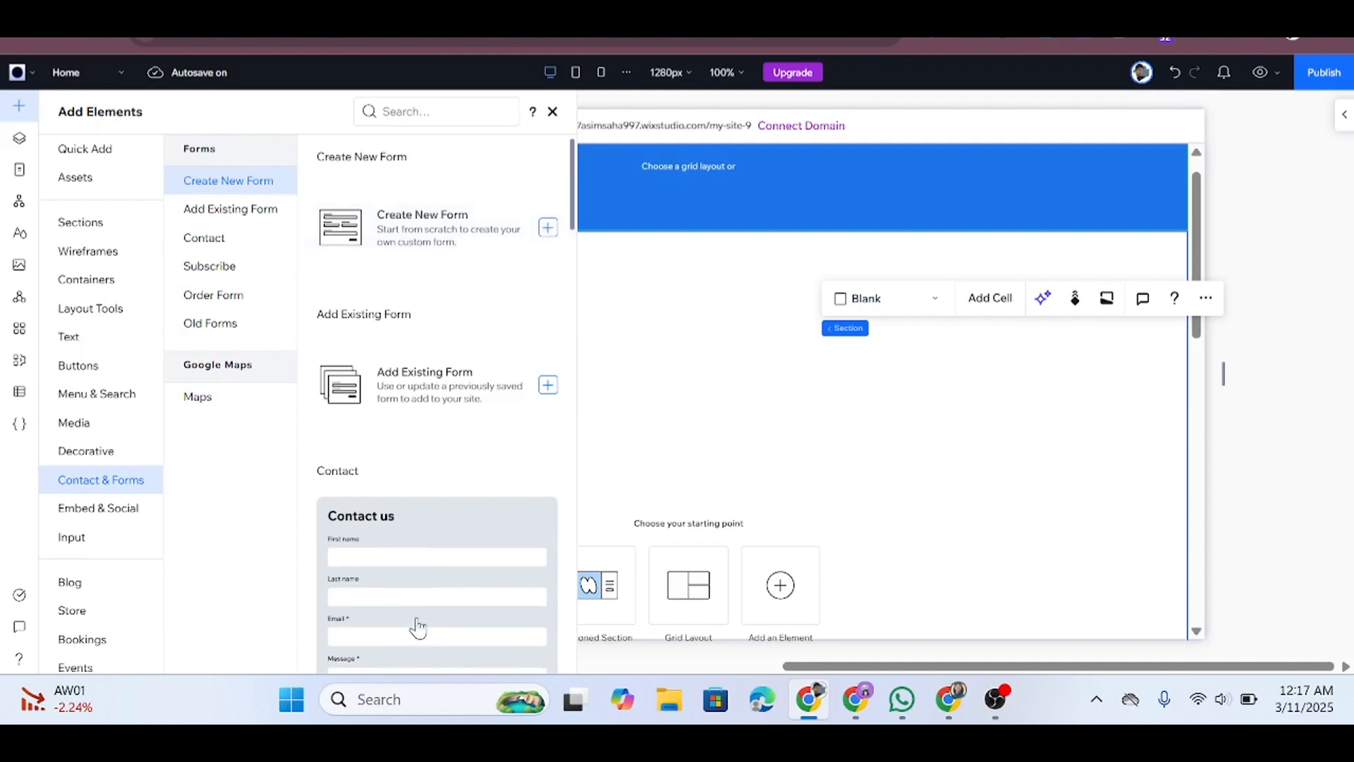
scroll(414, 592, "down", 2)
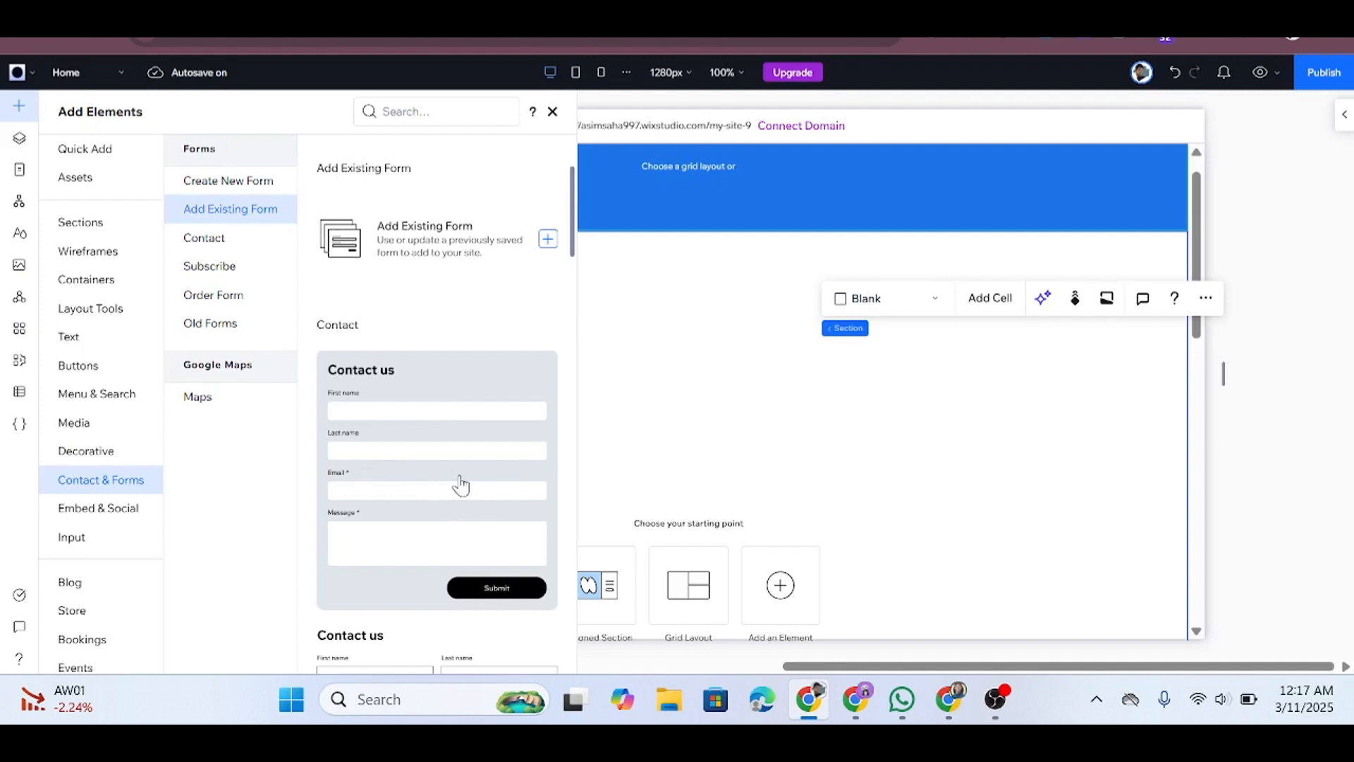
scroll(451, 452, "up", 2)
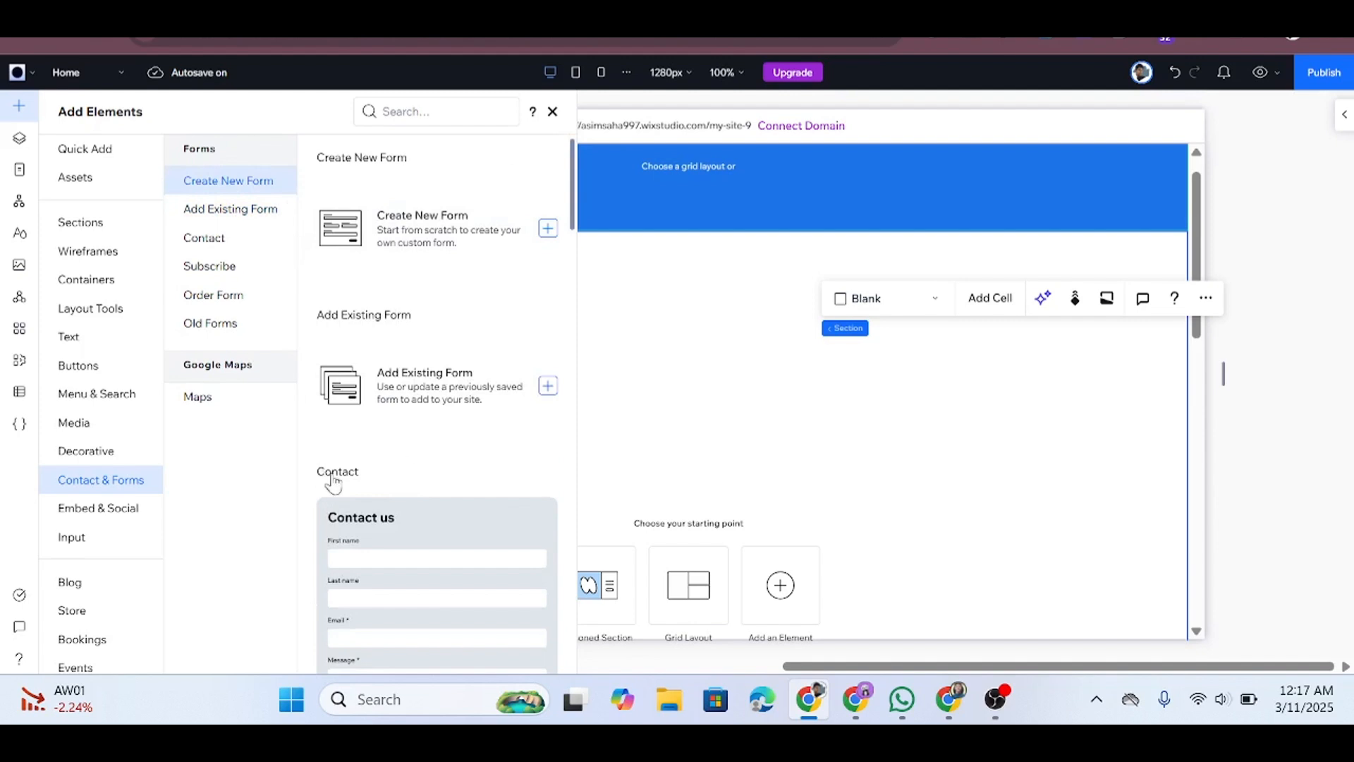
Add the grey-background Contact us form to the blank section and center it horizontally and vertically.
scroll(331, 478, "down", 3)
left_click_drag(417, 417, 698, 456)
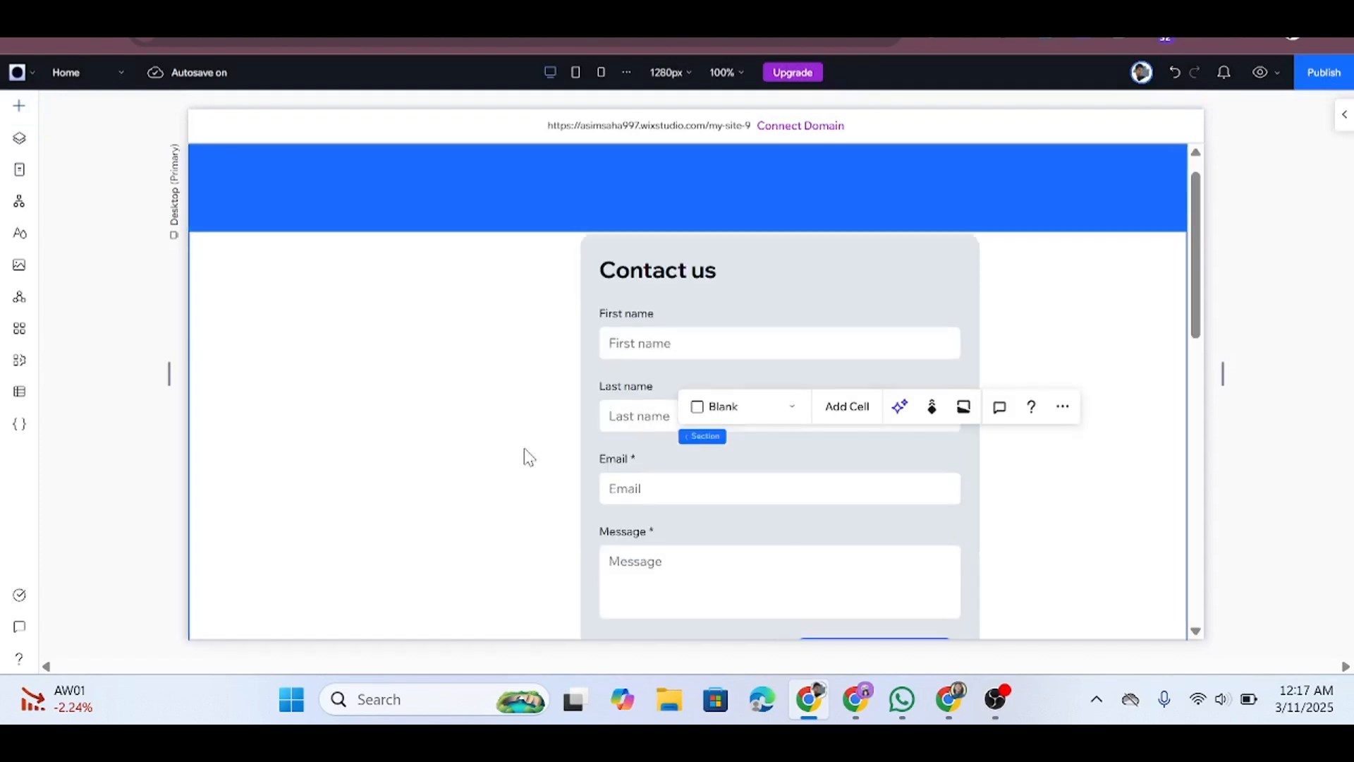
scroll(523, 455, "down", 4)
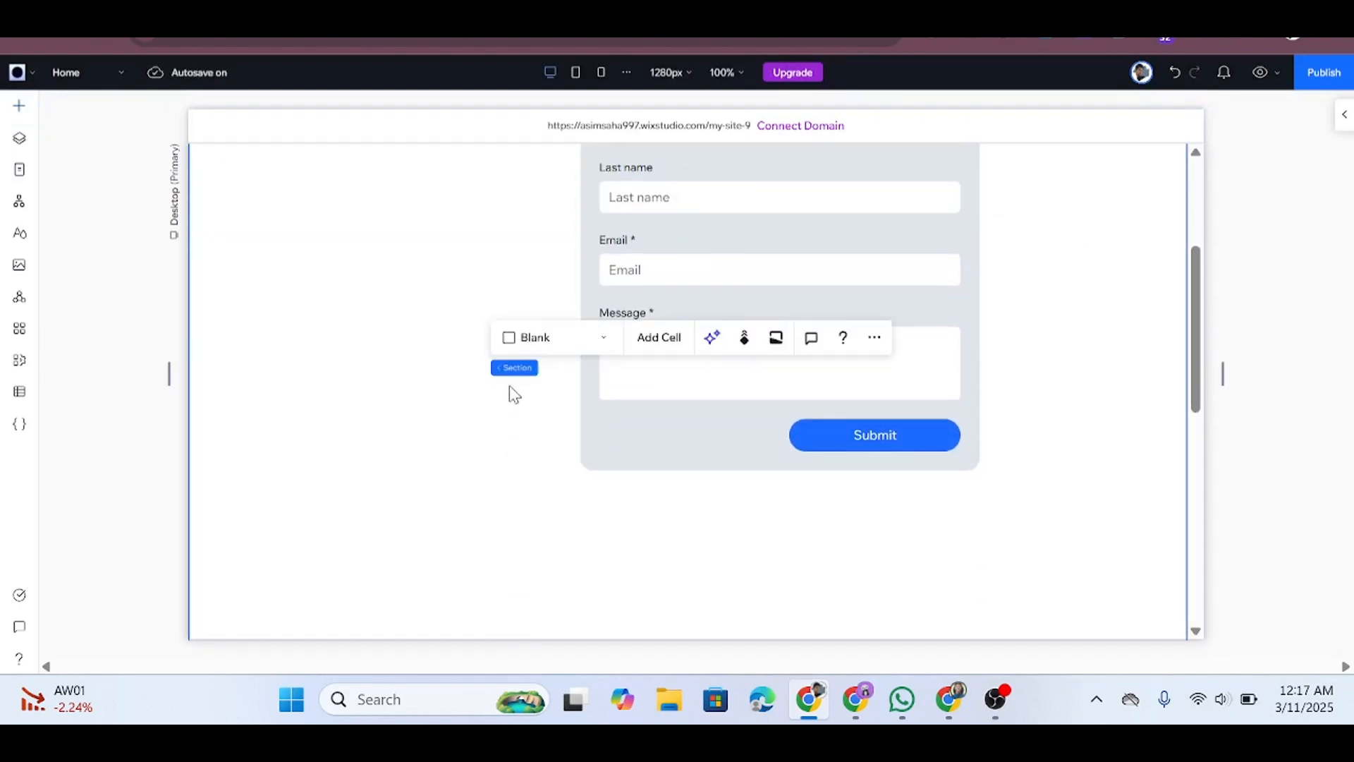
left_click(783, 462)
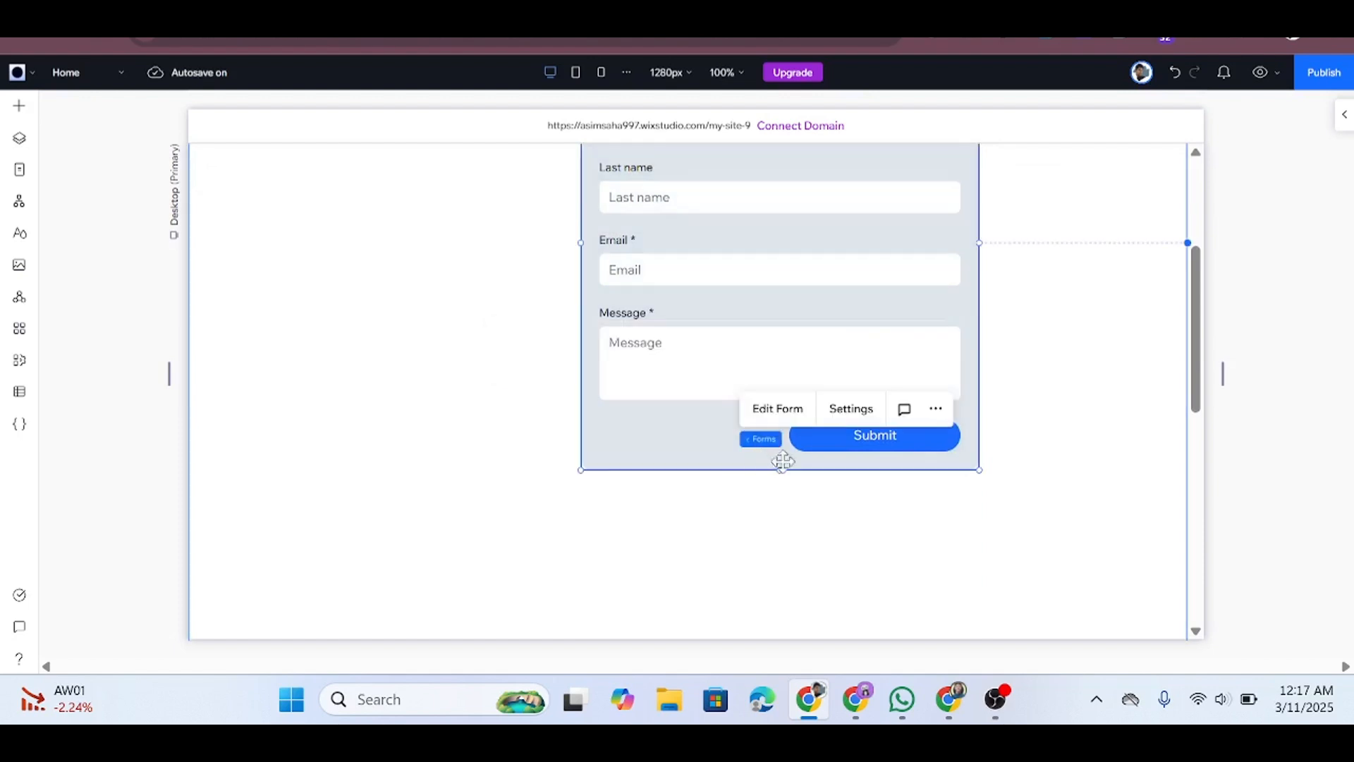
left_click(1342, 116)
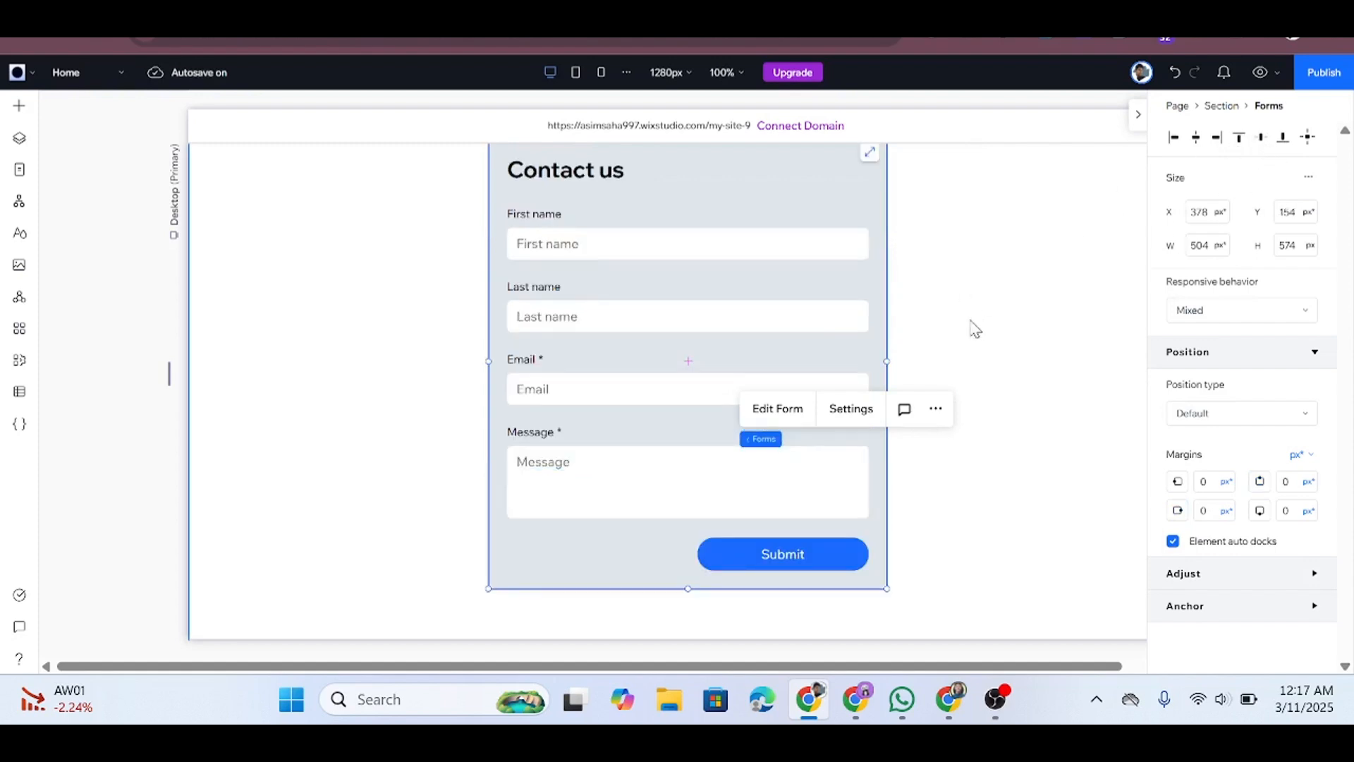
left_click(977, 330)
Examine how the contact form sits within the section, from the blue header down to the section's lower edge.
scroll(982, 387, "up", 3)
scroll(797, 372, "down", 6)
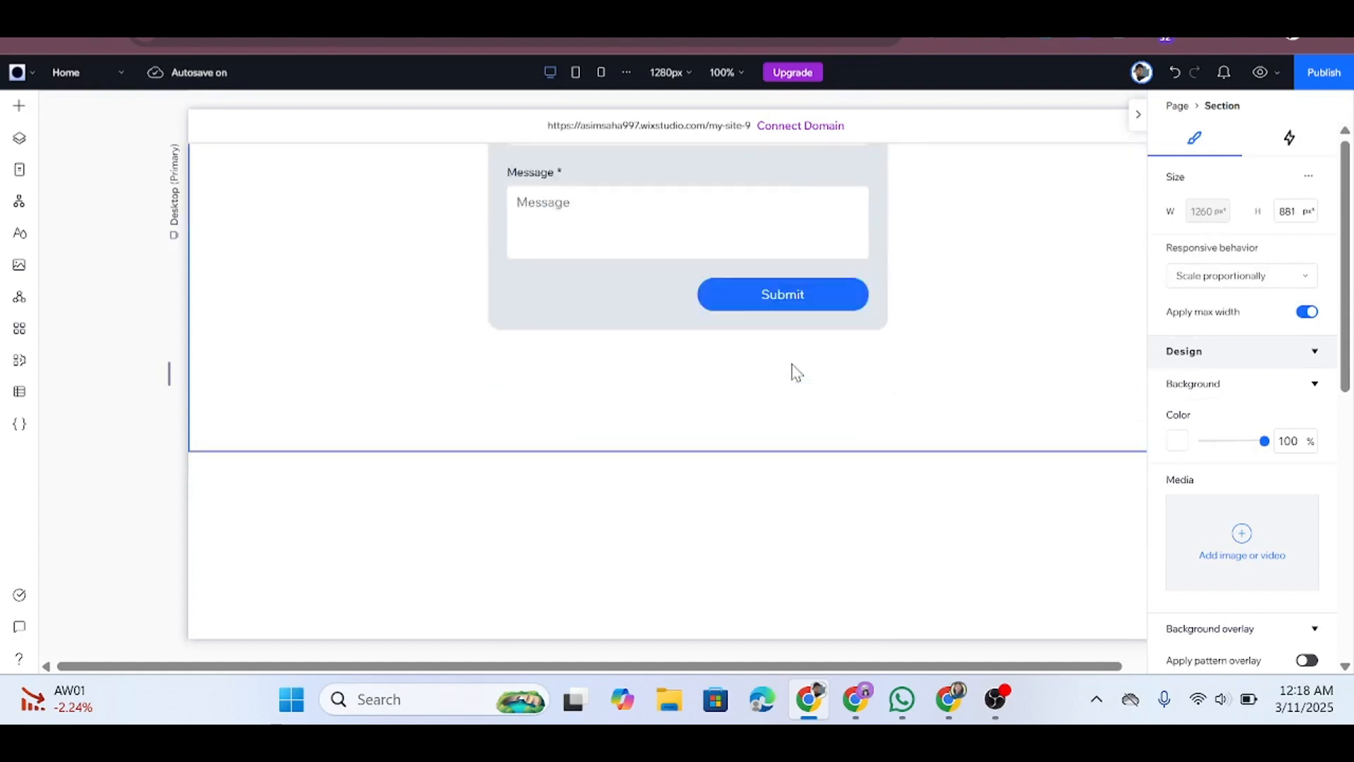
scroll(796, 372, "down", 3)
scroll(793, 372, "up", 8)
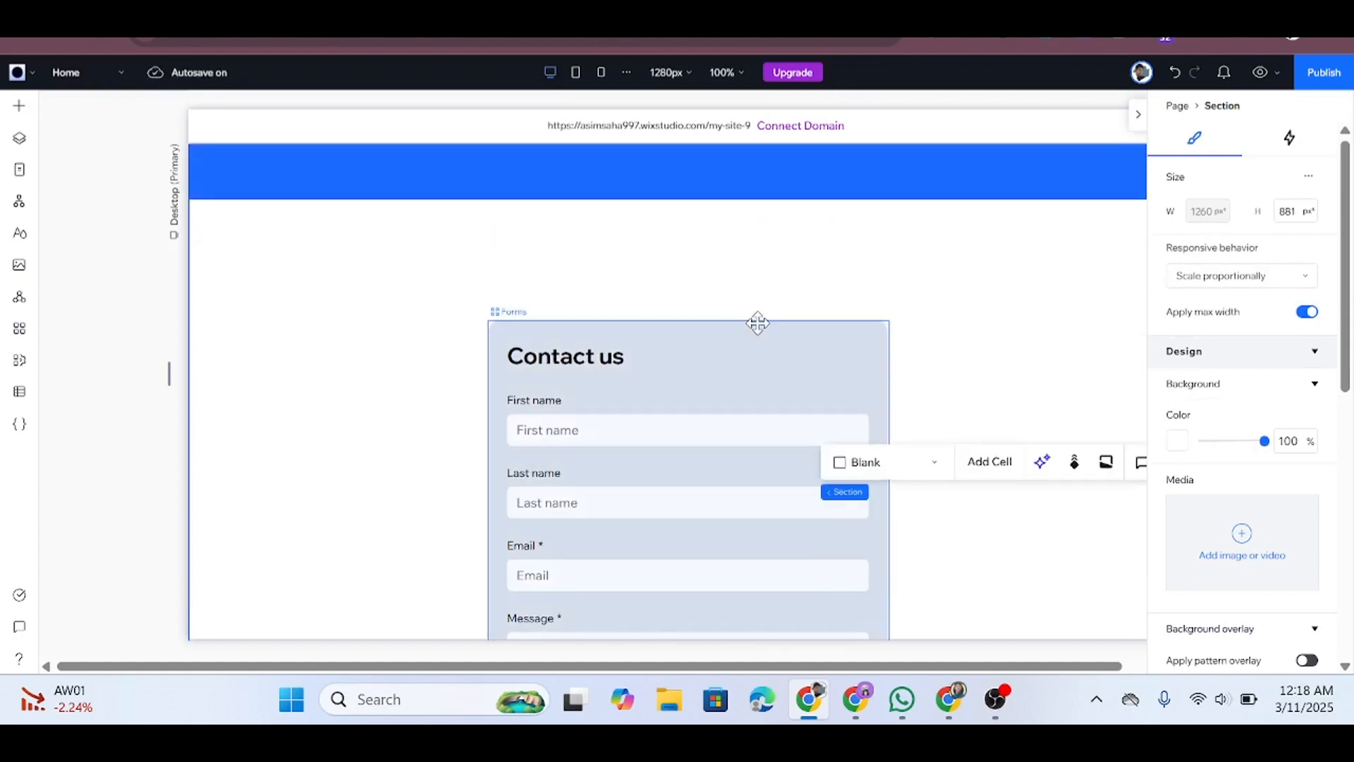
left_click(768, 342)
left_click(469, 320)
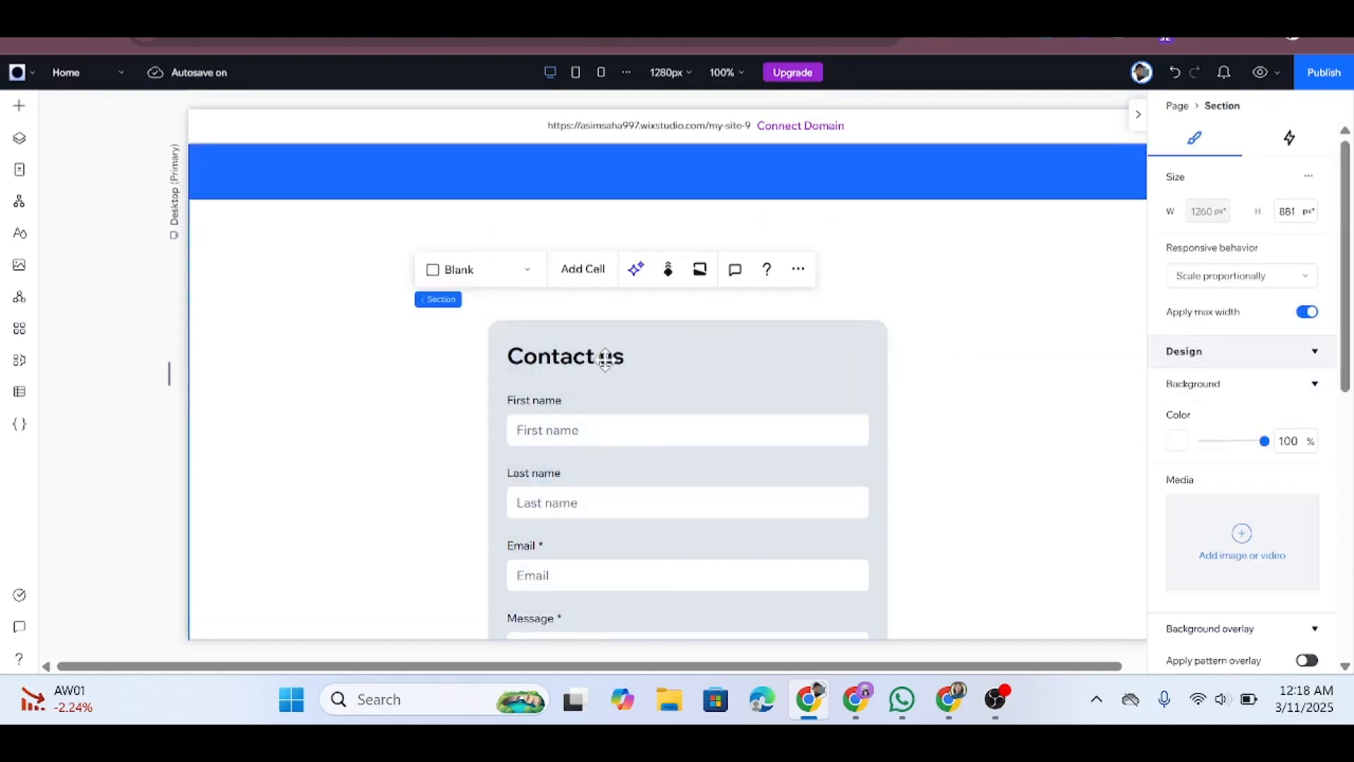
left_click(619, 357)
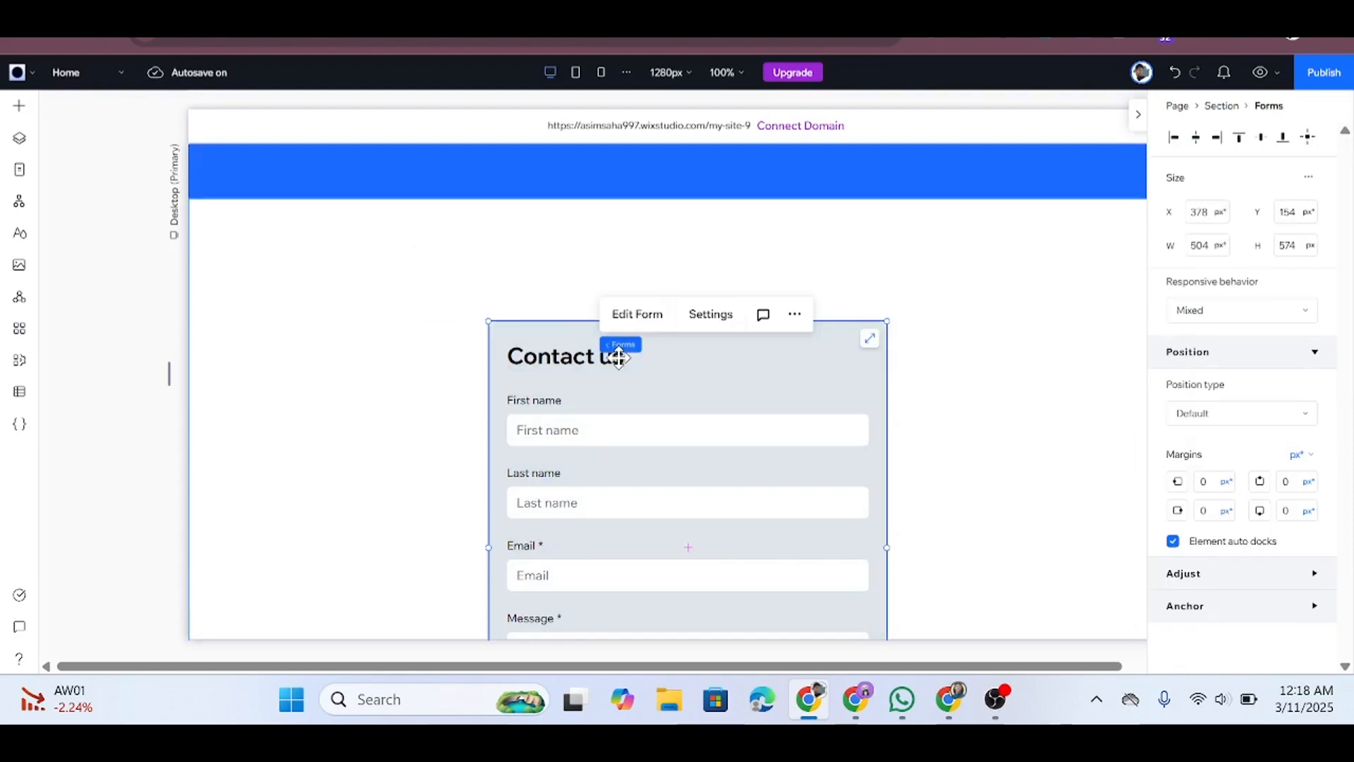
left_click(456, 387)
scroll(457, 387, "down", 1)
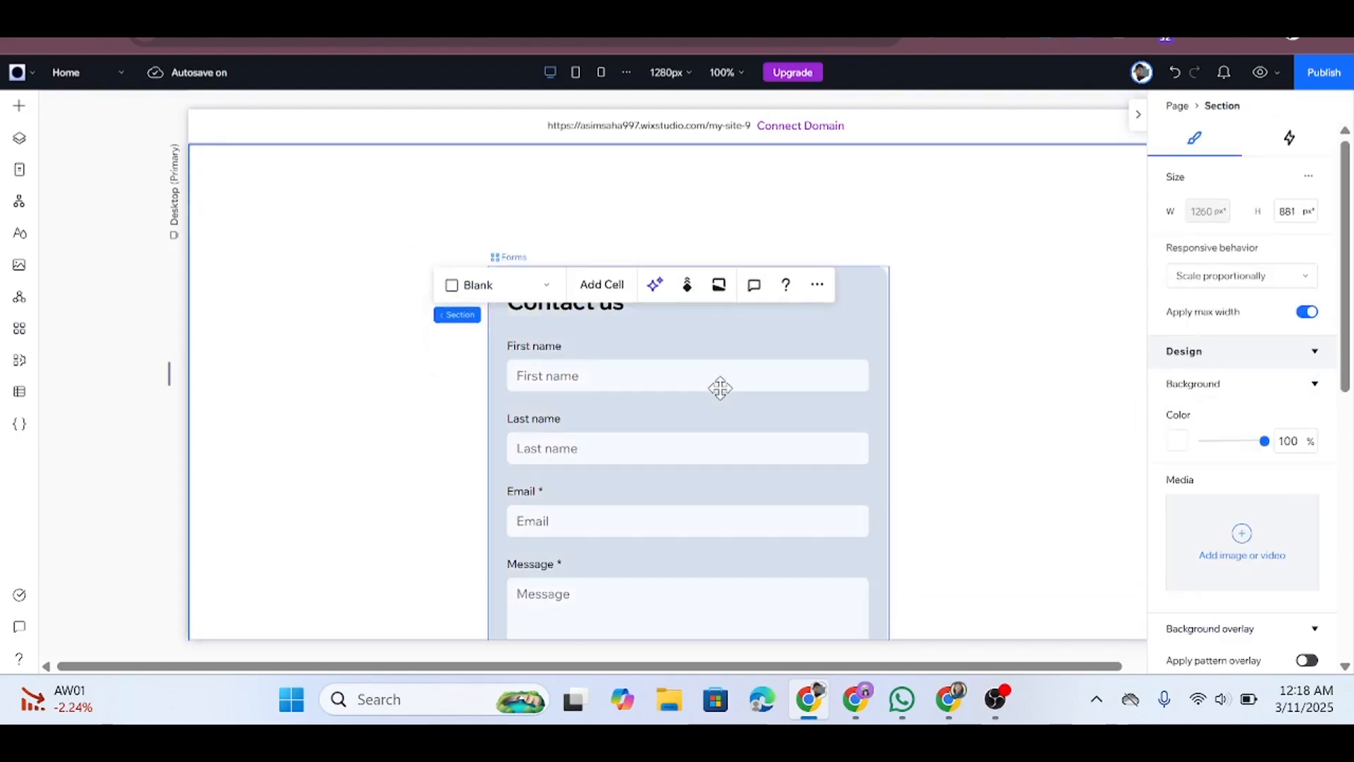
Open the Contact us form in the form editor.
left_click(628, 437)
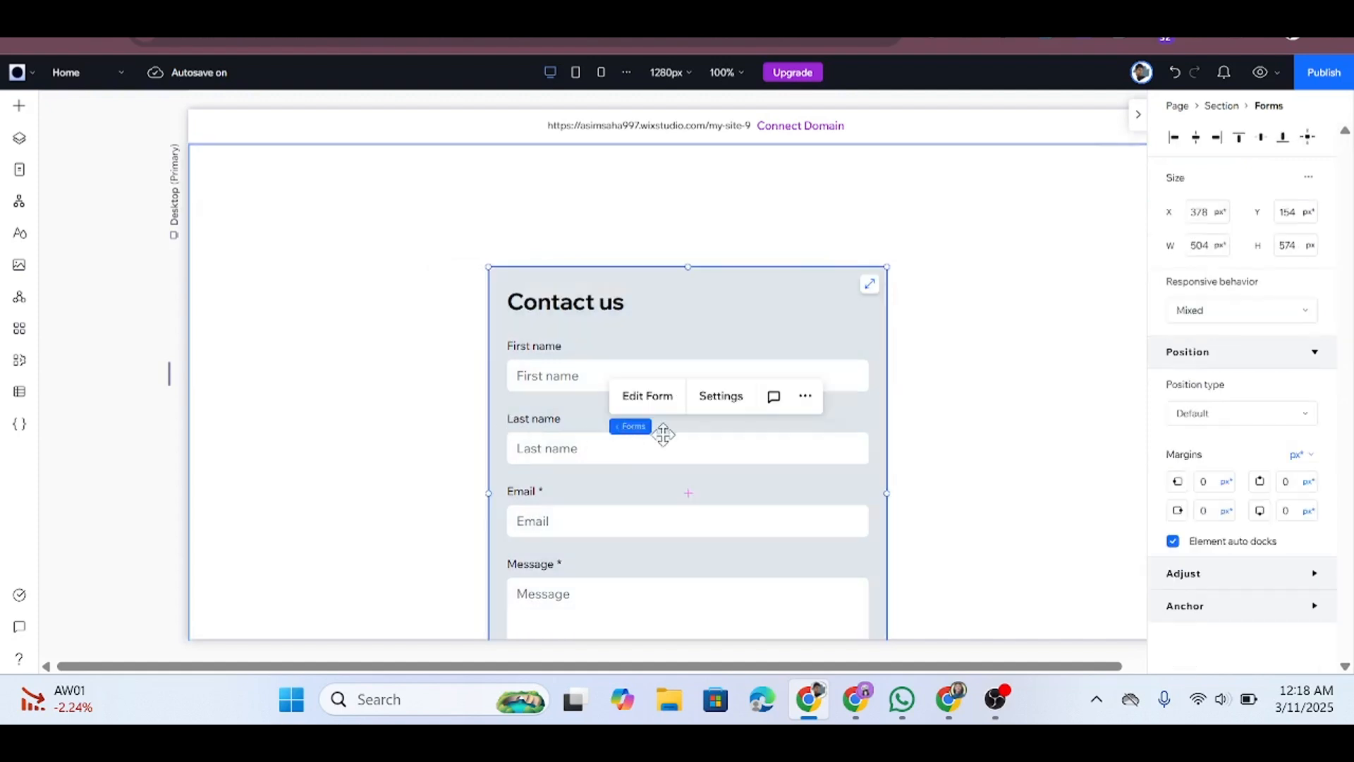
left_click(638, 405)
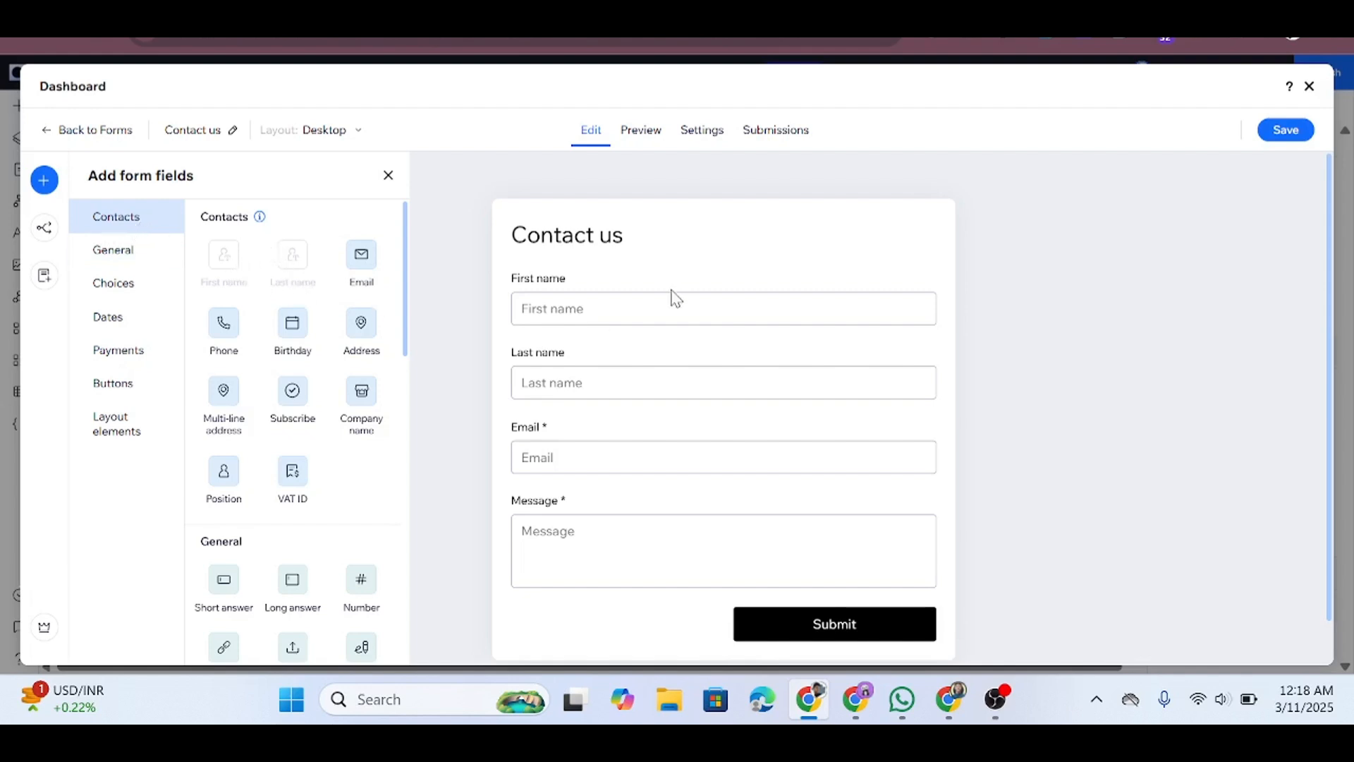
left_click(629, 321)
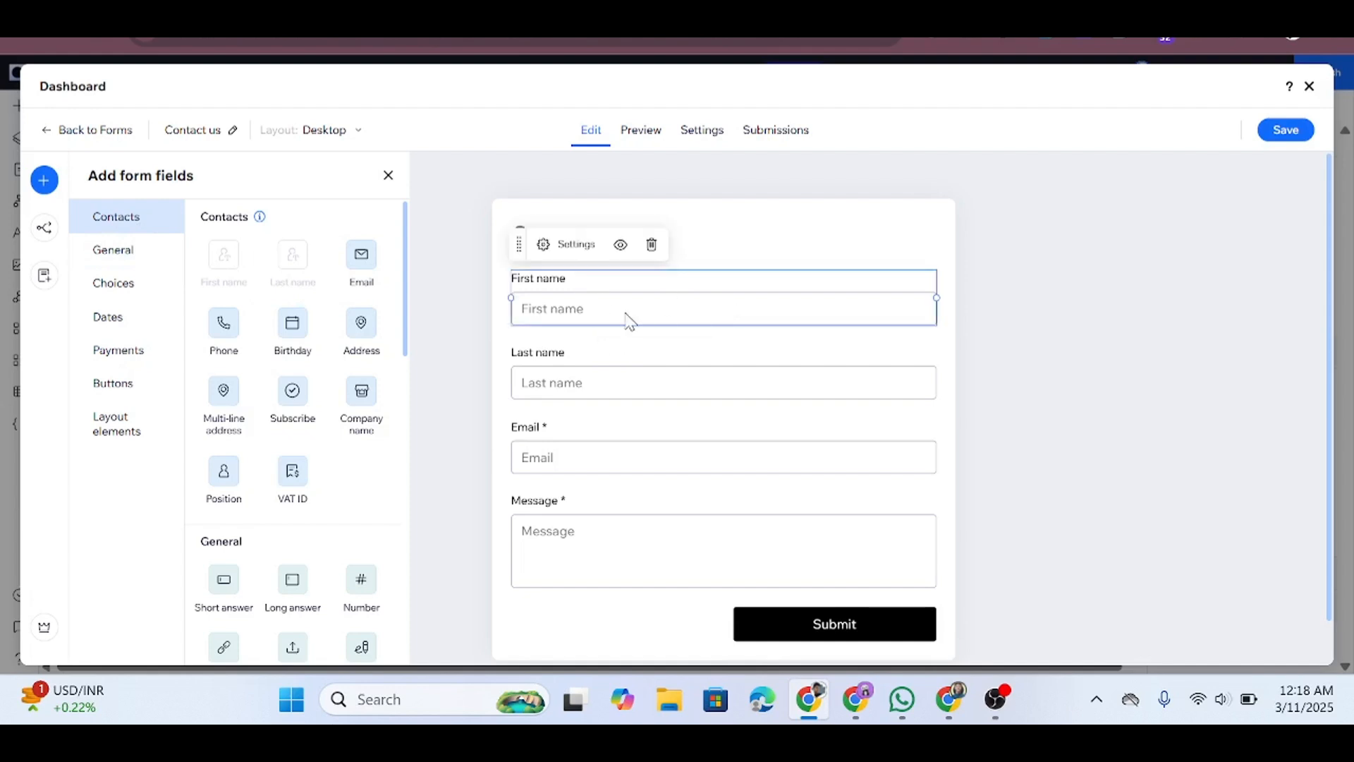
left_click(637, 381)
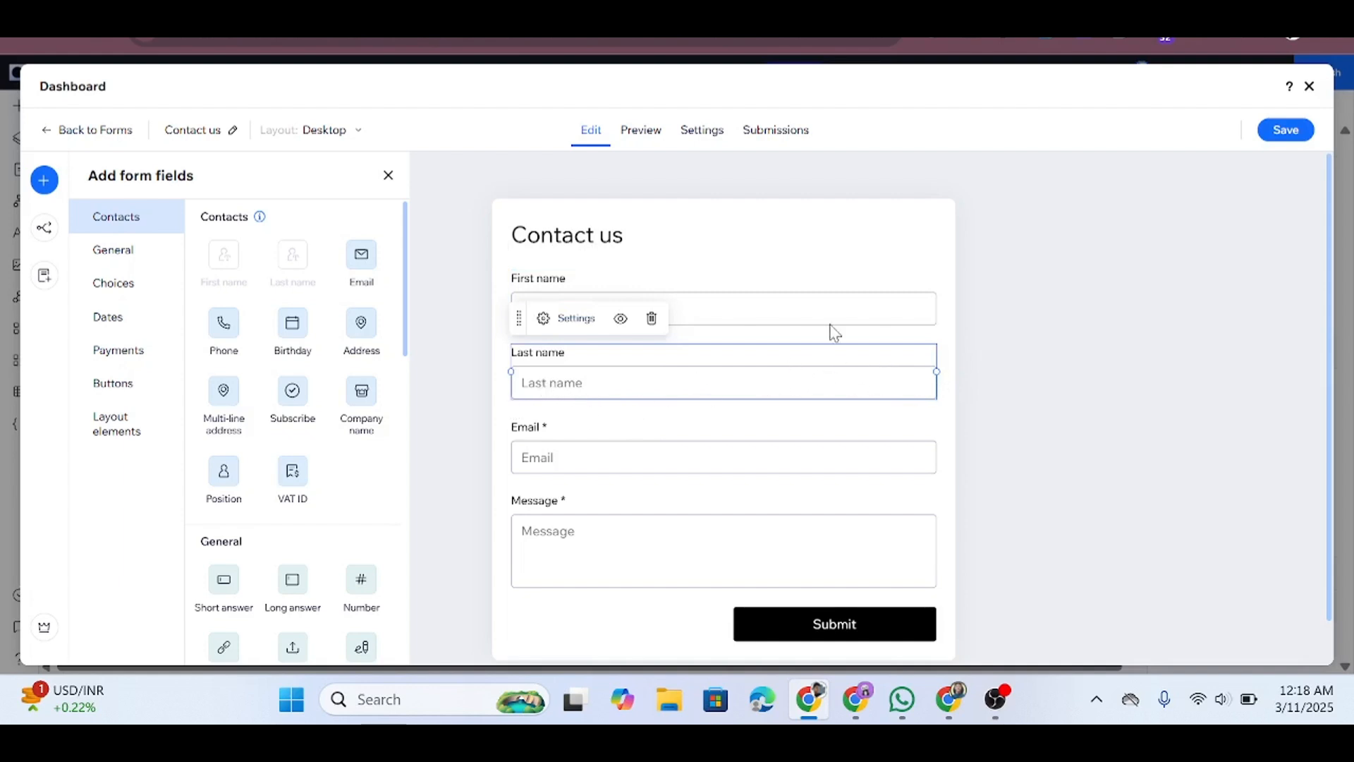
Shrink the First name and Last name fields to half the form's width each.
left_click(758, 309)
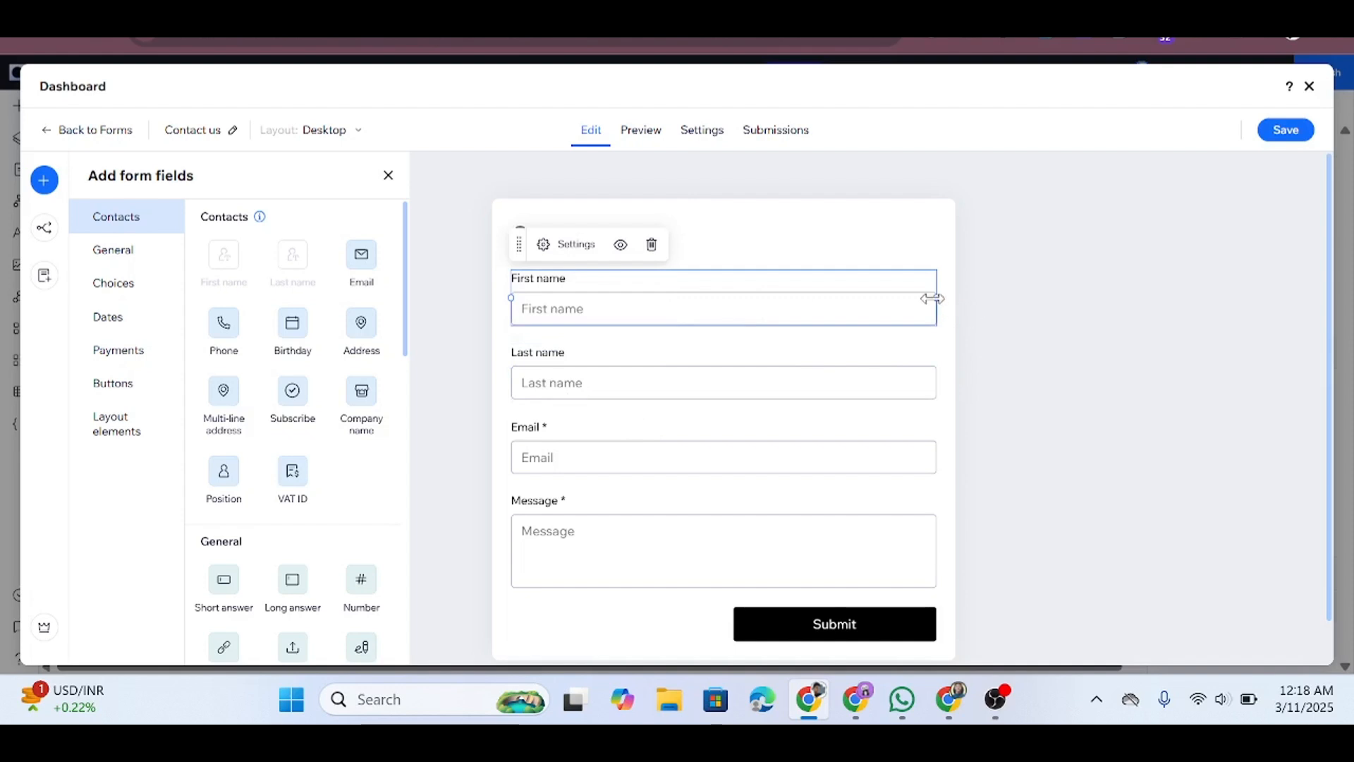
left_click_drag(934, 299, 716, 299)
left_click(663, 387)
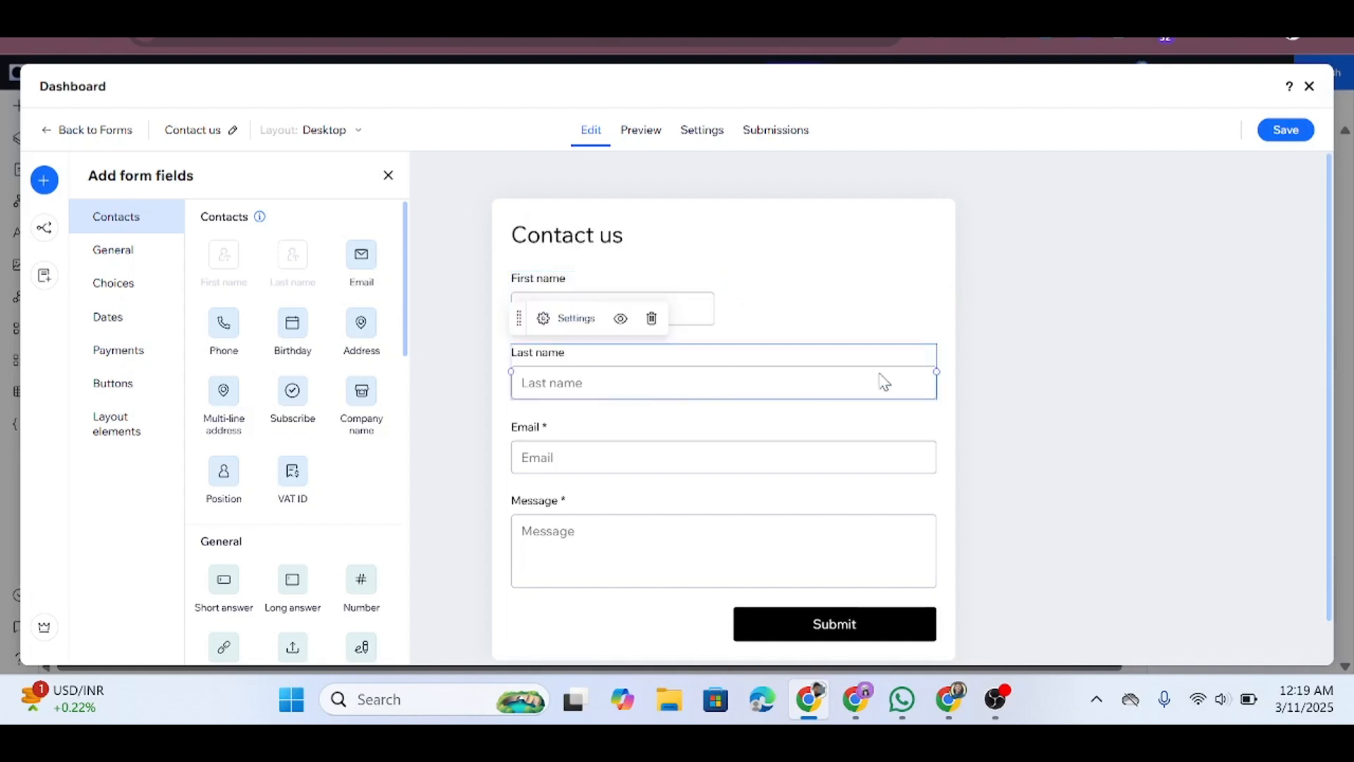
left_click_drag(934, 371, 711, 375)
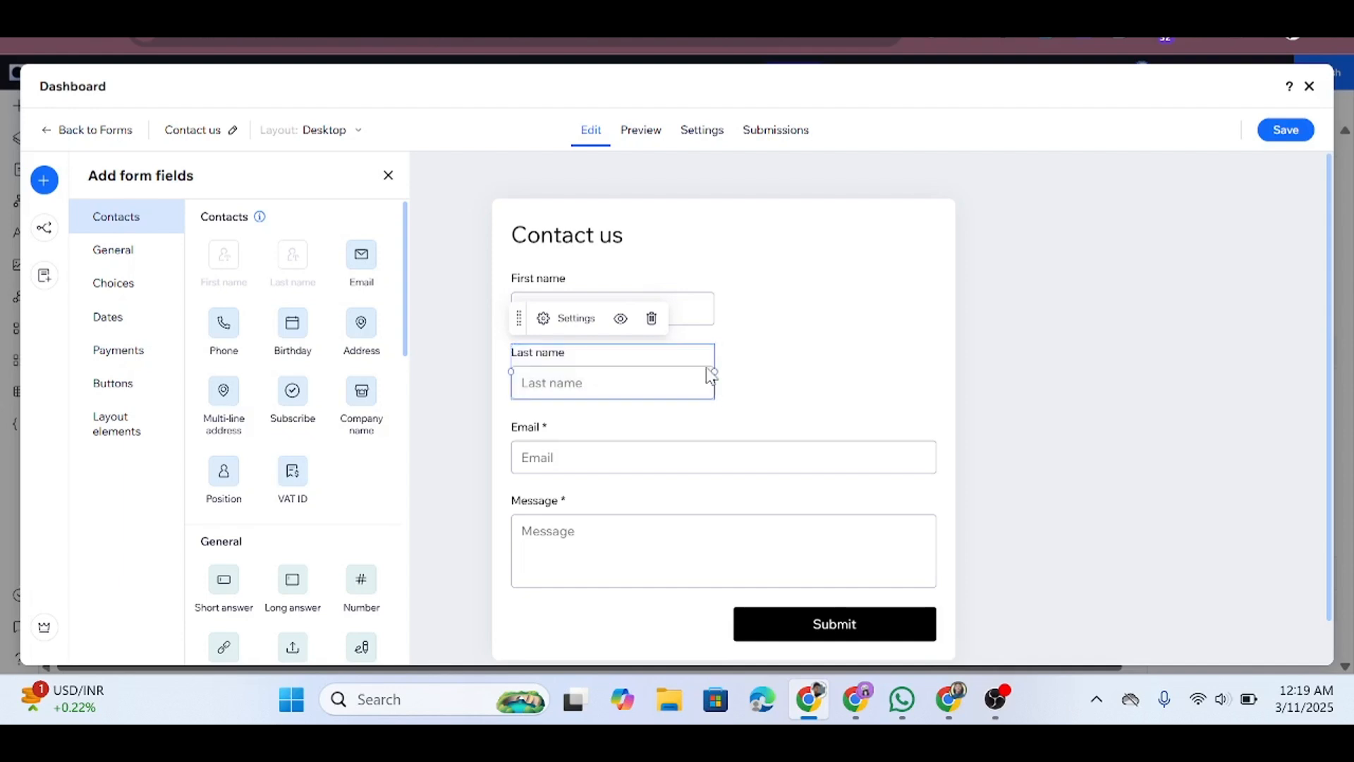
Move the Last name field beside First name so both share one row.
left_click(765, 363)
left_click(671, 382)
left_click_drag(522, 320, 752, 294)
left_click(1124, 290)
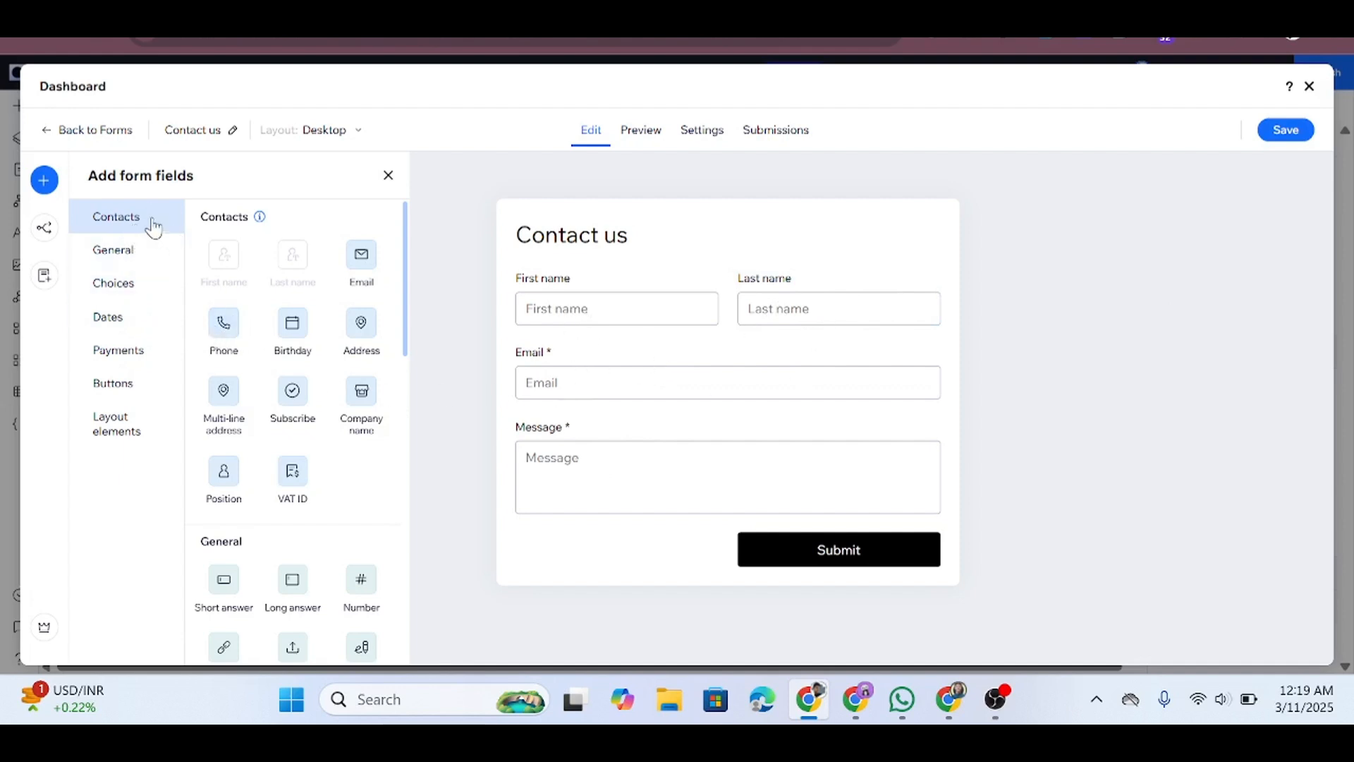
Add a Phone contact field between the name row and Email, and open the new field's settings.
left_click_drag(225, 329, 569, 351)
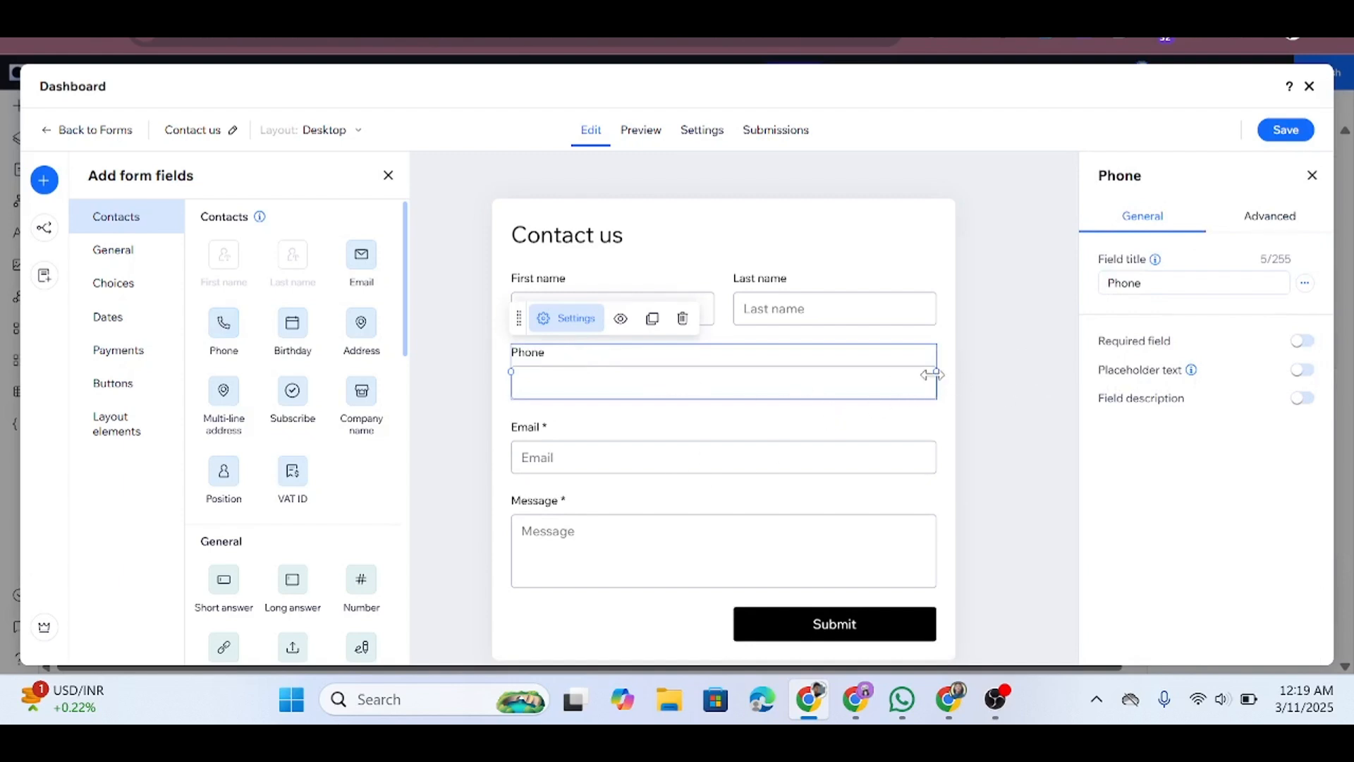
left_click_drag(933, 374, 846, 375)
left_click(999, 335)
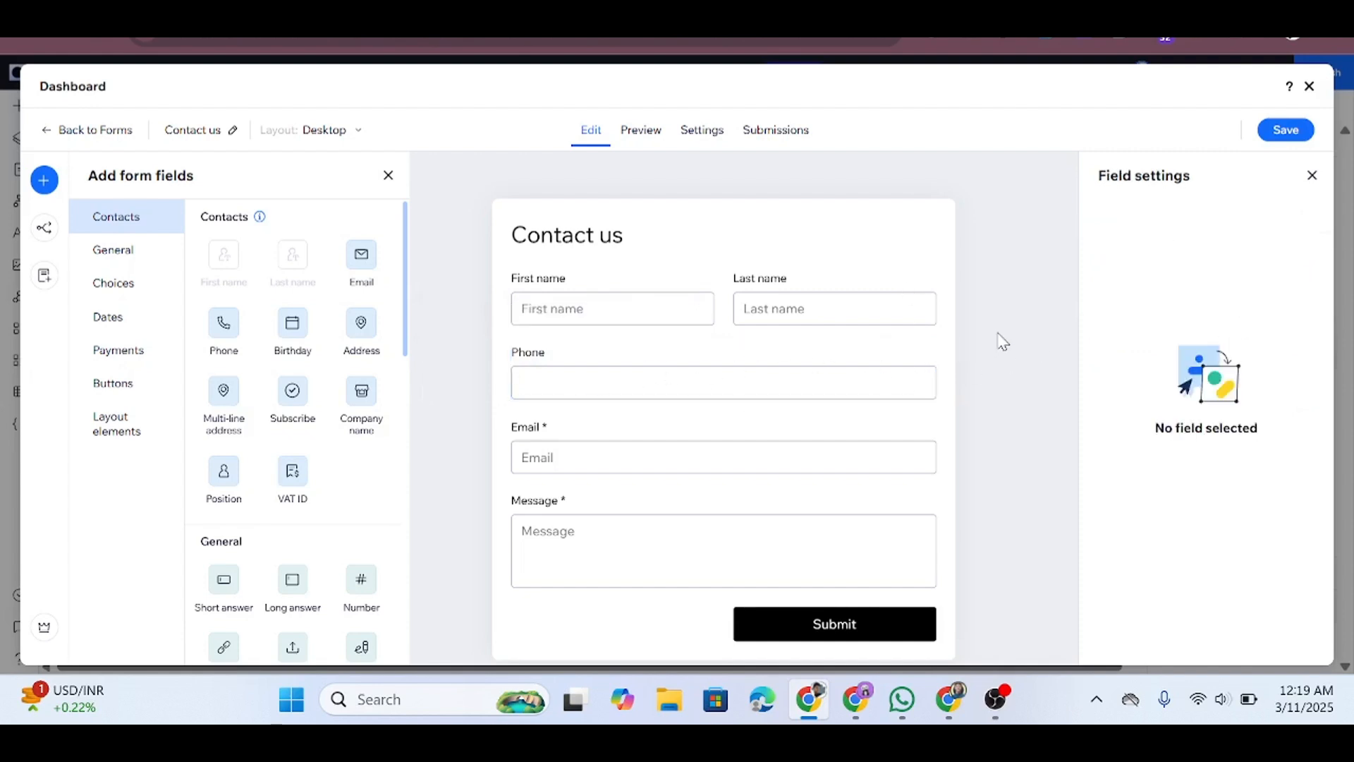
left_click(1313, 175)
left_click(596, 376)
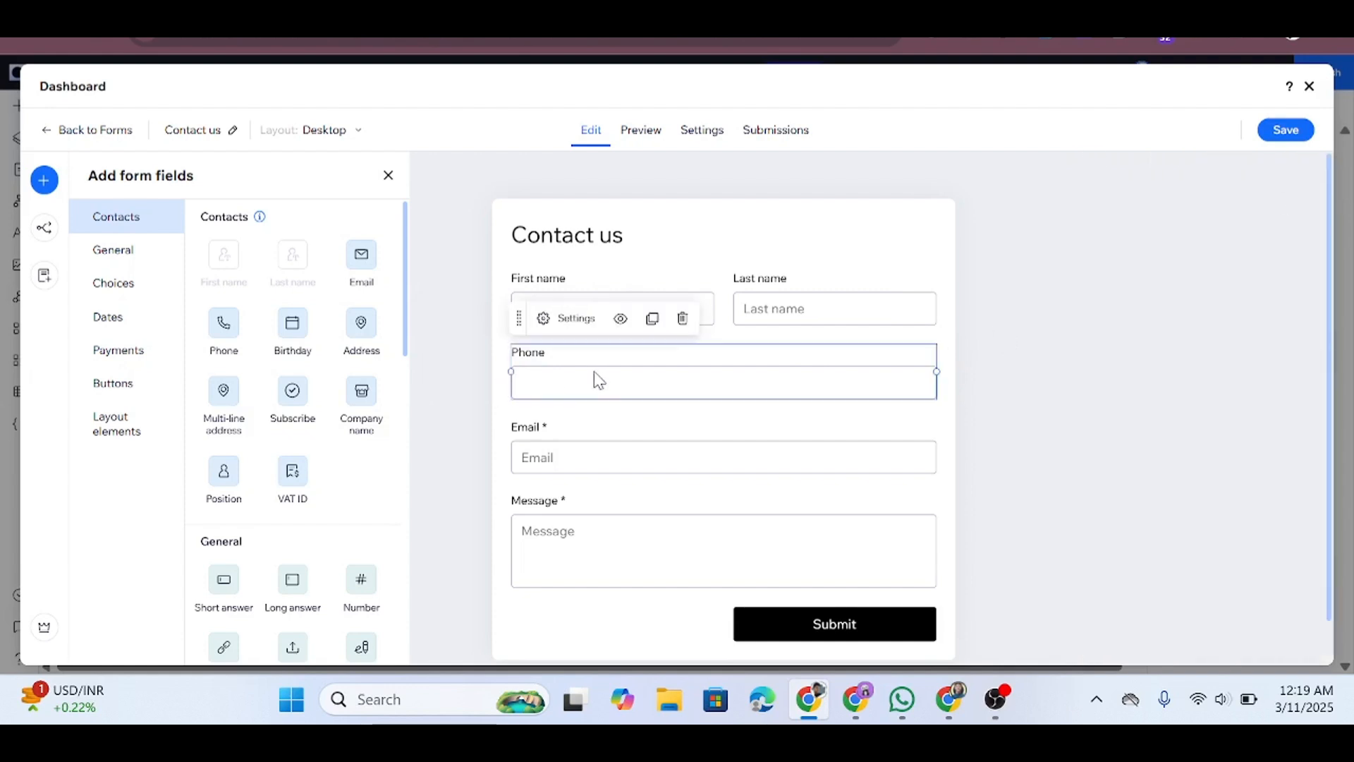
left_click(577, 319)
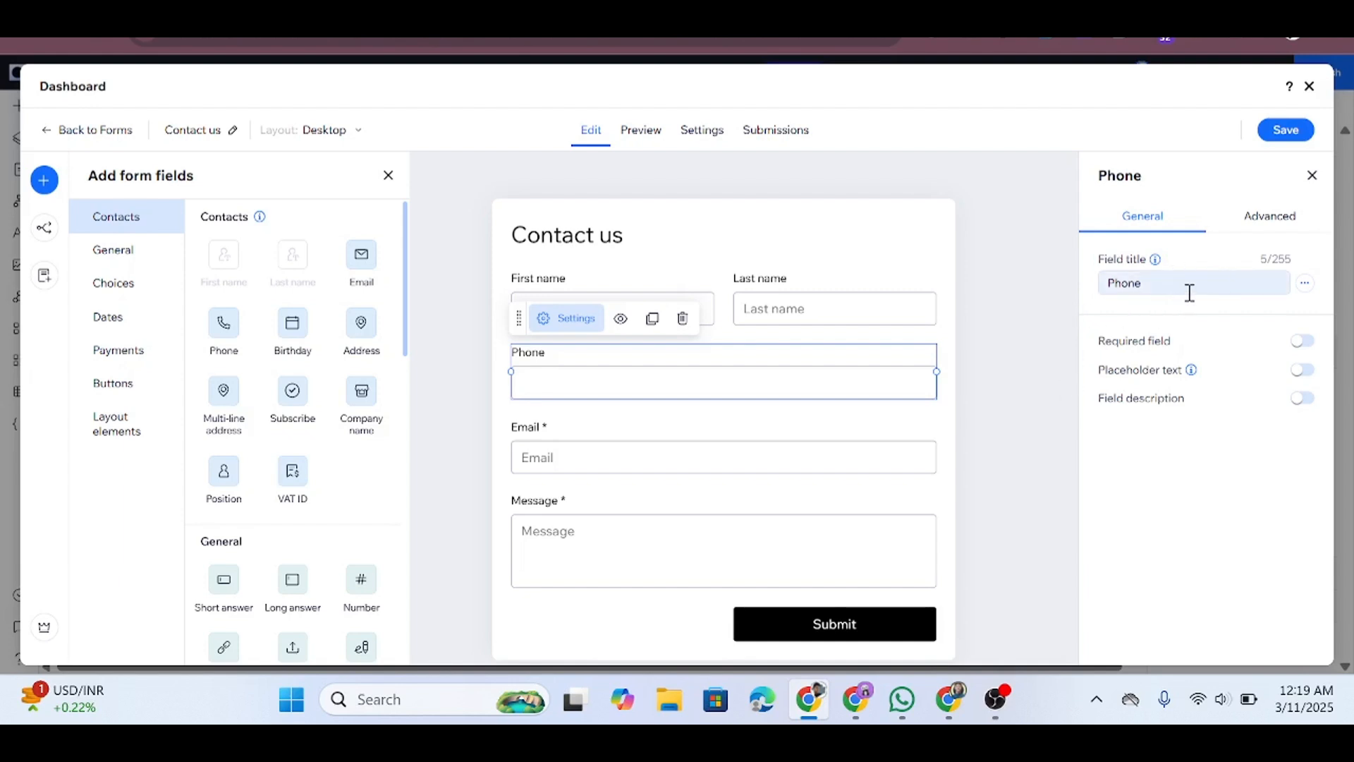
Try the title "Phone3333" on the Phone field and restore the title to "Phone".
left_click(1152, 280)
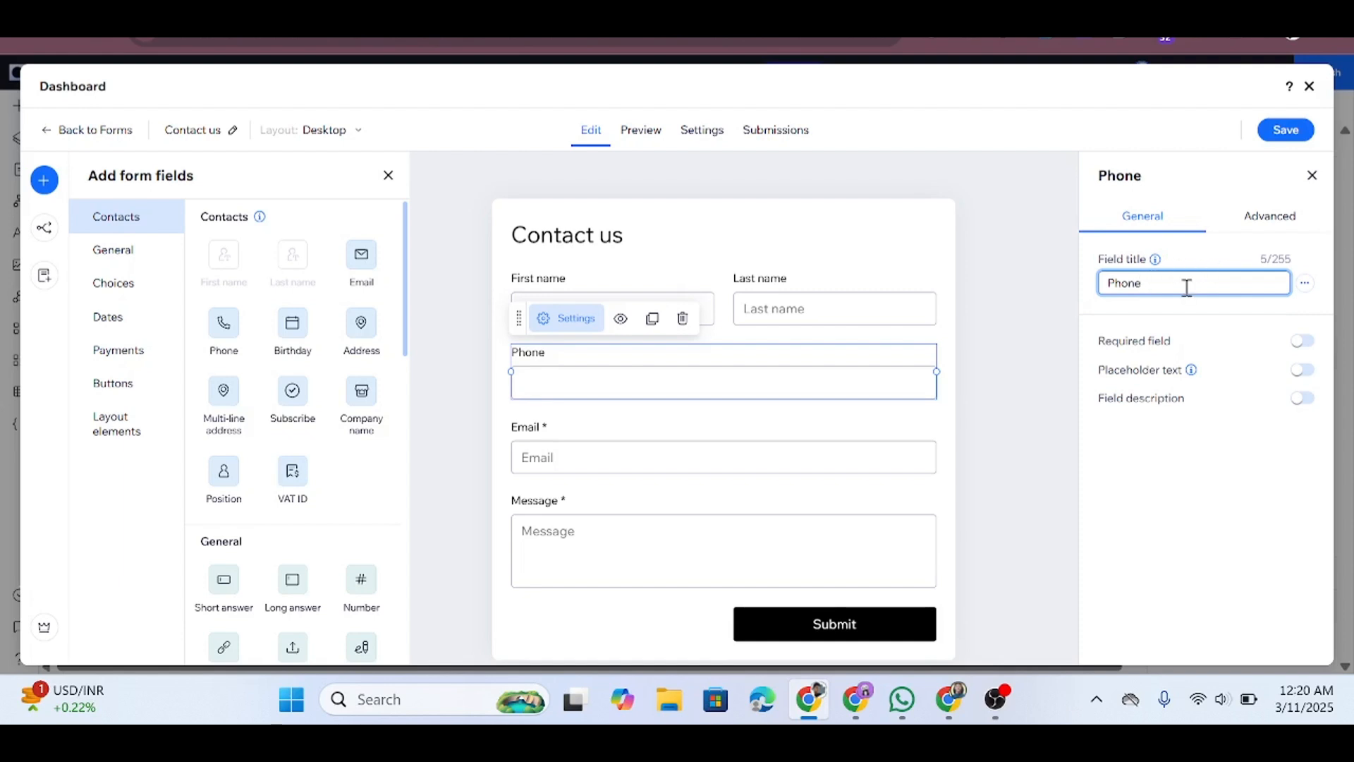
type("3333")
left_click(1197, 260)
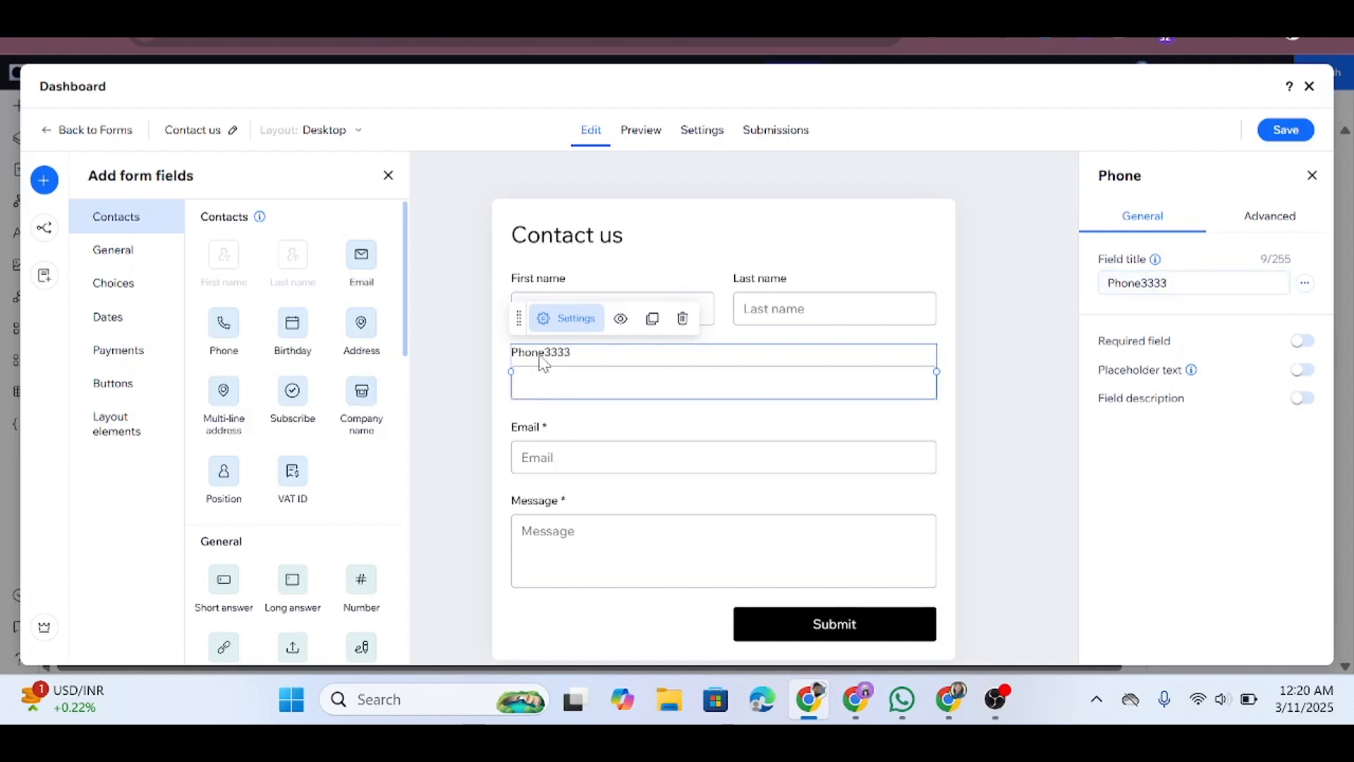
left_click(1184, 289)
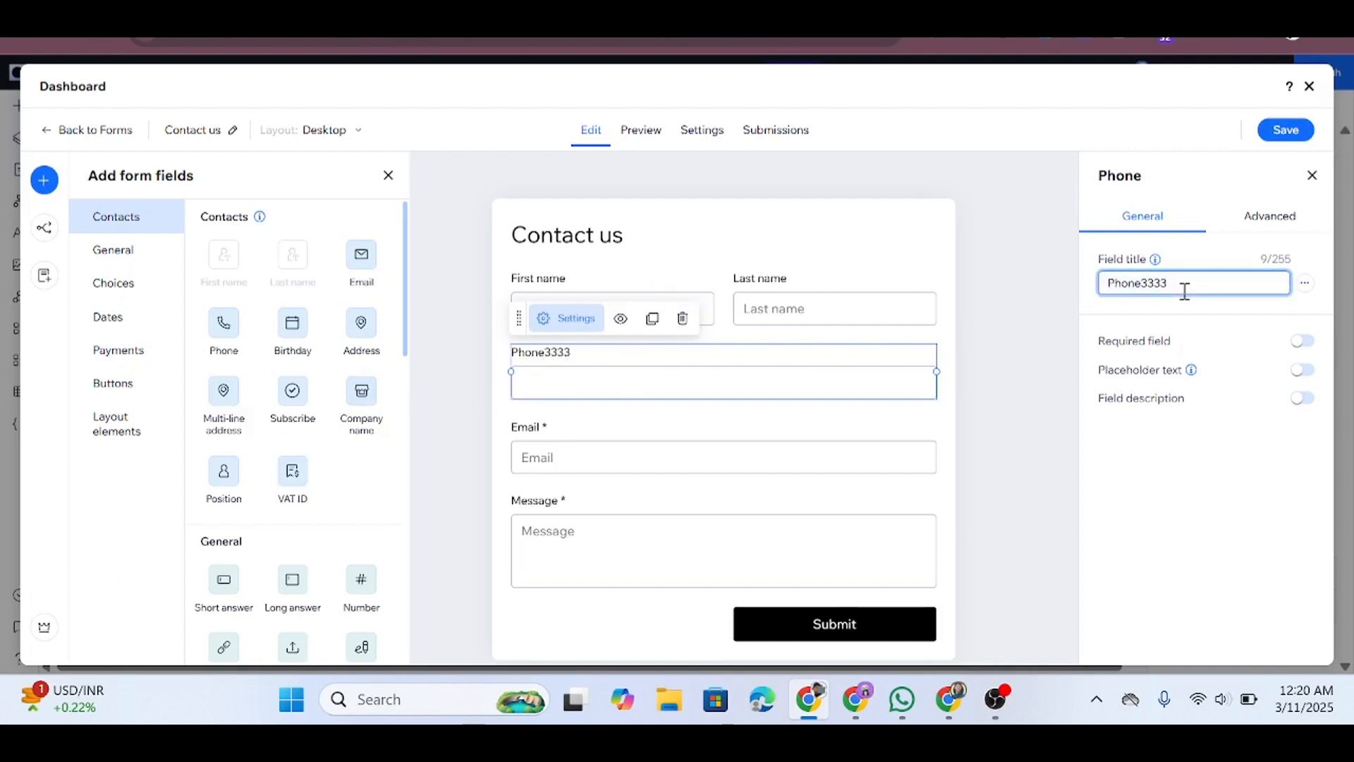
key("BackSpace")
key("BackSpace")
key("BackSpace")
key("BackSpace")
left_click(1175, 332)
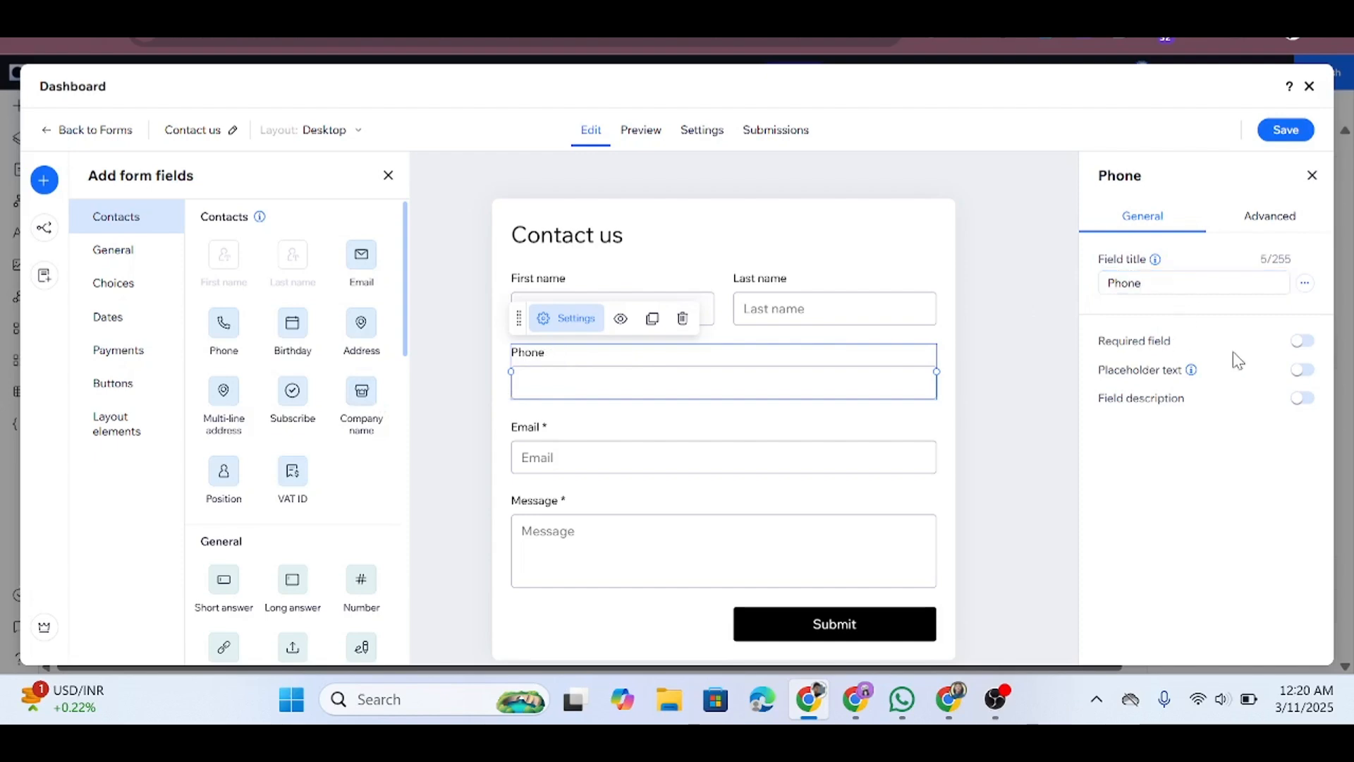
Make the Phone field required and enable its placeholder text, set to "+880".
left_click(1302, 340)
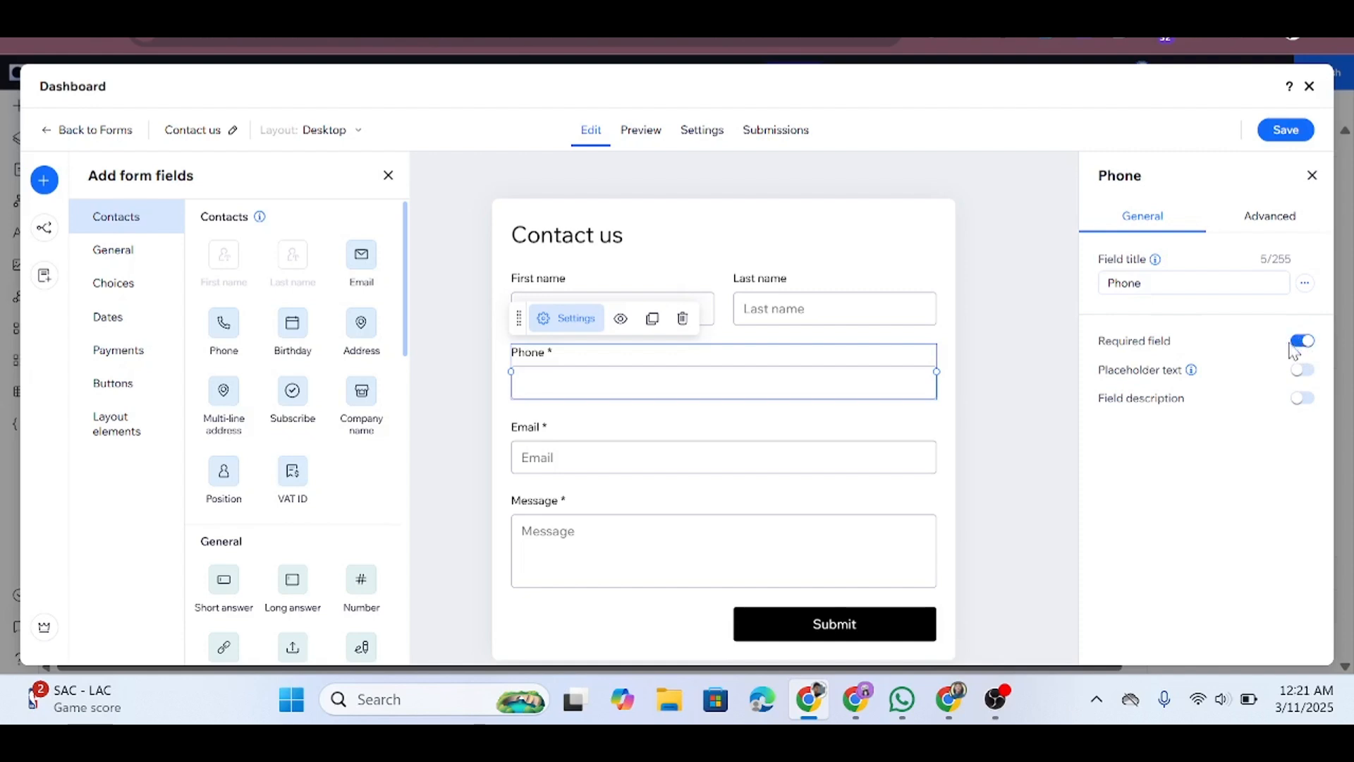
left_click(1302, 376)
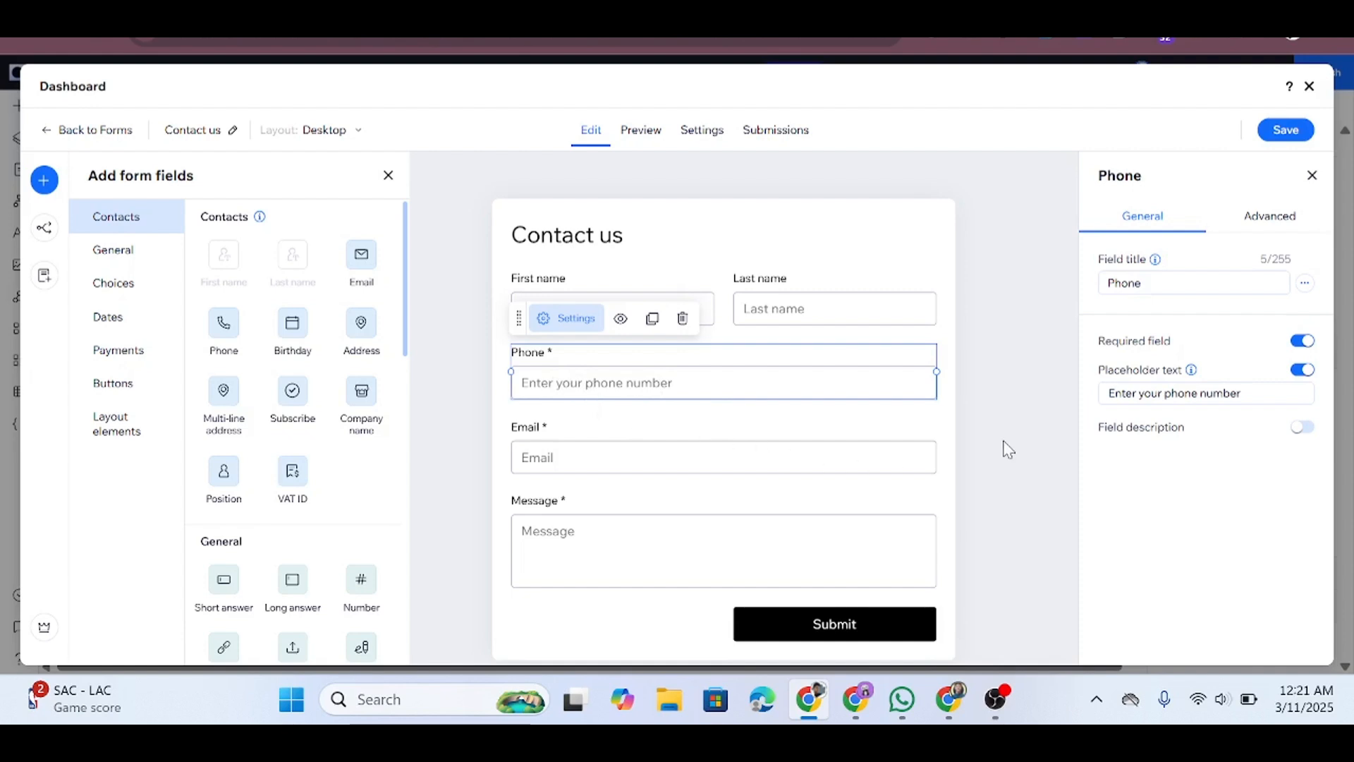
triple_click(1254, 392)
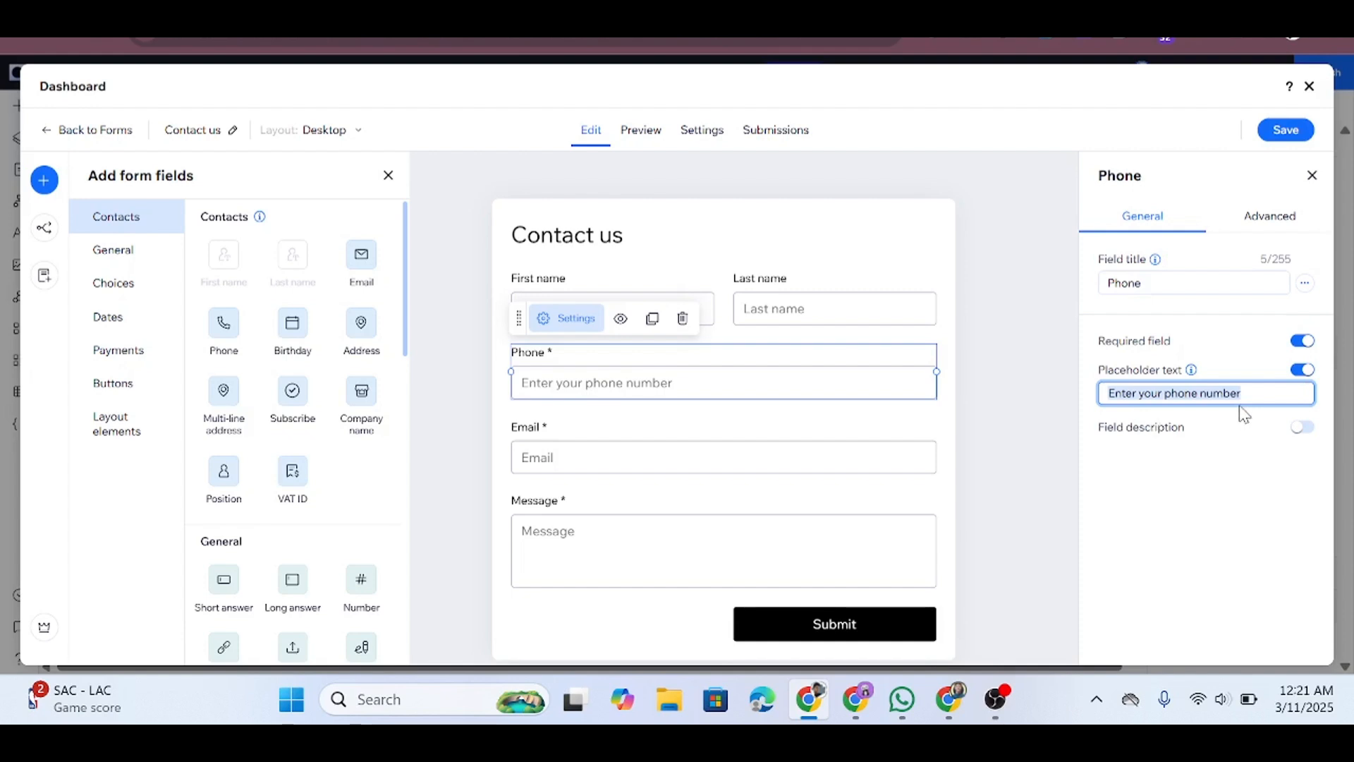
type("+")
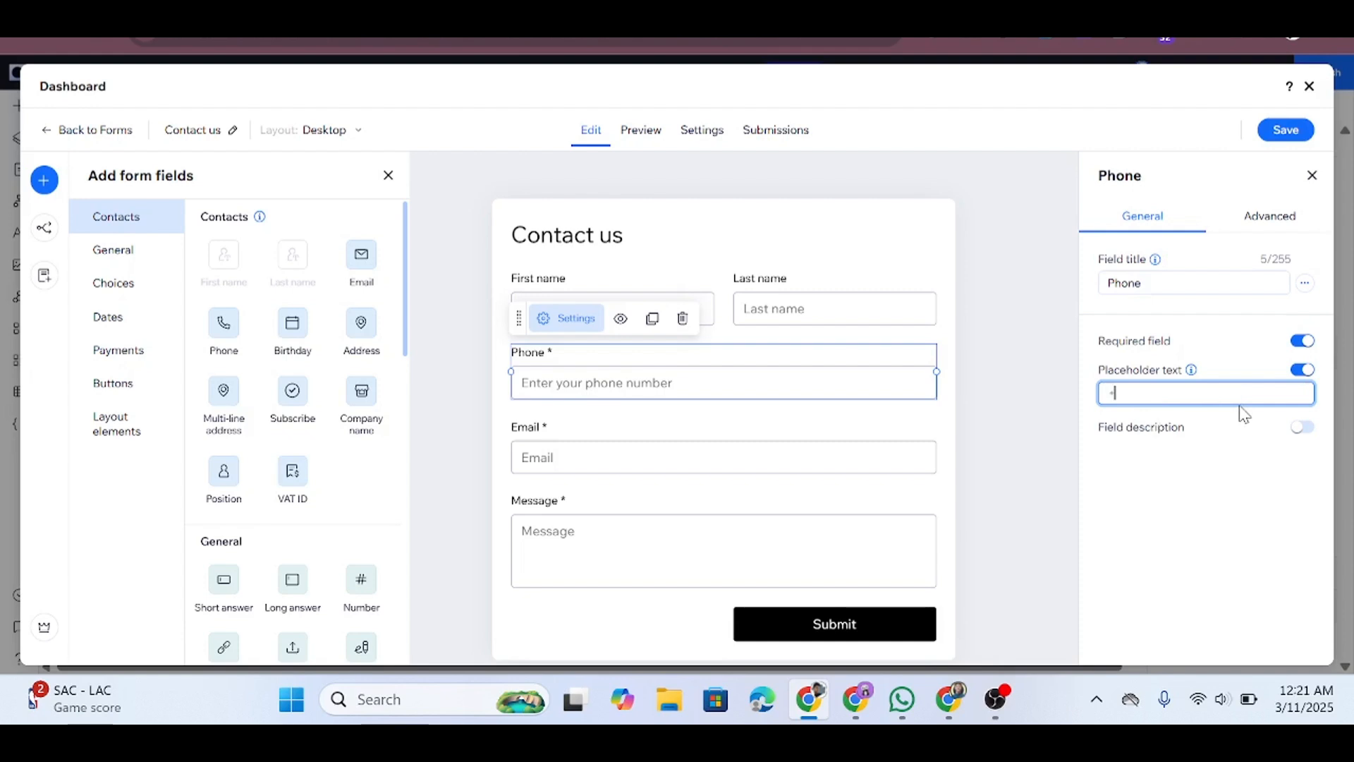
type("880")
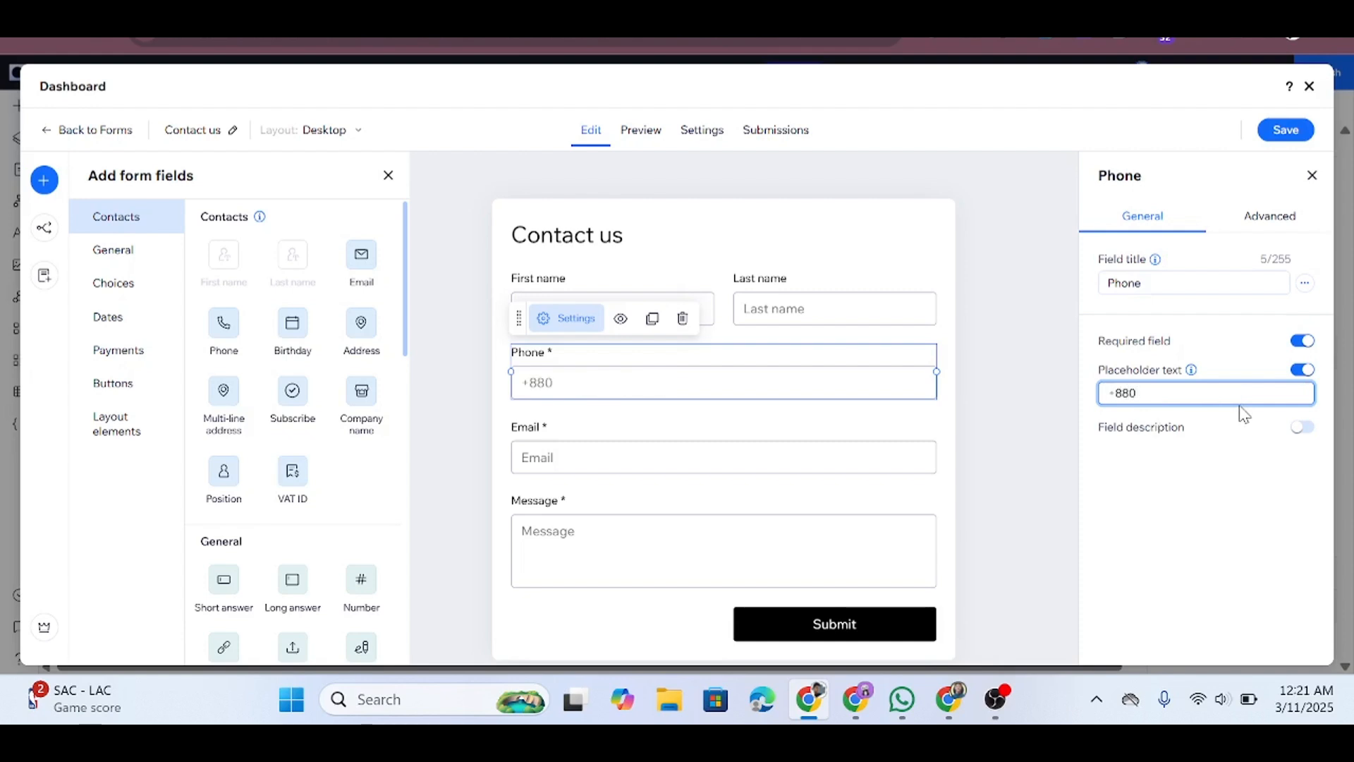
left_click(1194, 504)
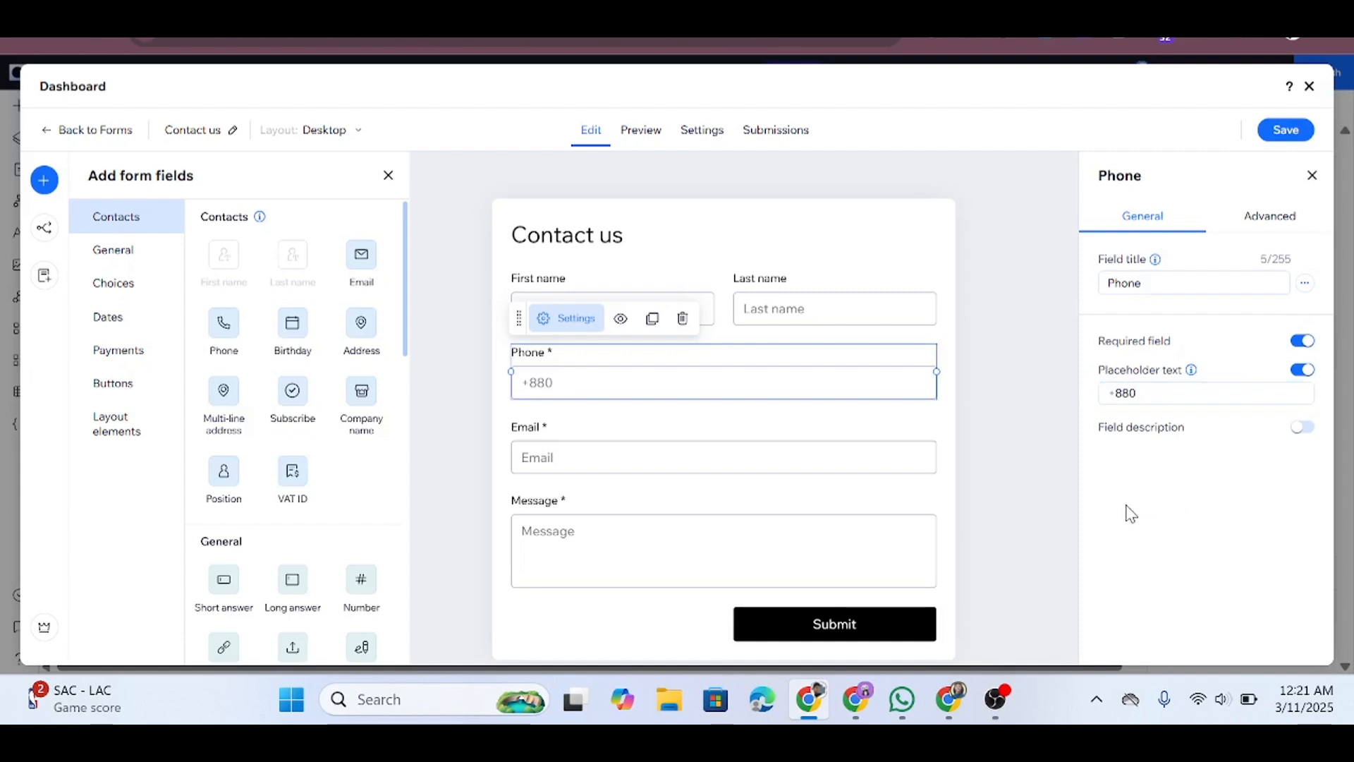
Enable the Phone field's description and try "Must Be Filap" as its text.
left_click(1304, 428)
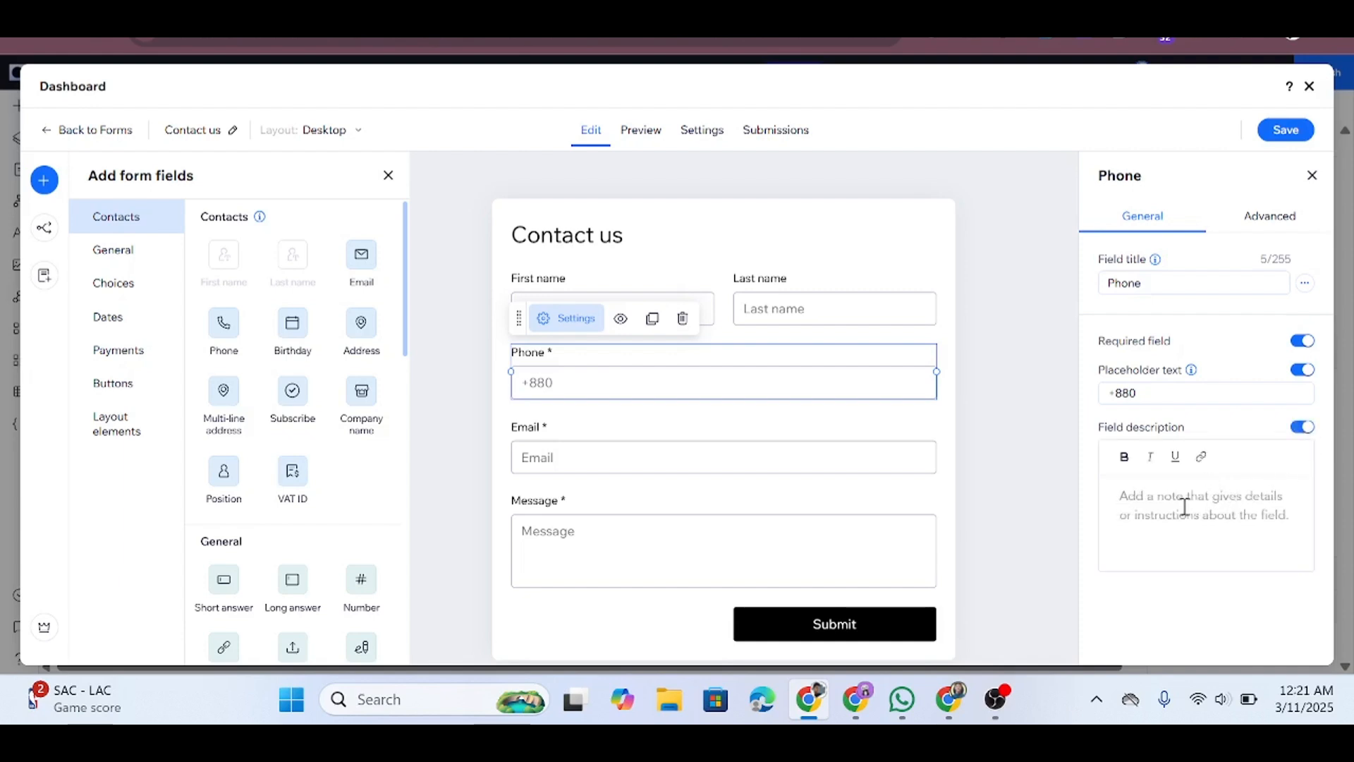
type("mUST b")
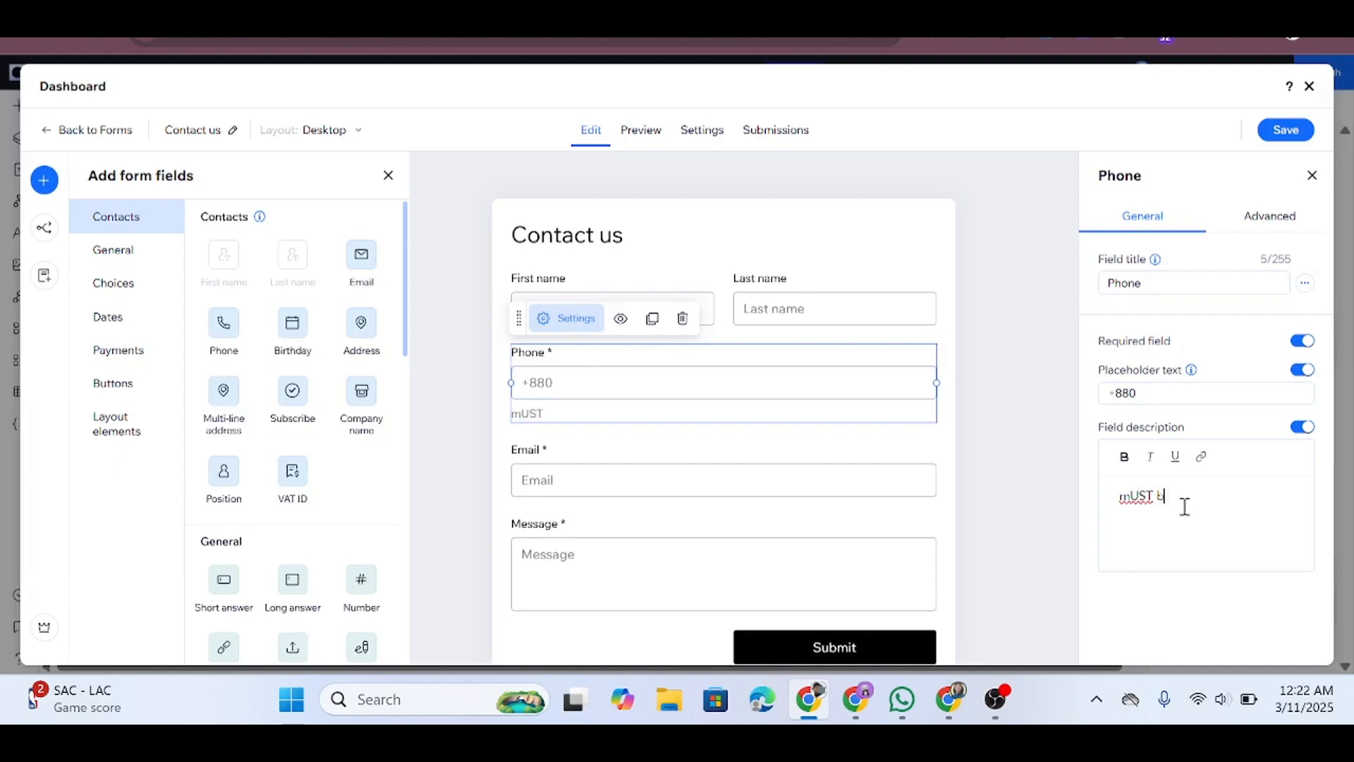
key("BackSpace")
key("BackSpace")
key("BackSpace")
key("BackSpace")
type("m")
key("BackSpace")
type("Must")
type(" e")
key("BackSpace")
type("Be File")
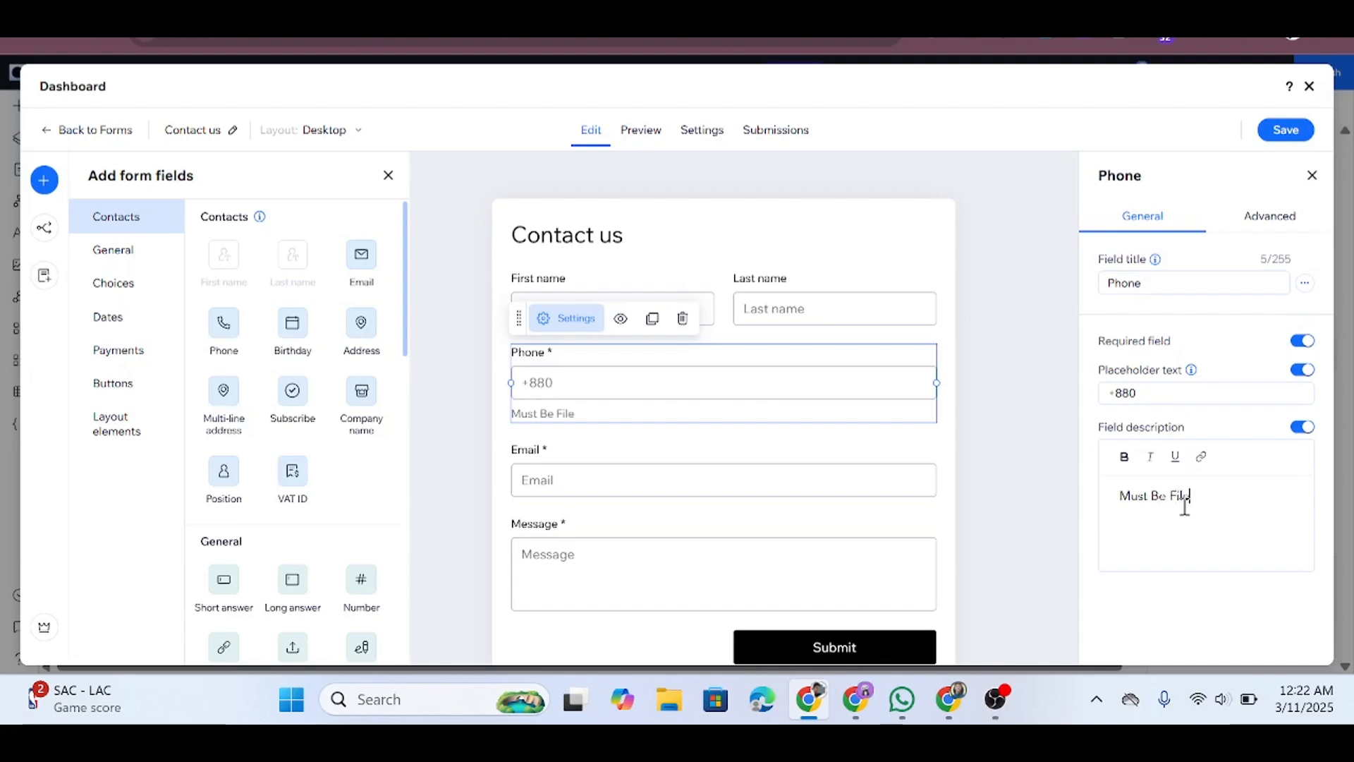
key("BackSpace")
key("BackSpace")
type("l")
type("eld")
key("BackSpace")
key("BackSpace")
key("BackSpace")
key("BackSpace")
type("ilap")
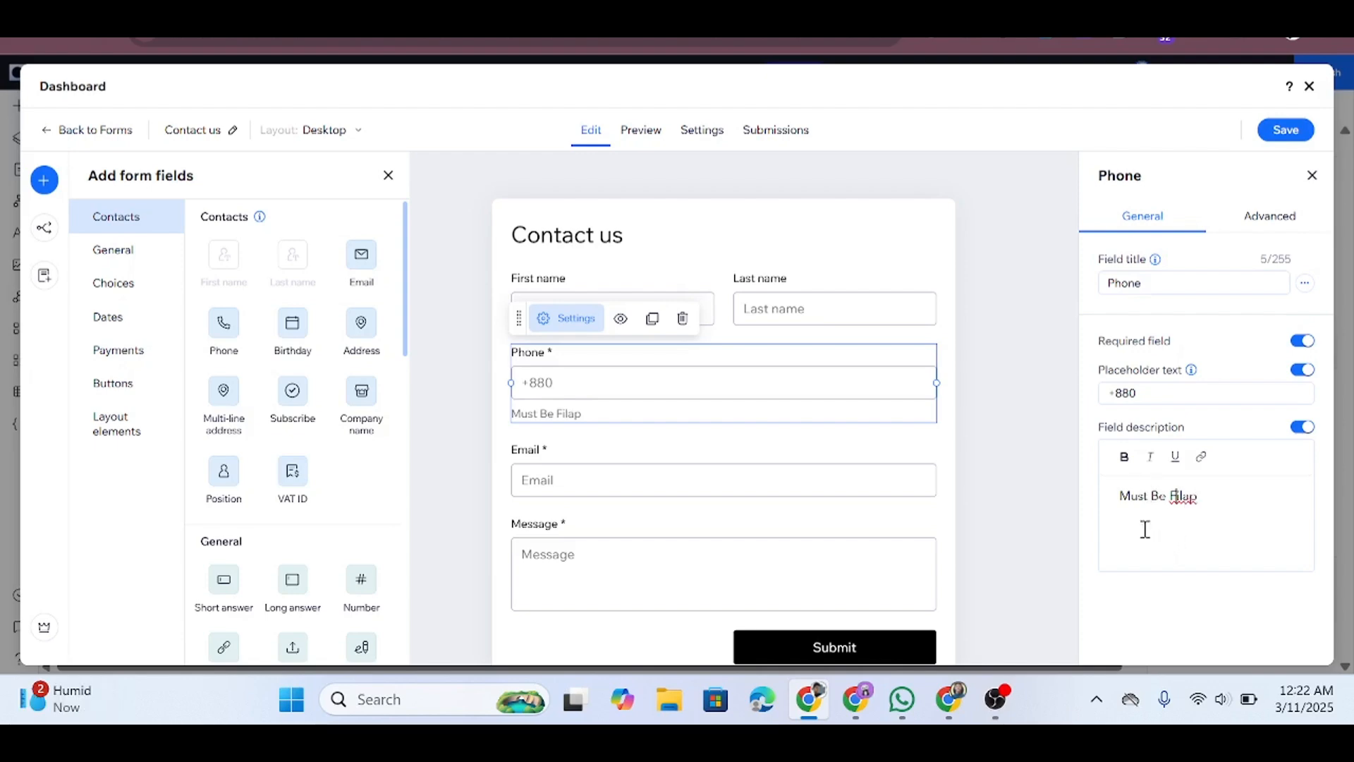
left_click(844, 266)
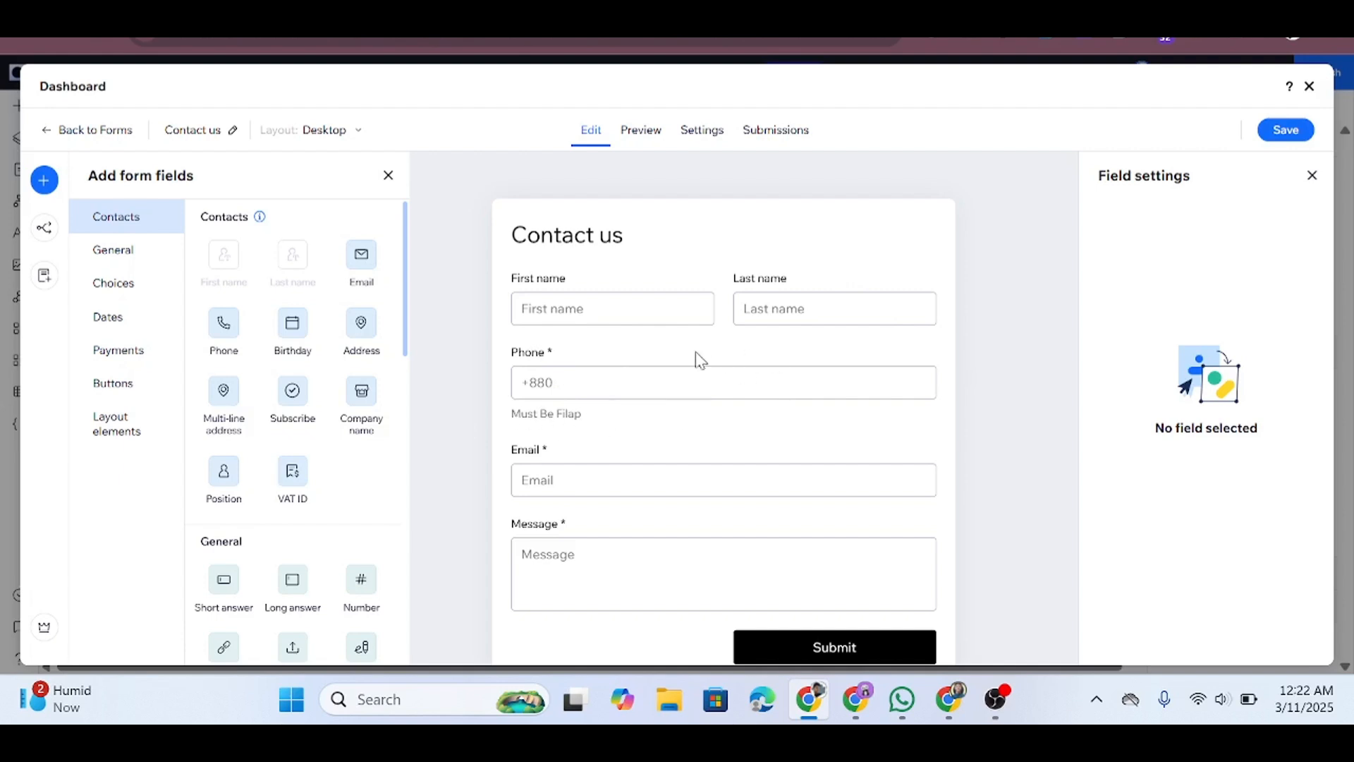
Clear the Phone field's description text and turn the field description off.
left_click(612, 407)
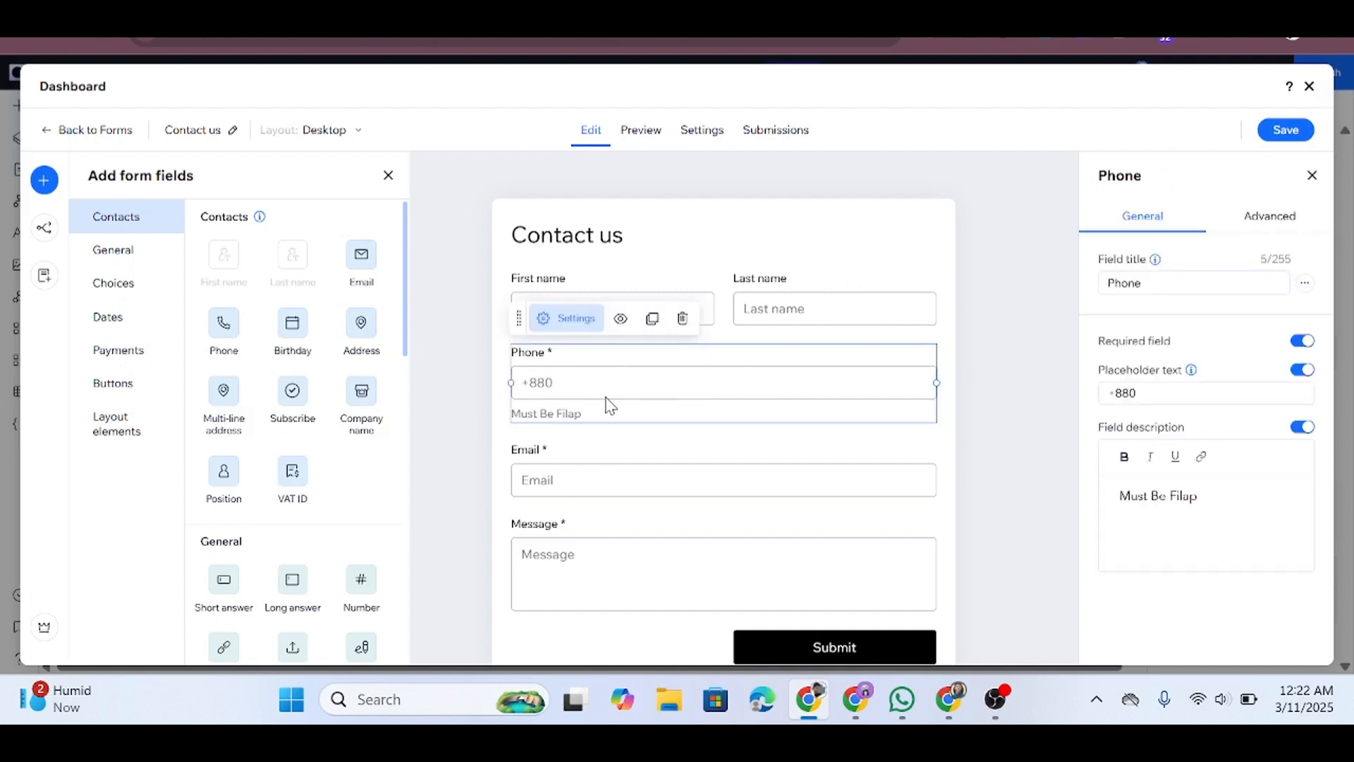
left_click(1200, 498)
key("ctrl+a")
key("BackSpace")
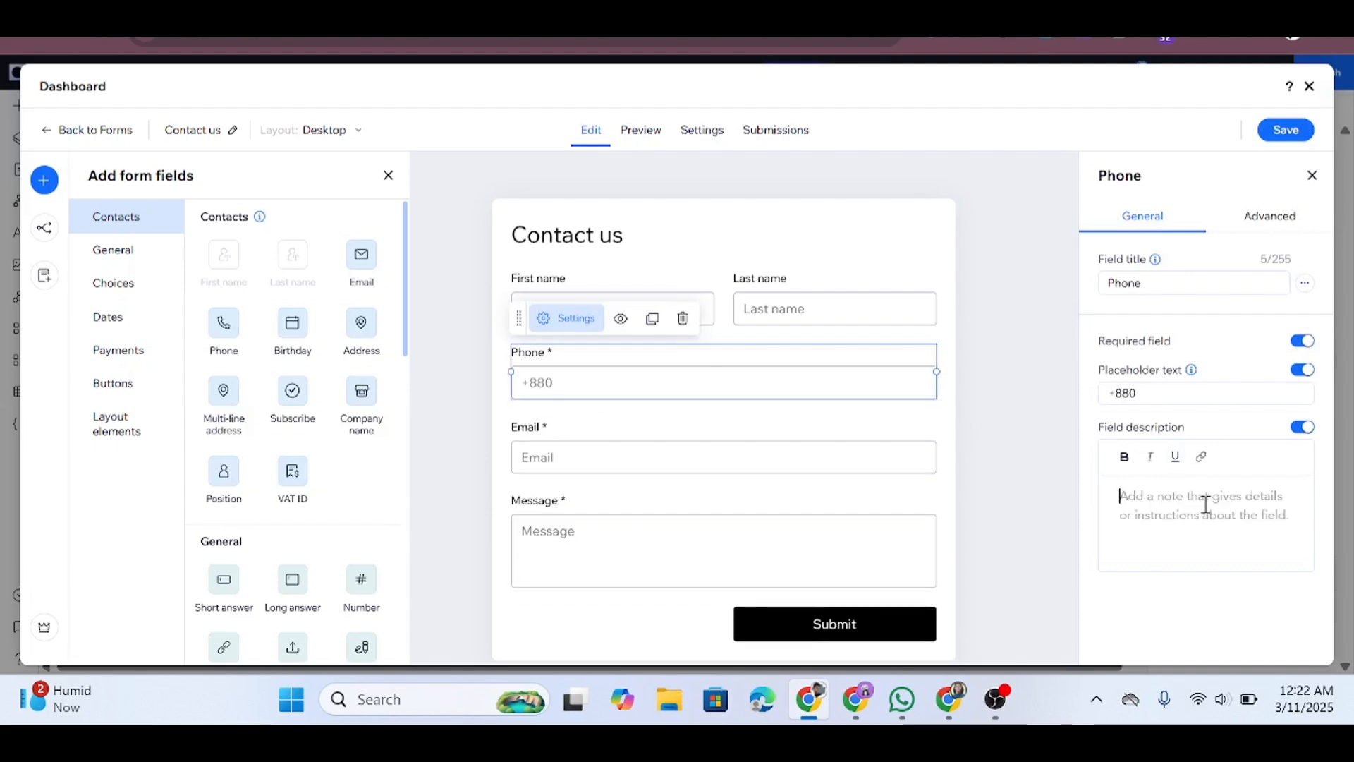
left_click(1299, 428)
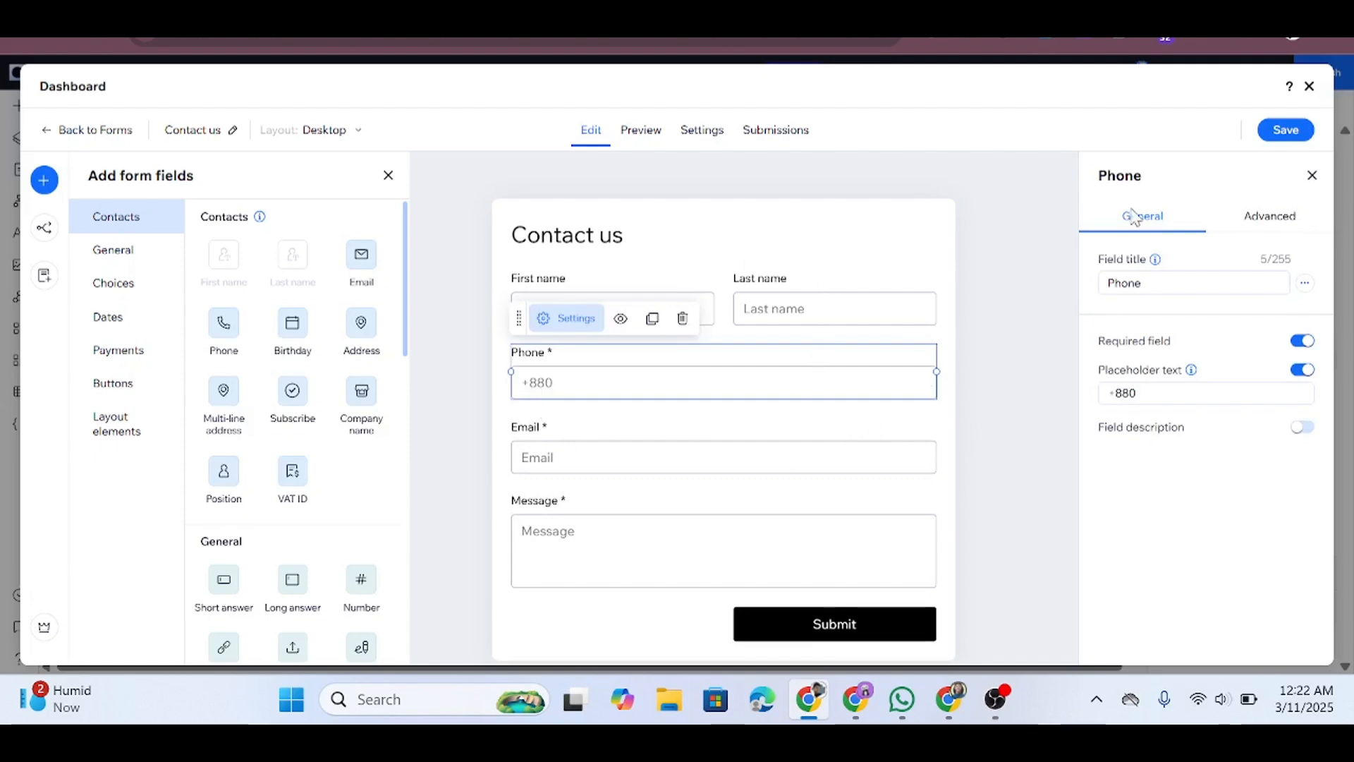
Examine the settings of the Last name, Email, Message and Phone fields, including the Message field's advanced options.
left_click(771, 311)
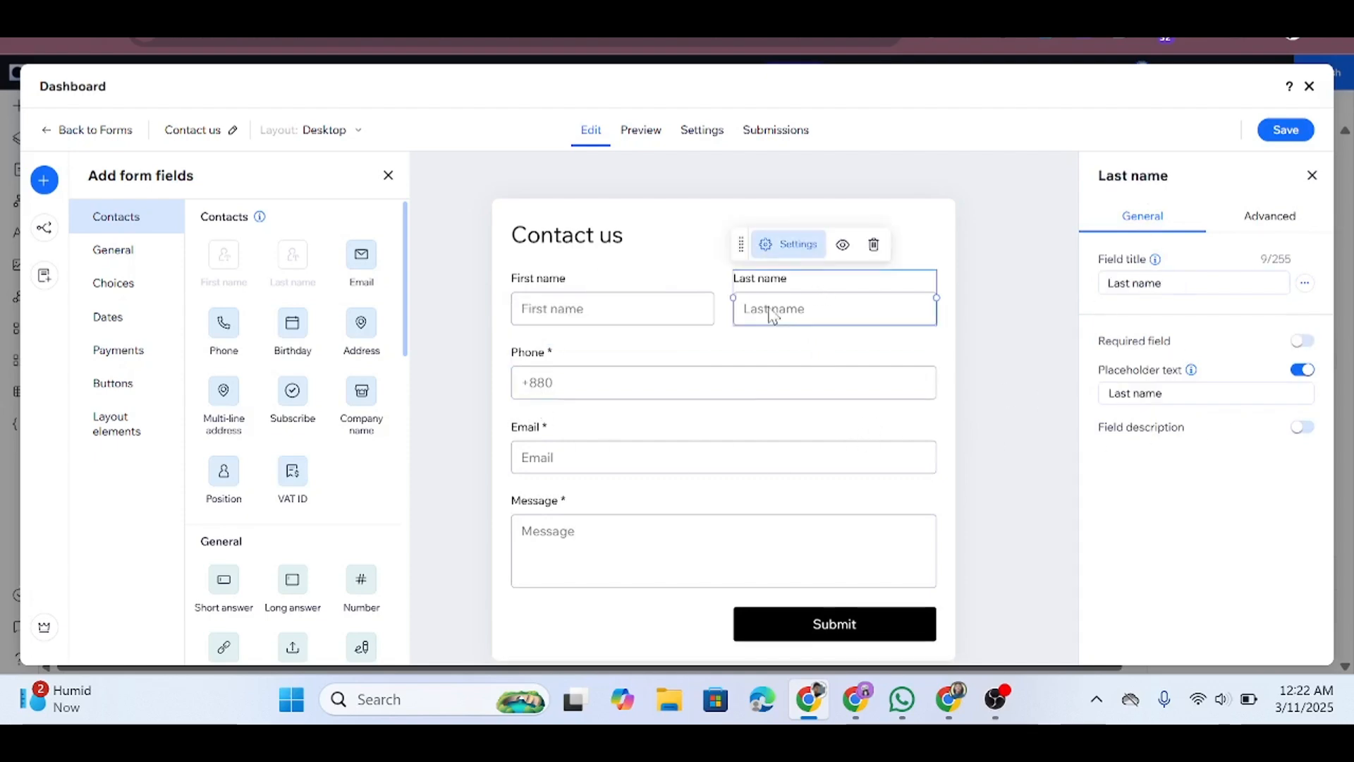
left_click(677, 448)
left_click(680, 558)
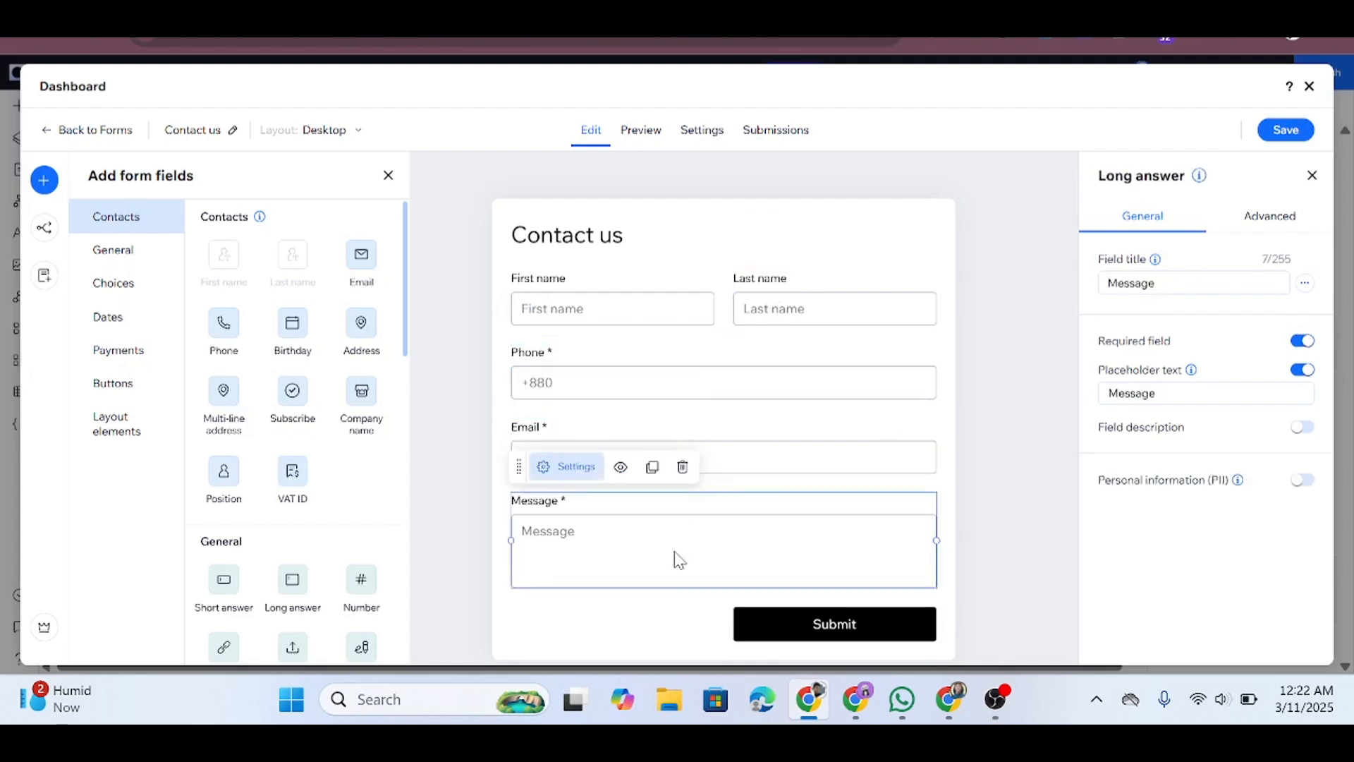
left_click(1270, 216)
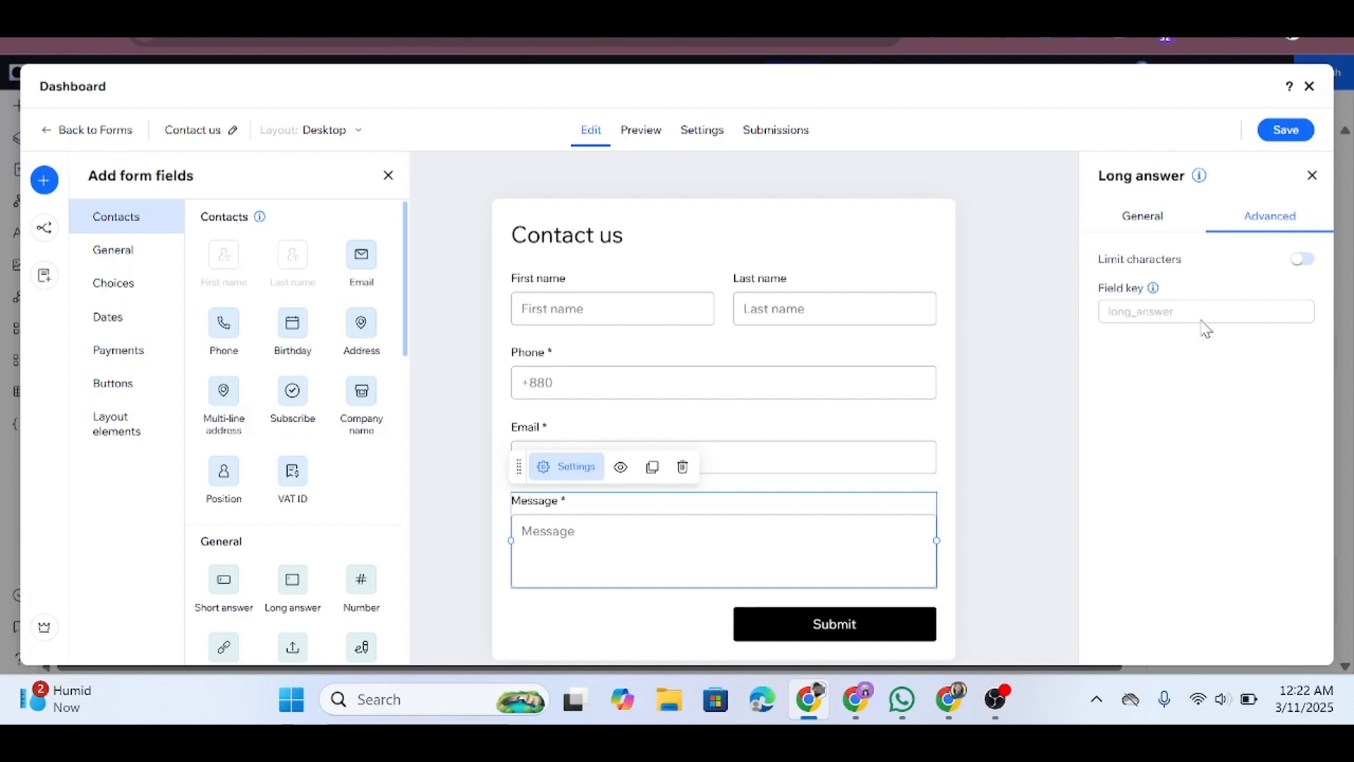
left_click(681, 384)
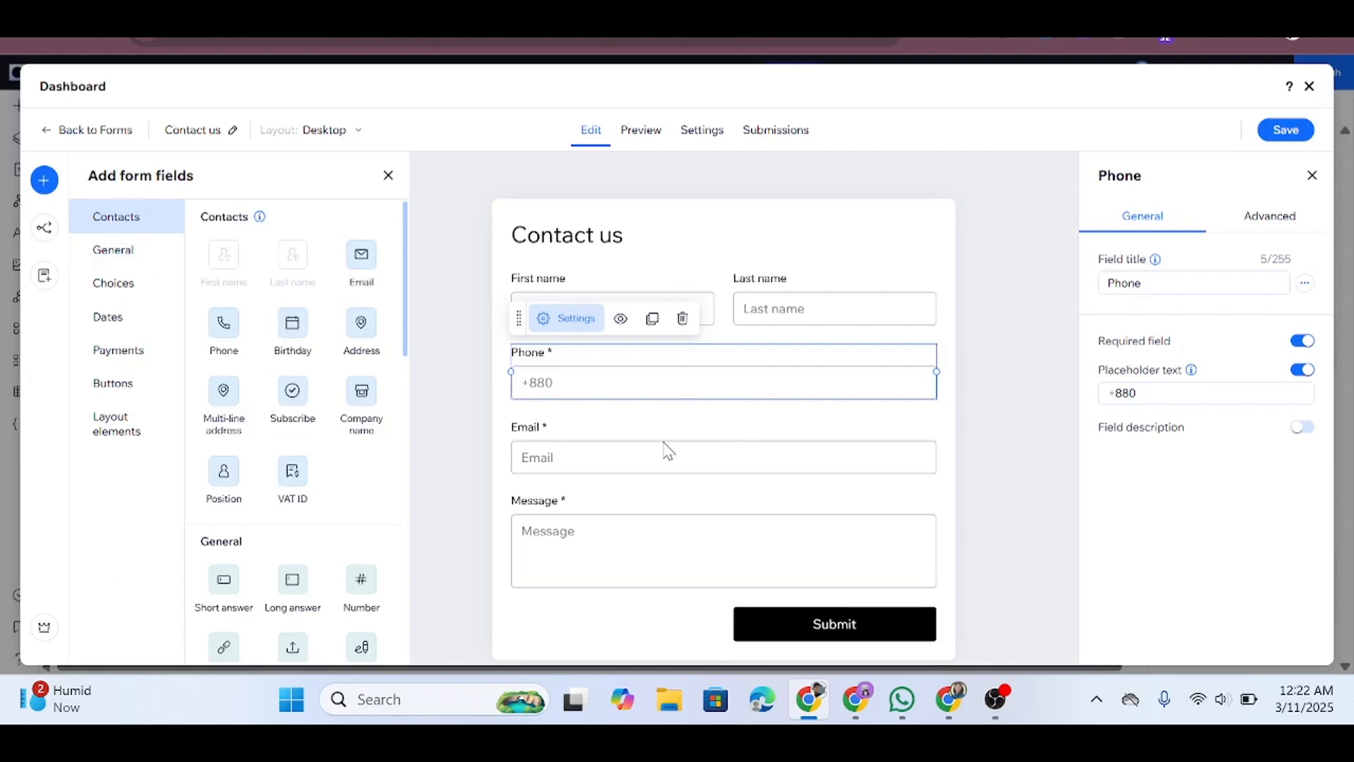
left_click(670, 514)
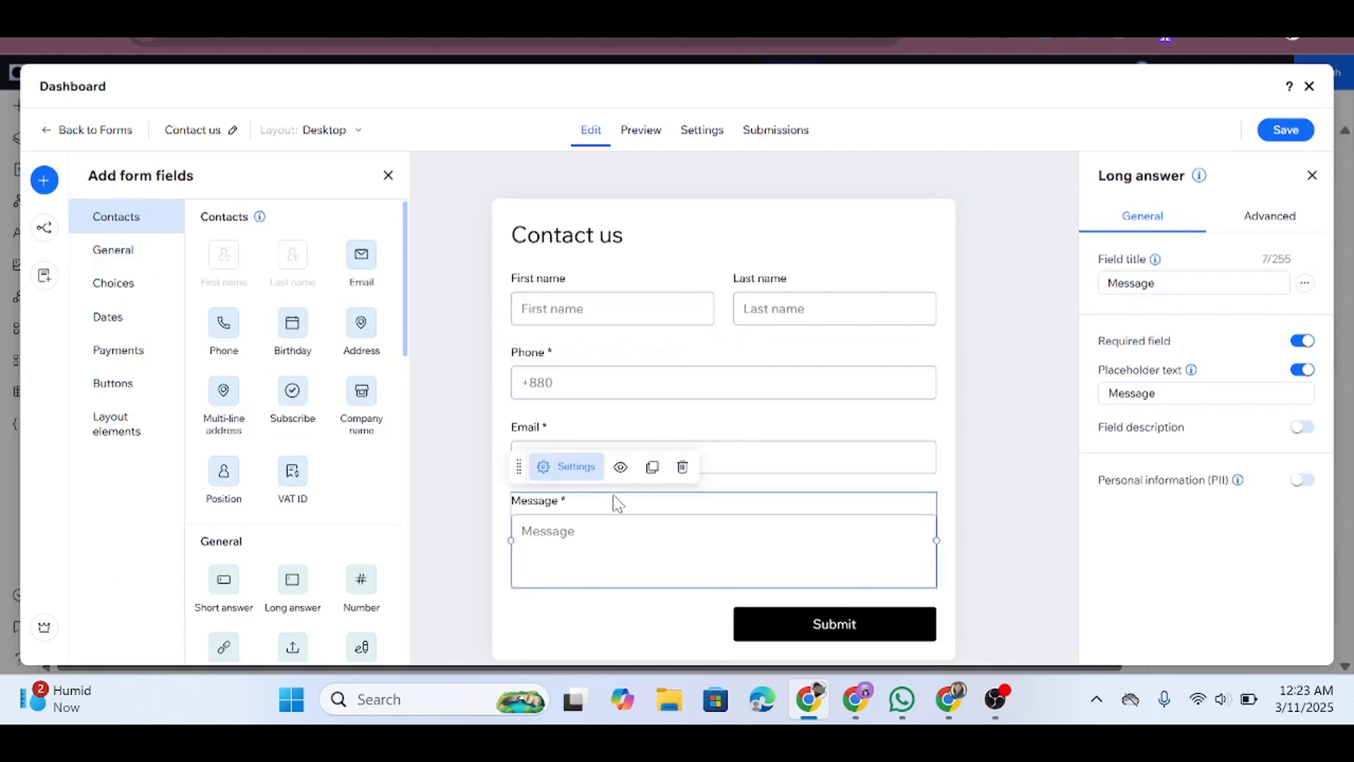
left_click(615, 433)
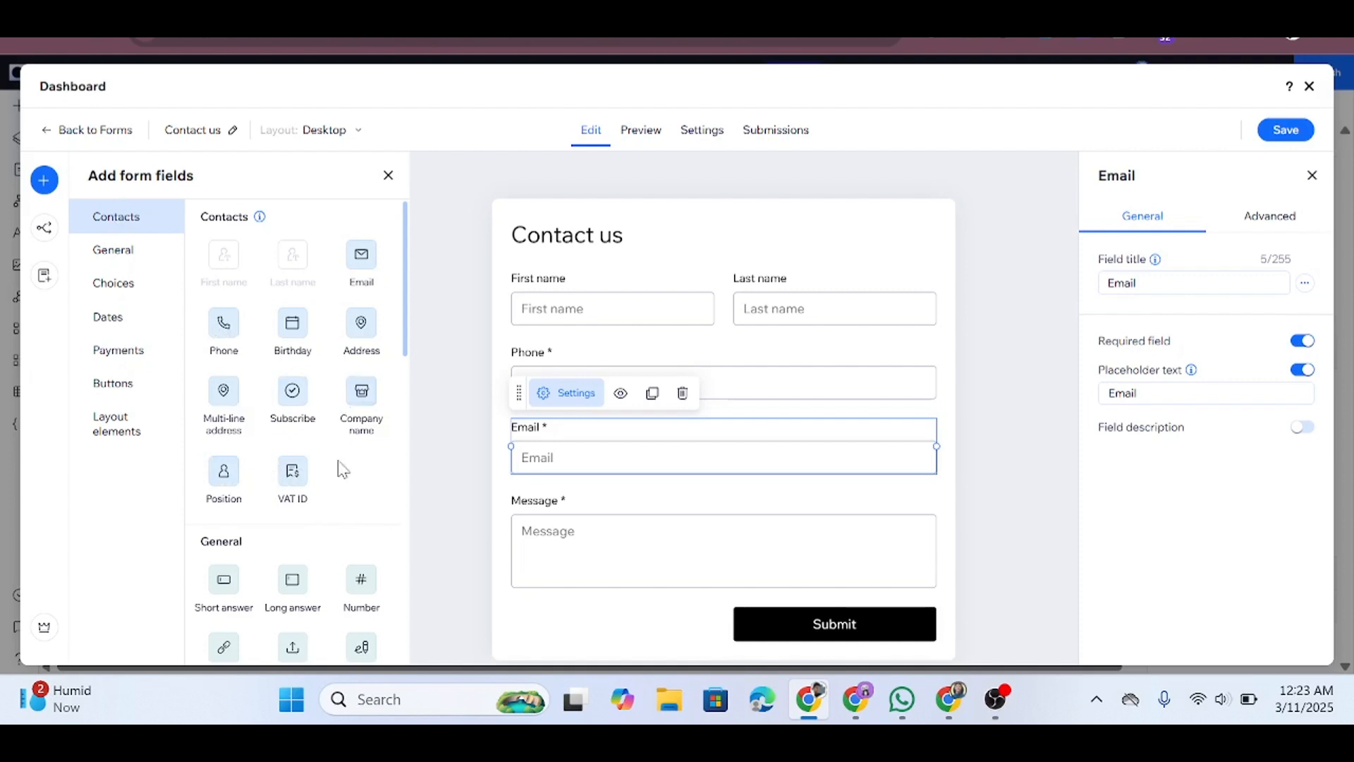
left_click(369, 473)
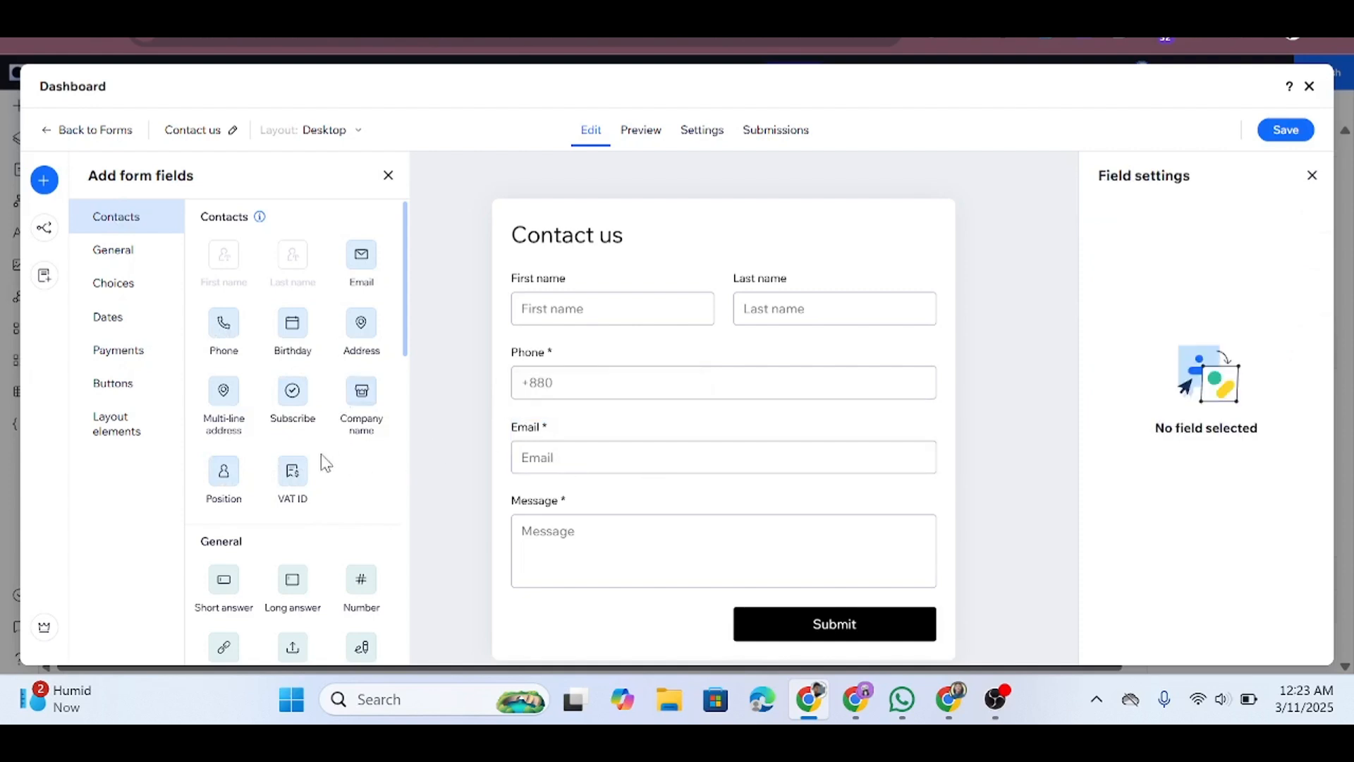
Add a Single choice field between Email and Message and title it "Choose Your Service".
scroll(344, 472, "down", 2)
scroll(346, 494, "down", 3)
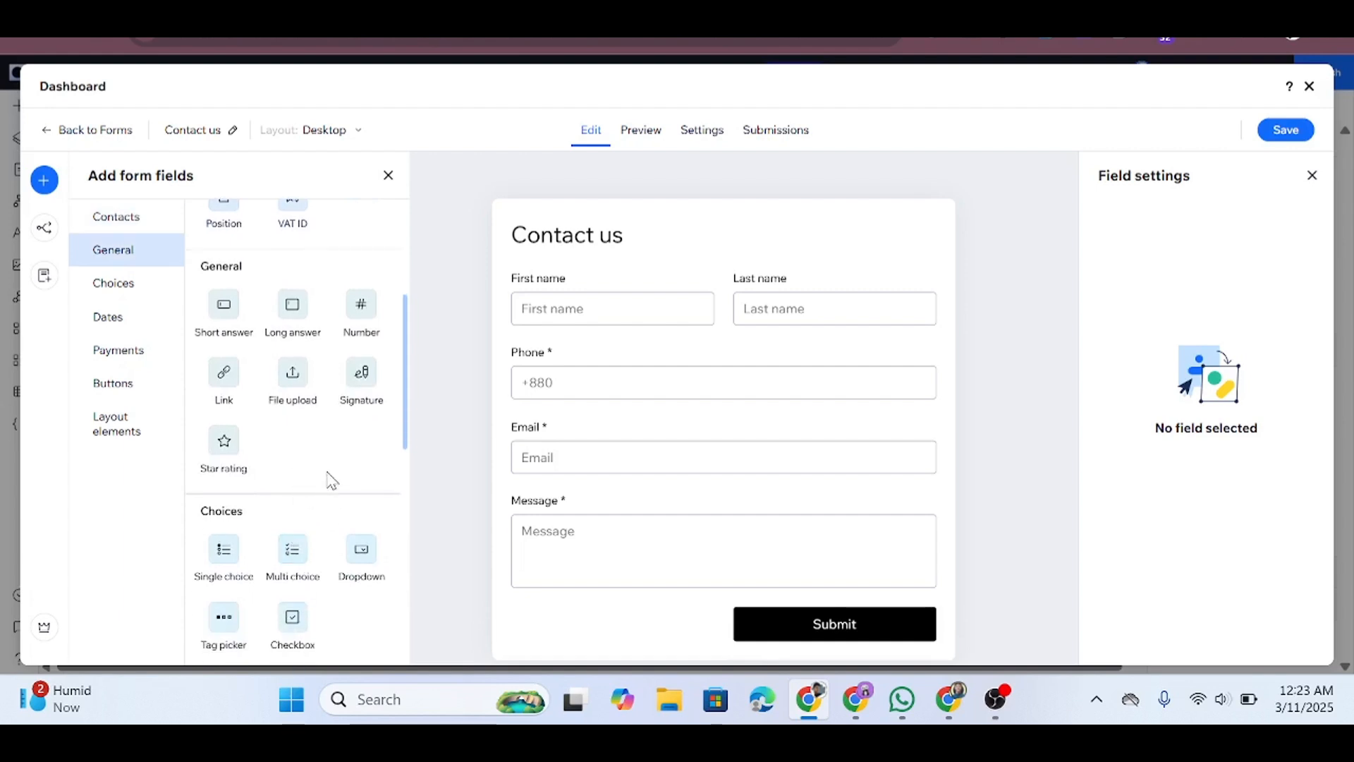
left_click_drag(223, 548, 656, 489)
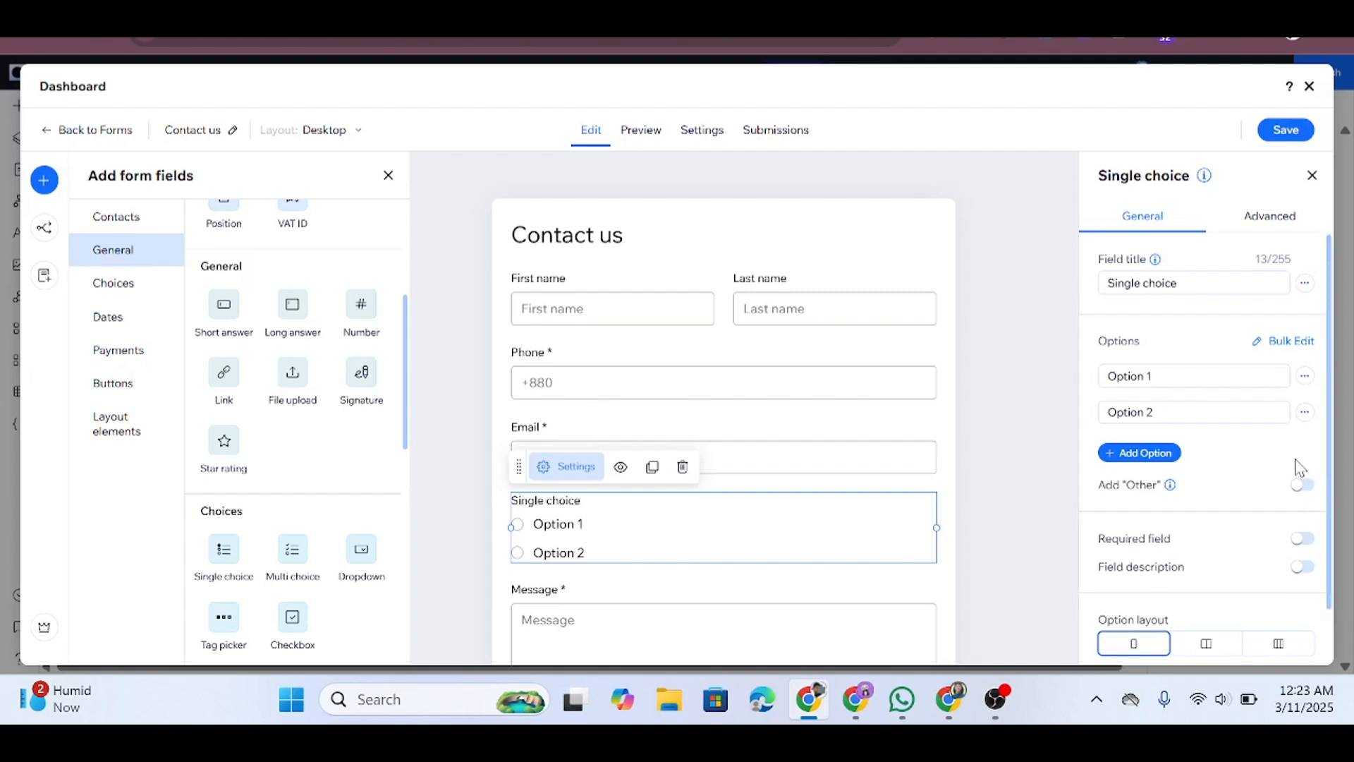
left_click(1197, 287)
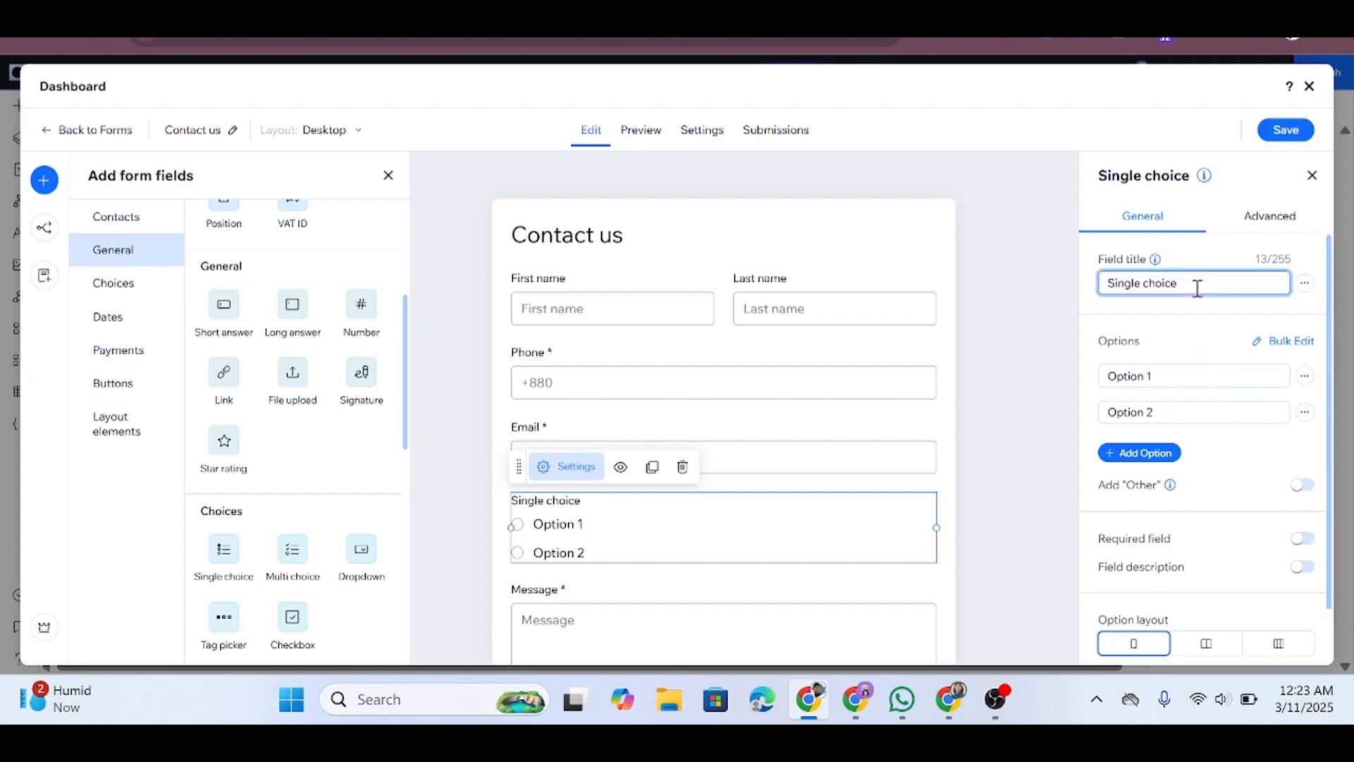
triple_click(1196, 288)
type("Ch")
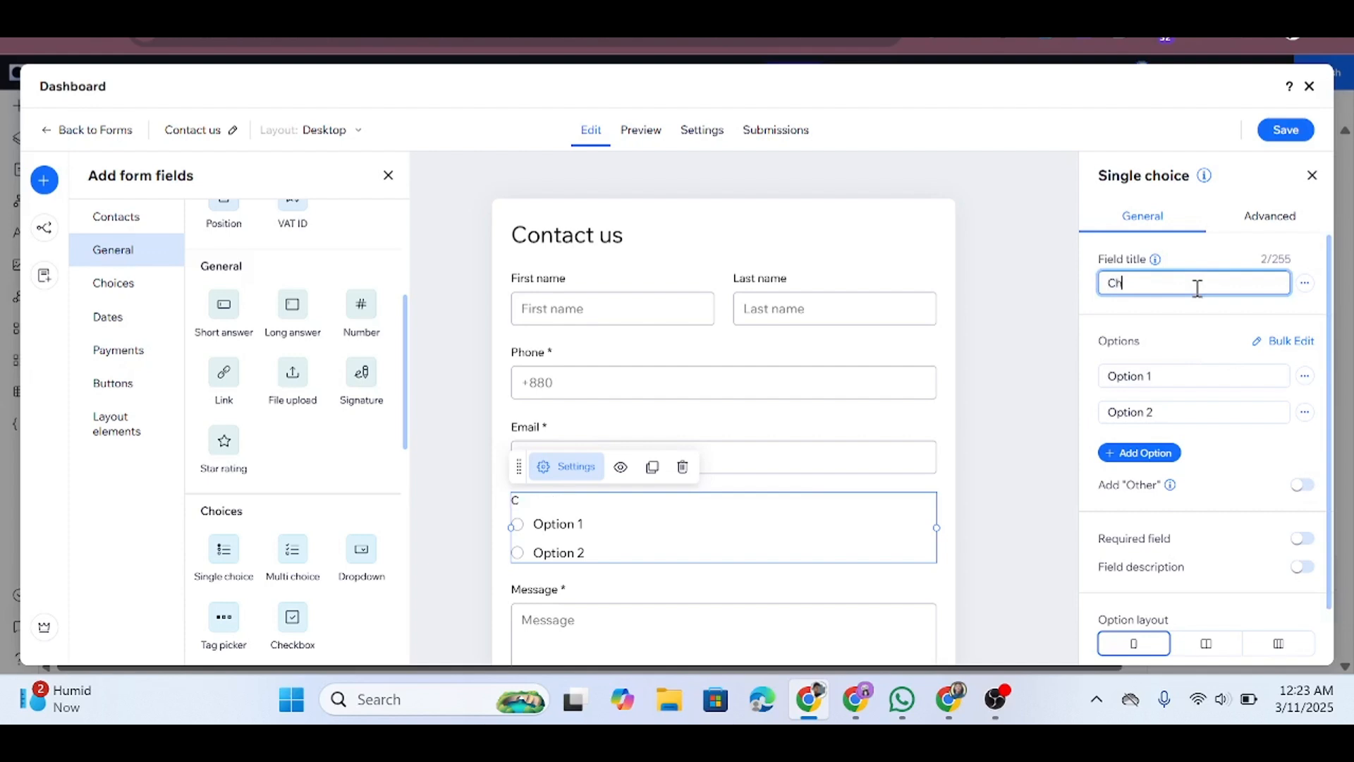
type("oose Your Ser")
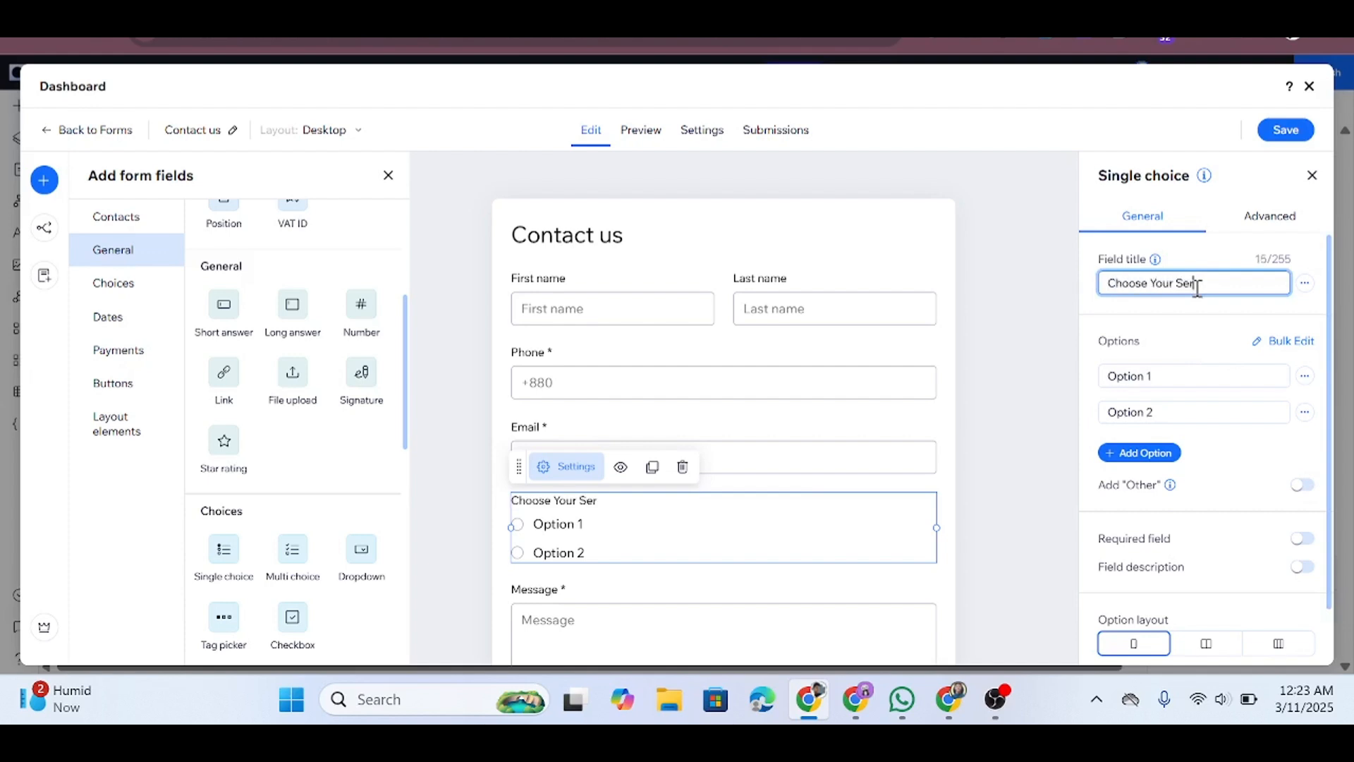
type("vice")
Rename the two options of the Choose Your Service field to "website" and "Landing Page".
left_click(1172, 375)
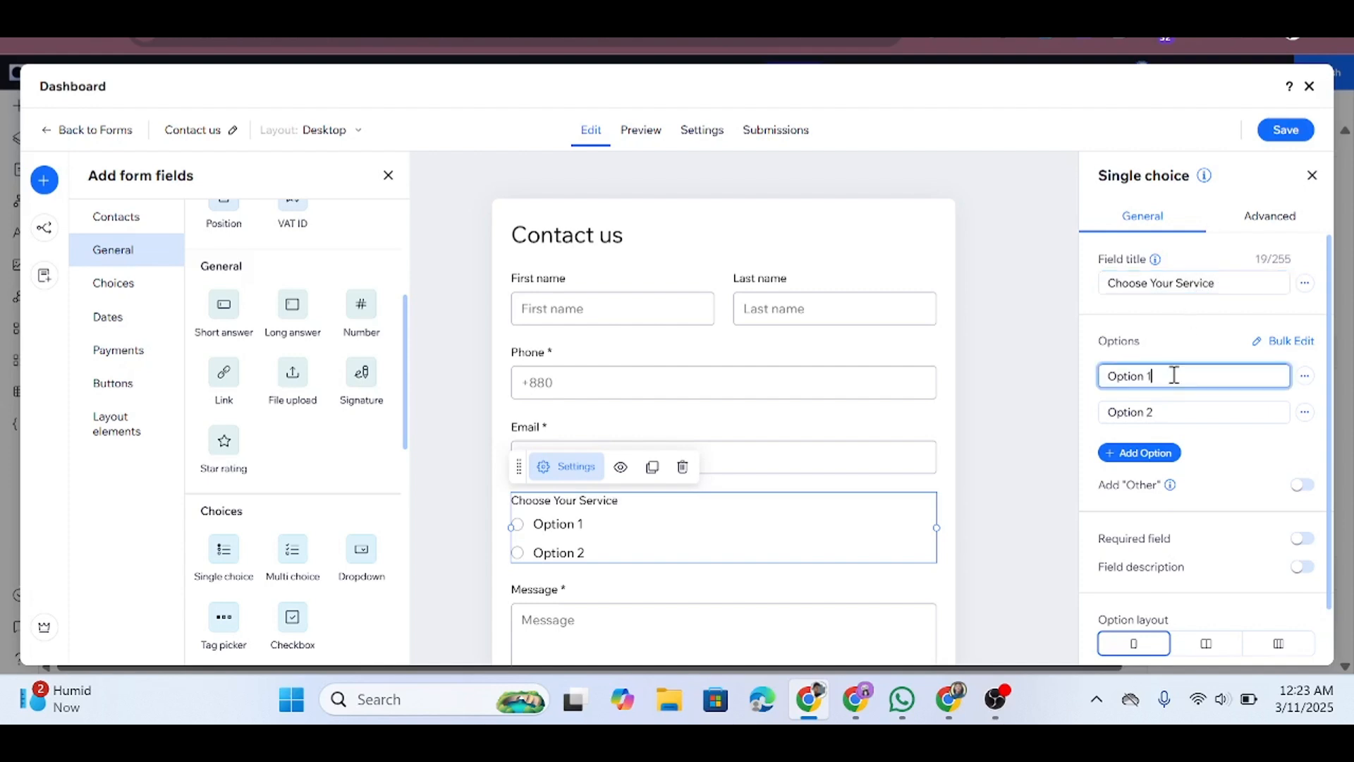
triple_click(1174, 375)
type("website")
left_click(1166, 410)
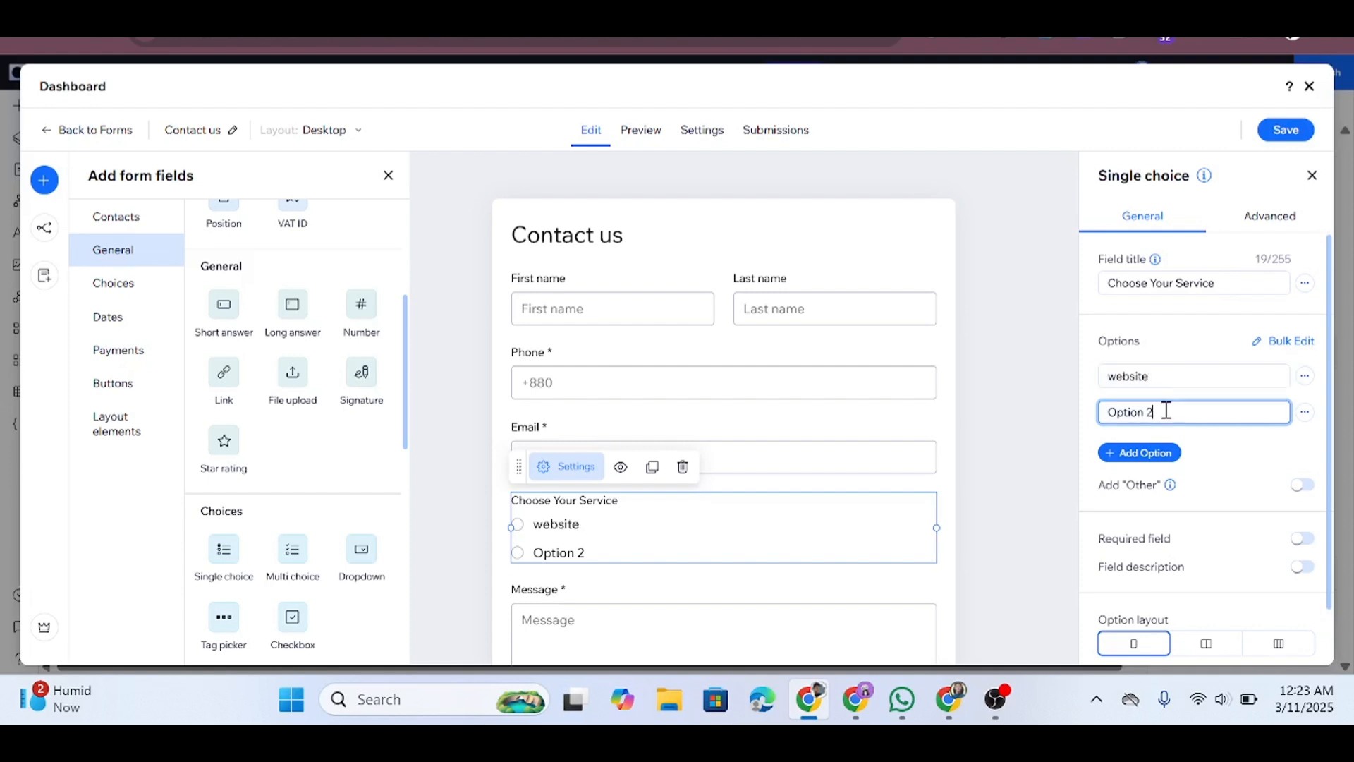
triple_click(1166, 410)
type("M")
key("BackSpace")
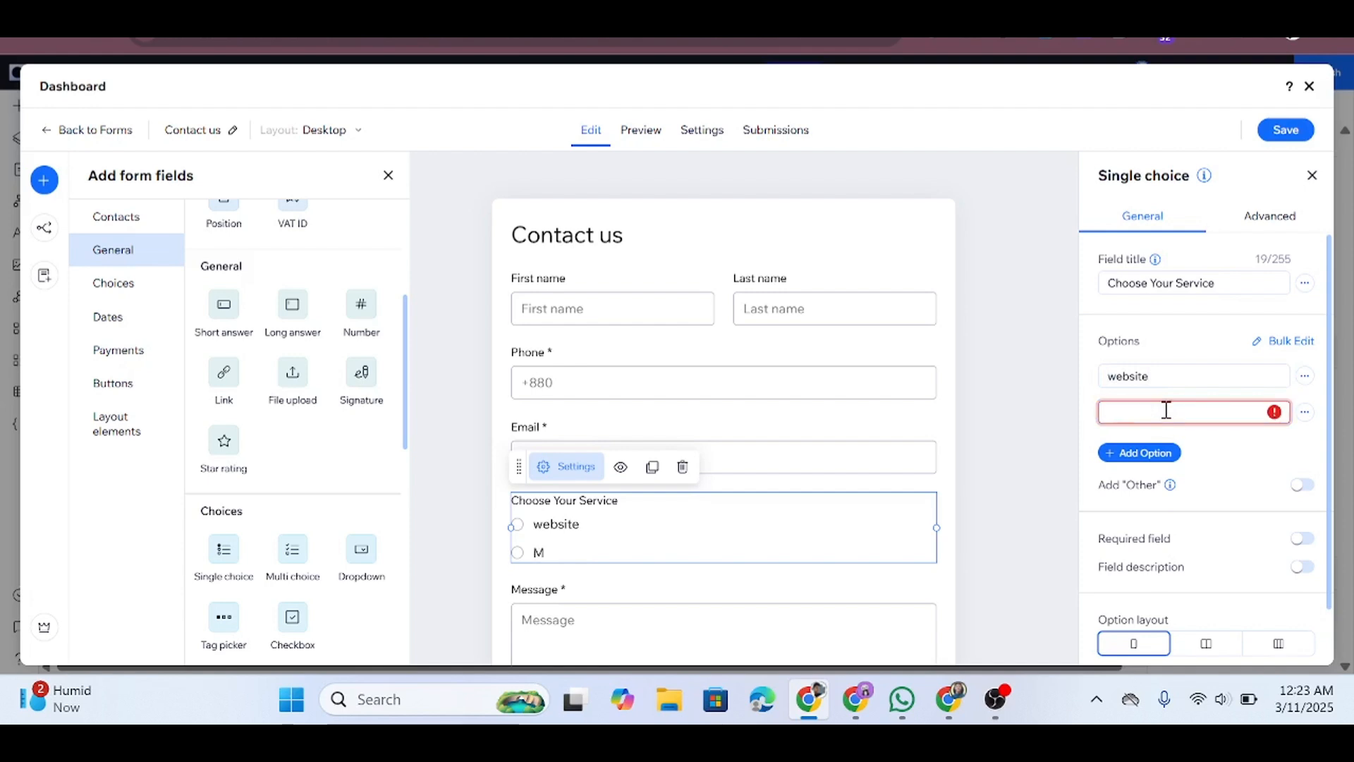
type("L")
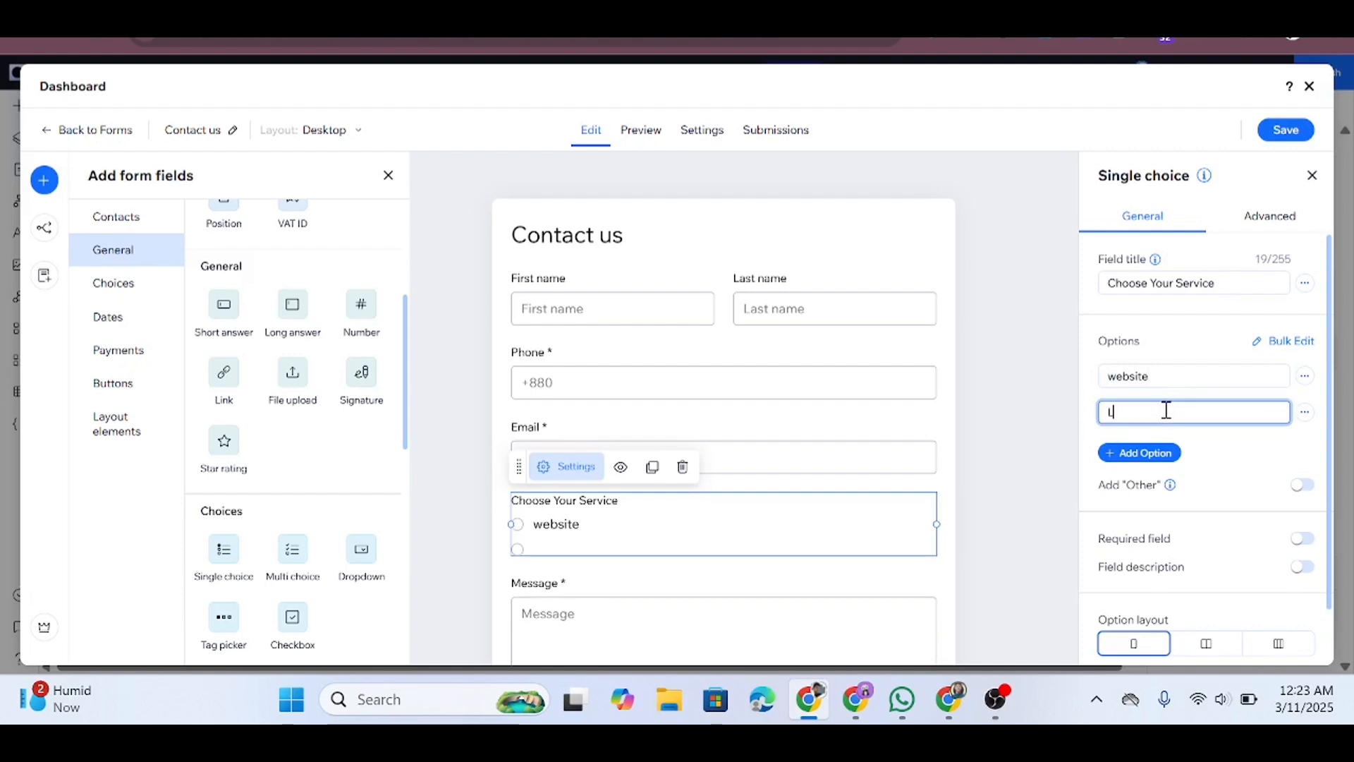
type("anding P")
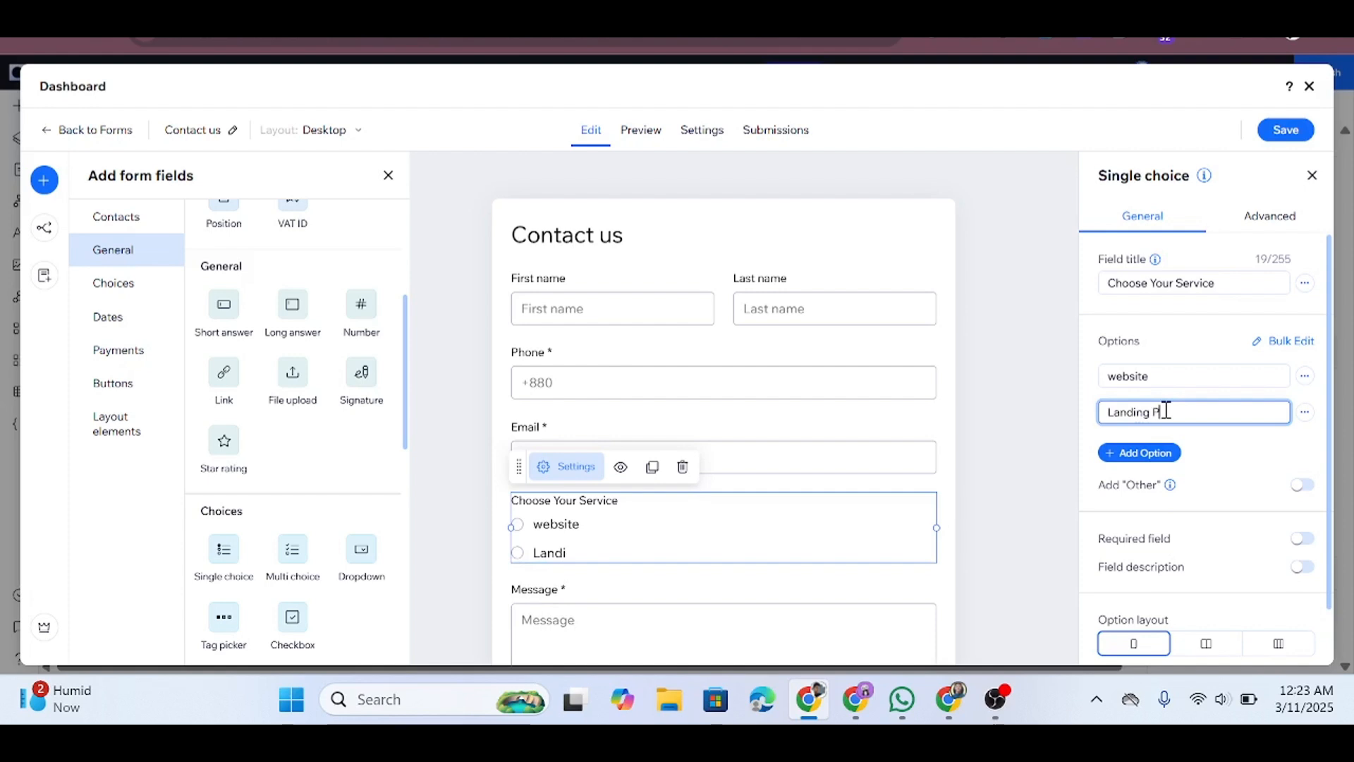
type("age")
Add a third option named "Website Redesign" to the Choose Your Service field.
left_click(1163, 454)
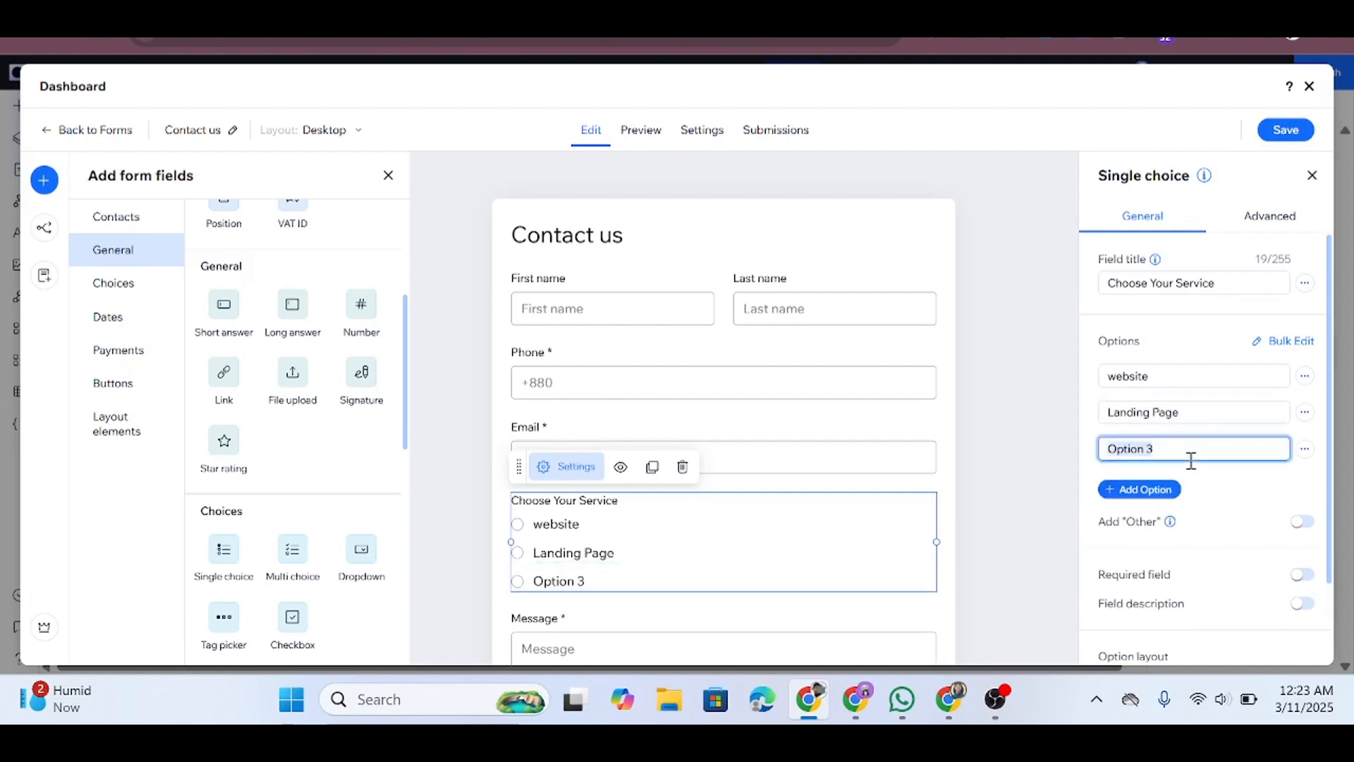
type("Websit D")
key("BackSpace")
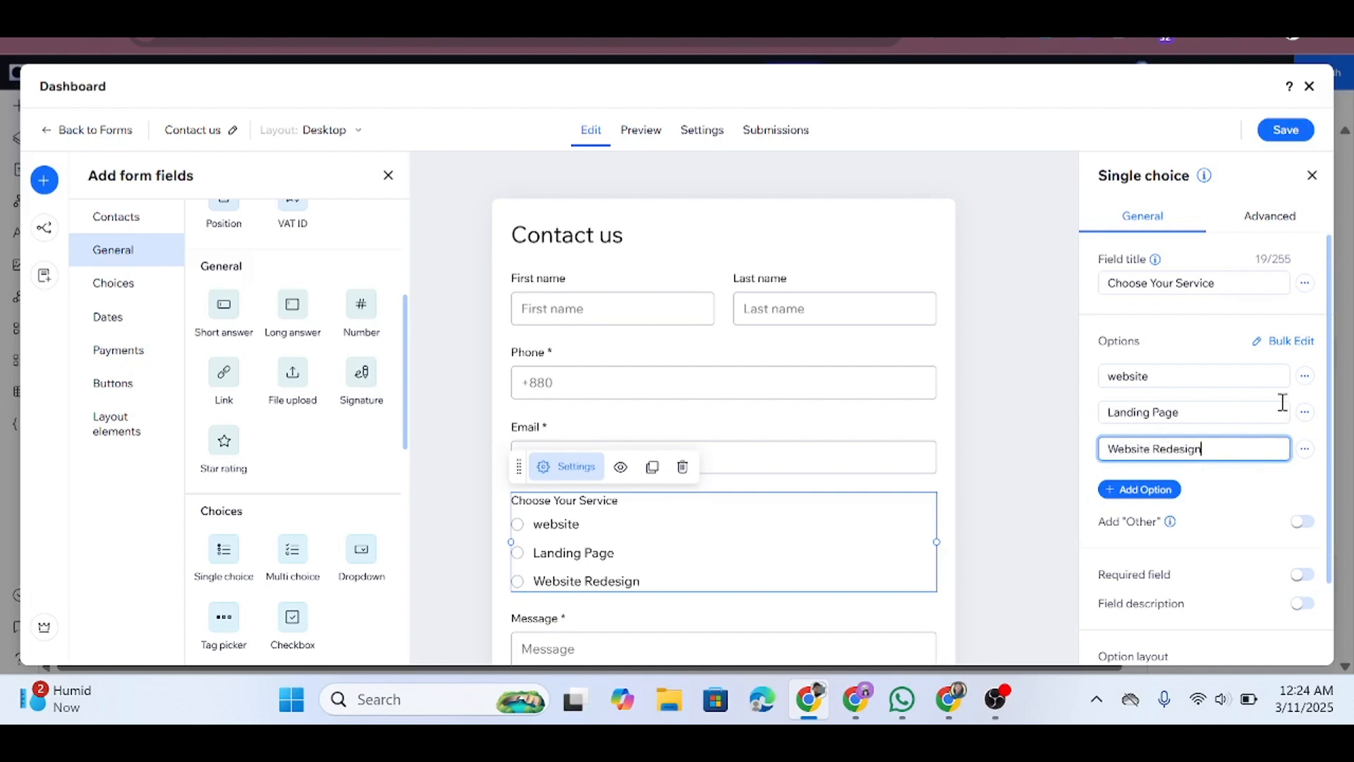
left_click(1213, 331)
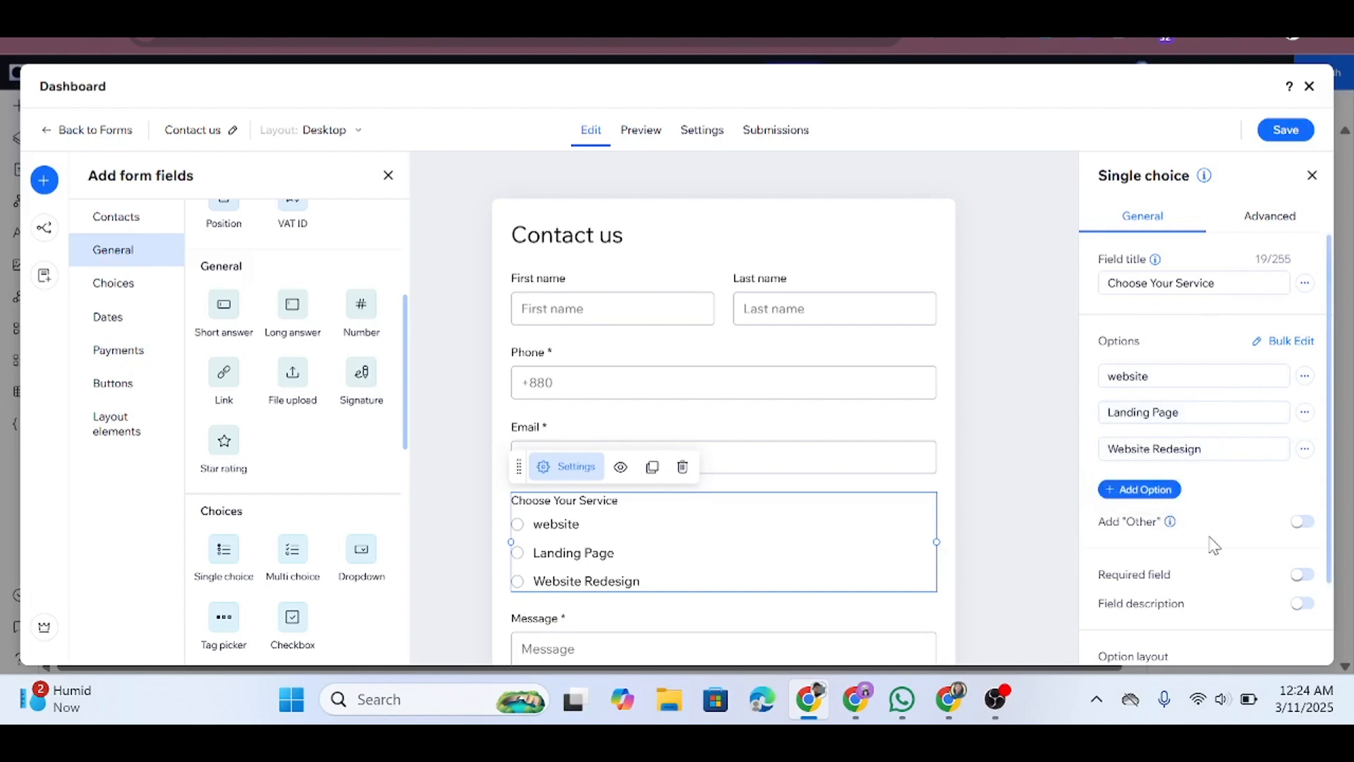
Try the two-column and three-column option layouts on the Choose Your Service field, and return it to one column.
scroll(1194, 543, "down", 2)
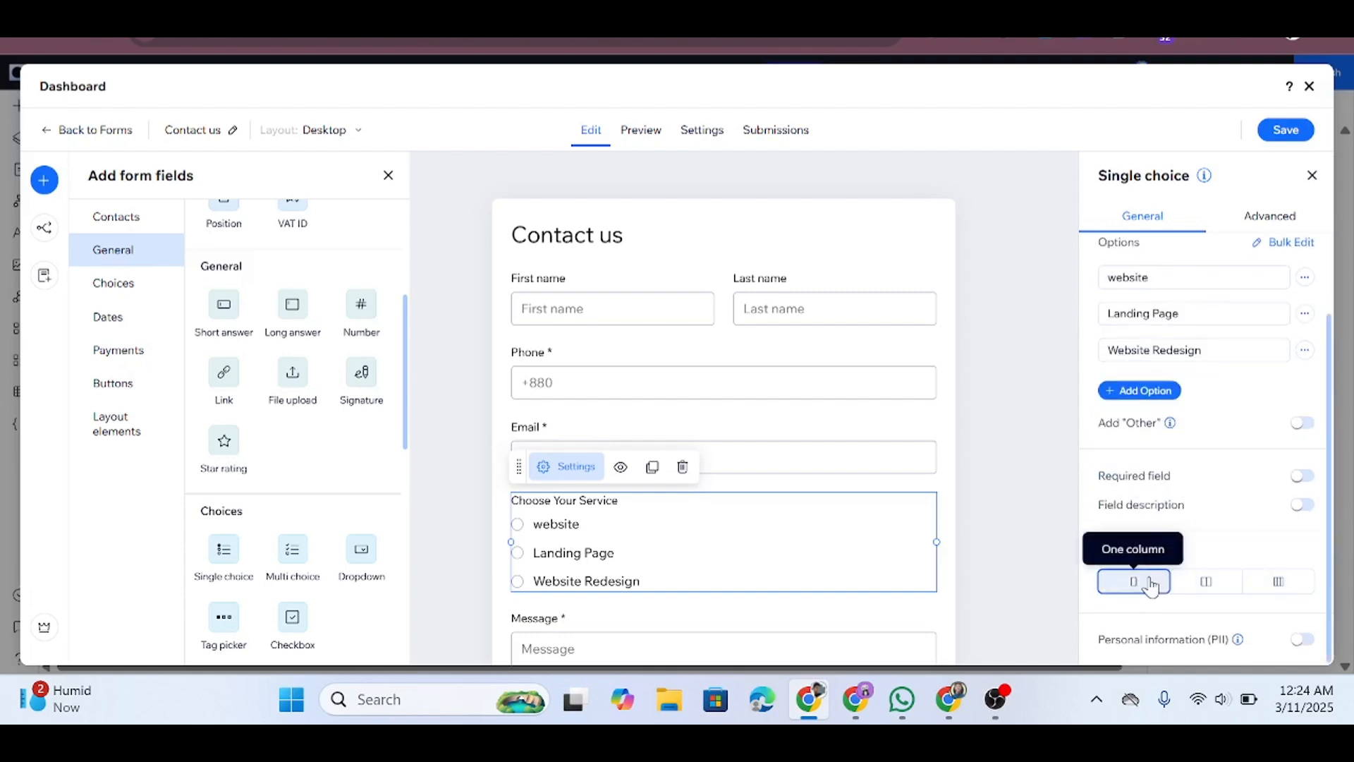
left_click(1218, 587)
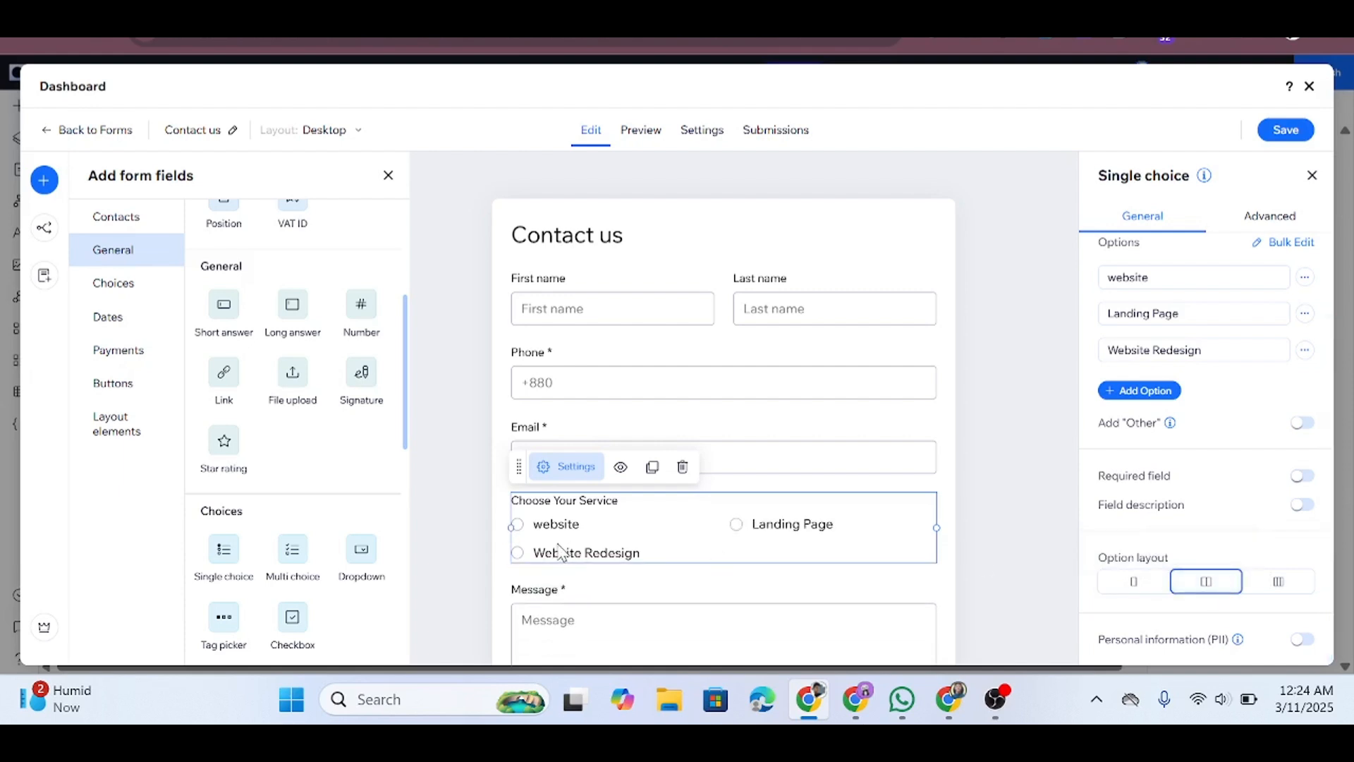
left_click(1250, 584)
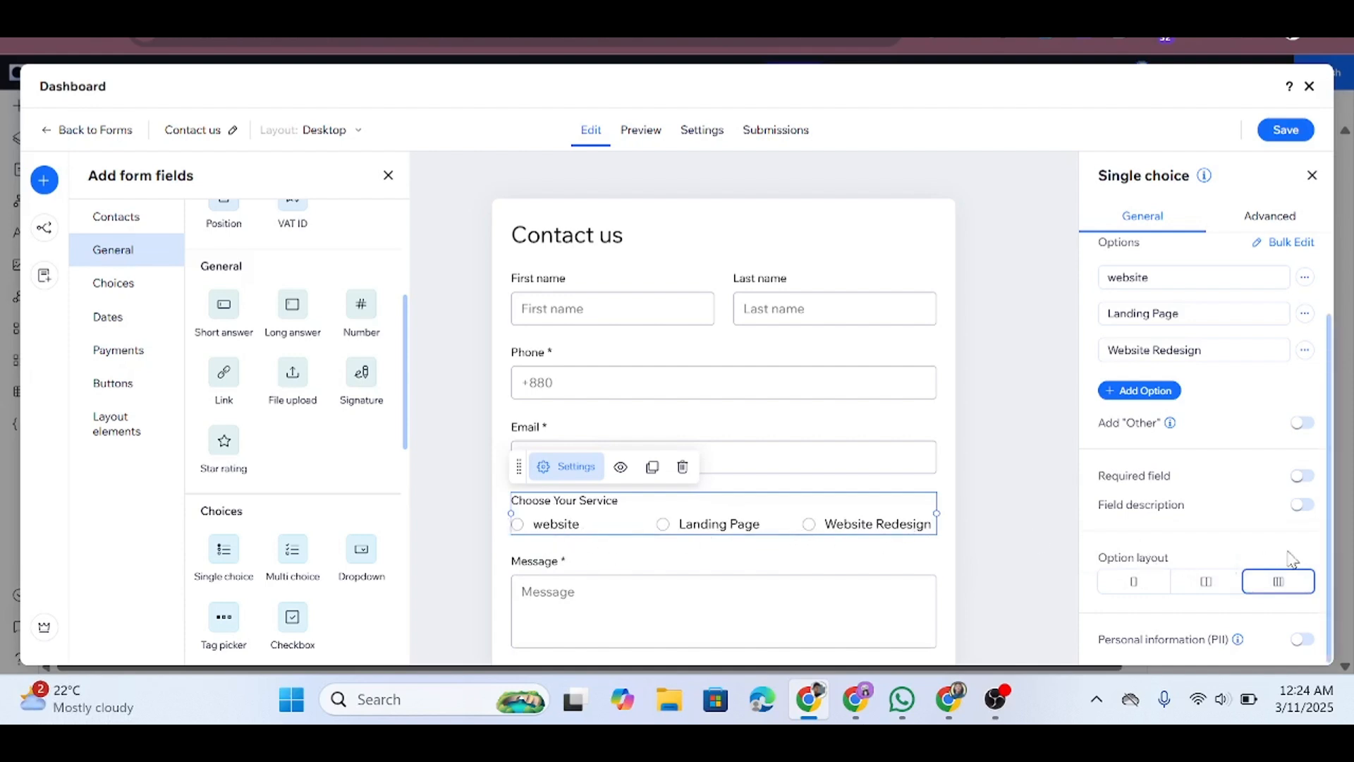
left_click(1206, 583)
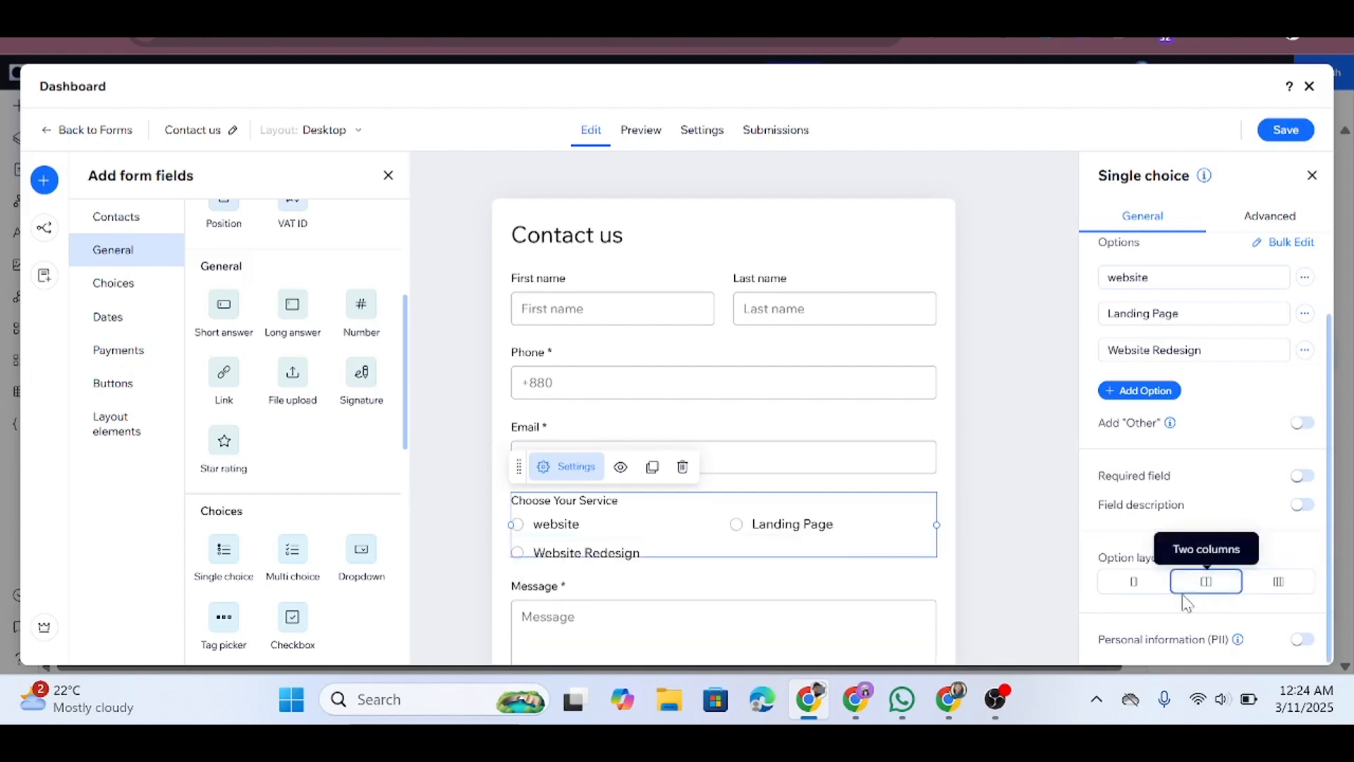
left_click(1135, 590)
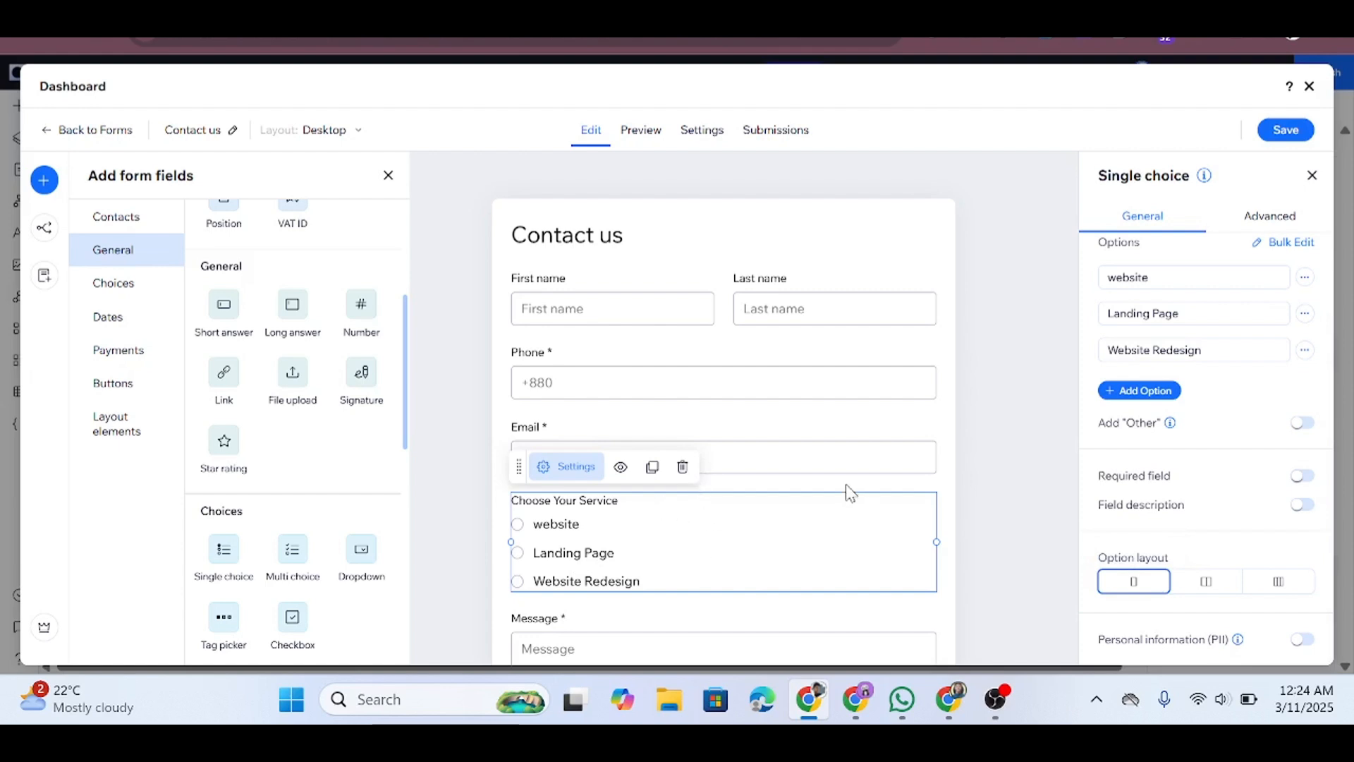
left_click(651, 507)
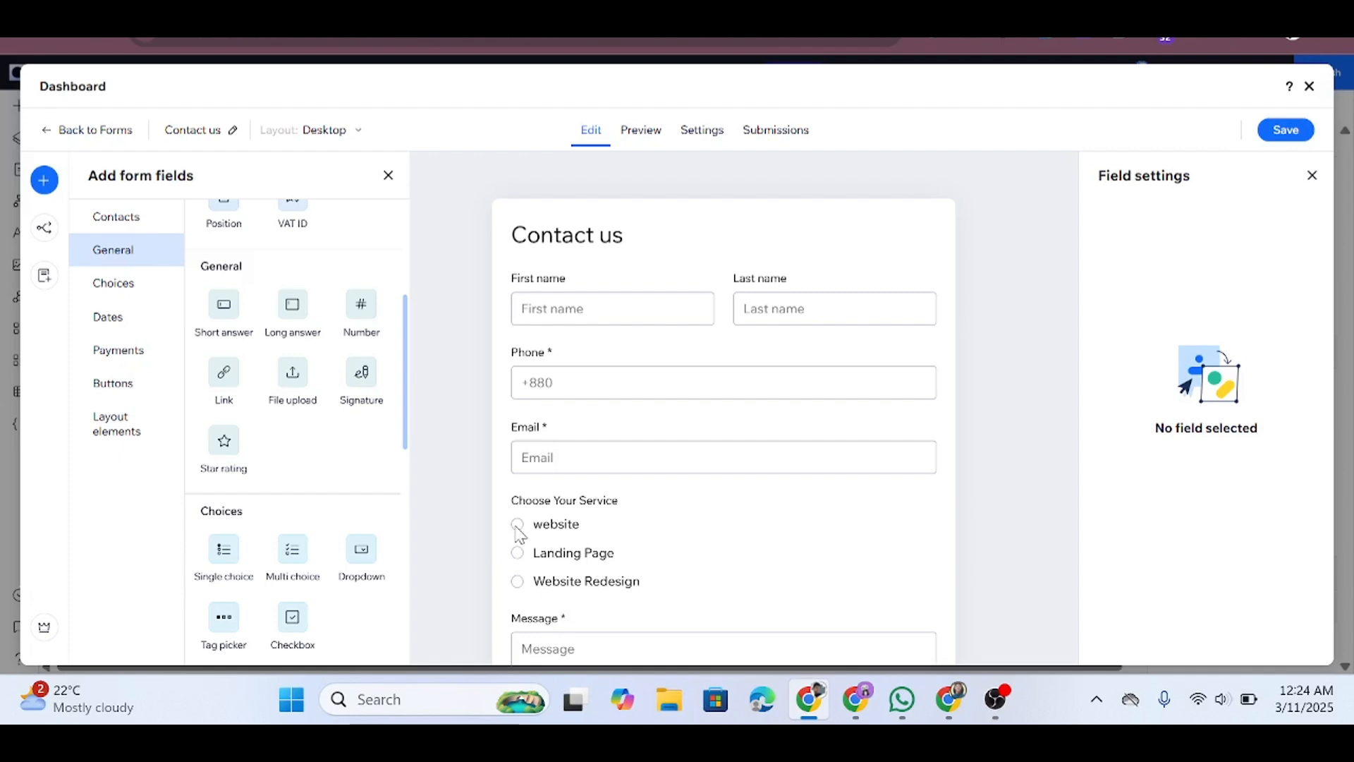
left_click(520, 565)
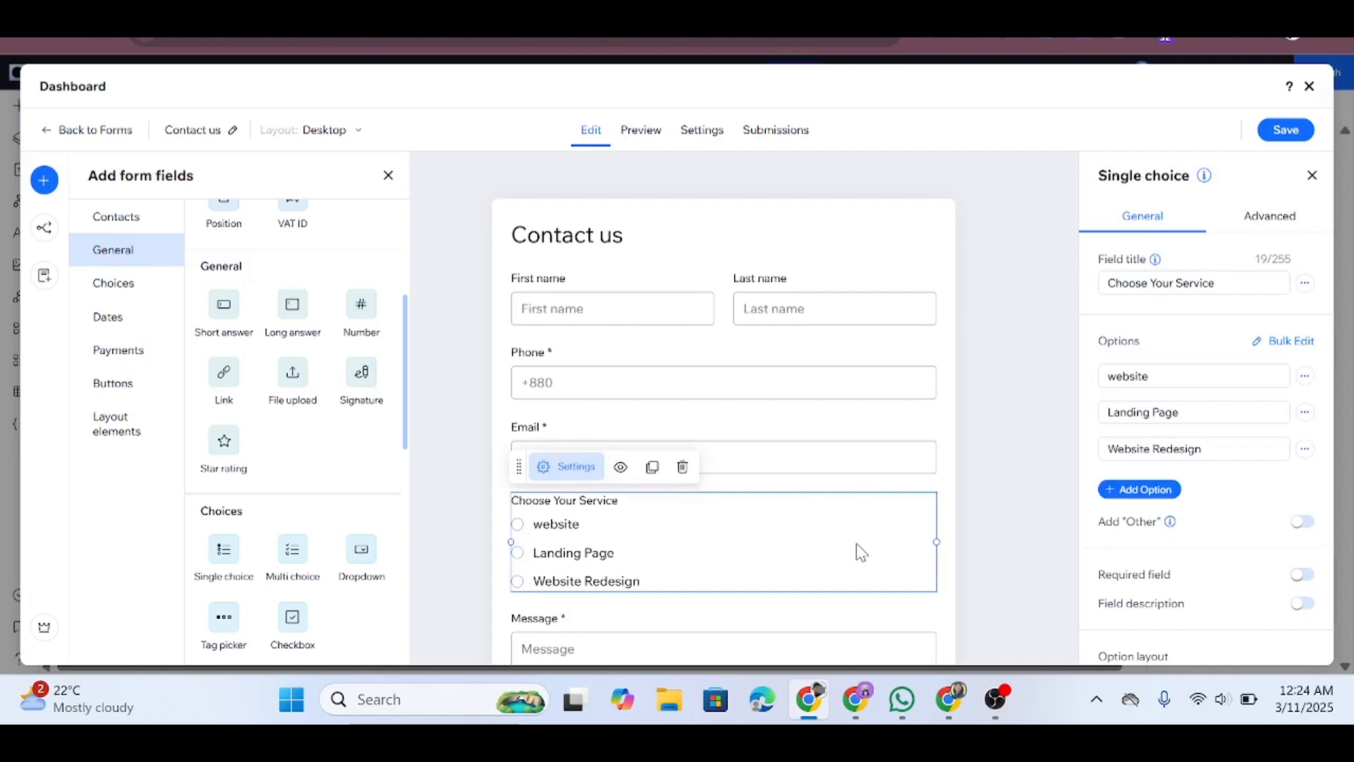
Insert a Multi choice field between Choose Your Service and Message, and give it two additional options.
scroll(520, 536, "down", 2)
scroll(301, 565, "down", 3)
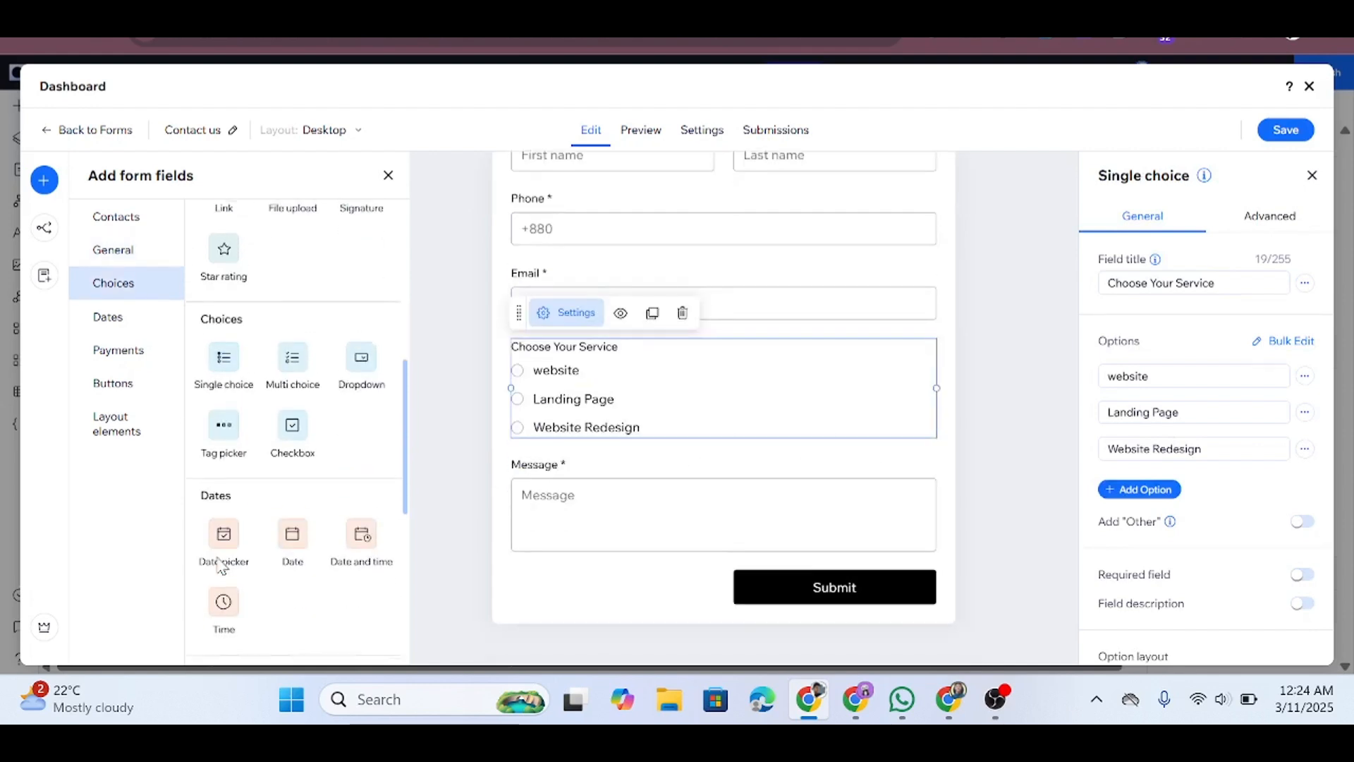
scroll(220, 567, "down", 1)
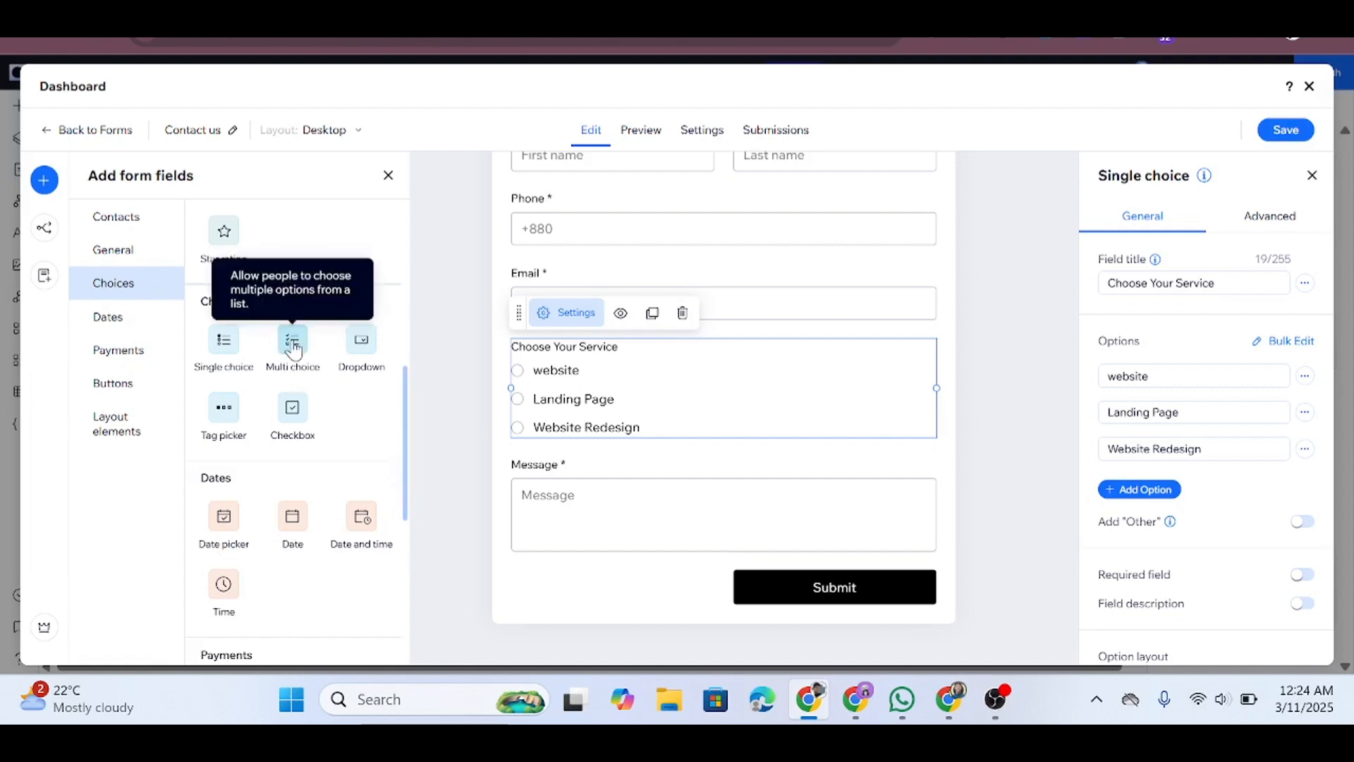
left_click_drag(294, 350, 679, 485)
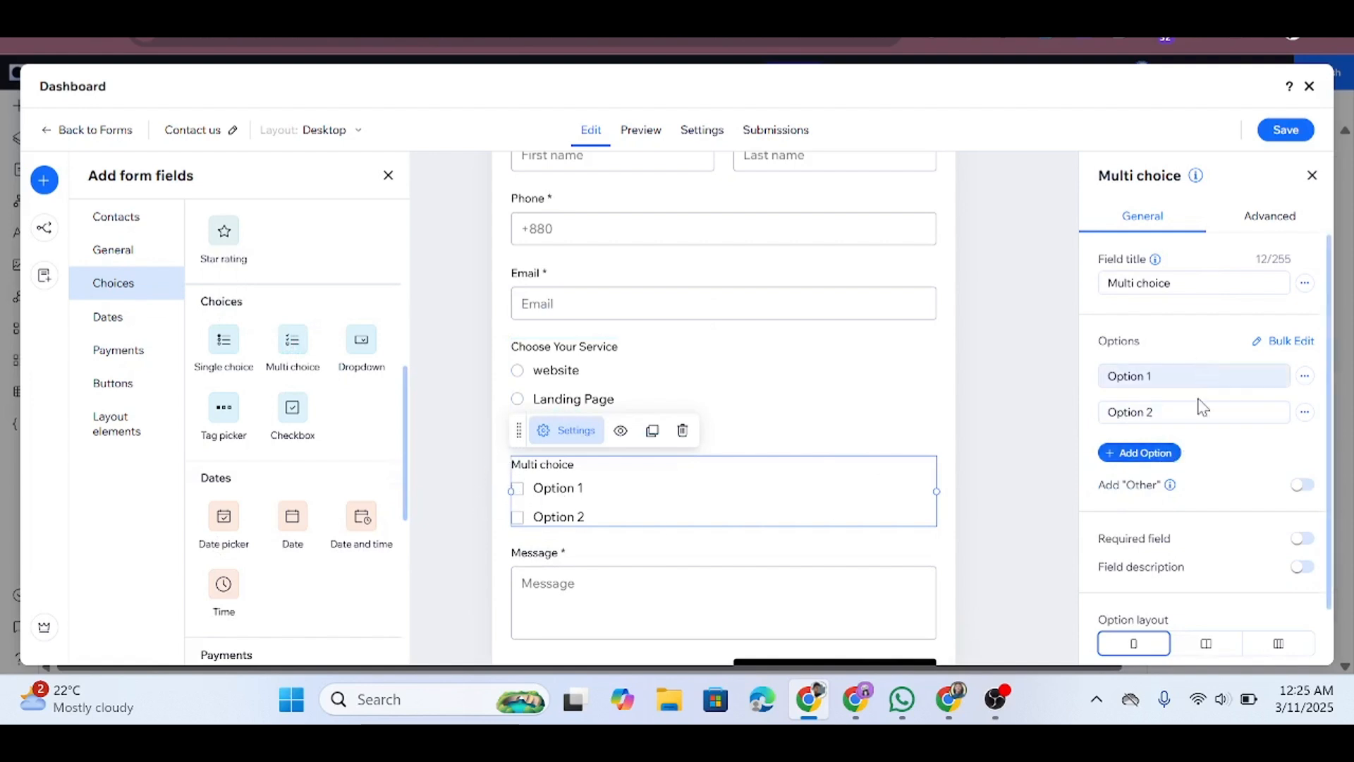
left_click(1162, 454)
left_click(1164, 494)
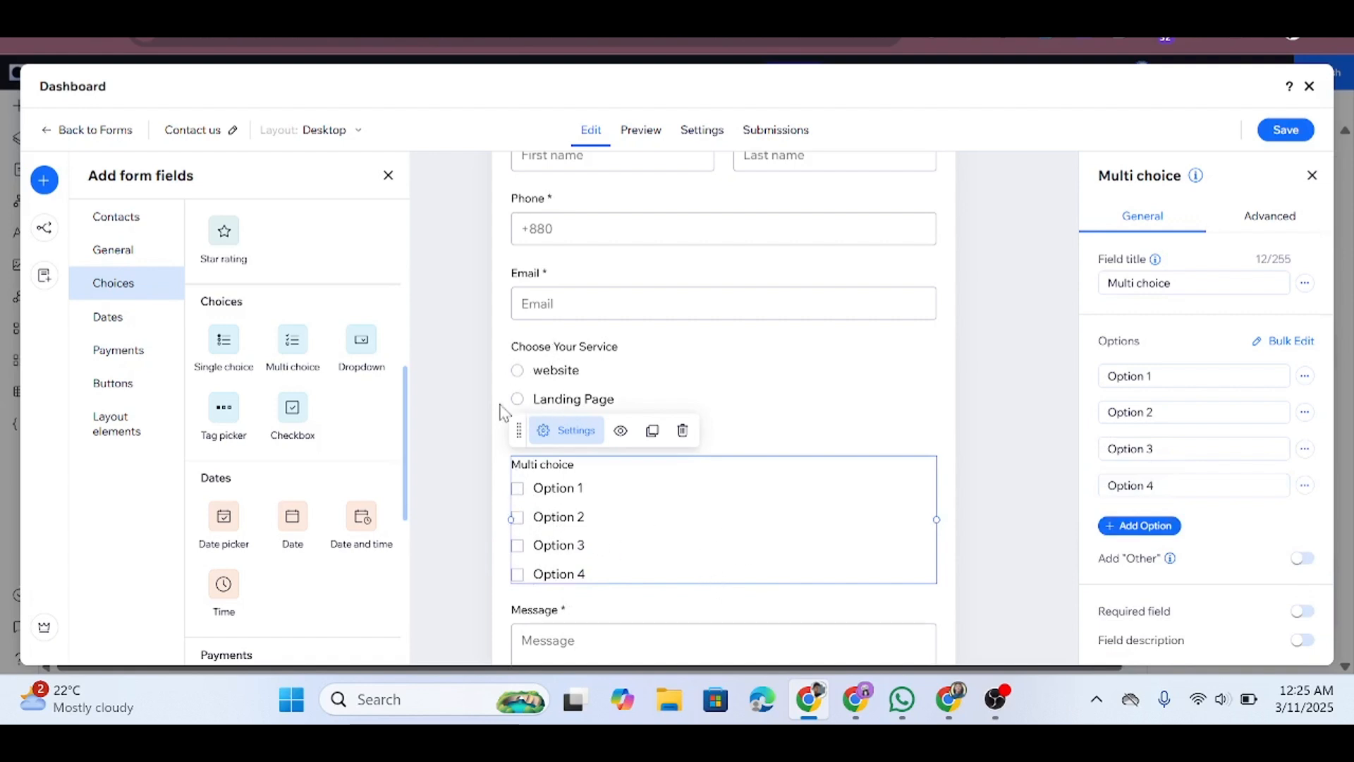
Try a Date and time field between Multi choice and Message, and delete it from the form.
scroll(323, 482, "down", 1)
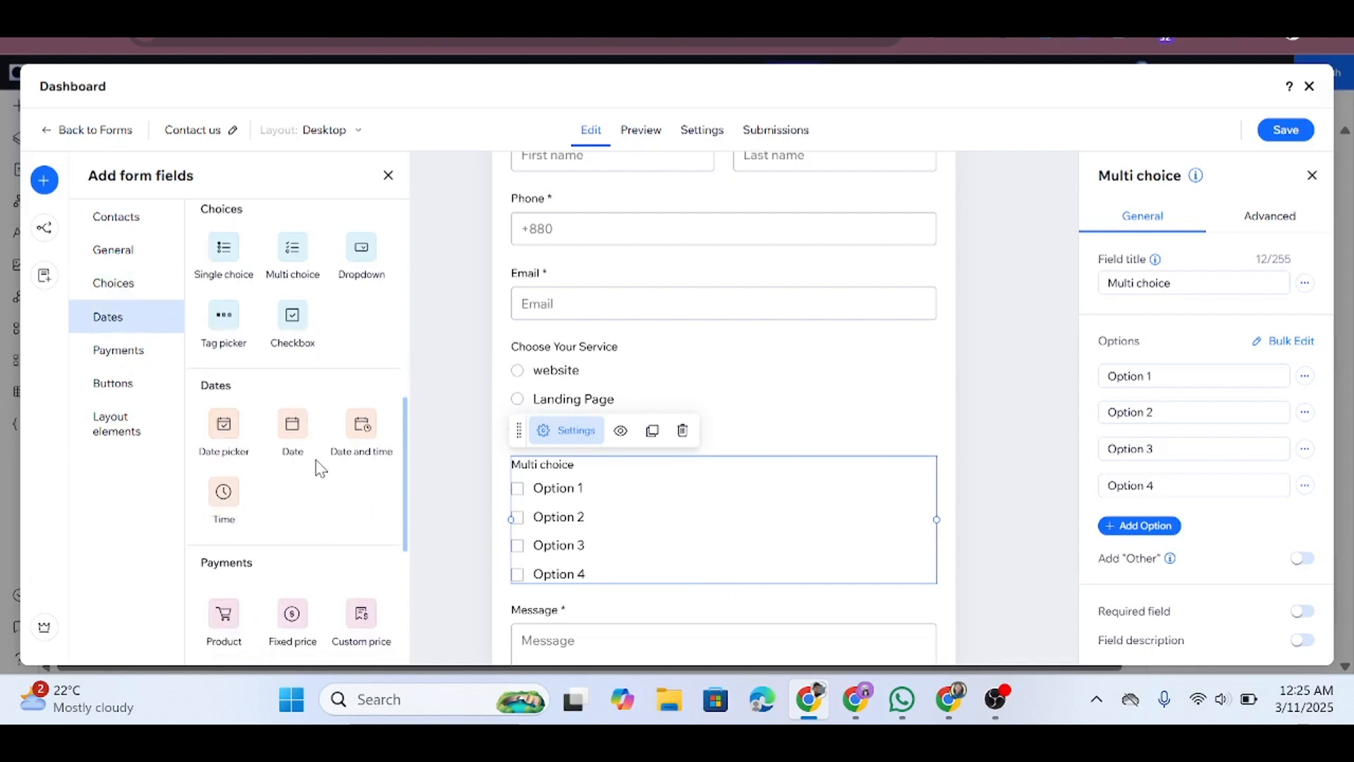
scroll(365, 430, "down", 1)
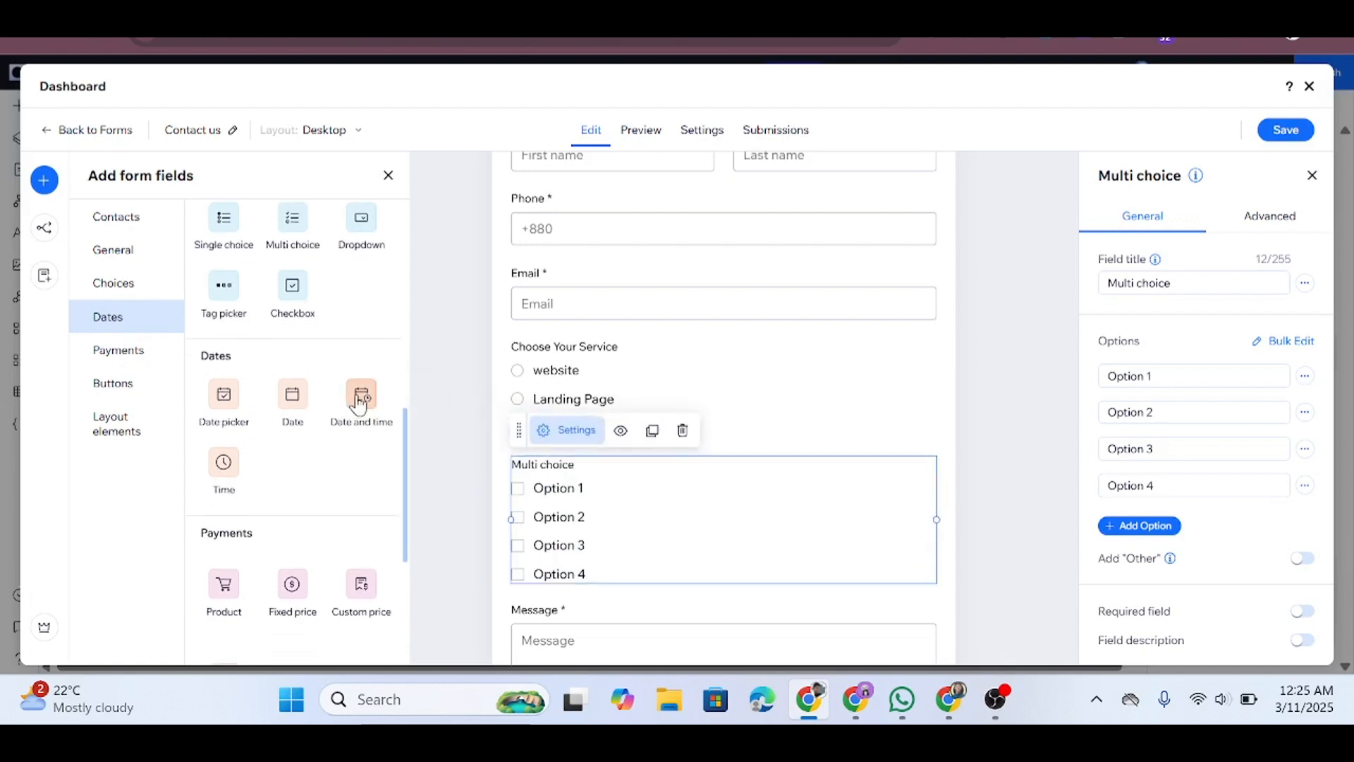
left_click_drag(360, 404, 641, 617)
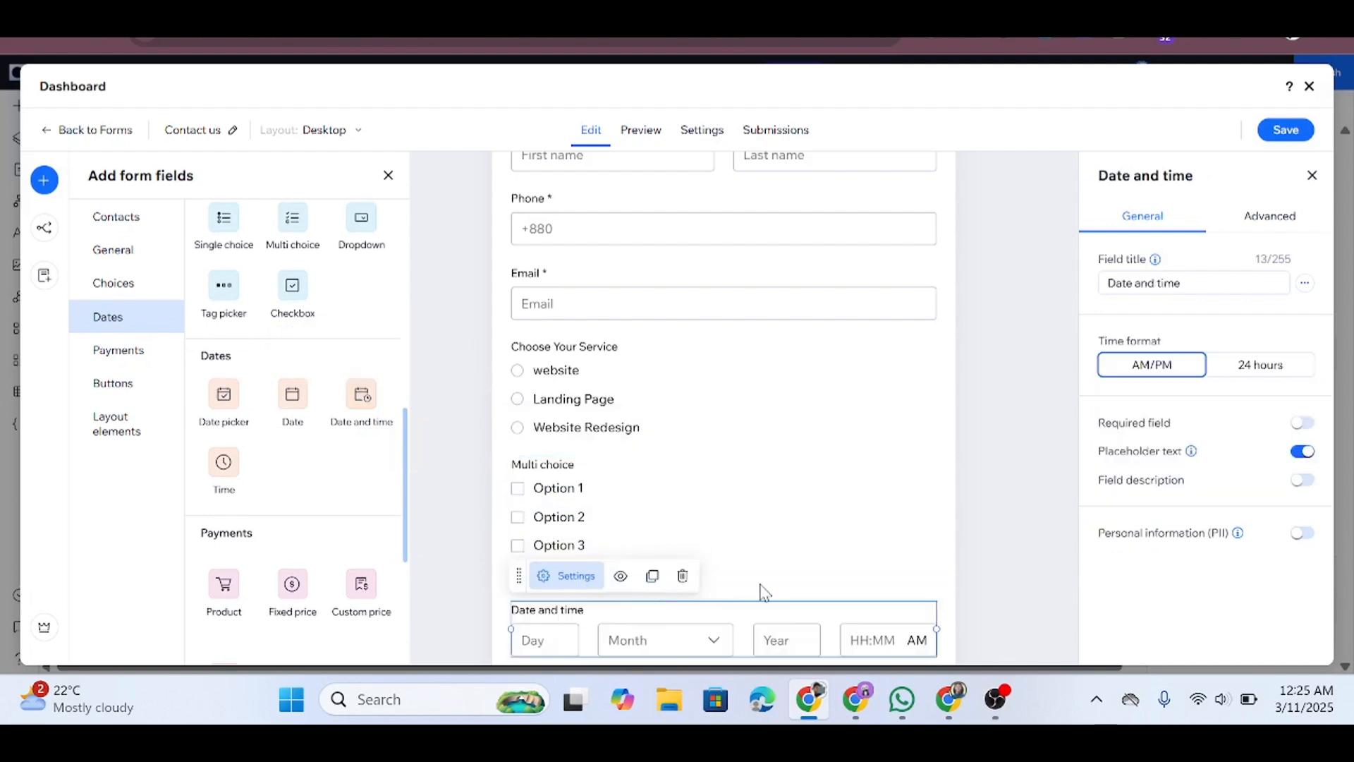
scroll(761, 591, "down", 3)
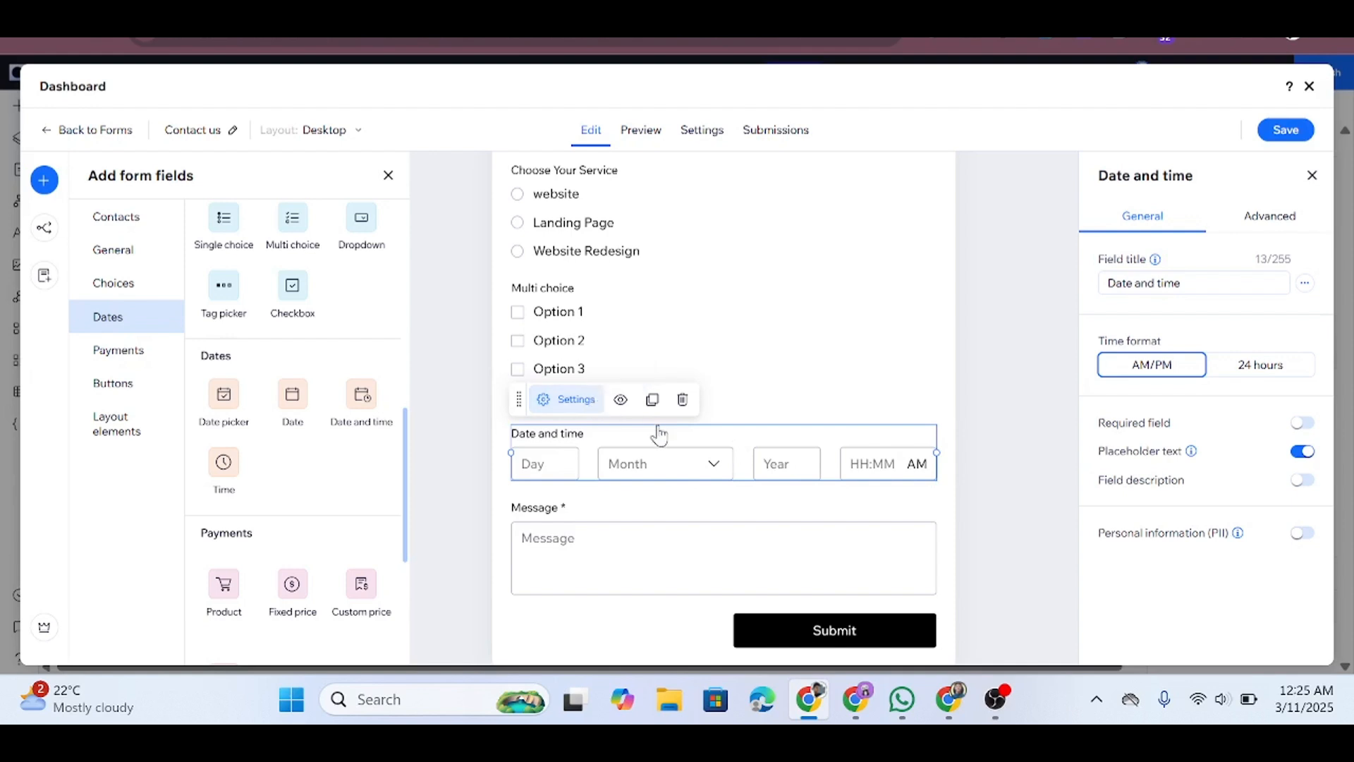
left_click(683, 400)
Add a Date field to the form and place it between Multi choice and Message.
left_click_drag(293, 406, 583, 450)
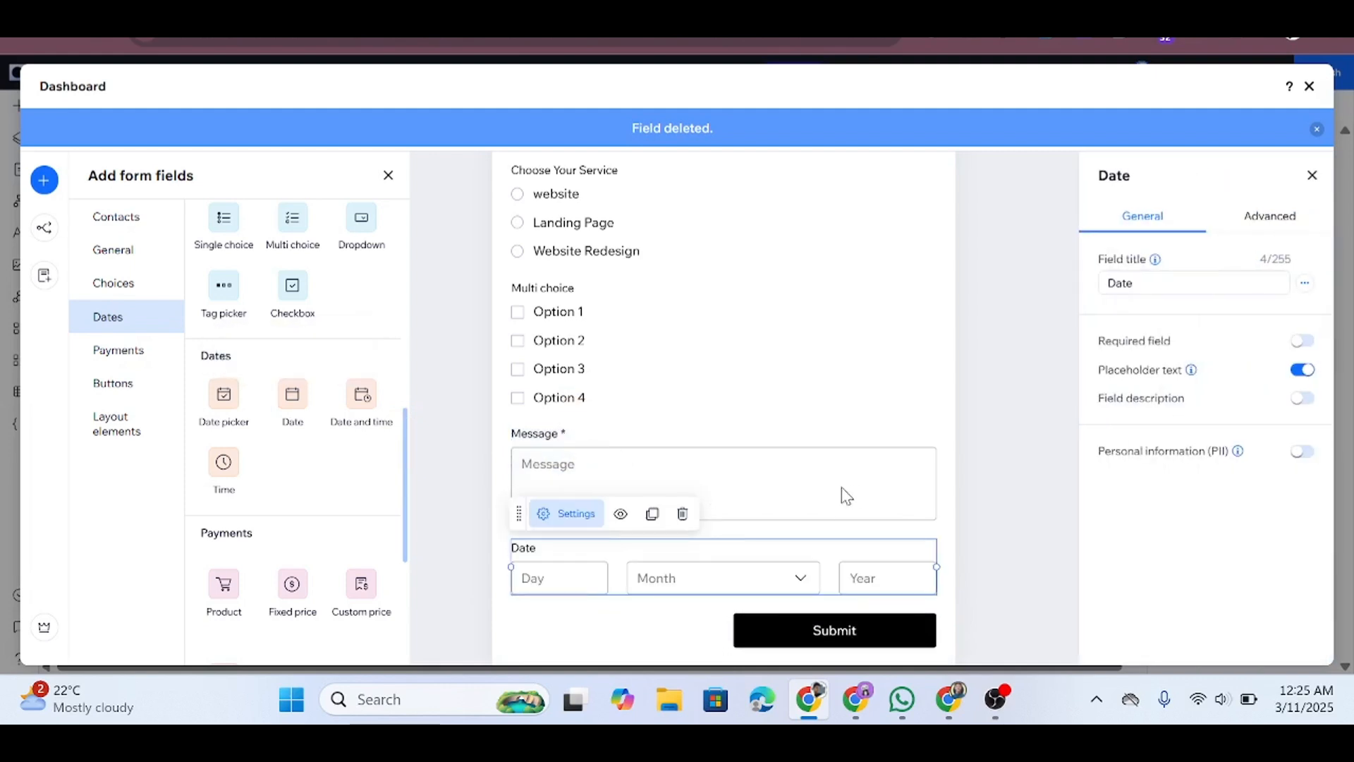
left_click_drag(517, 510, 522, 442)
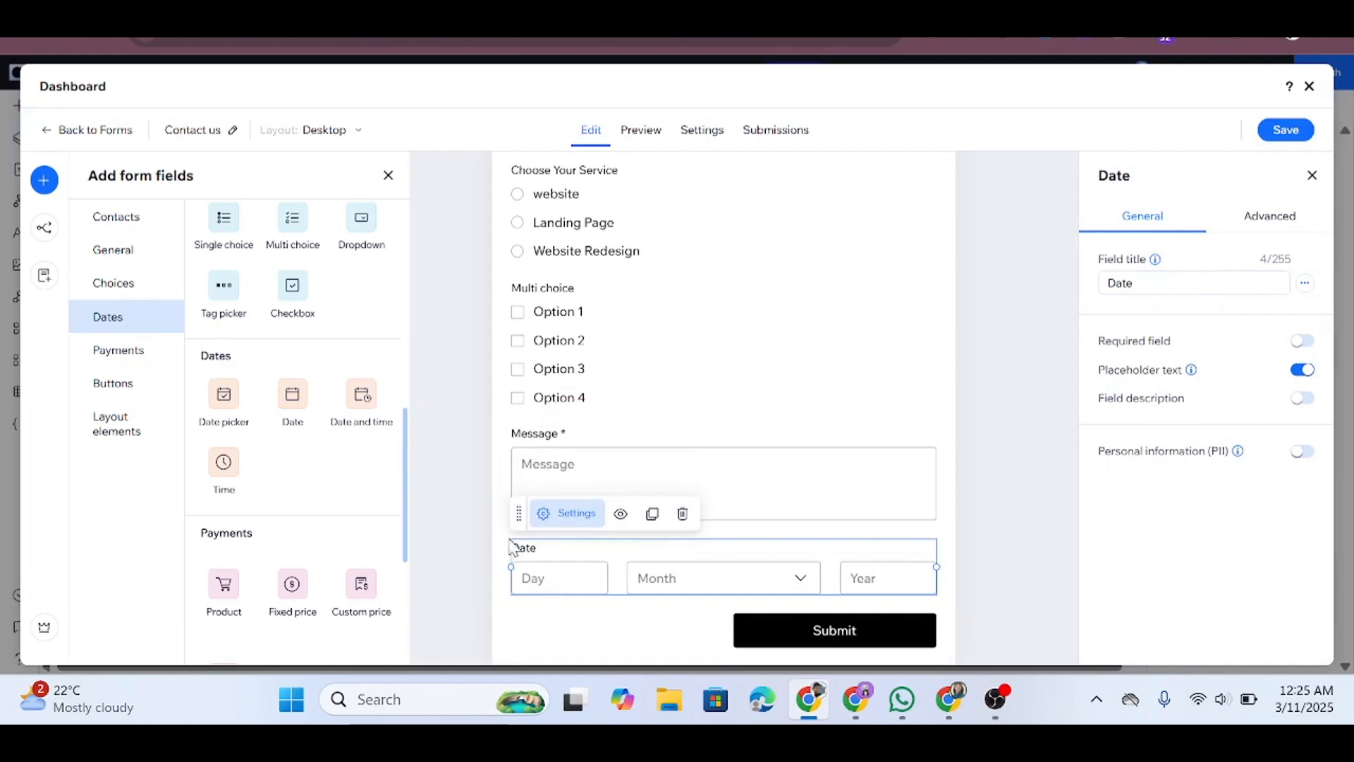
left_click_drag(520, 517, 525, 389)
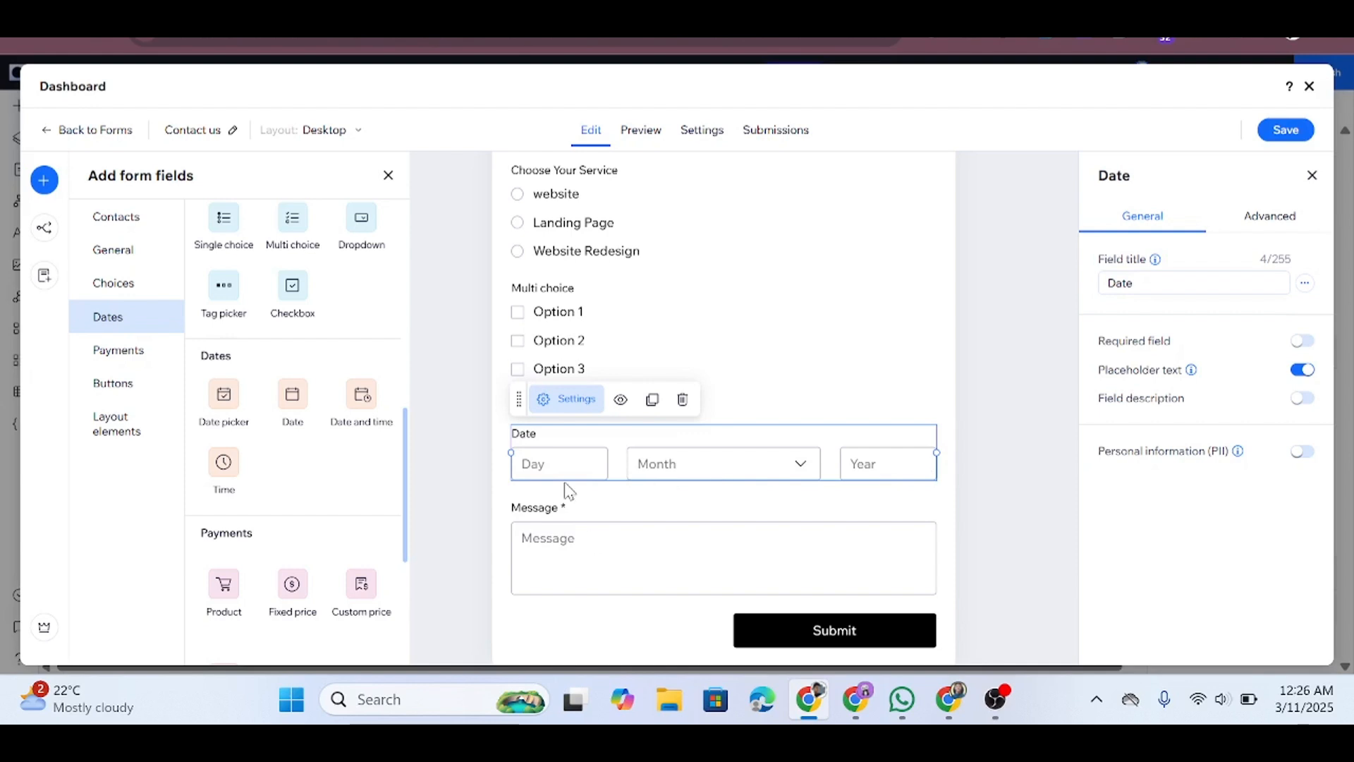
Add a Header layout element directly below the Contact us title.
scroll(296, 489, "down", 3)
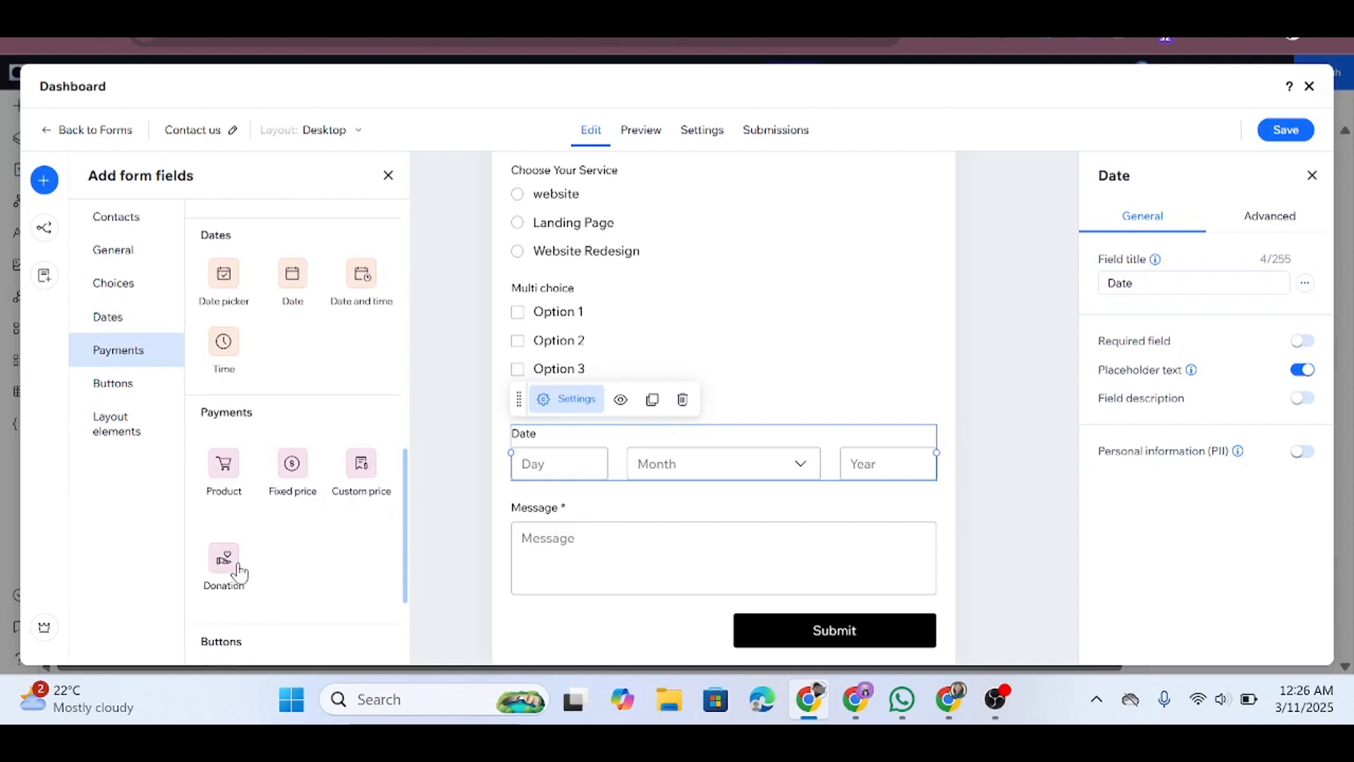
left_click(335, 565)
scroll(311, 557, "down", 3)
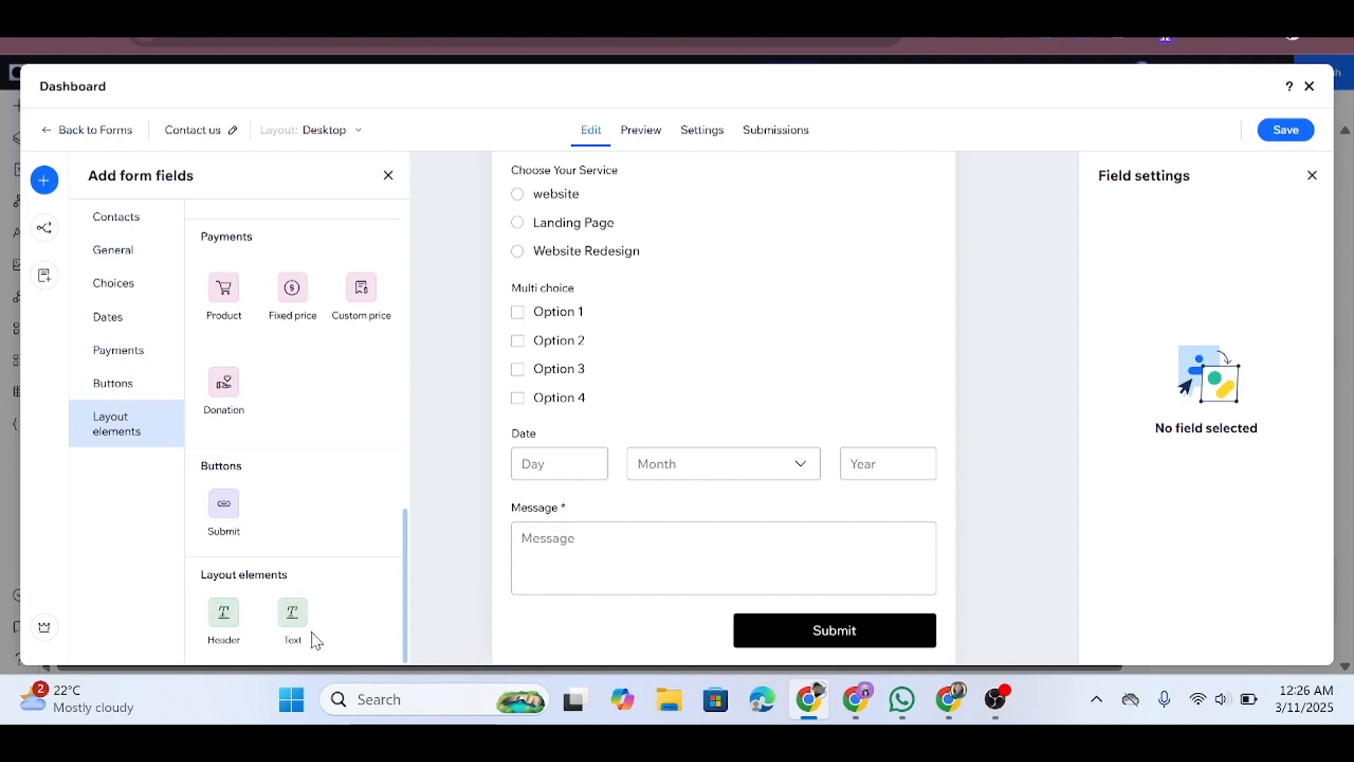
scroll(790, 436, "up", 5)
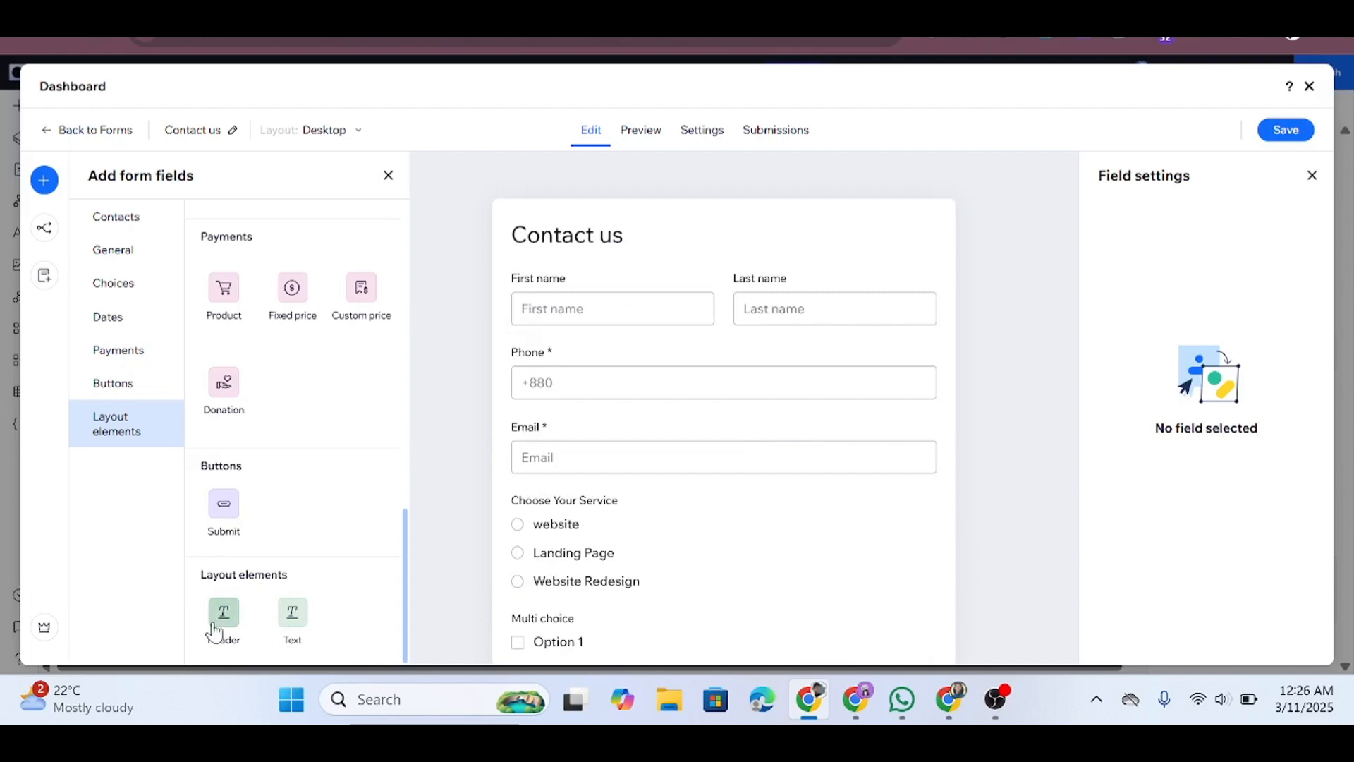
left_click_drag(228, 621, 620, 248)
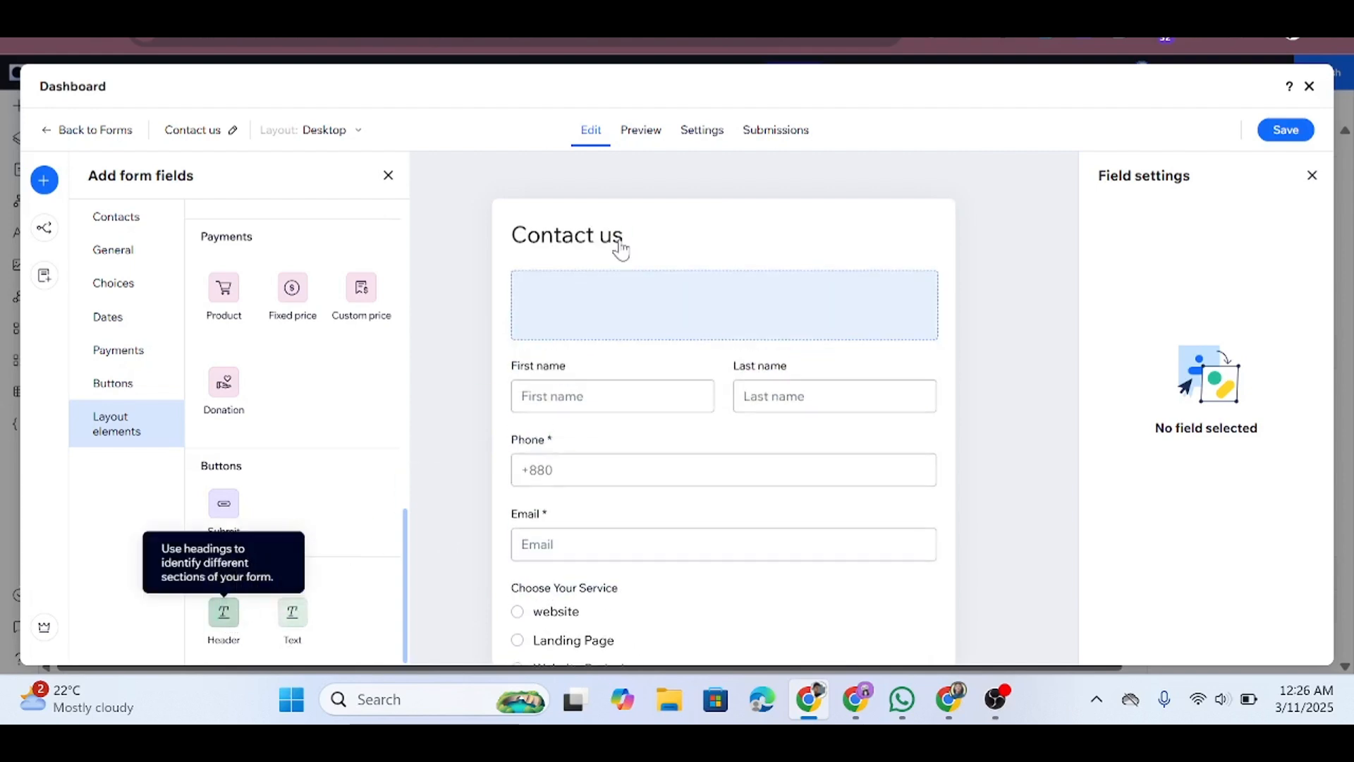
left_click(745, 227)
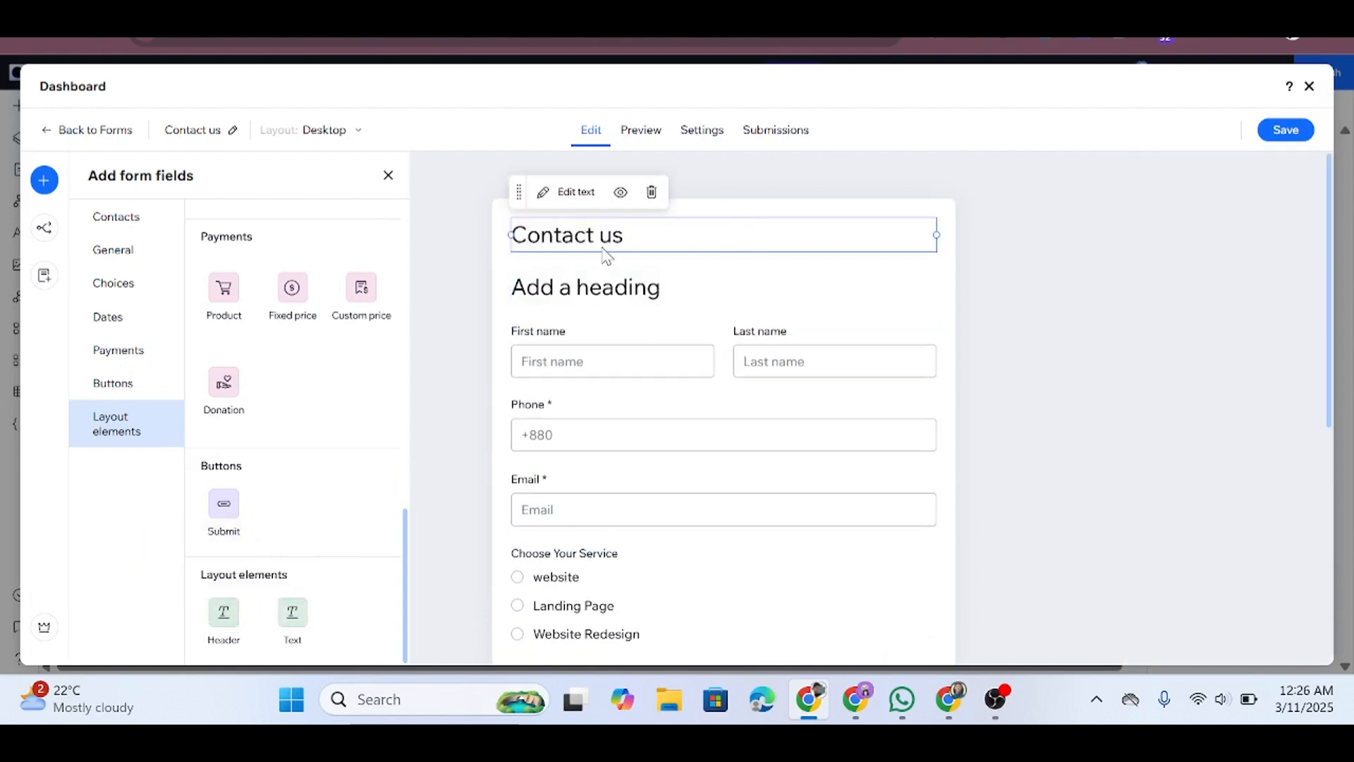
left_click(653, 296)
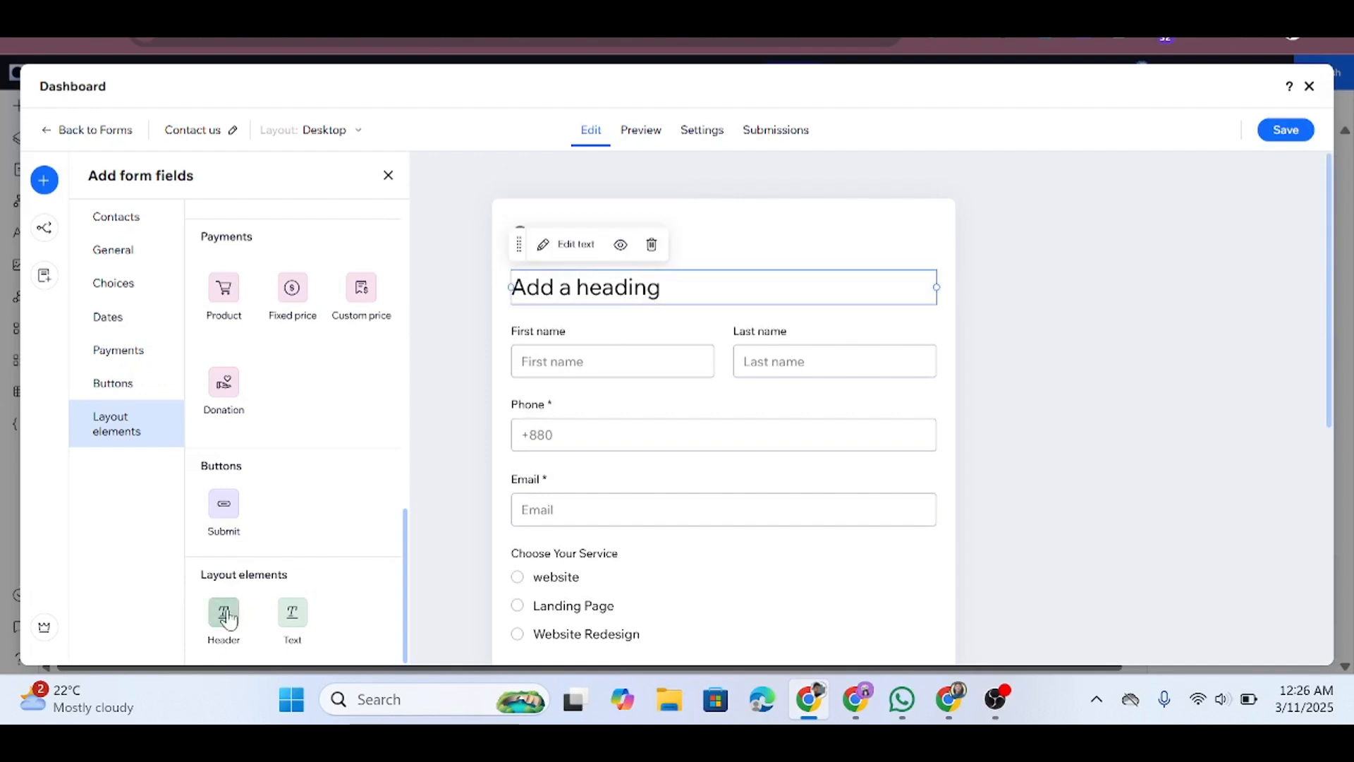
Insert a Text layout element above the First name field and delete the "Add a heading" element.
left_click_drag(287, 621, 576, 313)
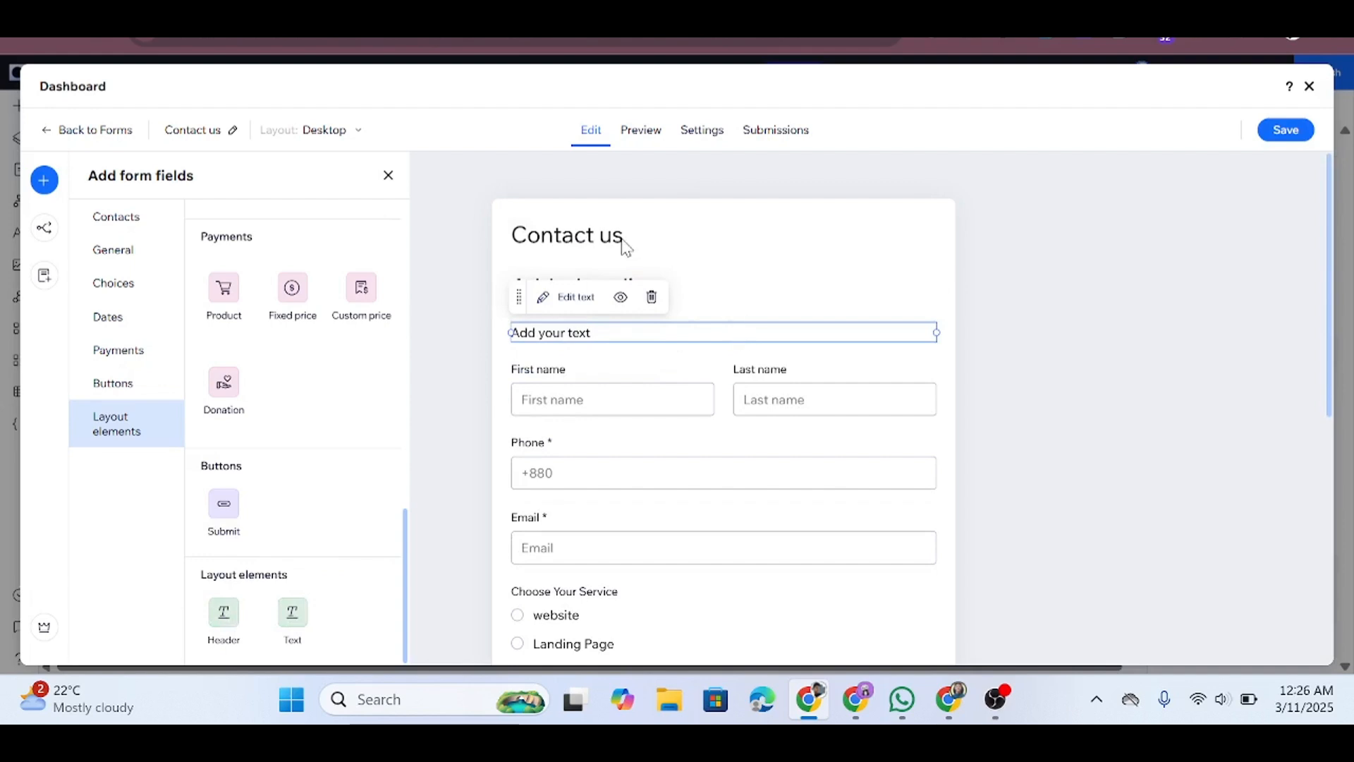
left_click(722, 301)
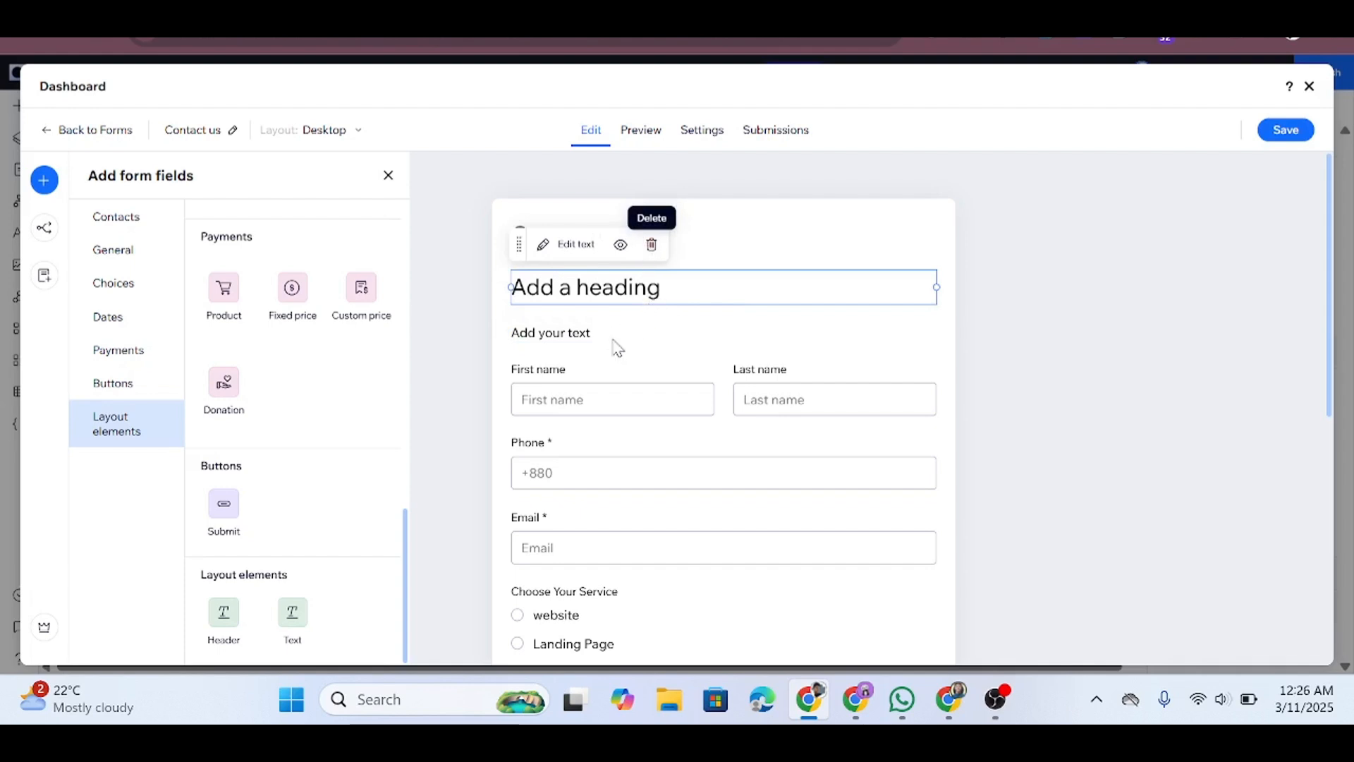
key("Delete")
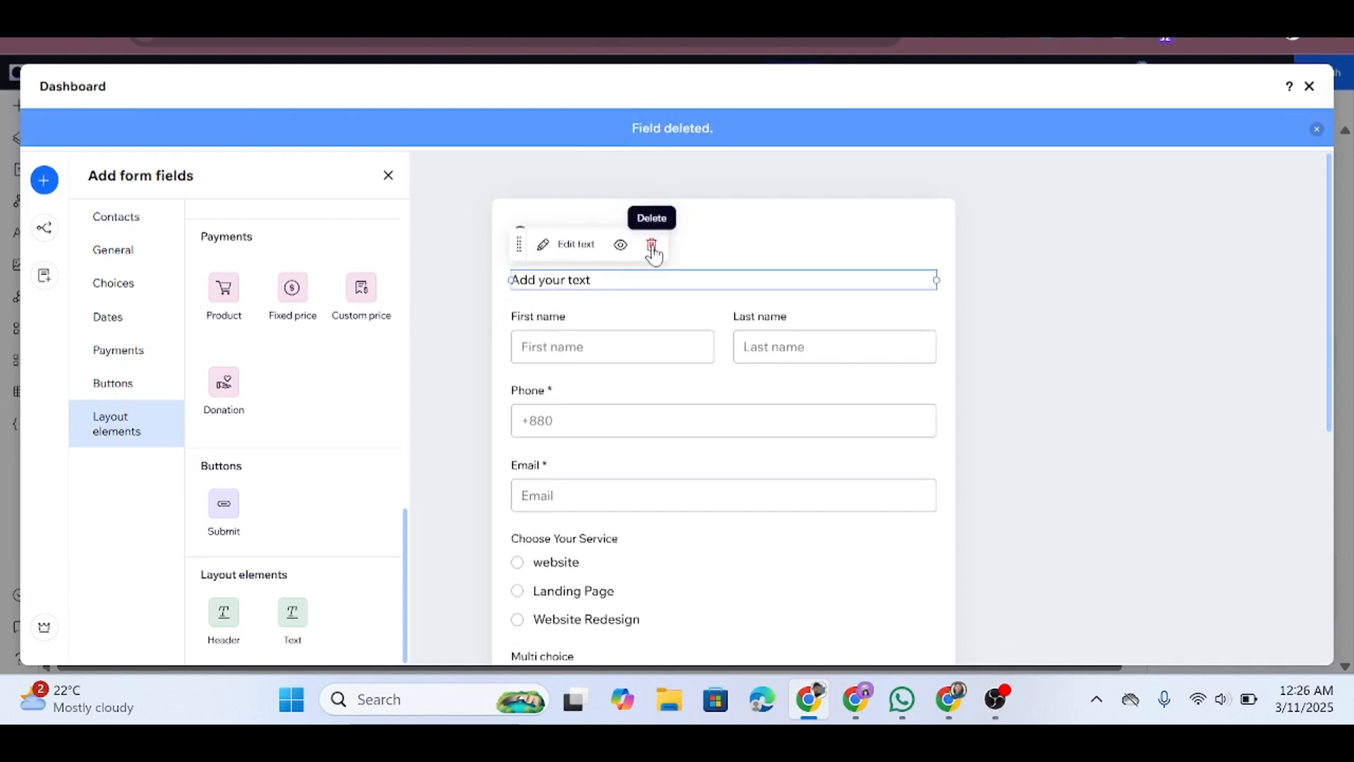
Delete the "Add your text" element above the First name field.
left_click(549, 245)
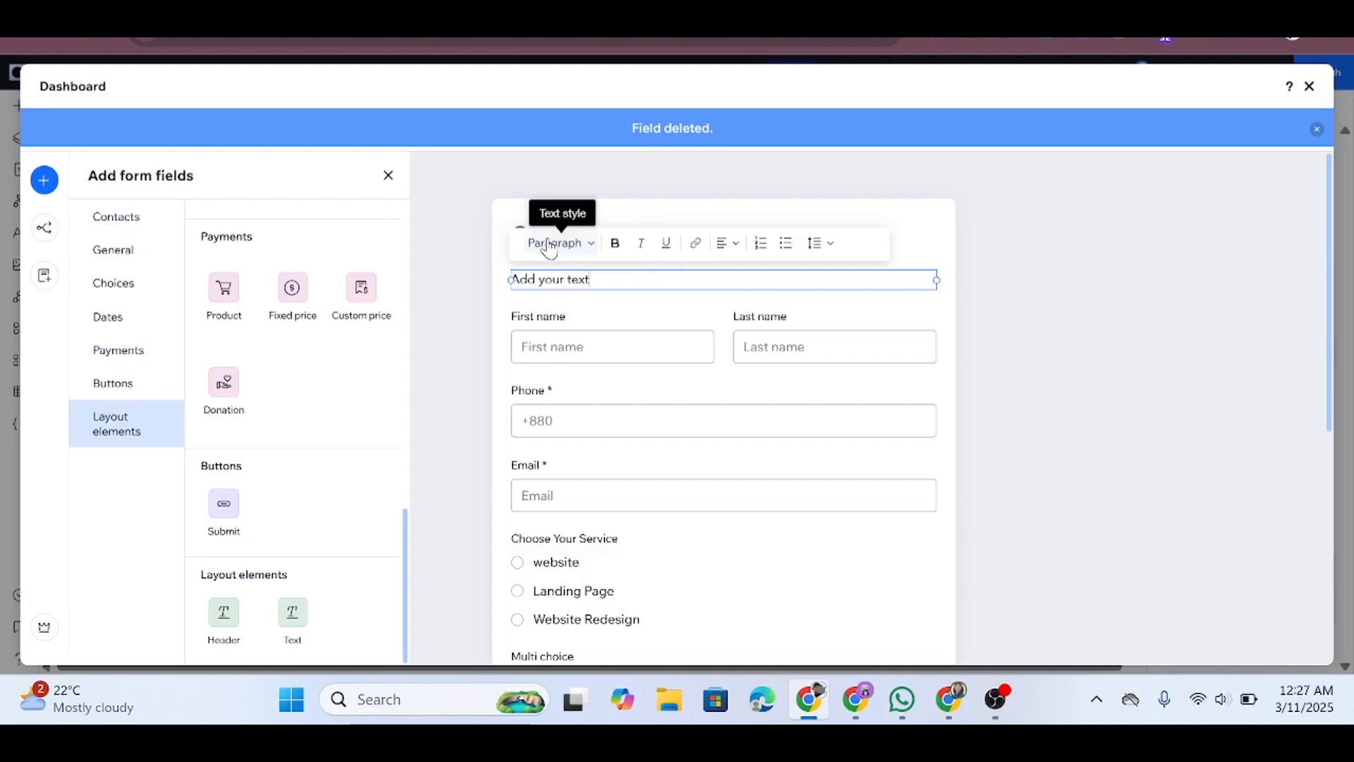
left_click(731, 334)
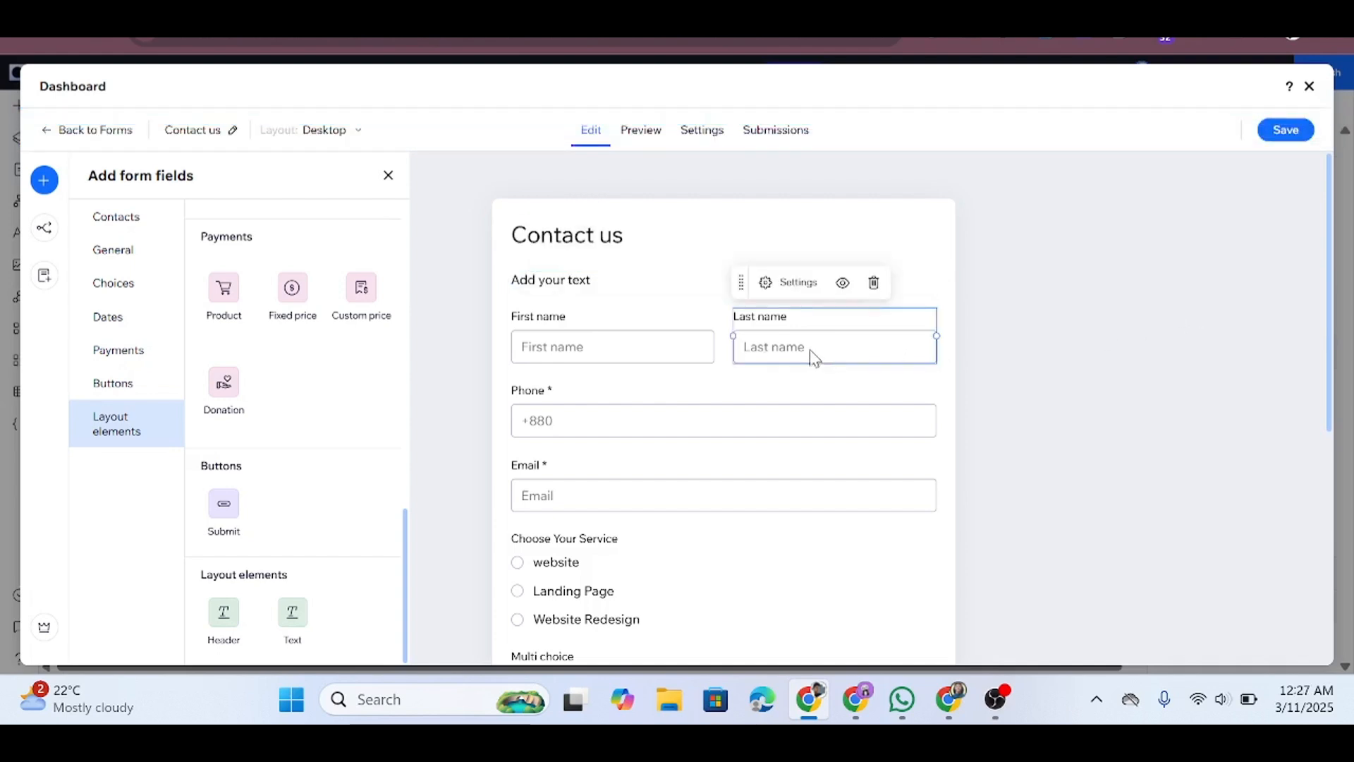
left_click(780, 283)
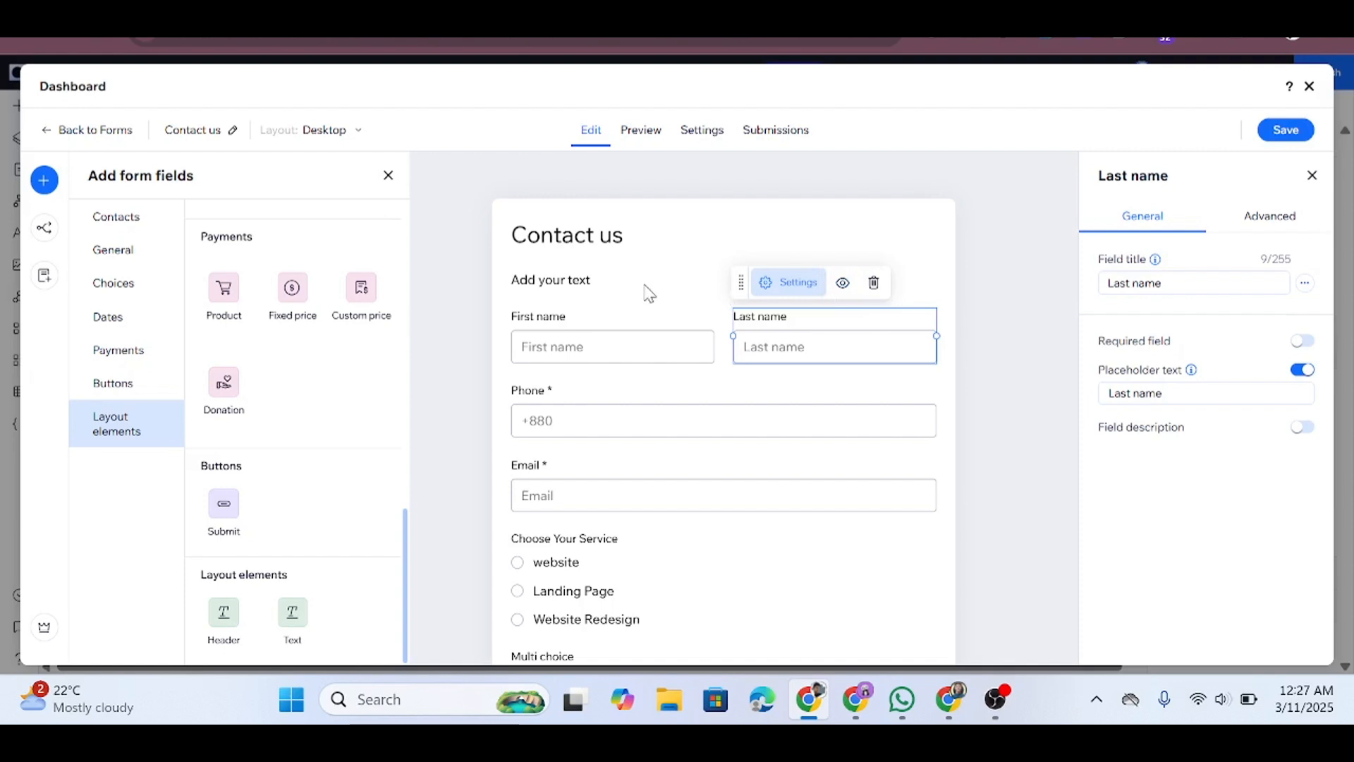
left_click(585, 289)
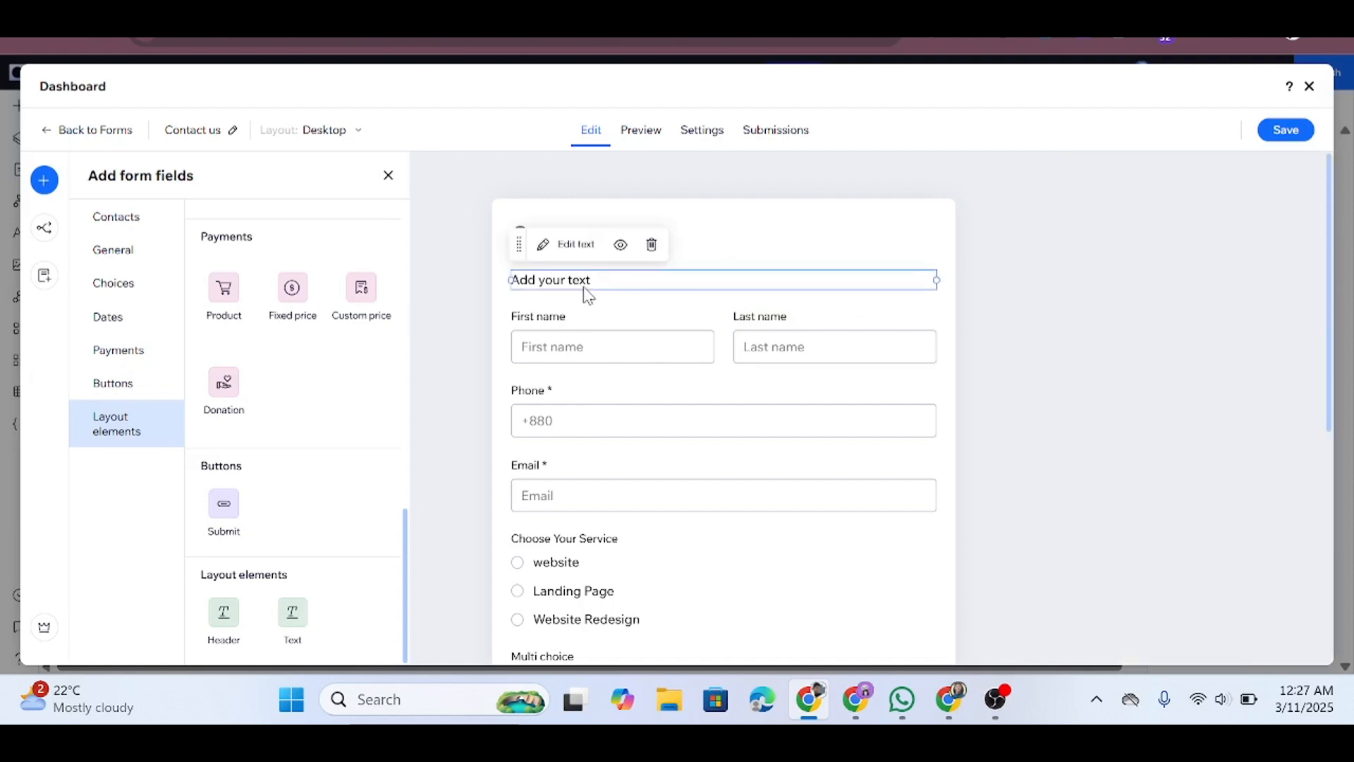
left_click(648, 246)
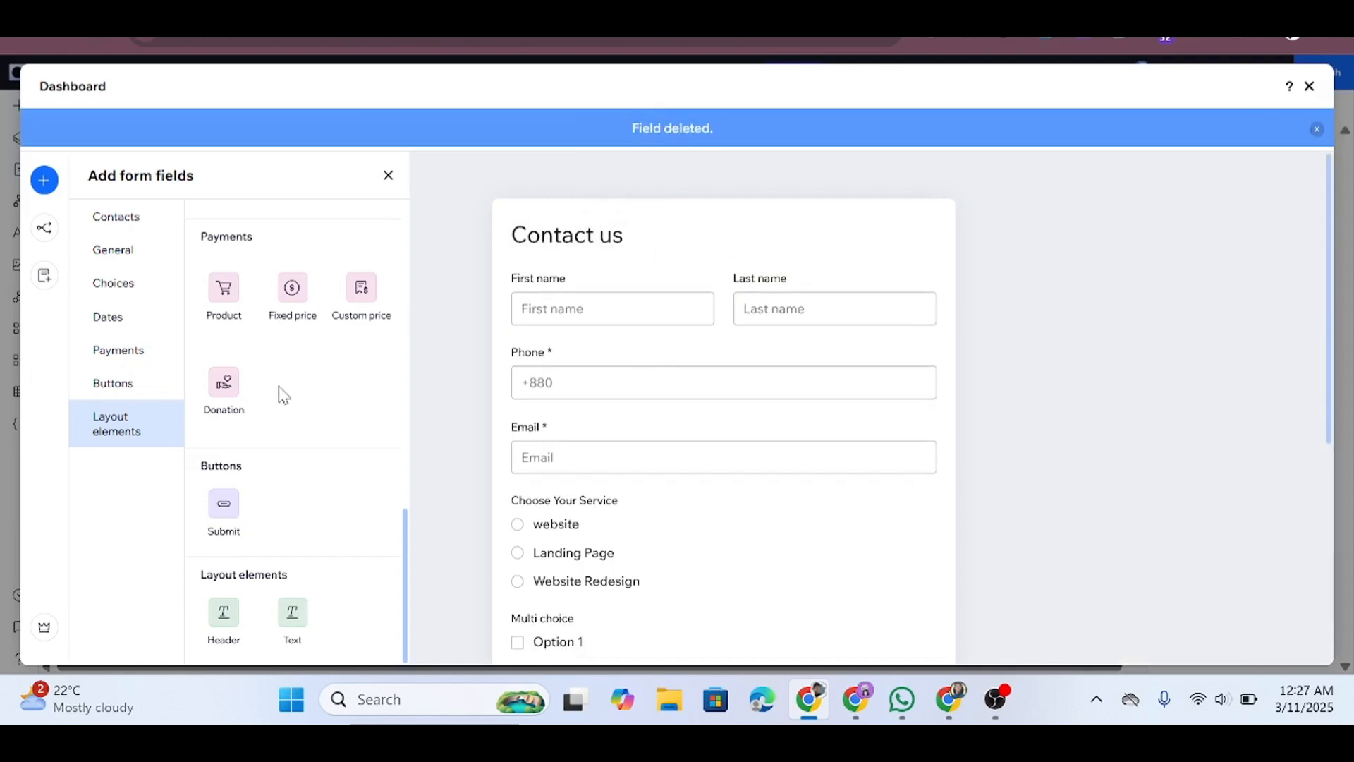
Review the form's fields from the Contact us title down to the Submit button.
scroll(705, 430, "down", 5)
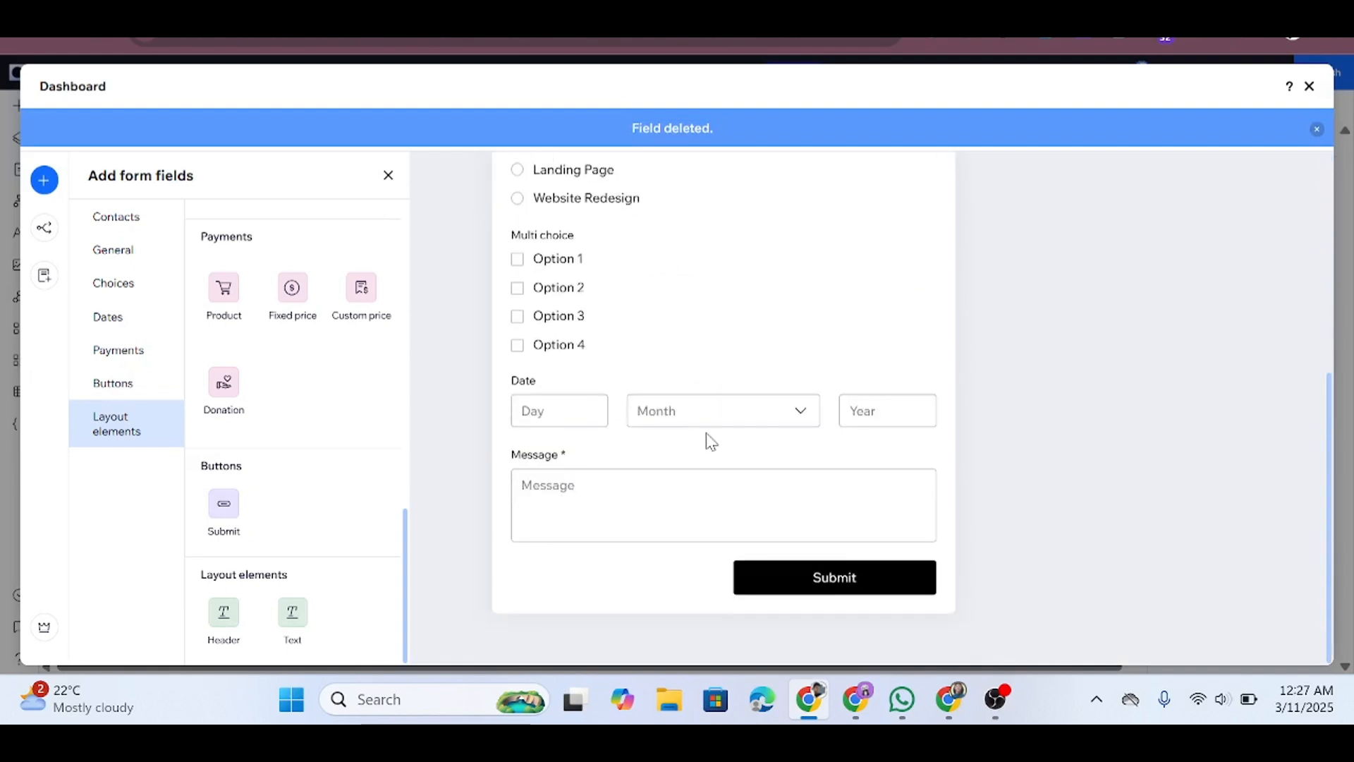
scroll(710, 441, "up", 5)
scroll(710, 442, "down", 5)
scroll(709, 441, "up", 5)
scroll(699, 332, "down", 3)
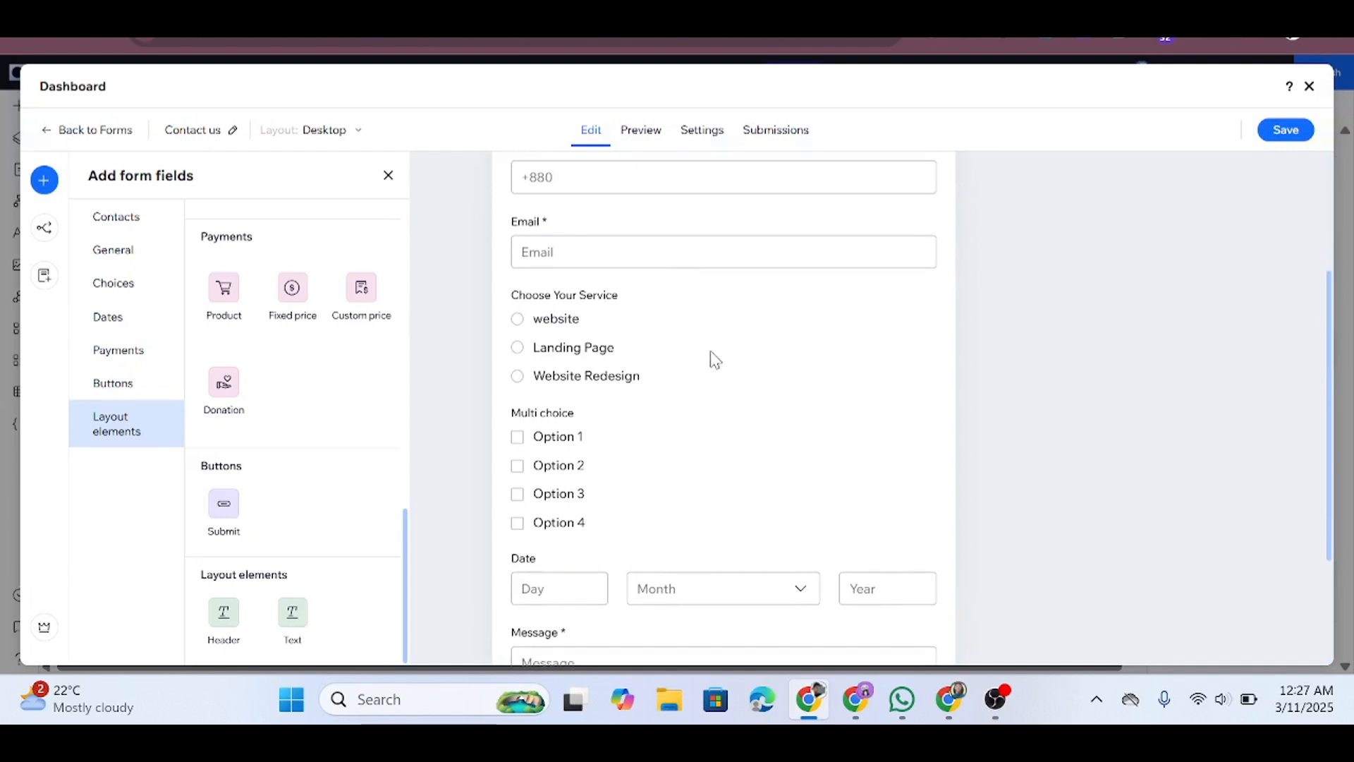
scroll(782, 469, "down", 3)
scroll(723, 390, "up", 5)
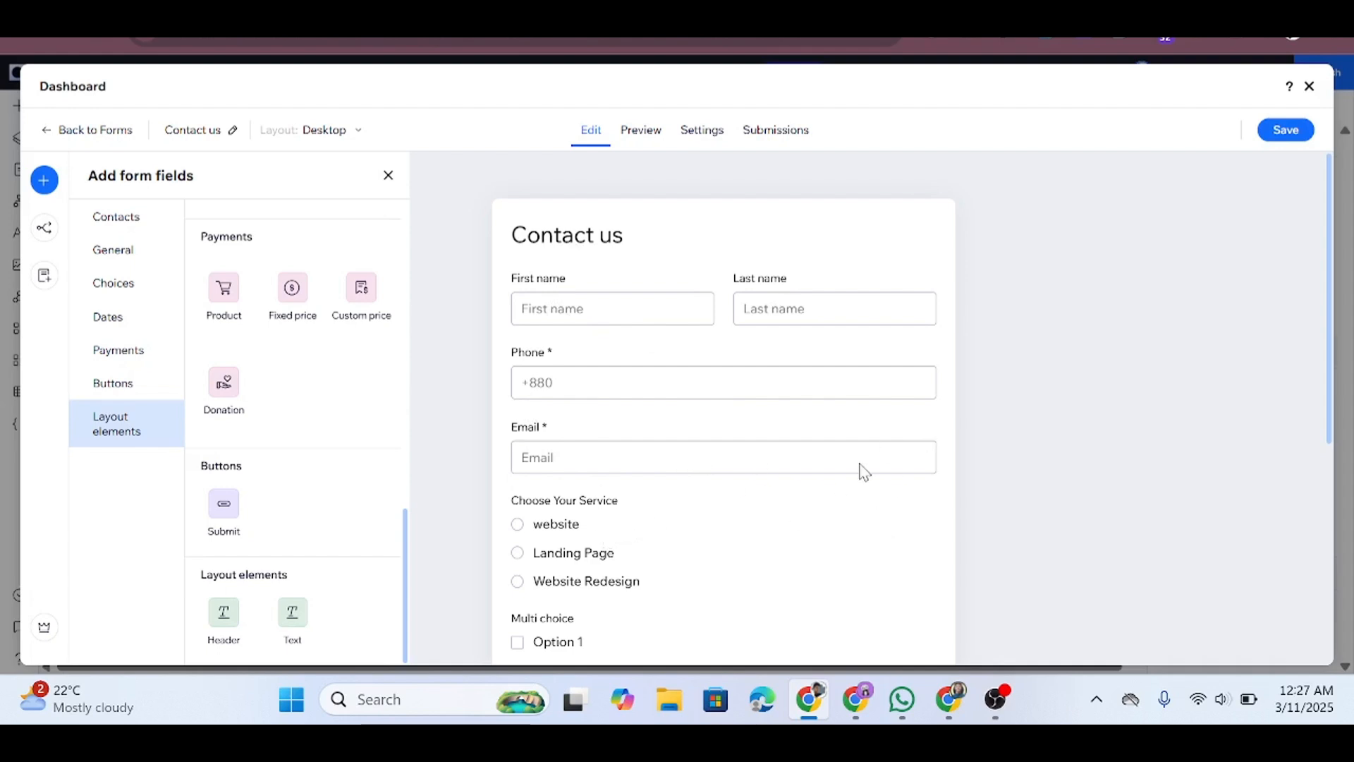
scroll(865, 471, "down", 5)
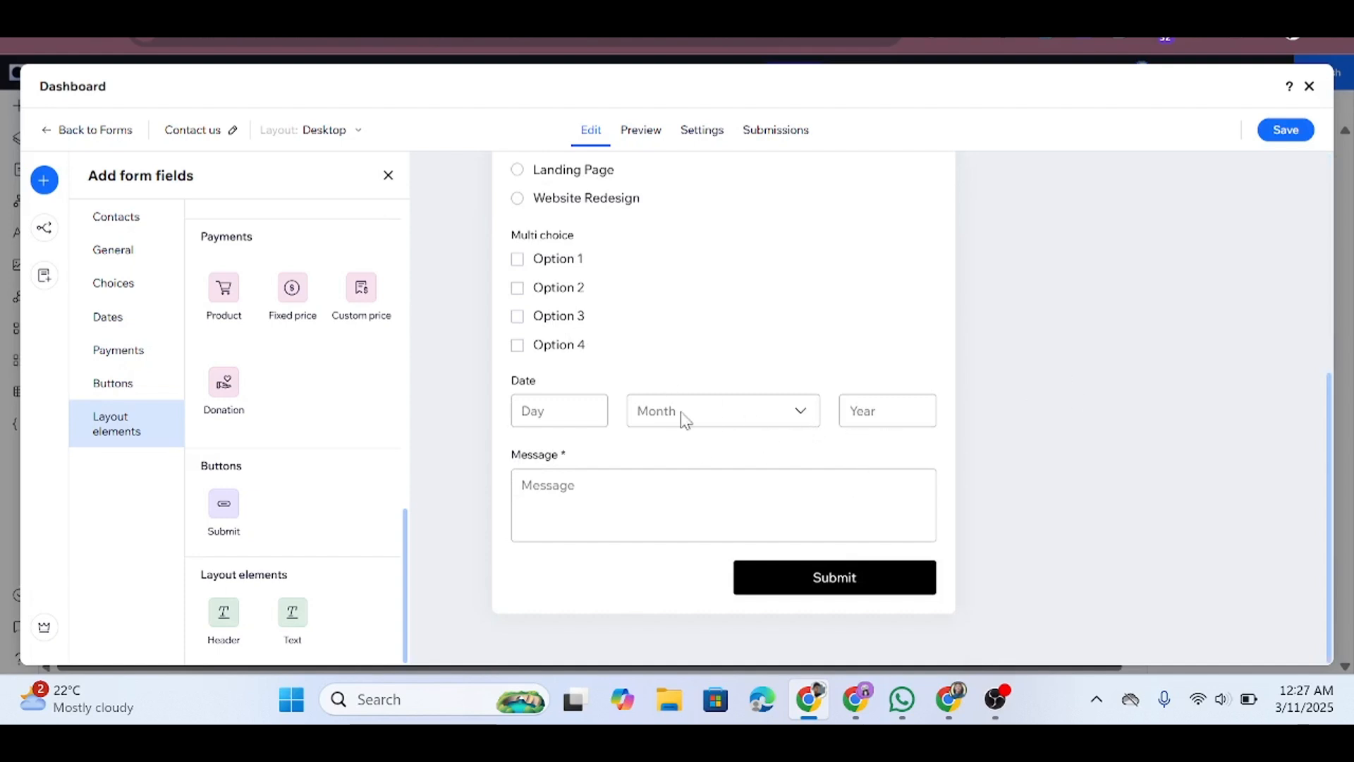
scroll(683, 420, "up", 3)
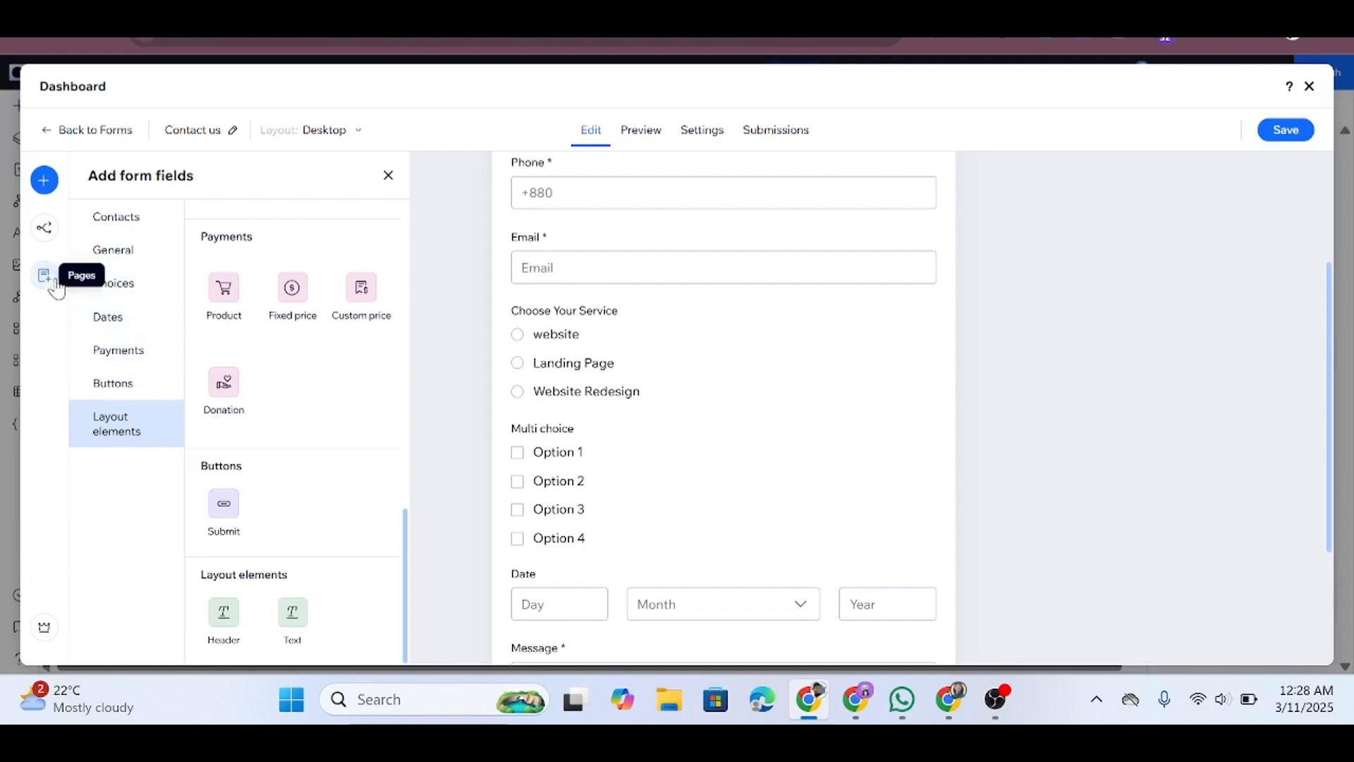
Add a second page to the Contact us form.
left_click(43, 227)
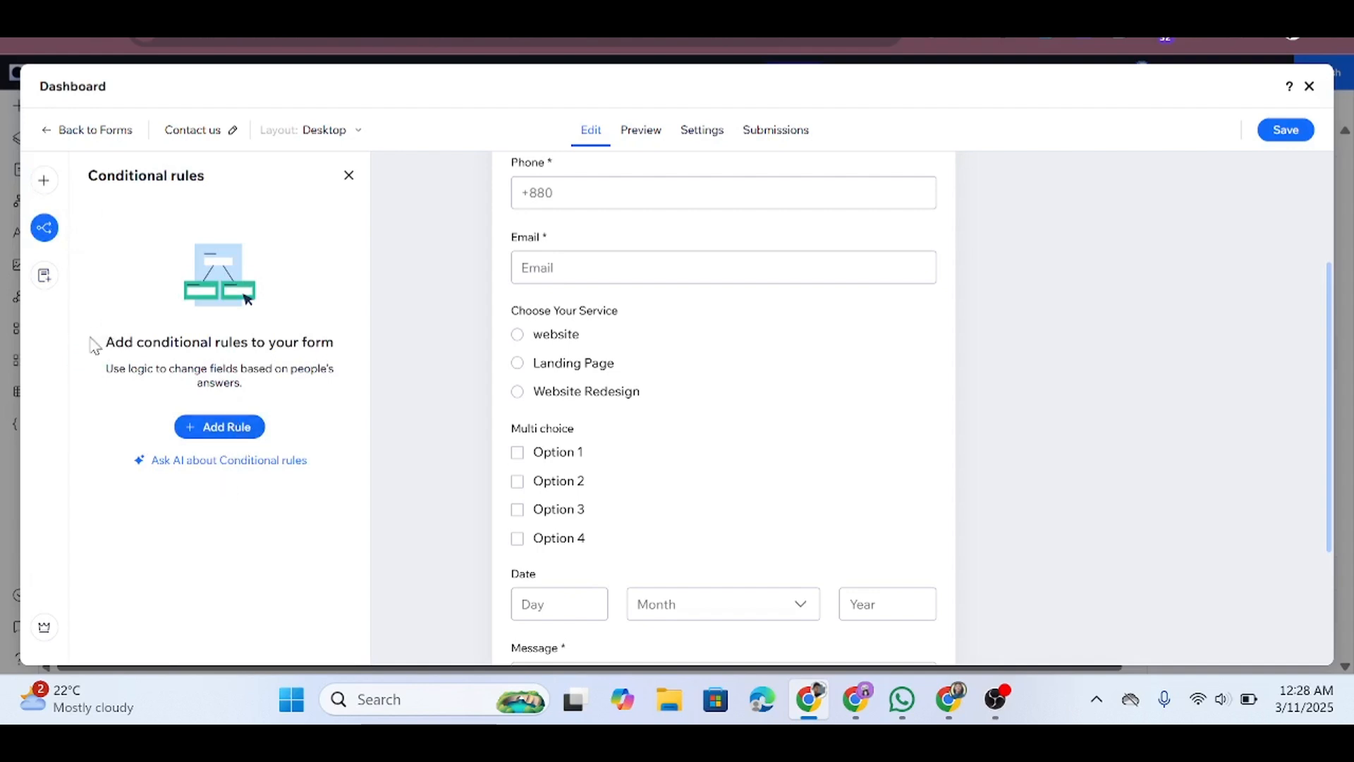
left_click(44, 277)
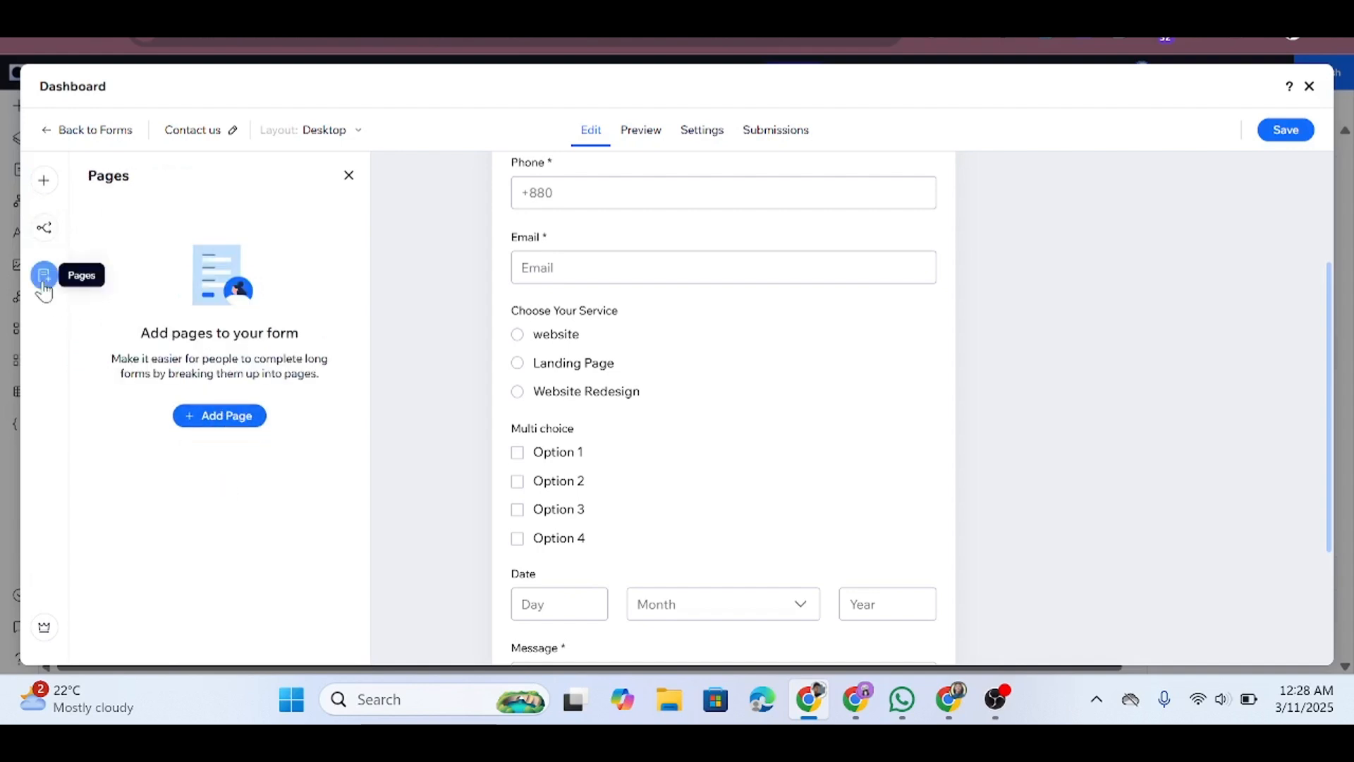
left_click(225, 420)
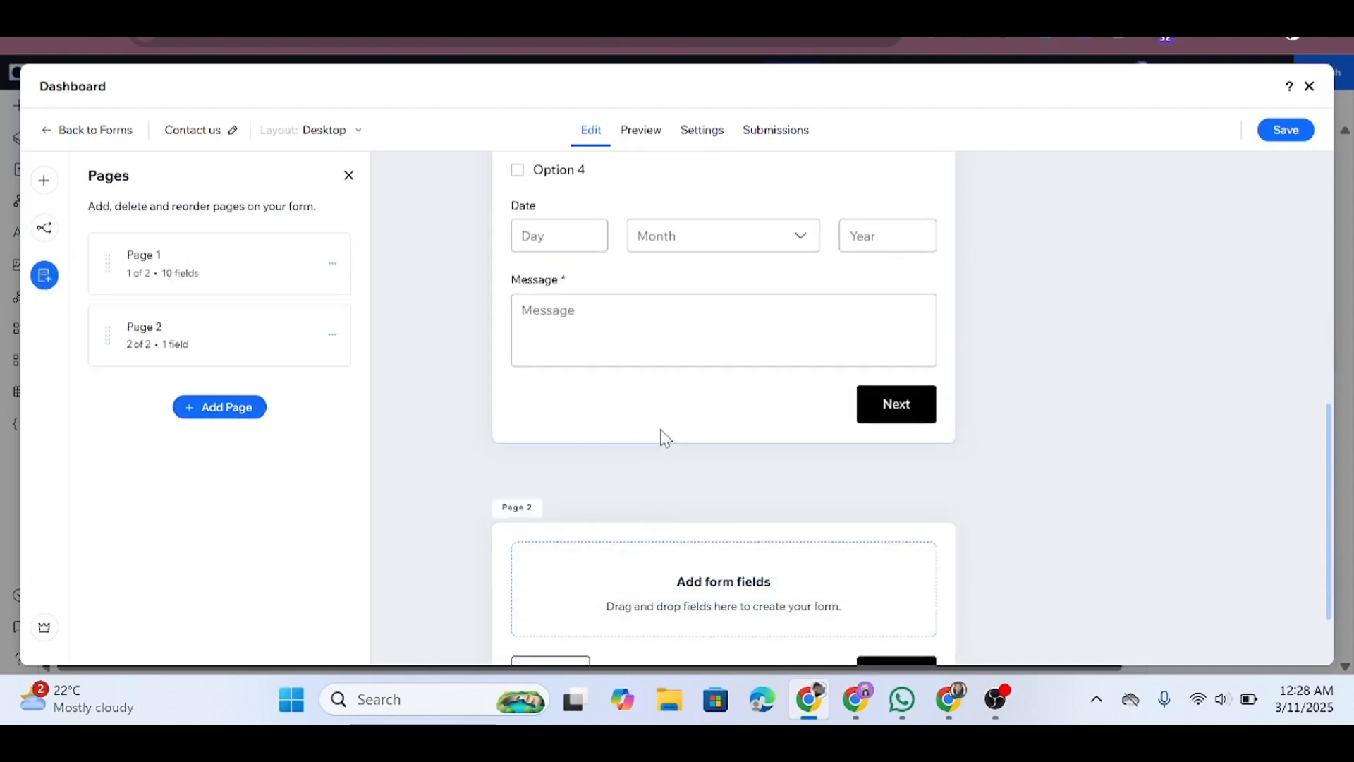
scroll(709, 476, "down", 1)
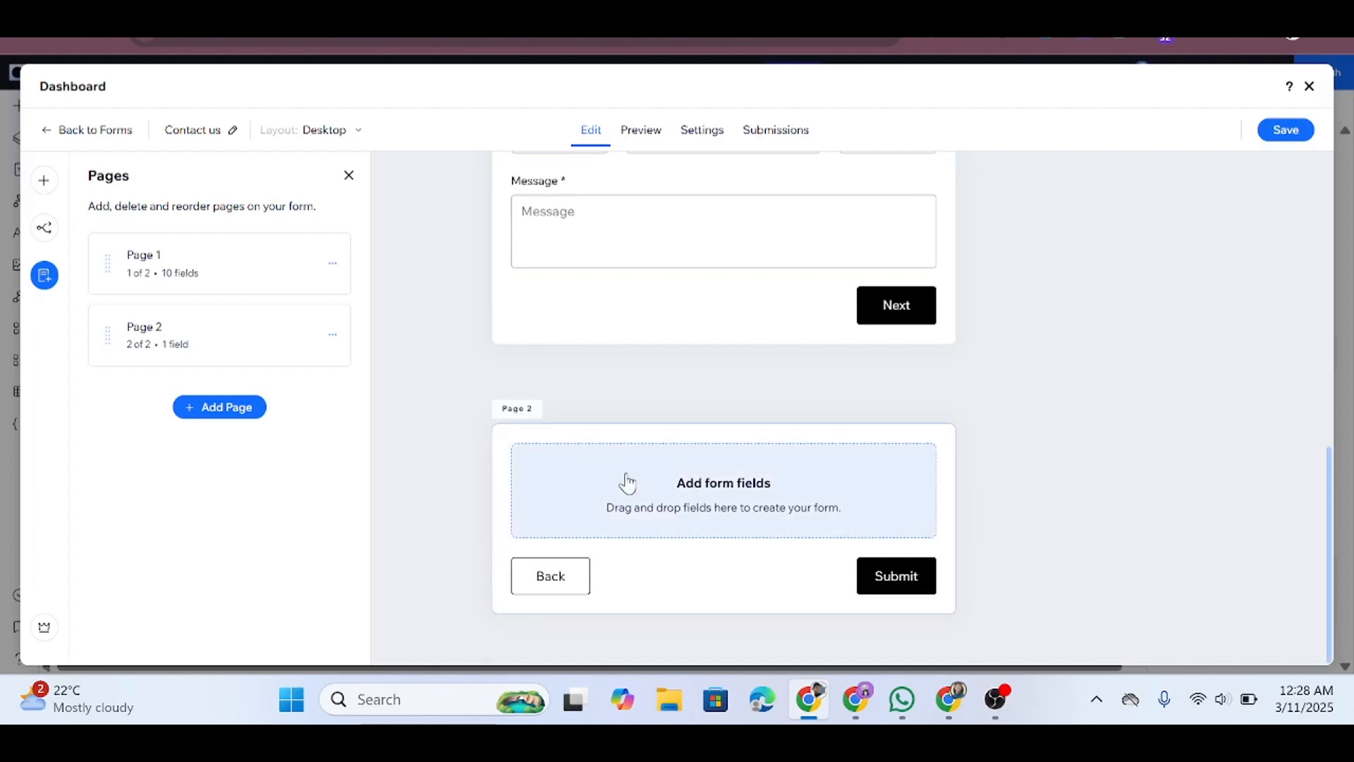
Move the Choose Your Service field below the Next button on page 1 and delete it.
scroll(627, 483, "up", 5)
left_click(589, 388)
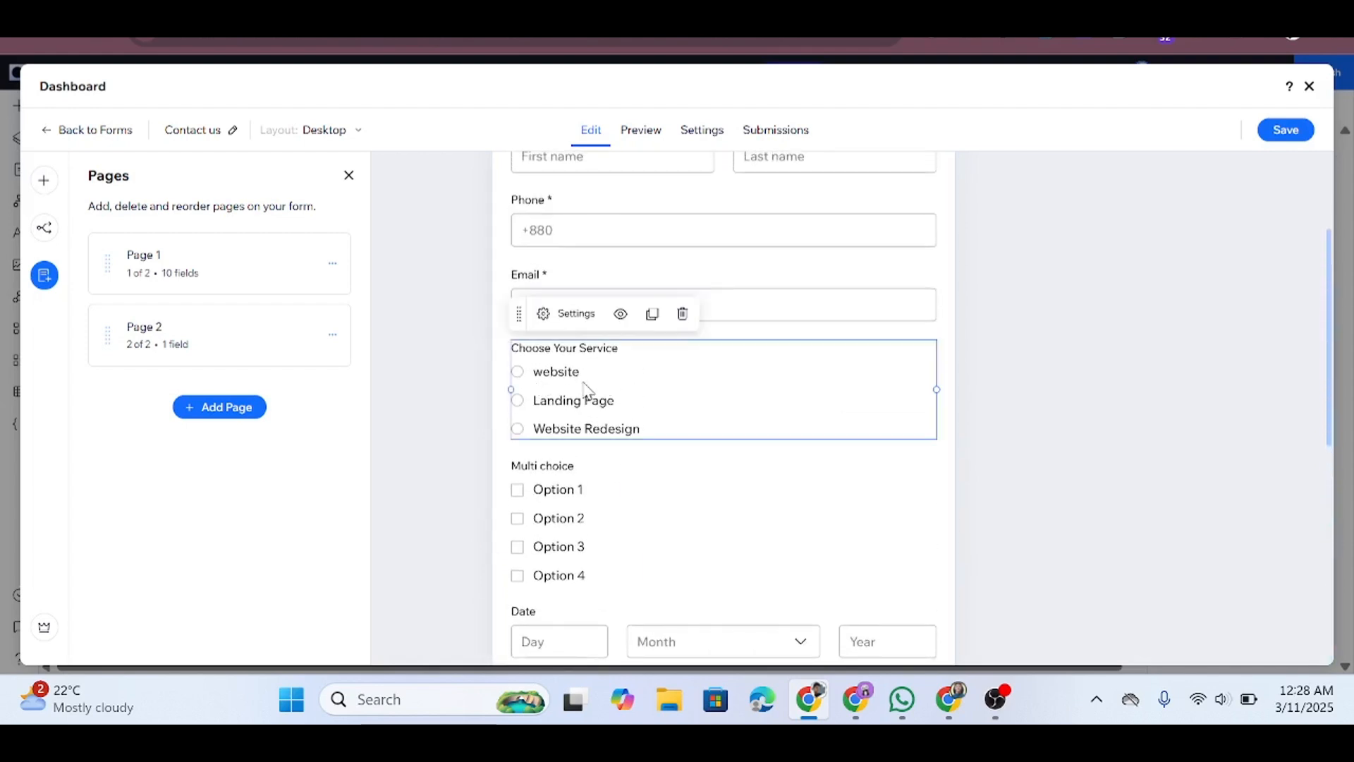
left_click_drag(519, 313, 559, 463)
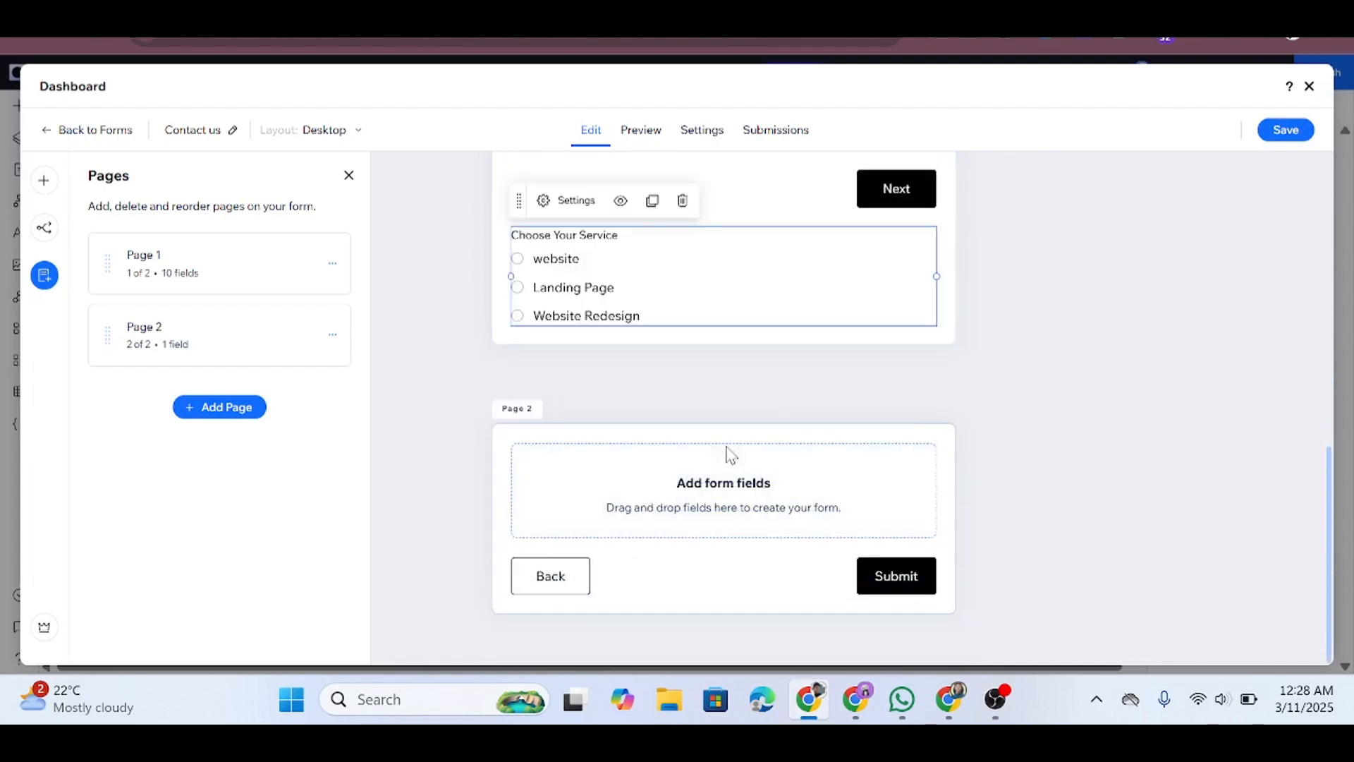
scroll(704, 423, "up", 2)
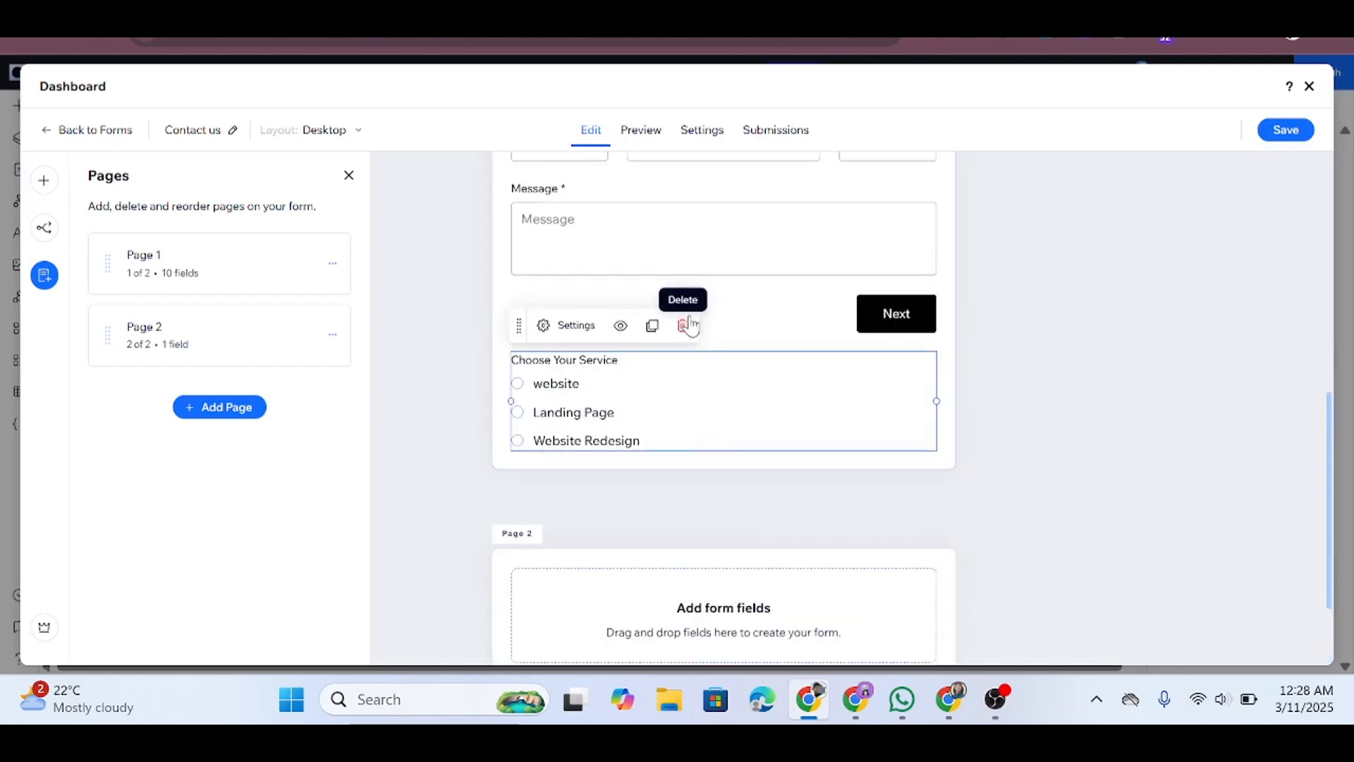
left_click(687, 325)
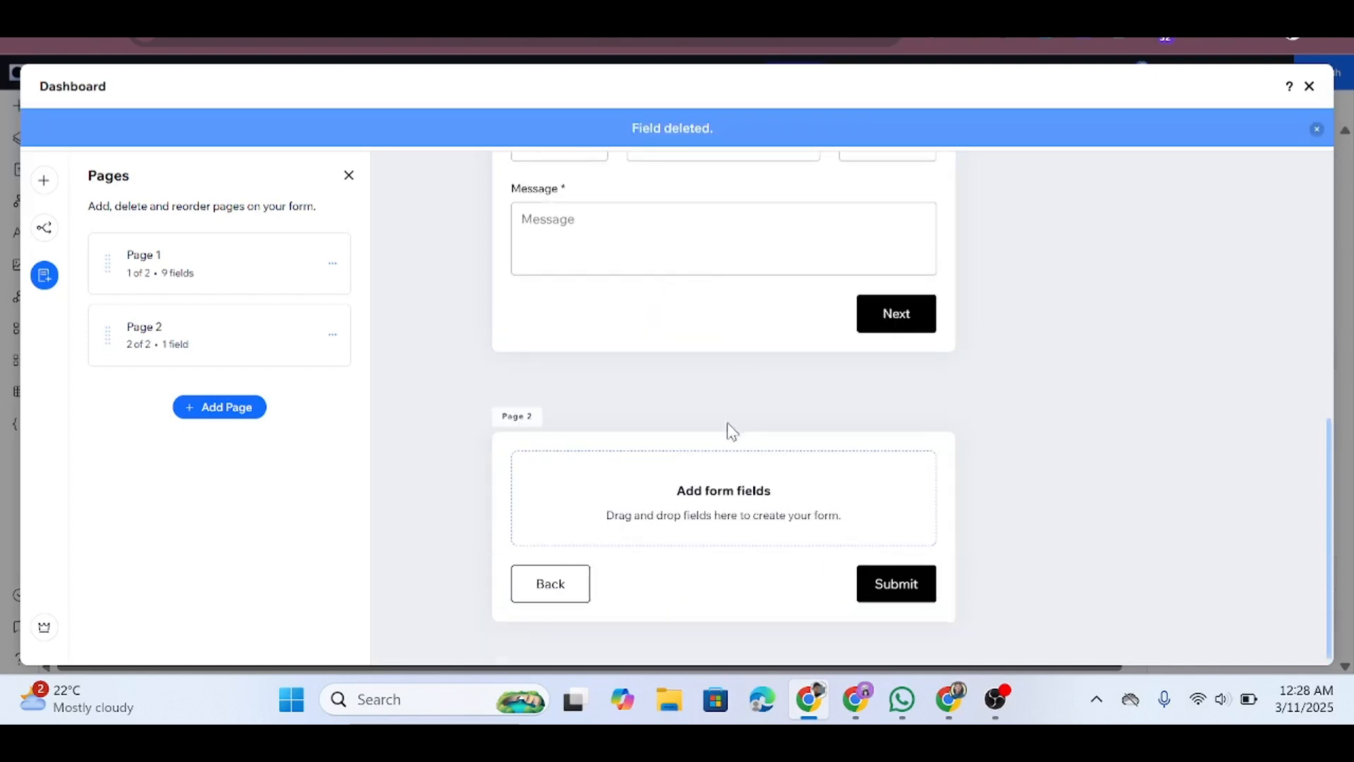
Delete the Message, Date and Multi choice fields from page 1.
scroll(727, 423, "up", 4)
left_click(583, 457)
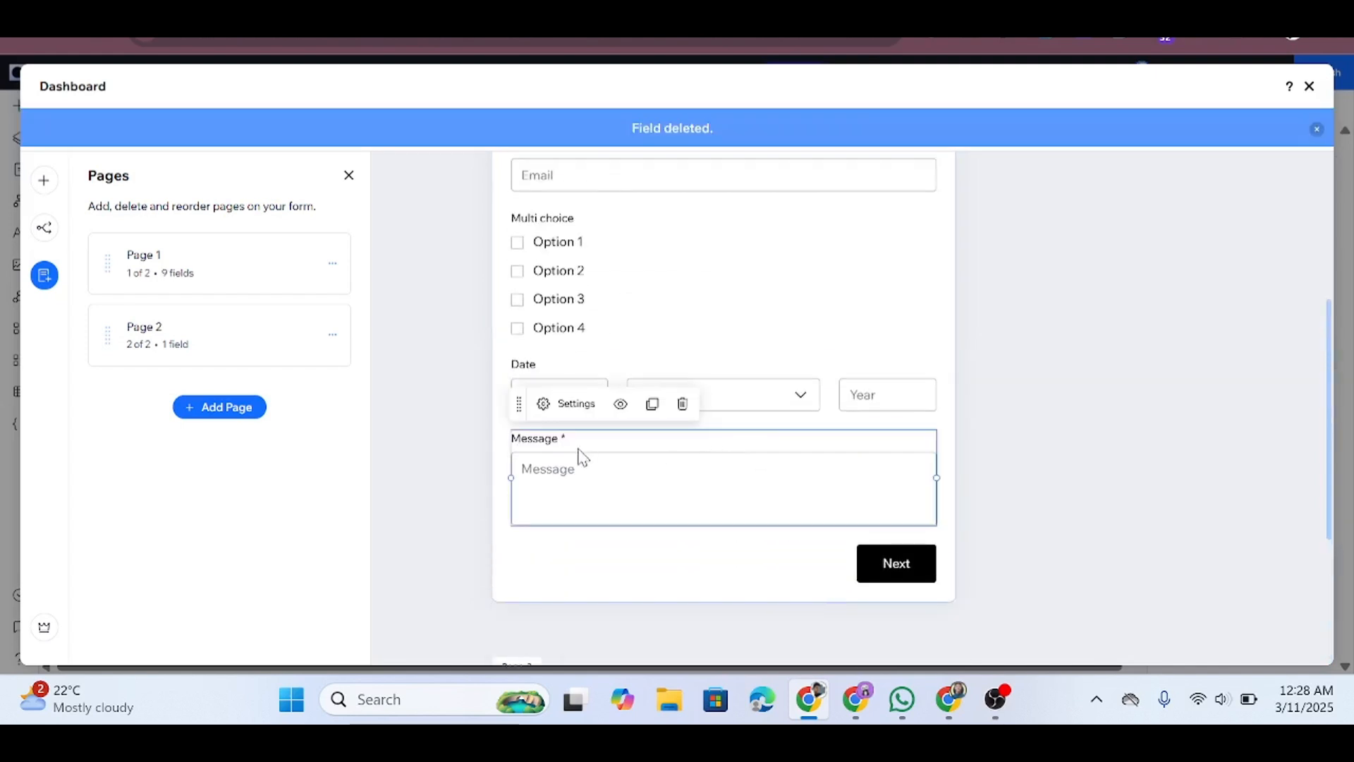
left_click(689, 409)
left_click(642, 392)
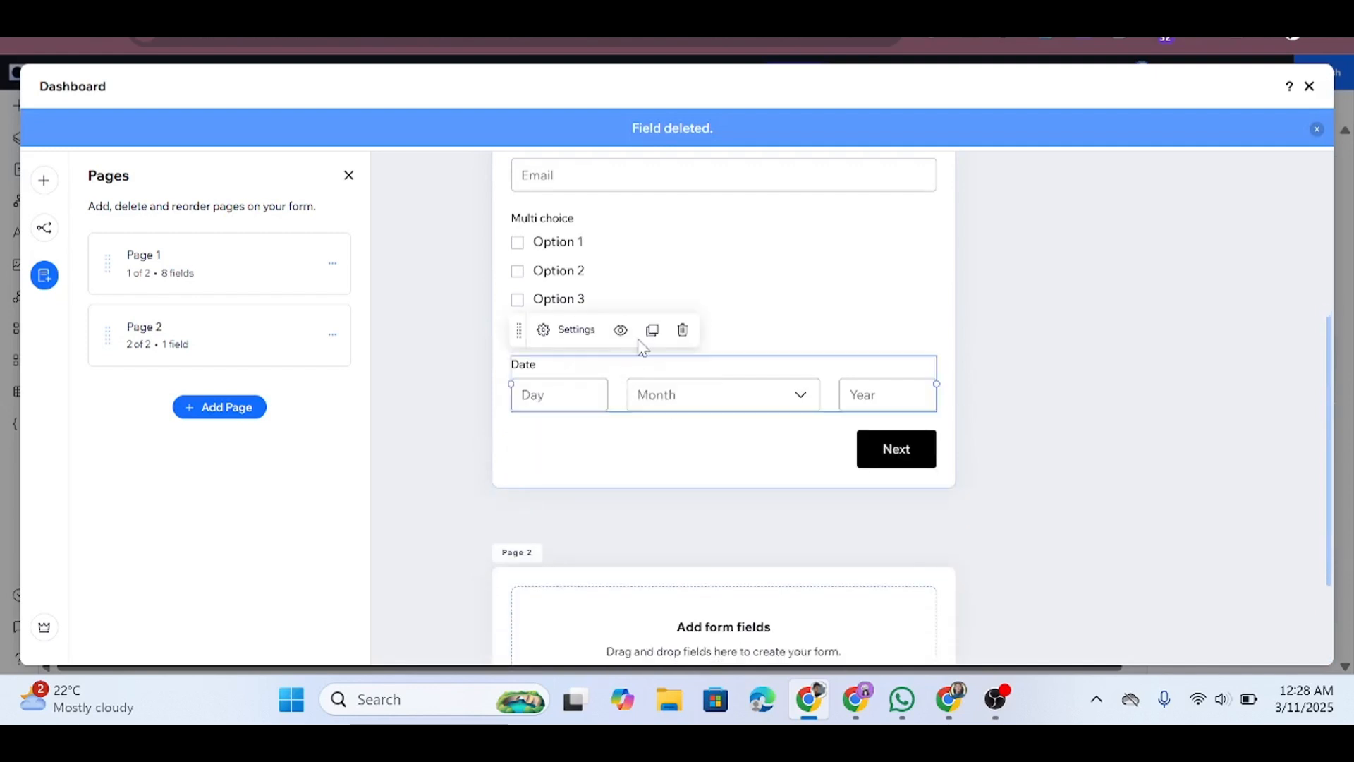
left_click(682, 331)
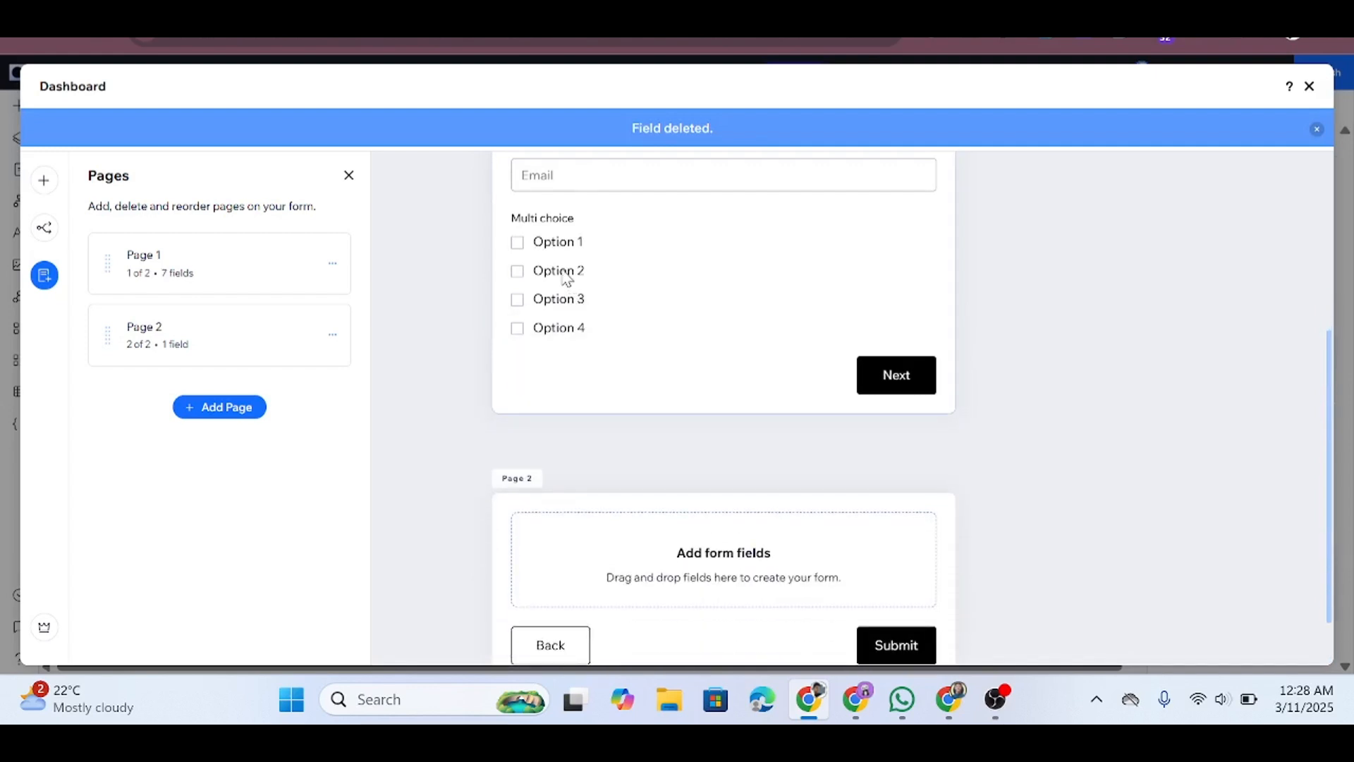
left_click(566, 275)
left_click(682, 184)
scroll(1052, 309, "up", 5)
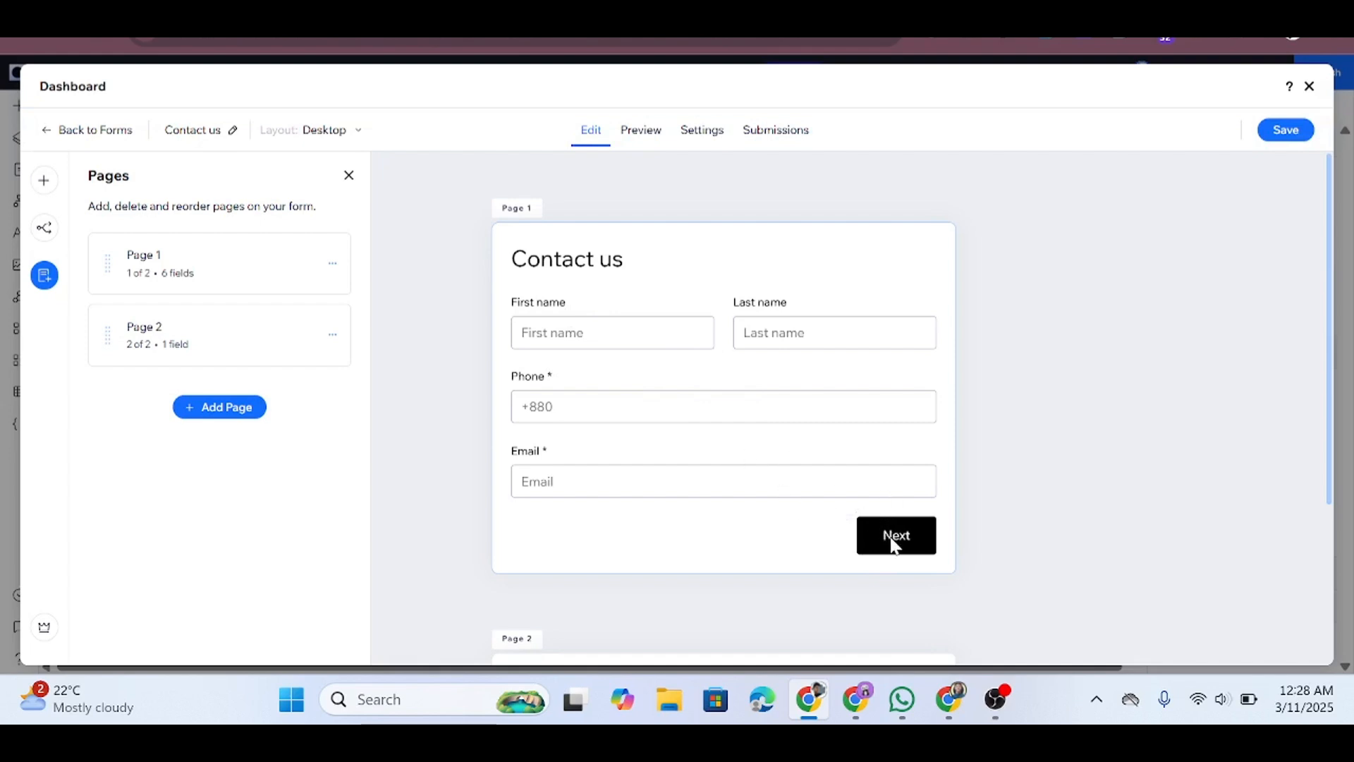
Add a Single choice field to the empty area of page 2.
scroll(717, 459, "down", 3)
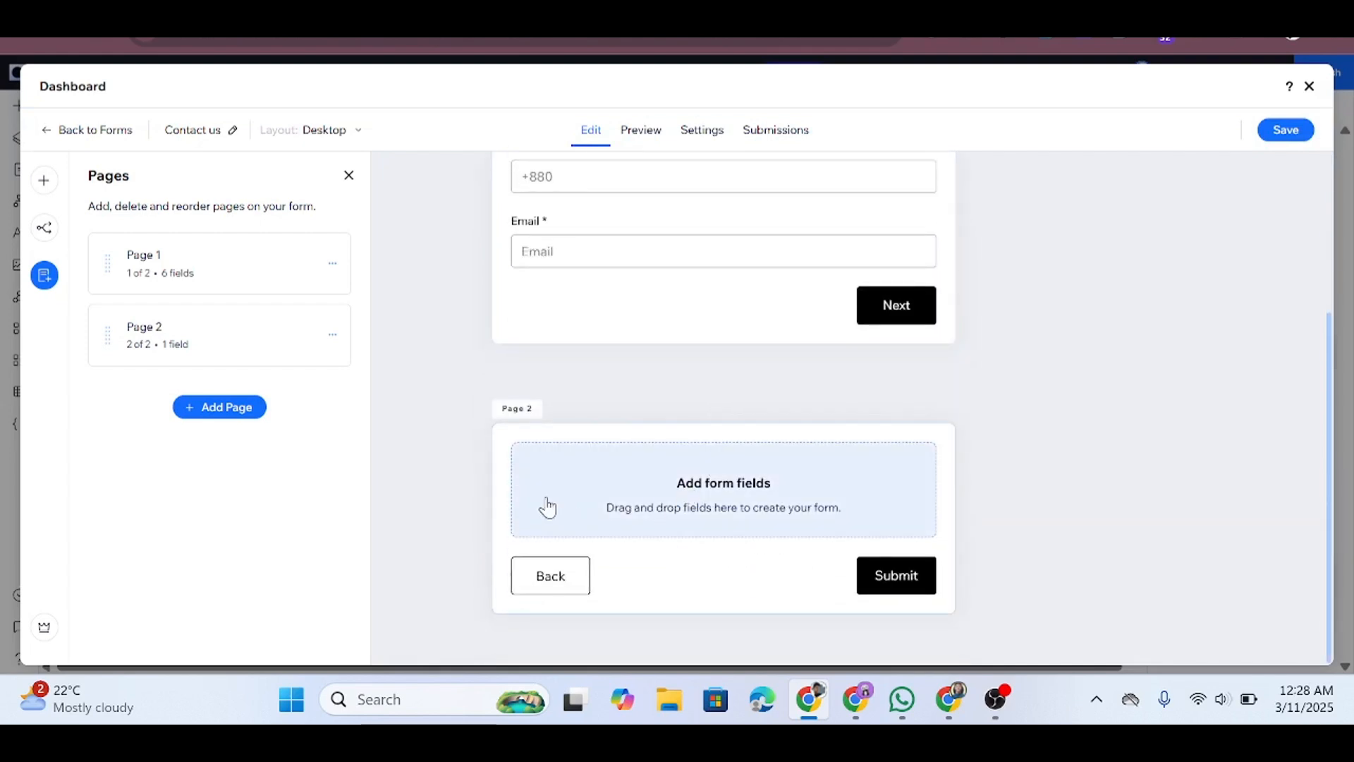
left_click(45, 182)
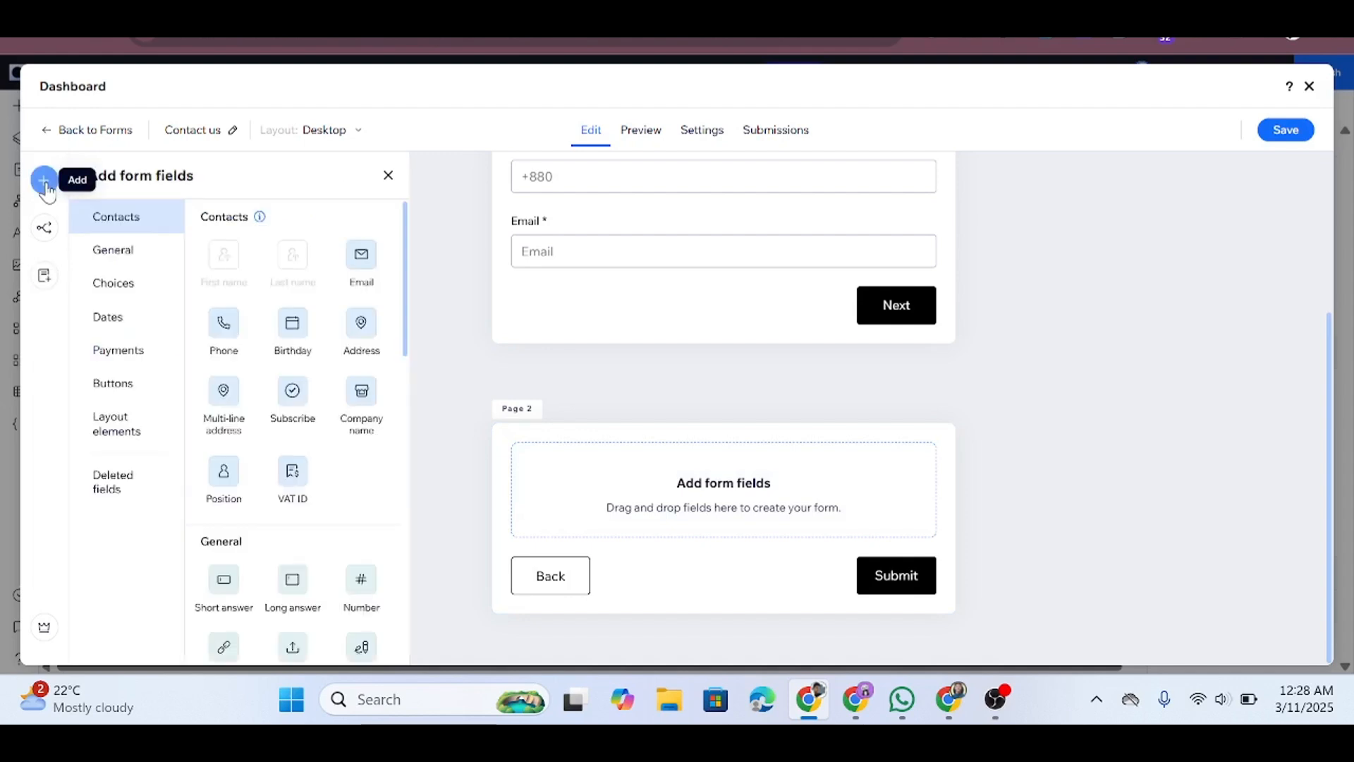
scroll(296, 487, "down", 4)
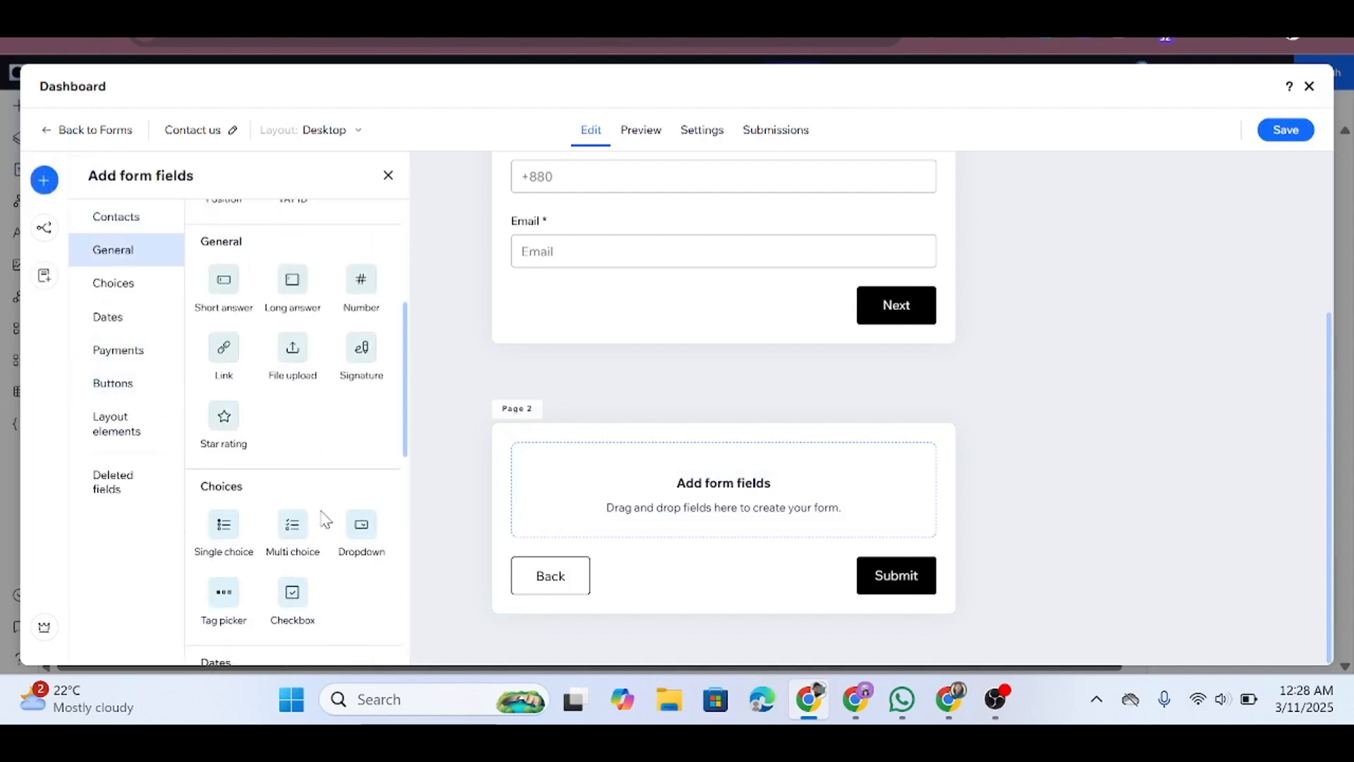
scroll(314, 501, "down", 2)
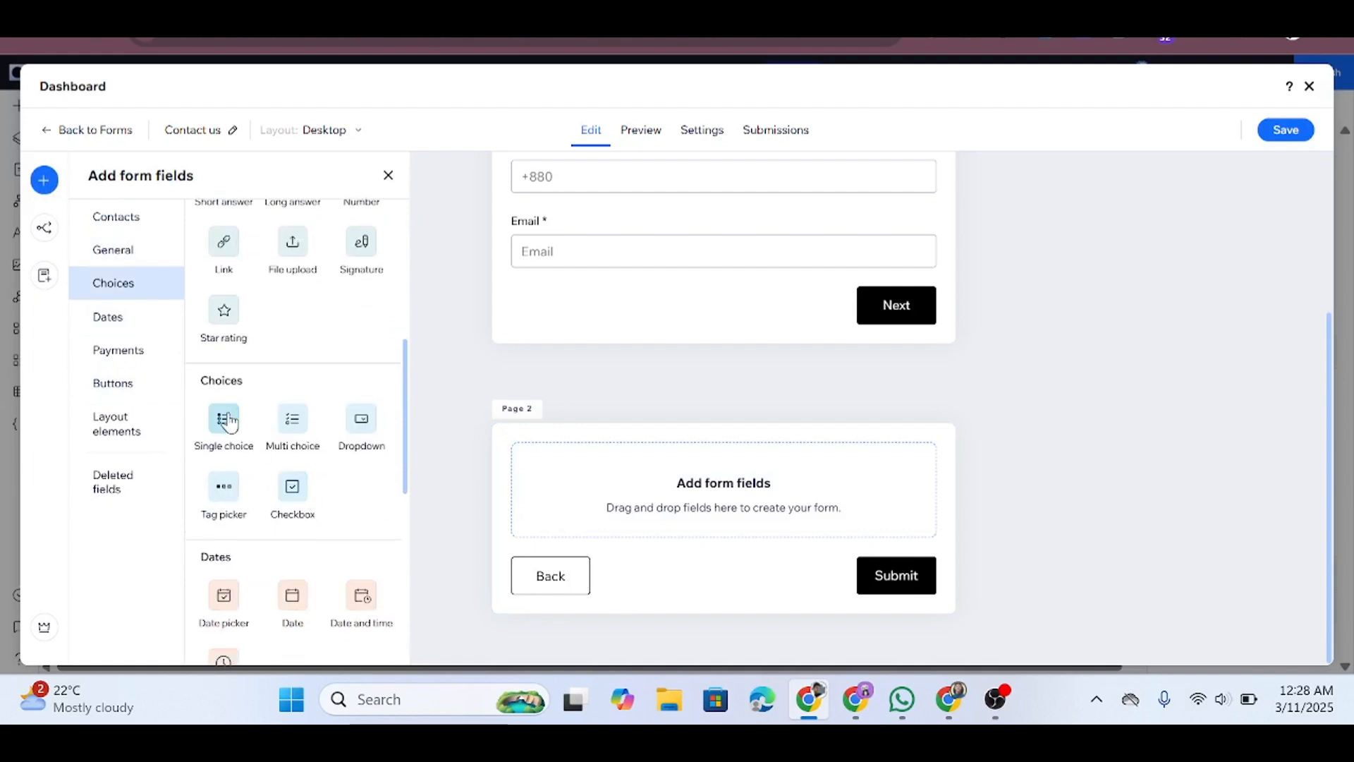
left_click_drag(224, 419, 638, 481)
Add a Checkbox and a Date field below the Single choice field on page 2.
scroll(310, 541, "down", 2)
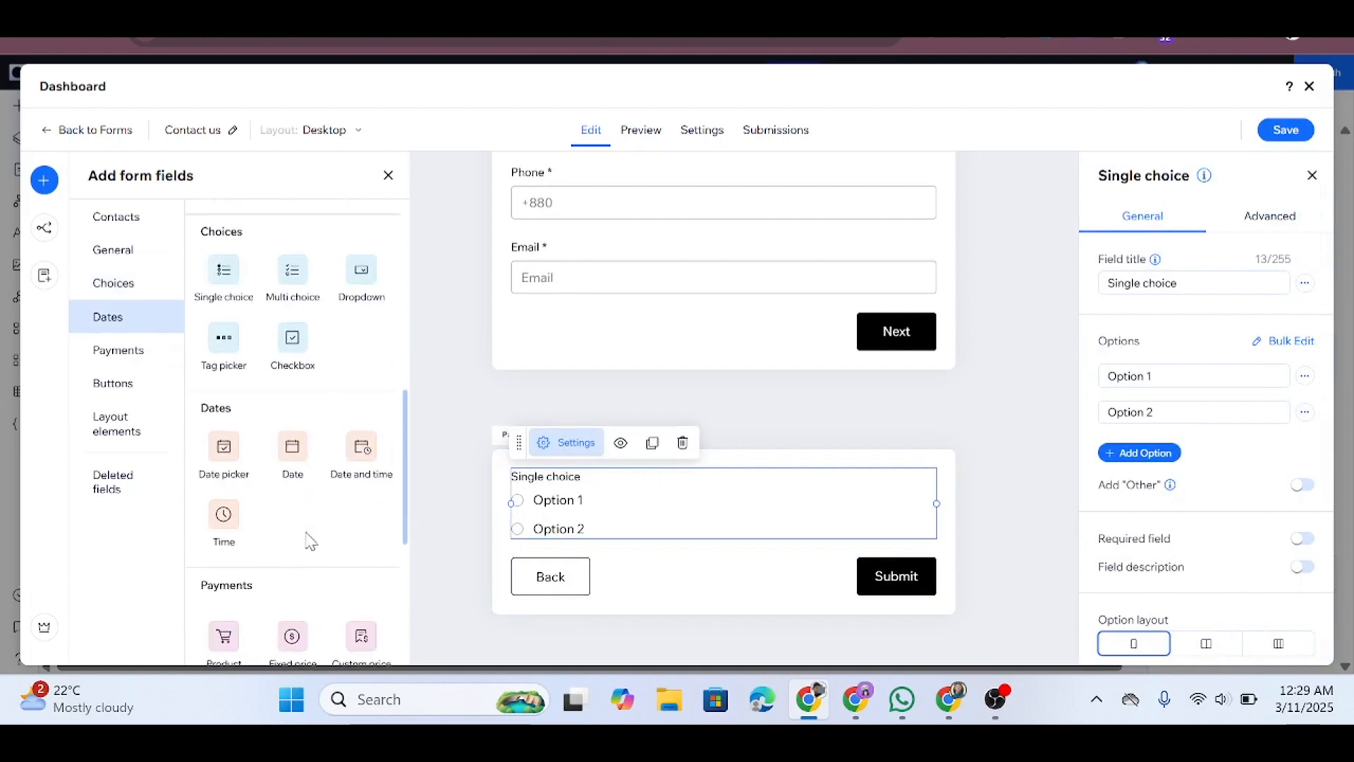
left_click_drag(293, 338, 580, 538)
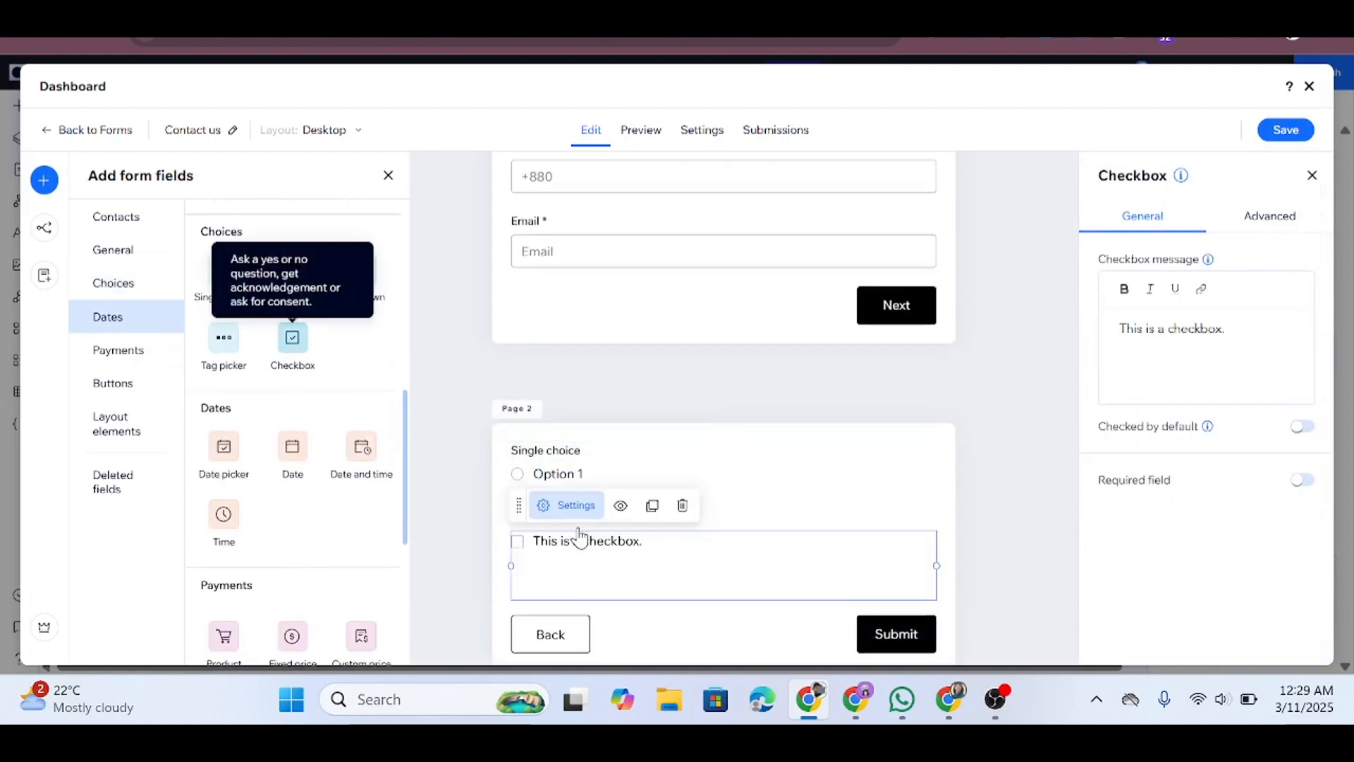
left_click_drag(292, 447, 588, 561)
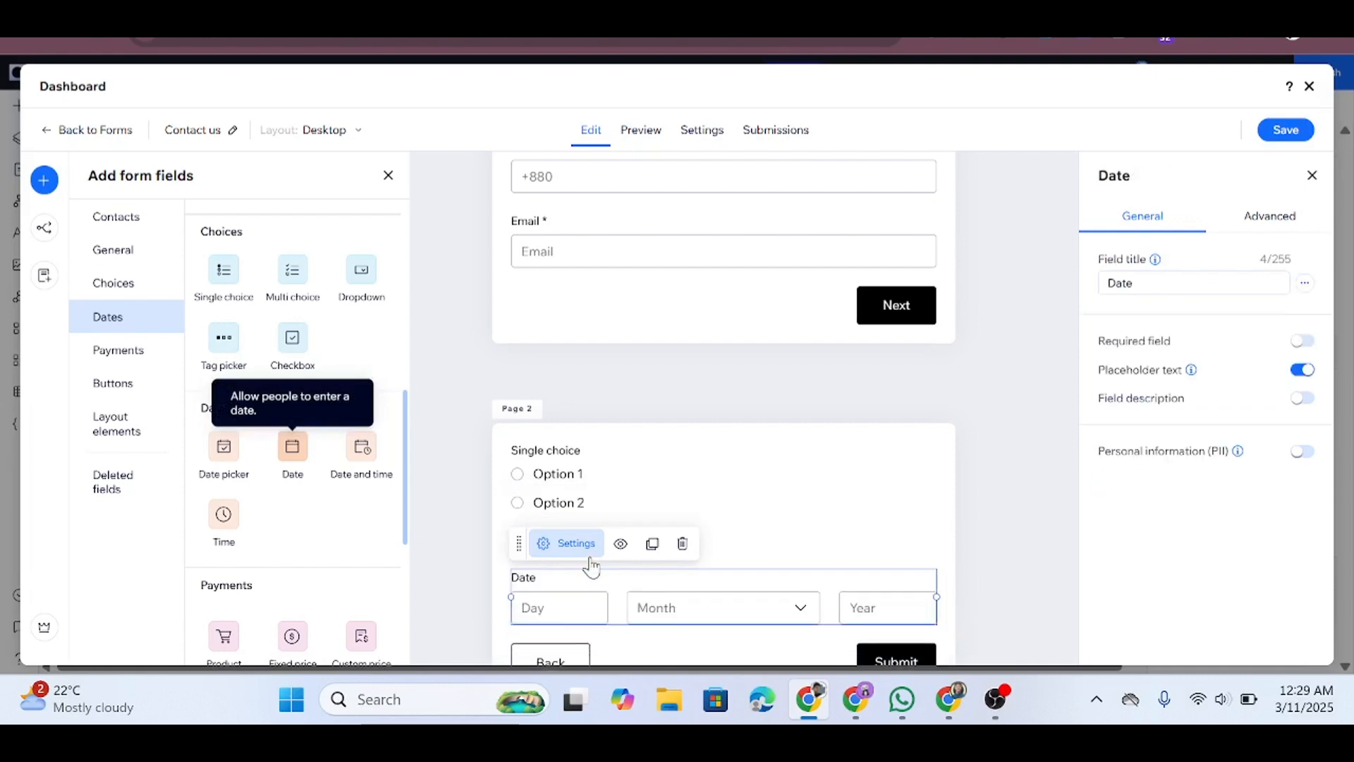
Delete the Checkbox field from page 2 and add a Dropdown field above Single choice.
left_click(745, 540)
left_click(643, 545)
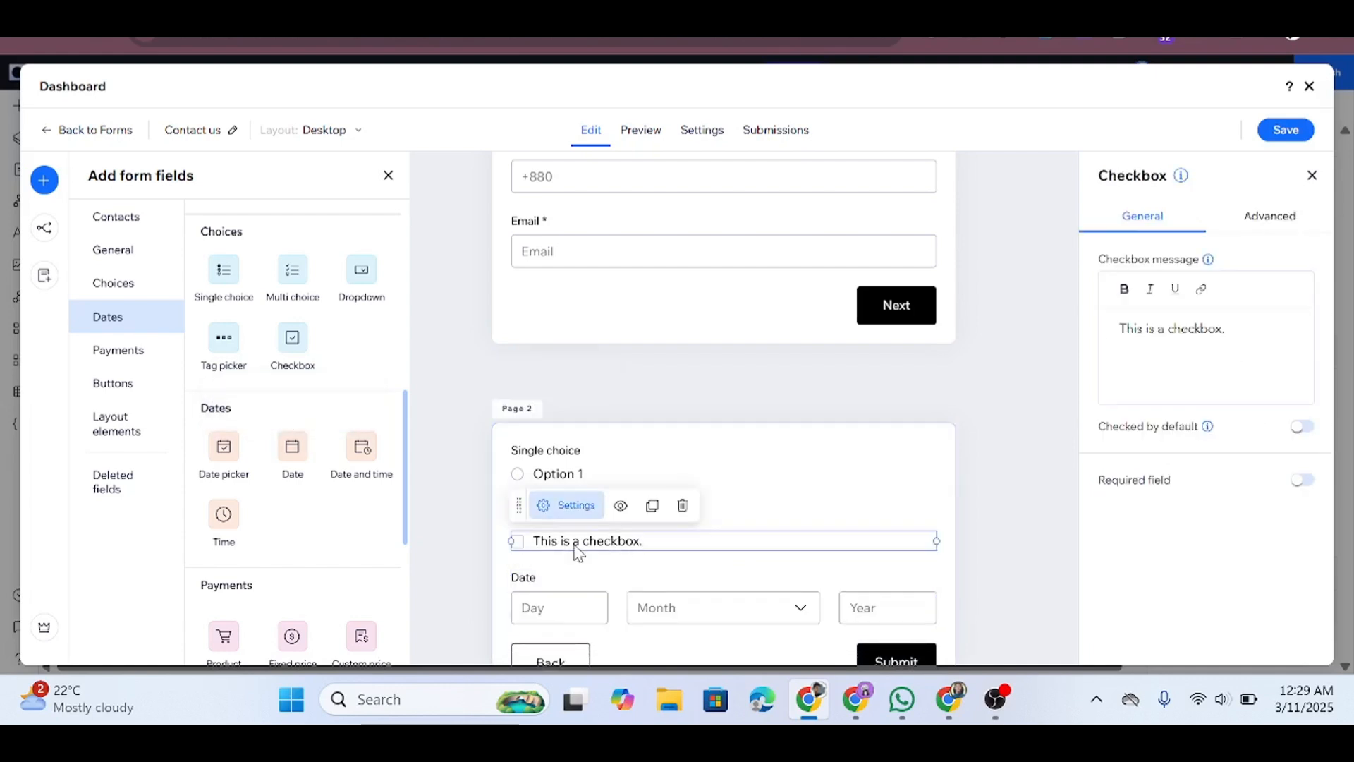
left_click(681, 509)
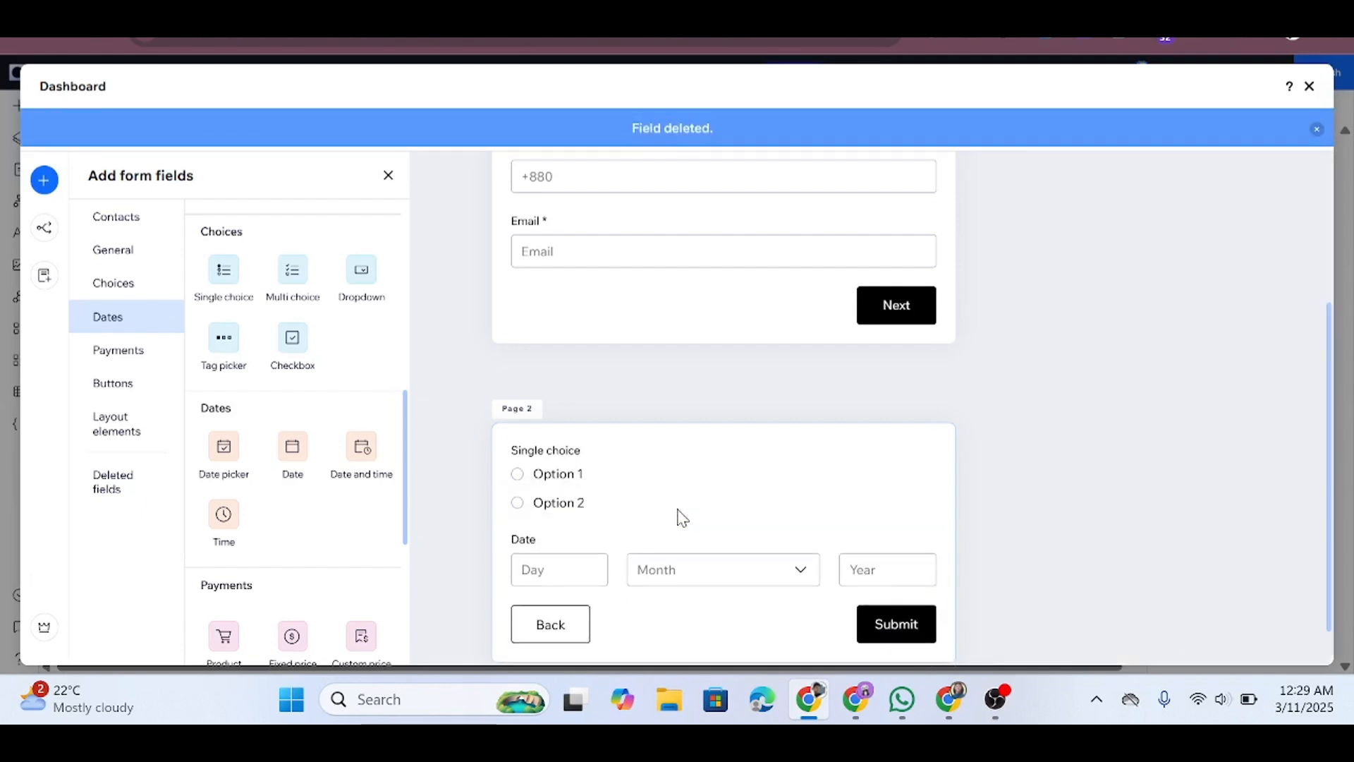
left_click_drag(365, 277, 611, 462)
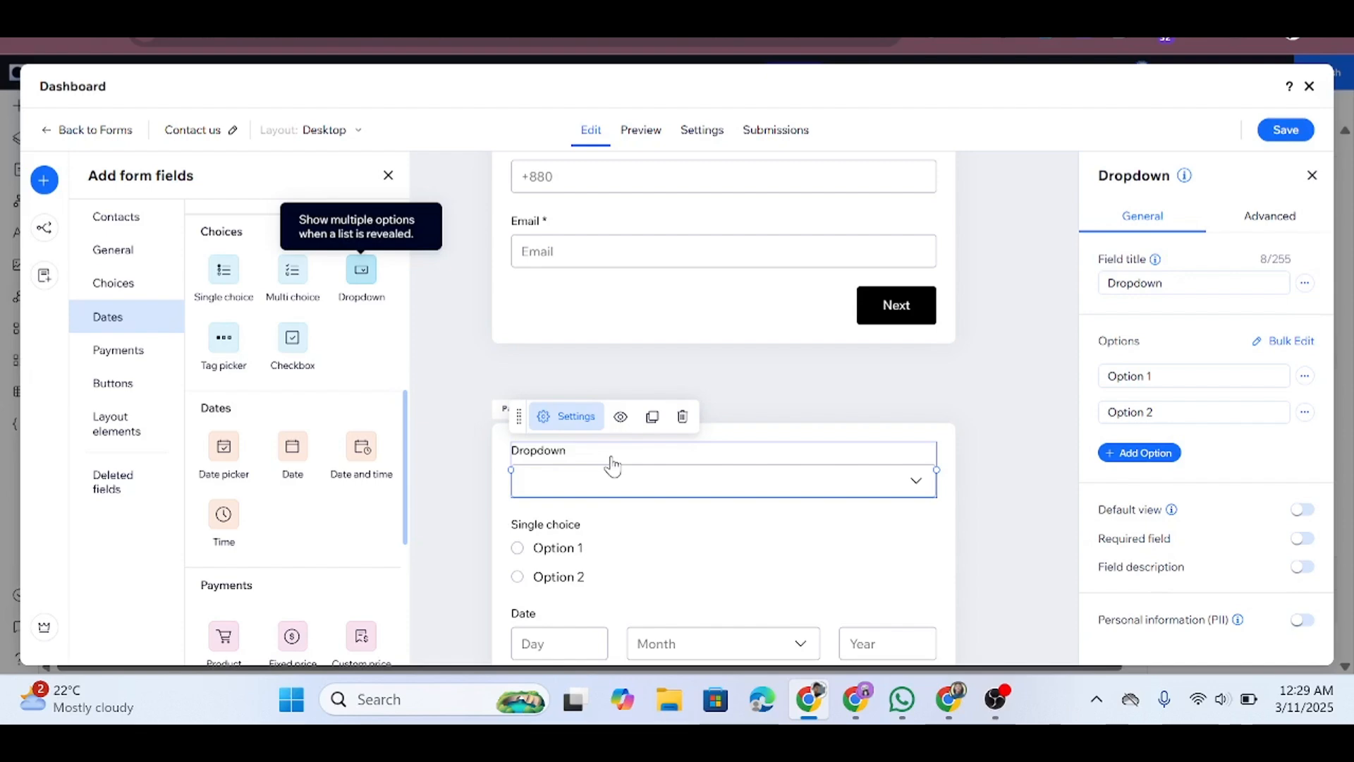
Add a Long answer field between the Single choice and Date fields on page 2.
scroll(319, 530, "up", 5)
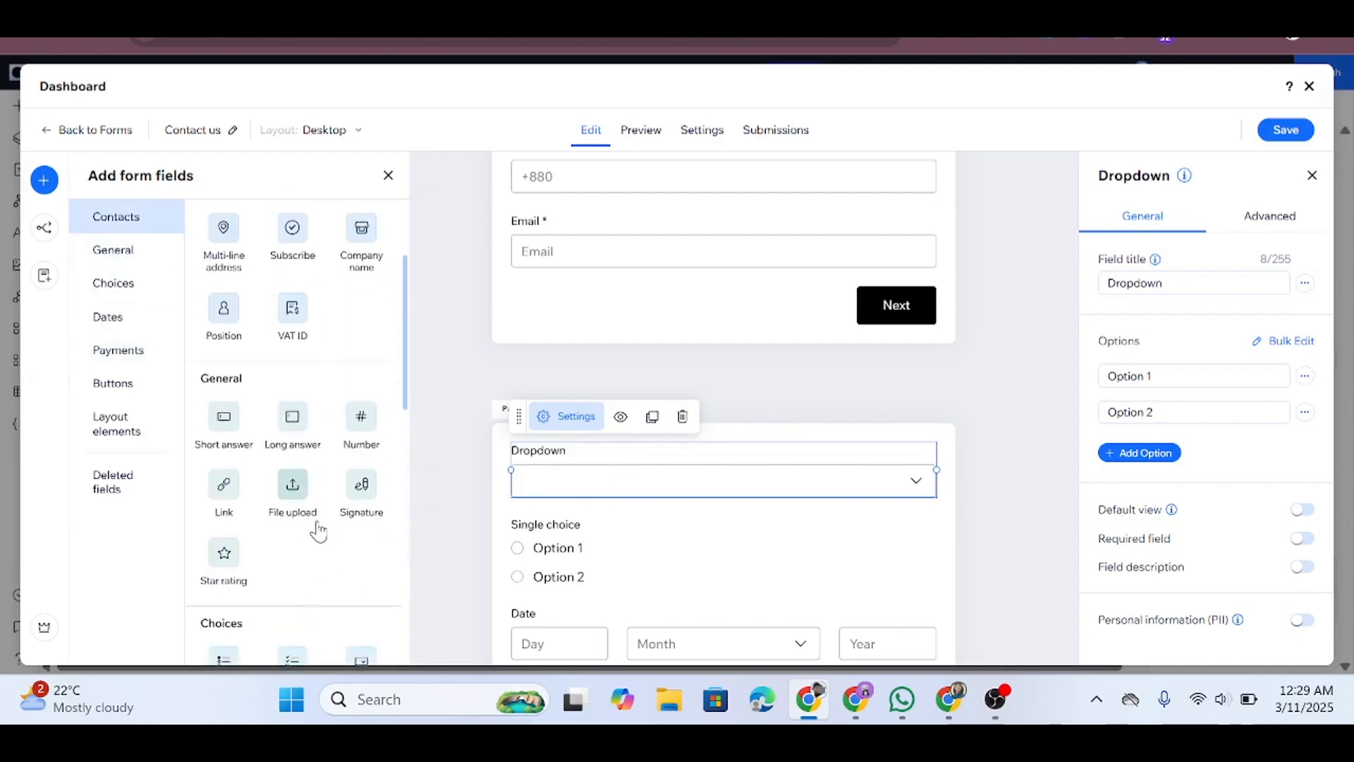
scroll(319, 531, "up", 3)
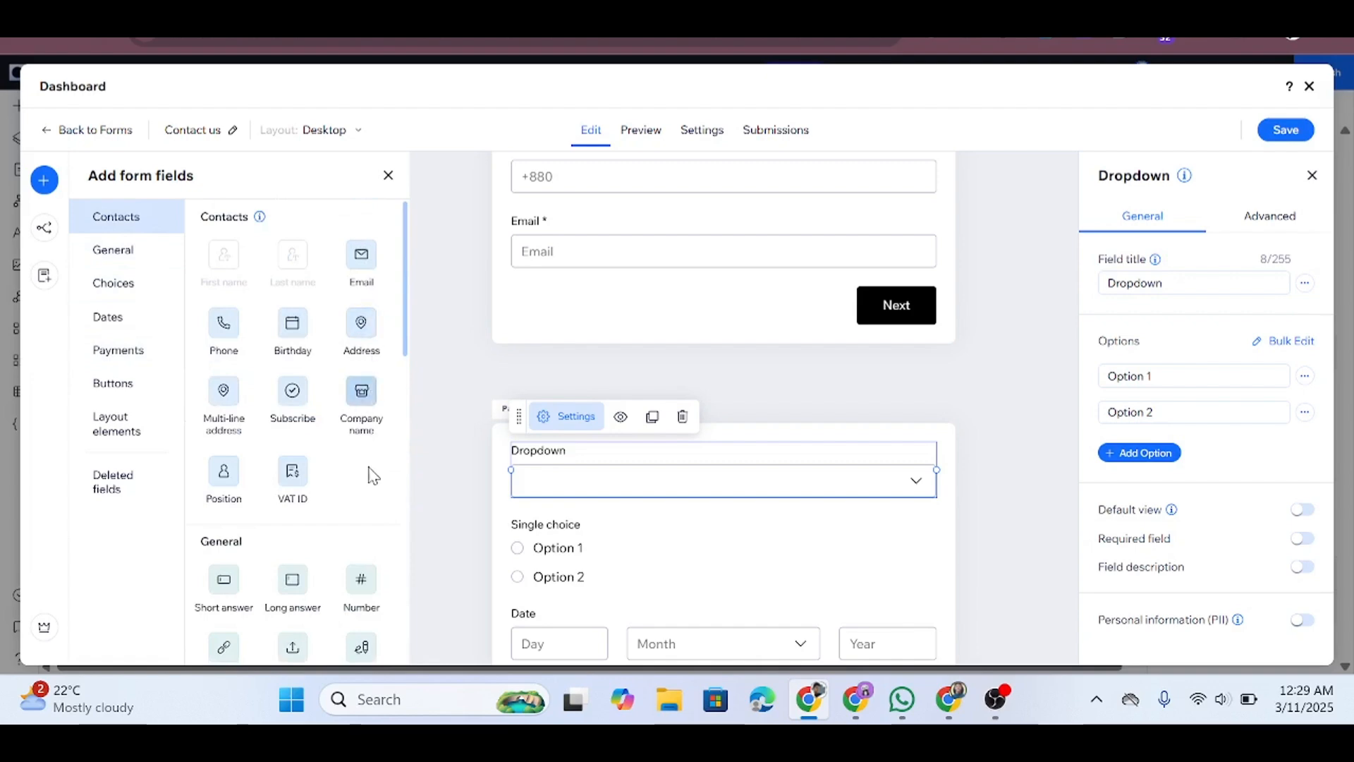
scroll(364, 494, "down", 1)
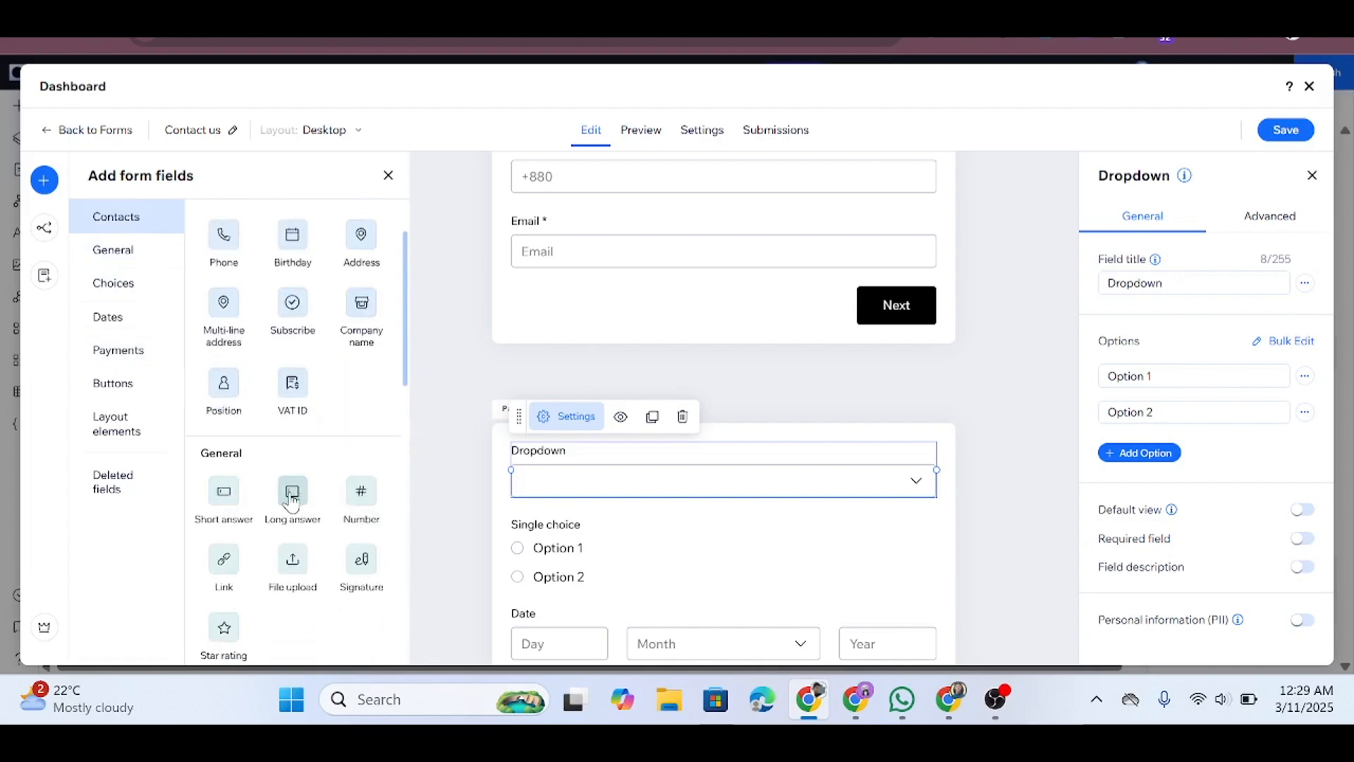
left_click_drag(291, 502, 677, 582)
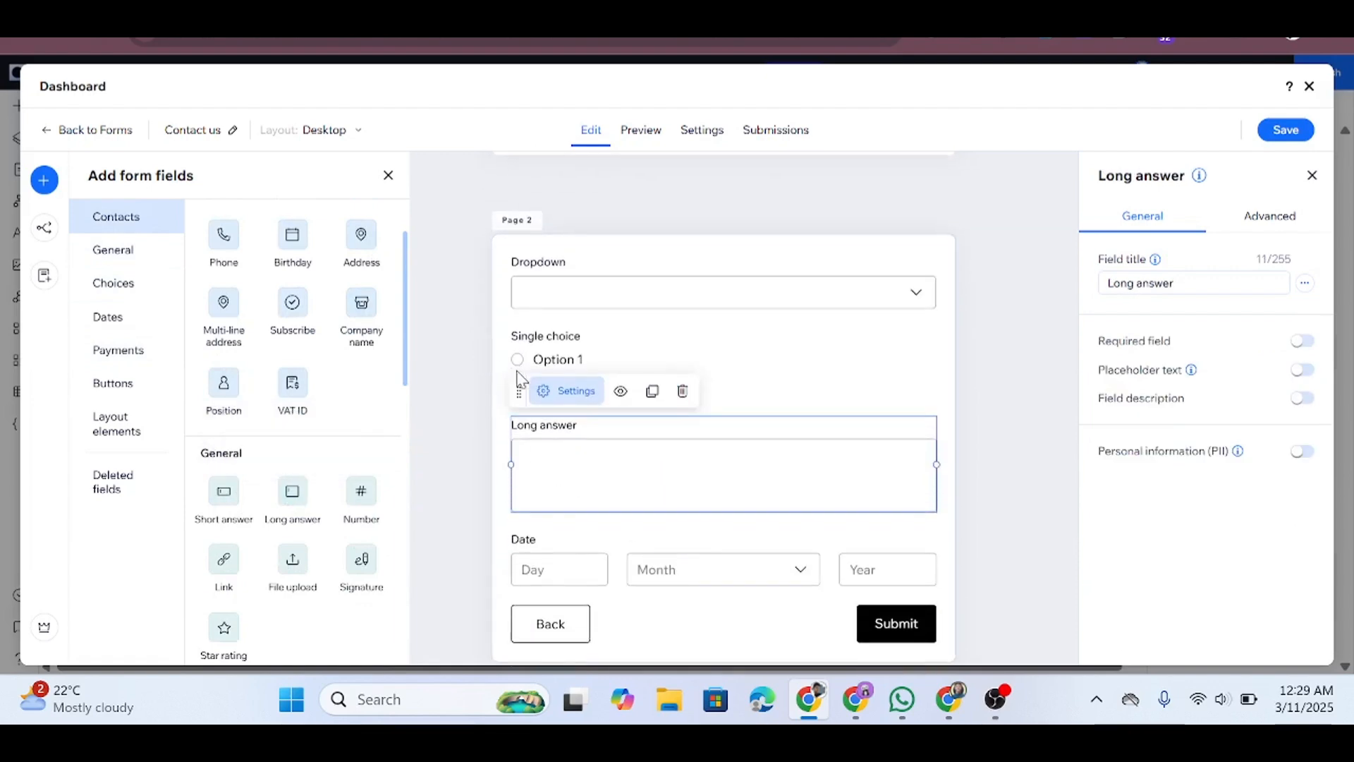
Move the Date field above the Long answer field on page 2.
left_click(538, 572)
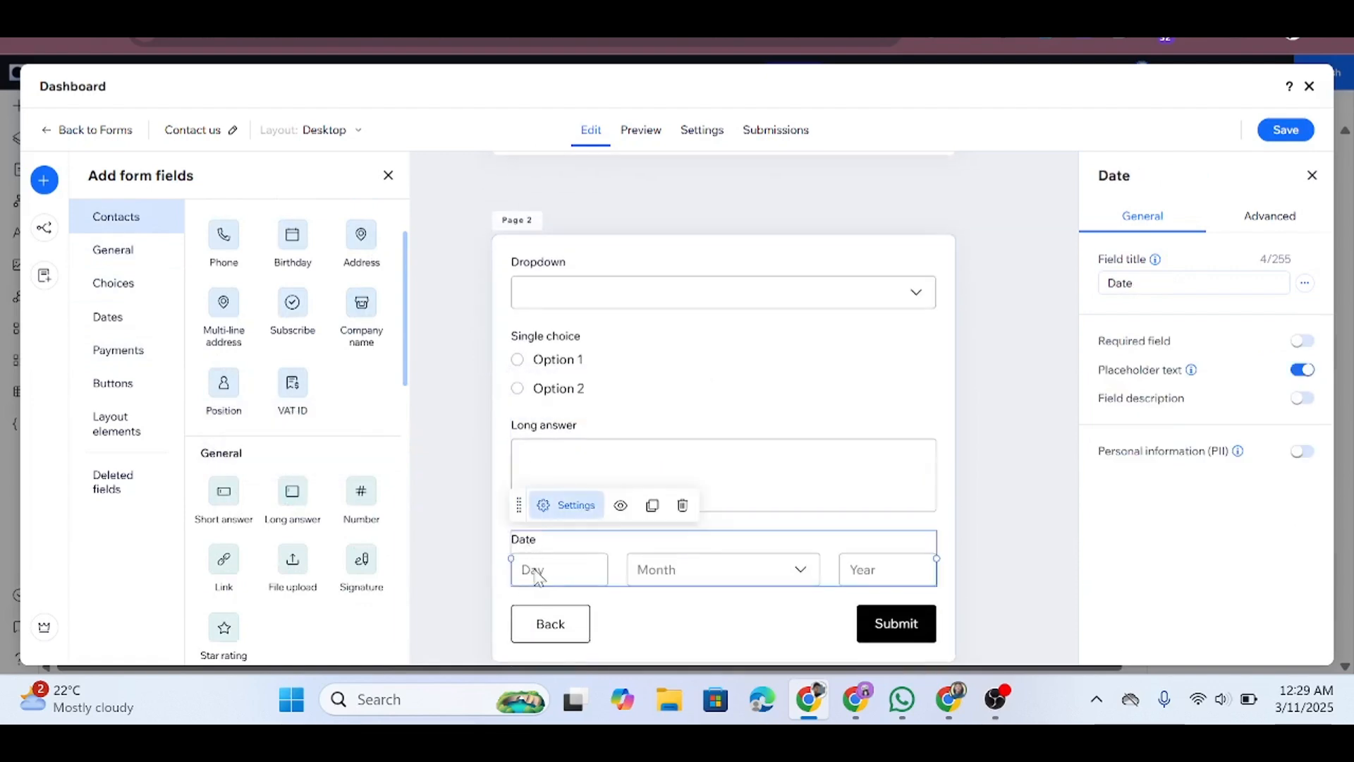
left_click_drag(514, 510, 517, 399)
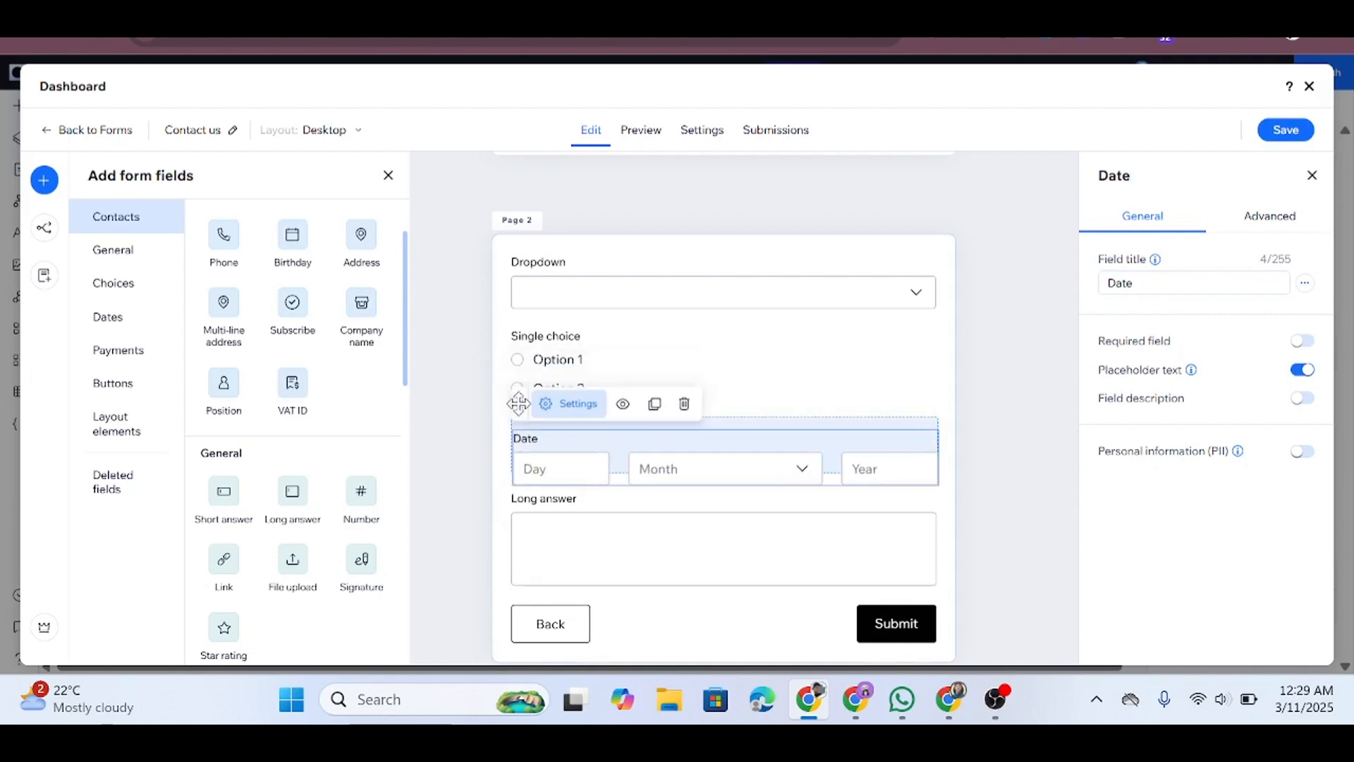
left_click(1003, 415)
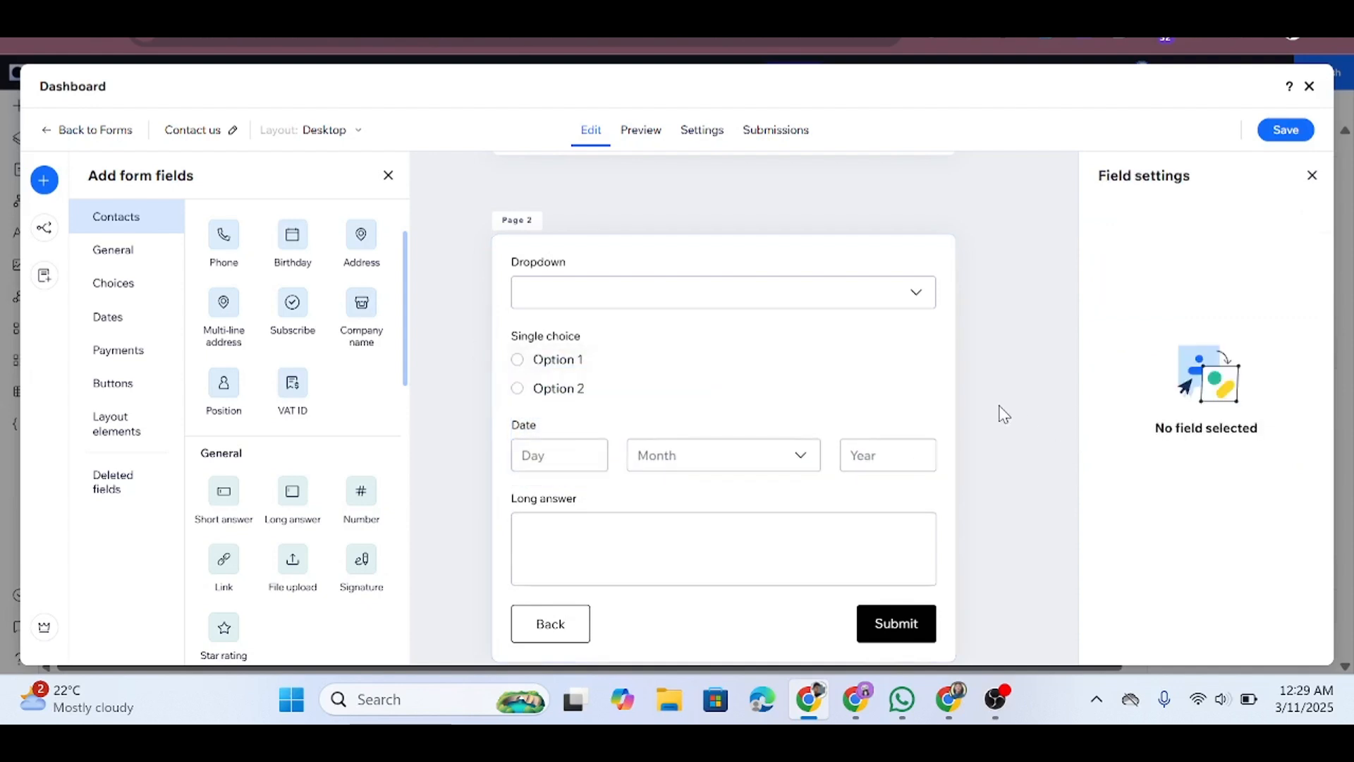
Review the field order and navigation buttons on both pages of the Contact us form.
scroll(1003, 415, "up", 5)
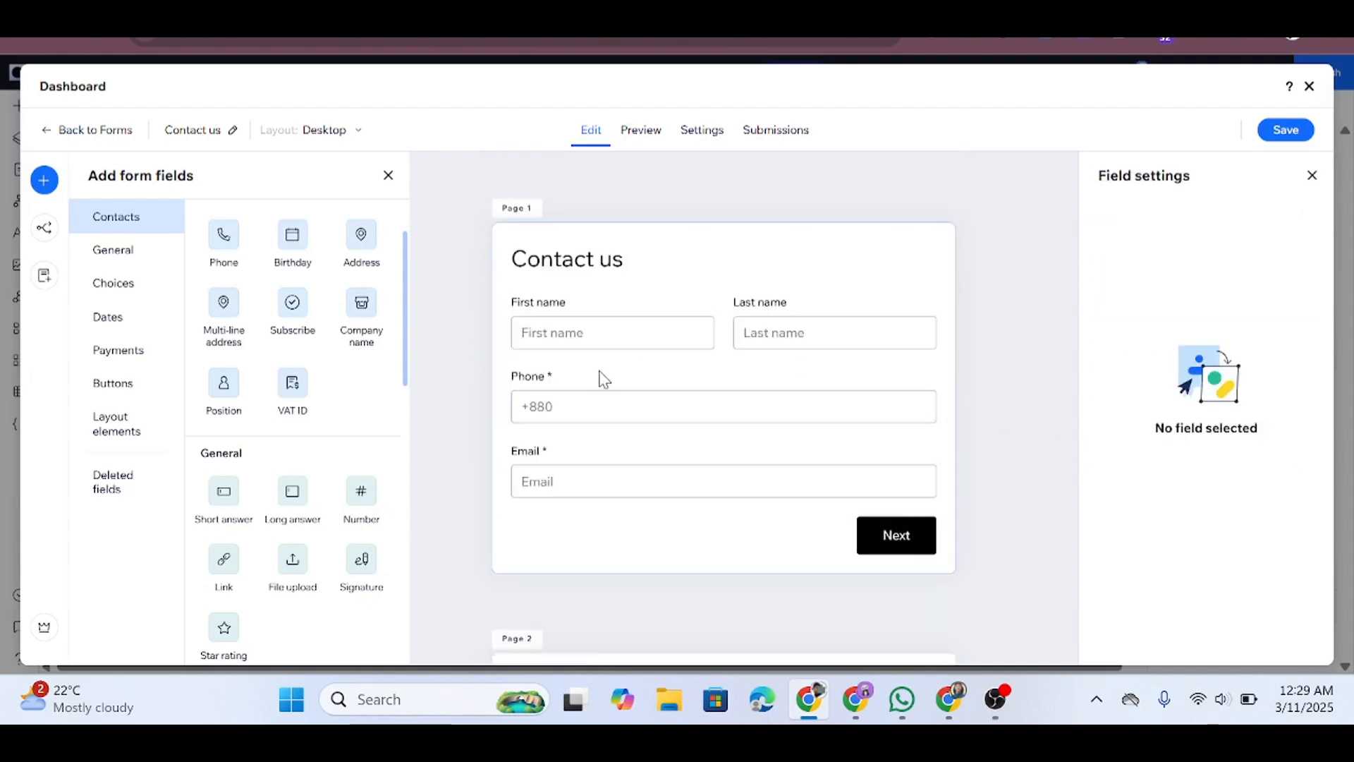
scroll(713, 387, "down", 5)
scroll(662, 416, "up", 3)
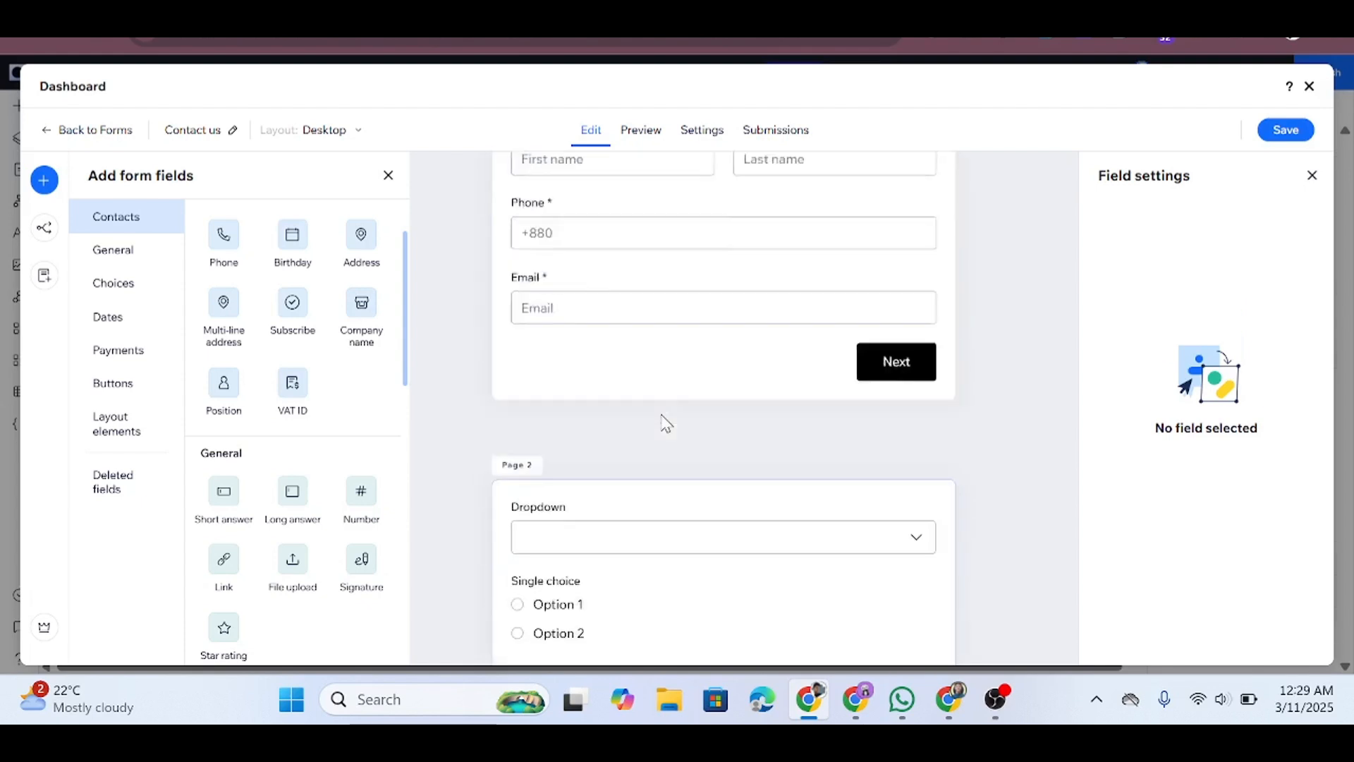
scroll(704, 353, "up", 3)
scroll(747, 354, "down", 2)
scroll(728, 350, "up", 2)
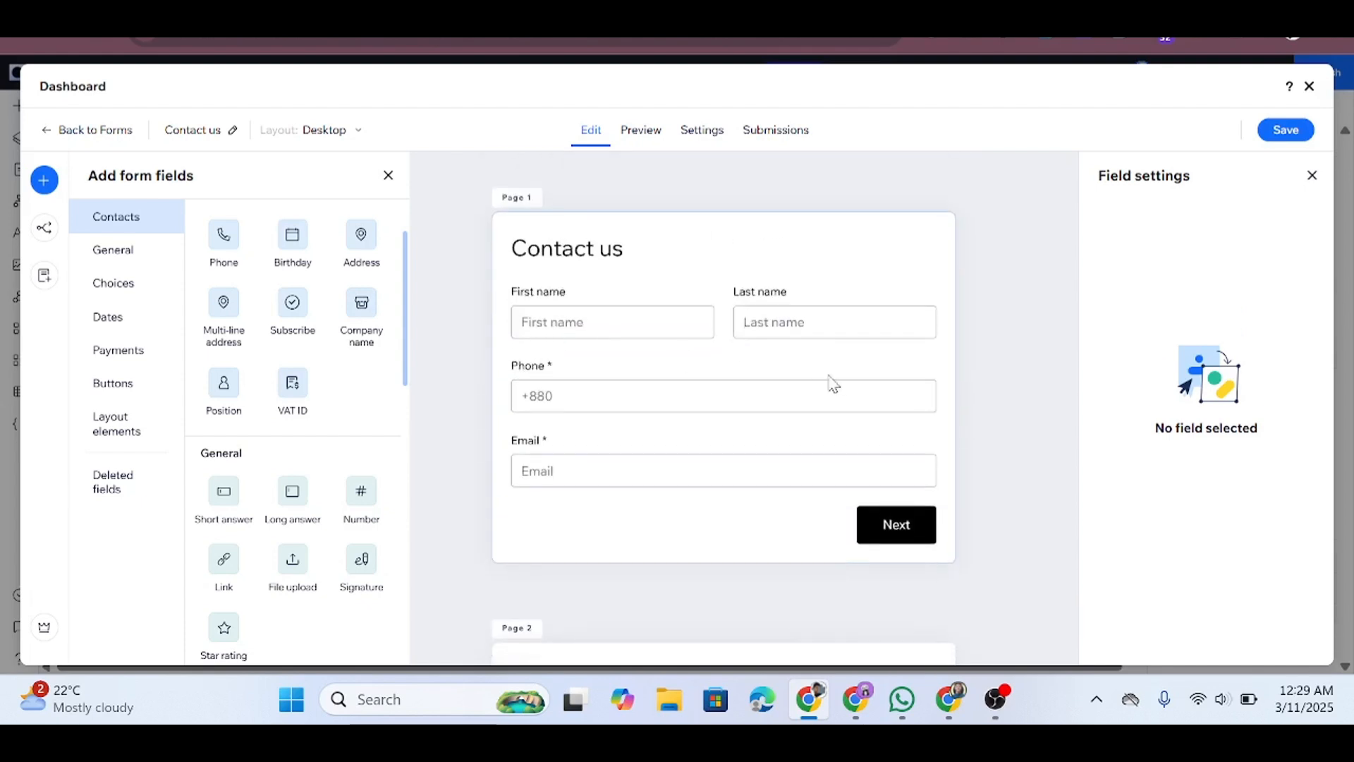
scroll(898, 550, "down", 5)
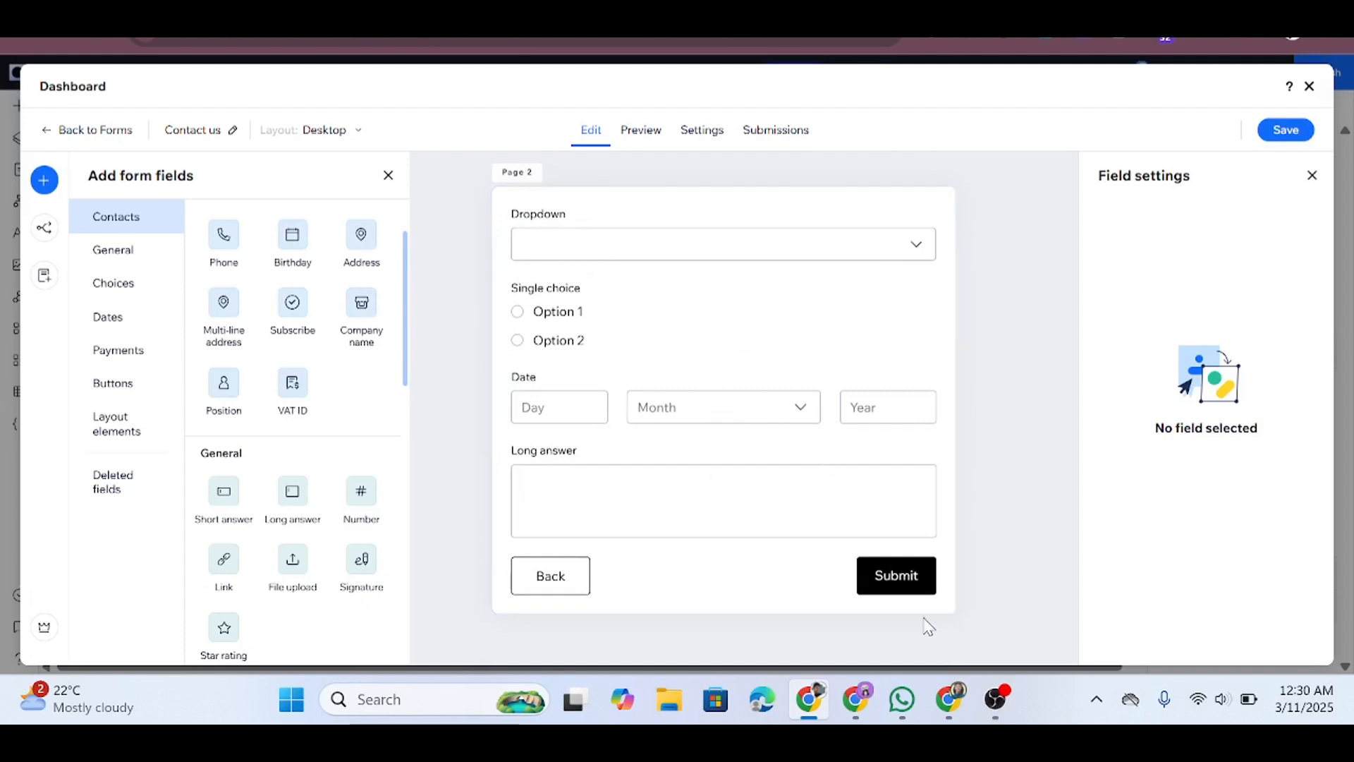
scroll(985, 447, "up", 5)
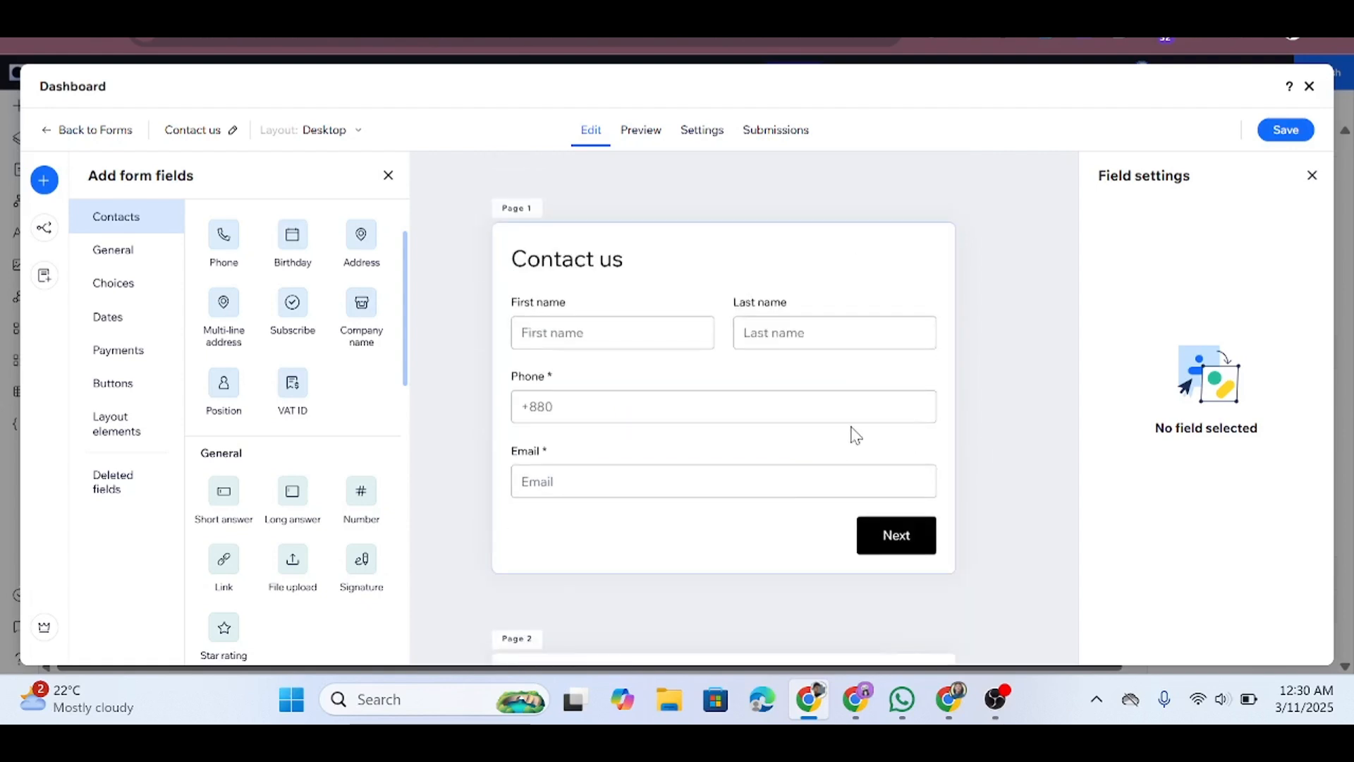
scroll(788, 487, "down", 5)
scroll(788, 486, "up", 5)
Save the Contact us form, close the form editor and deselect the form on the site page.
left_click(1286, 130)
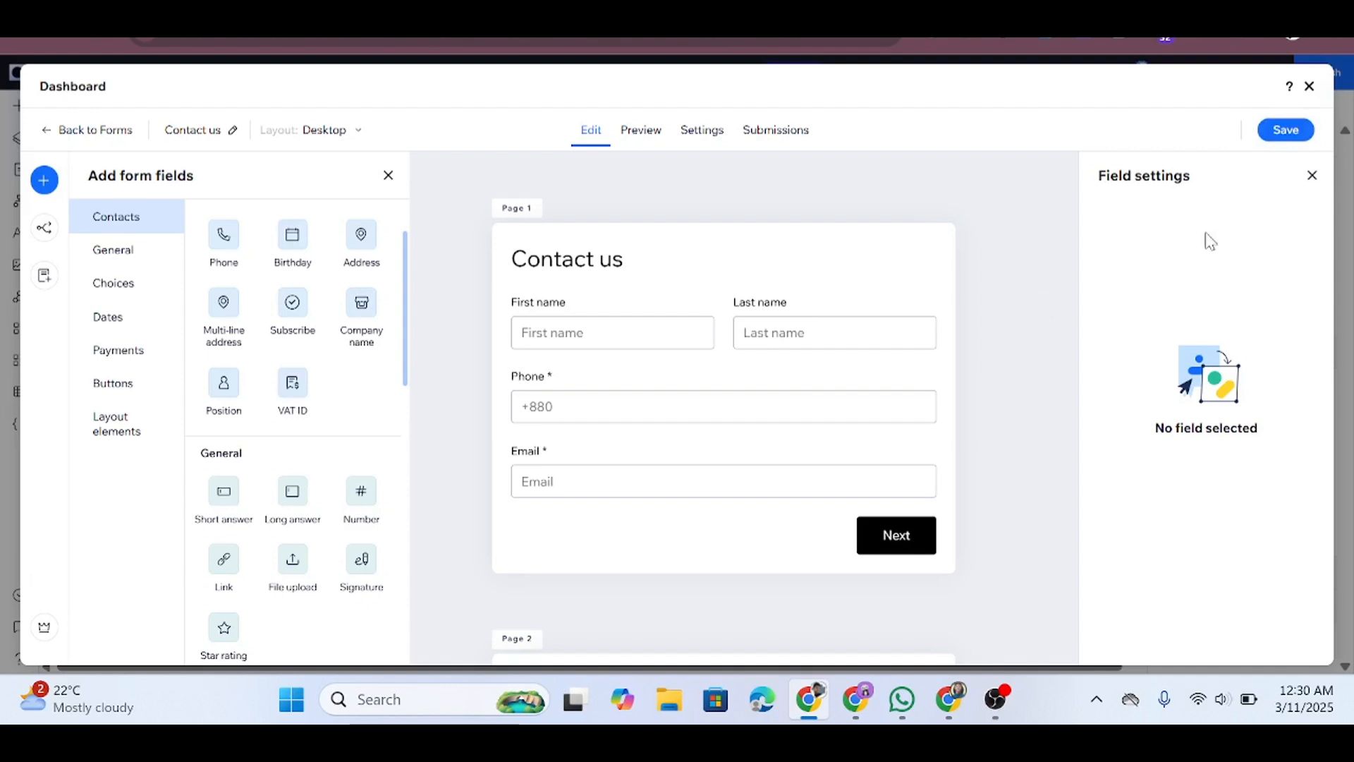
left_click(1308, 88)
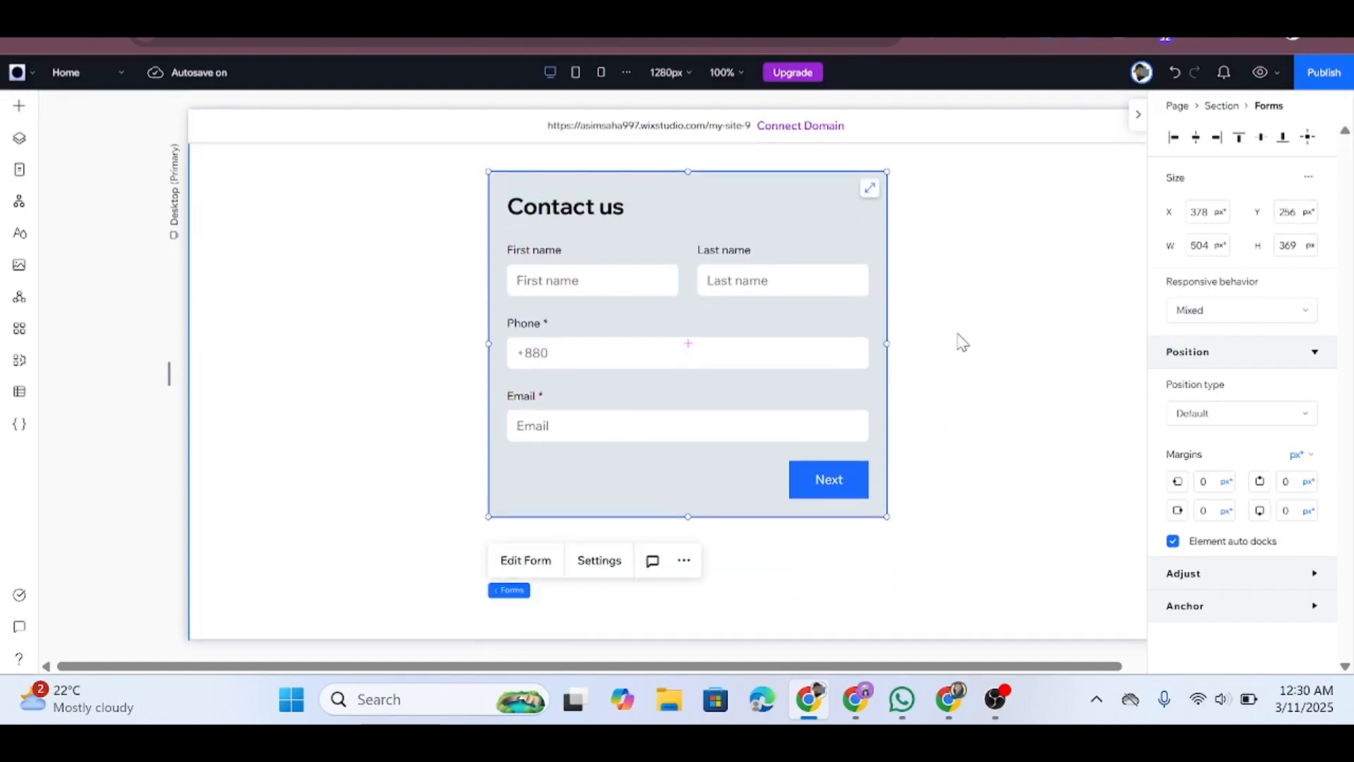
left_click(962, 342)
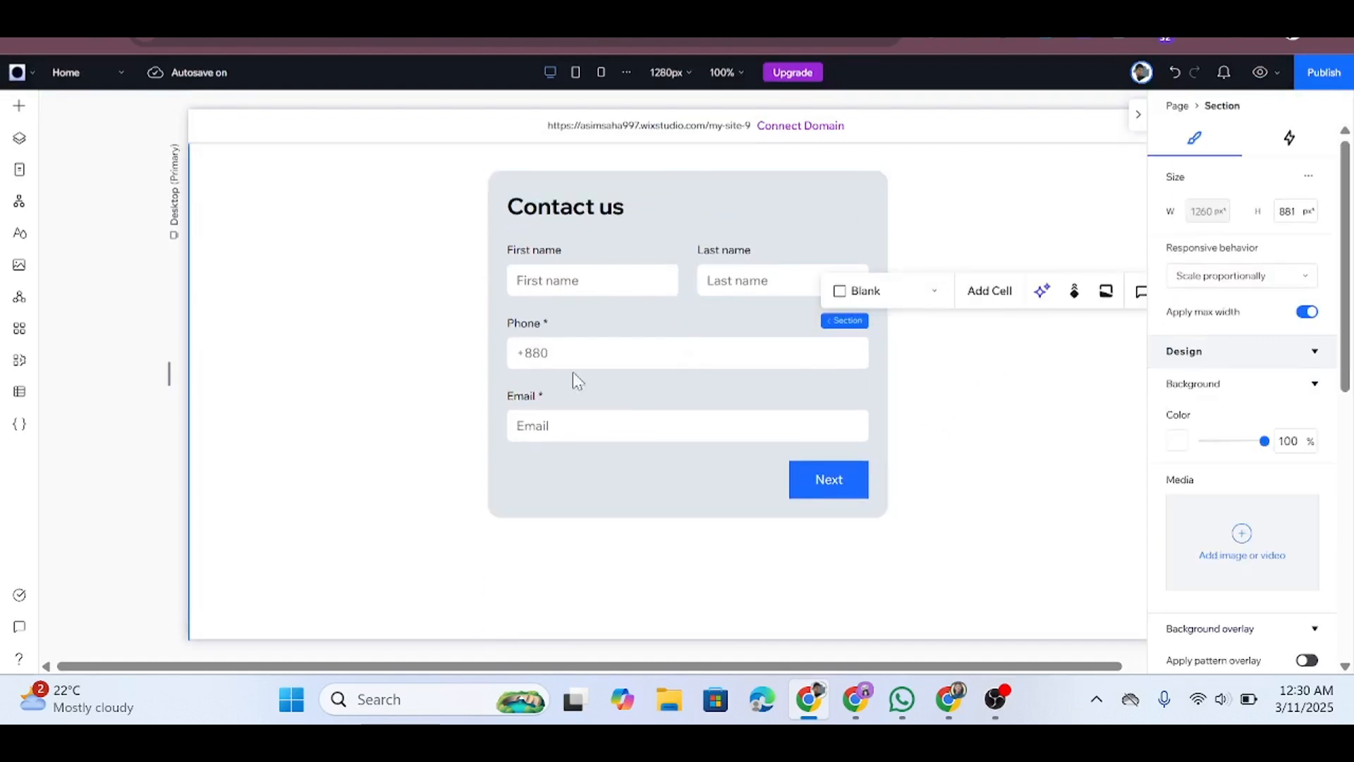
Preview the site, try the name, phone and email fields on the form's first page, and advance to page 2.
left_click(1259, 73)
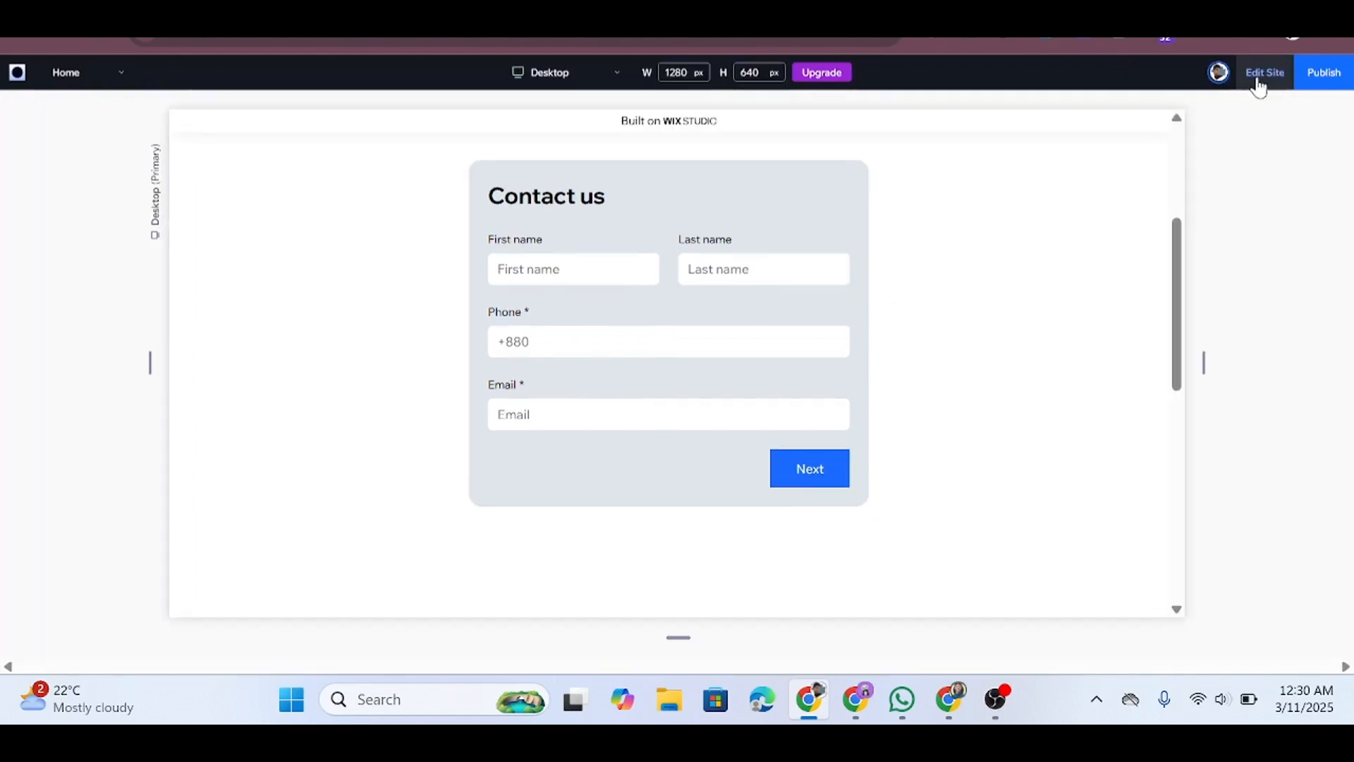
scroll(1066, 218, "up", 1)
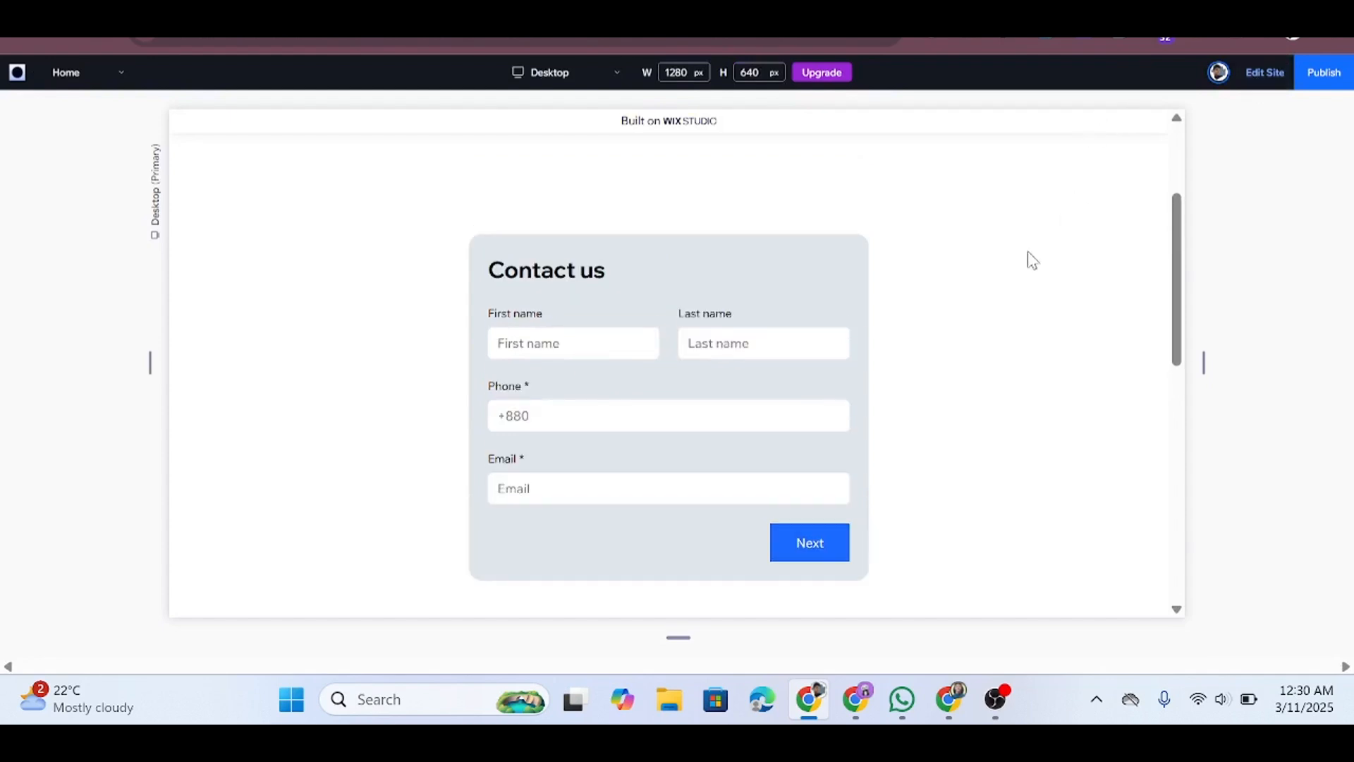
left_click(588, 336)
left_click(699, 343)
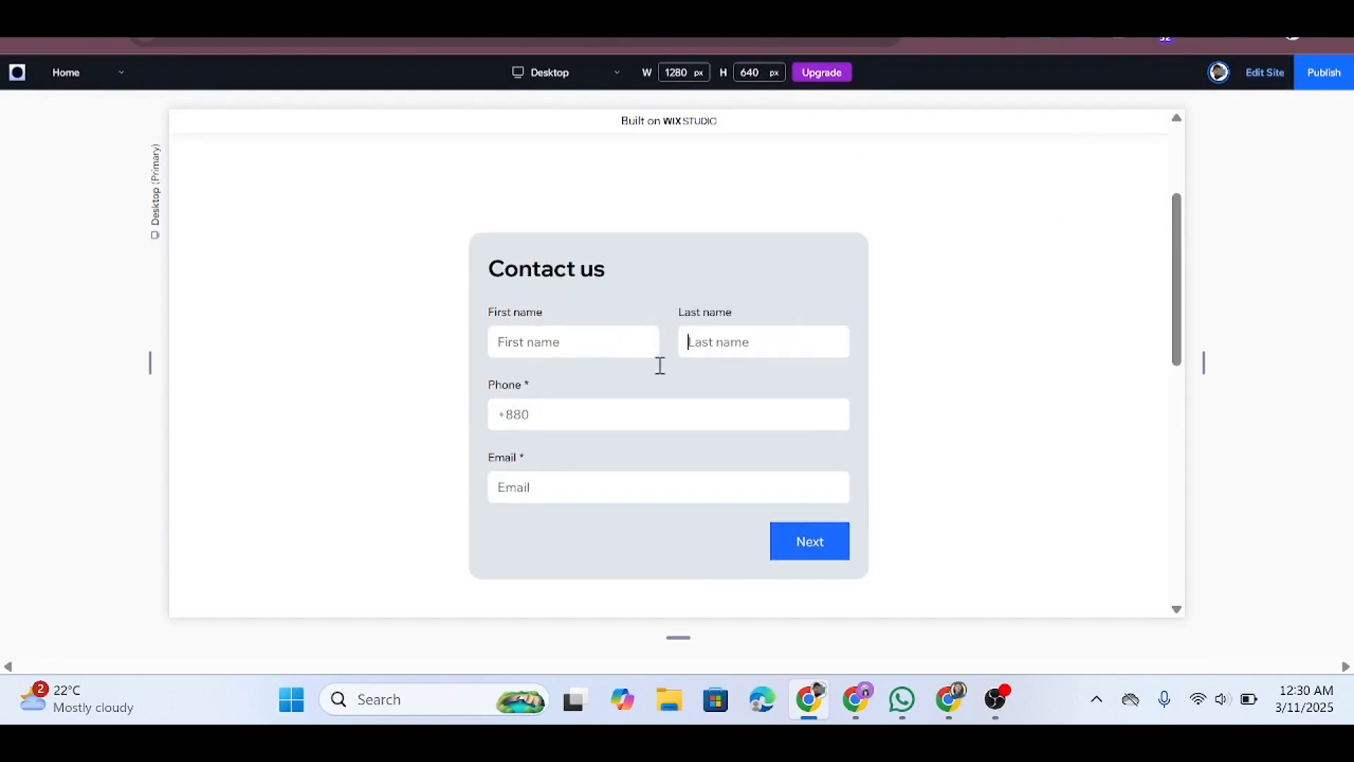
left_click(551, 406)
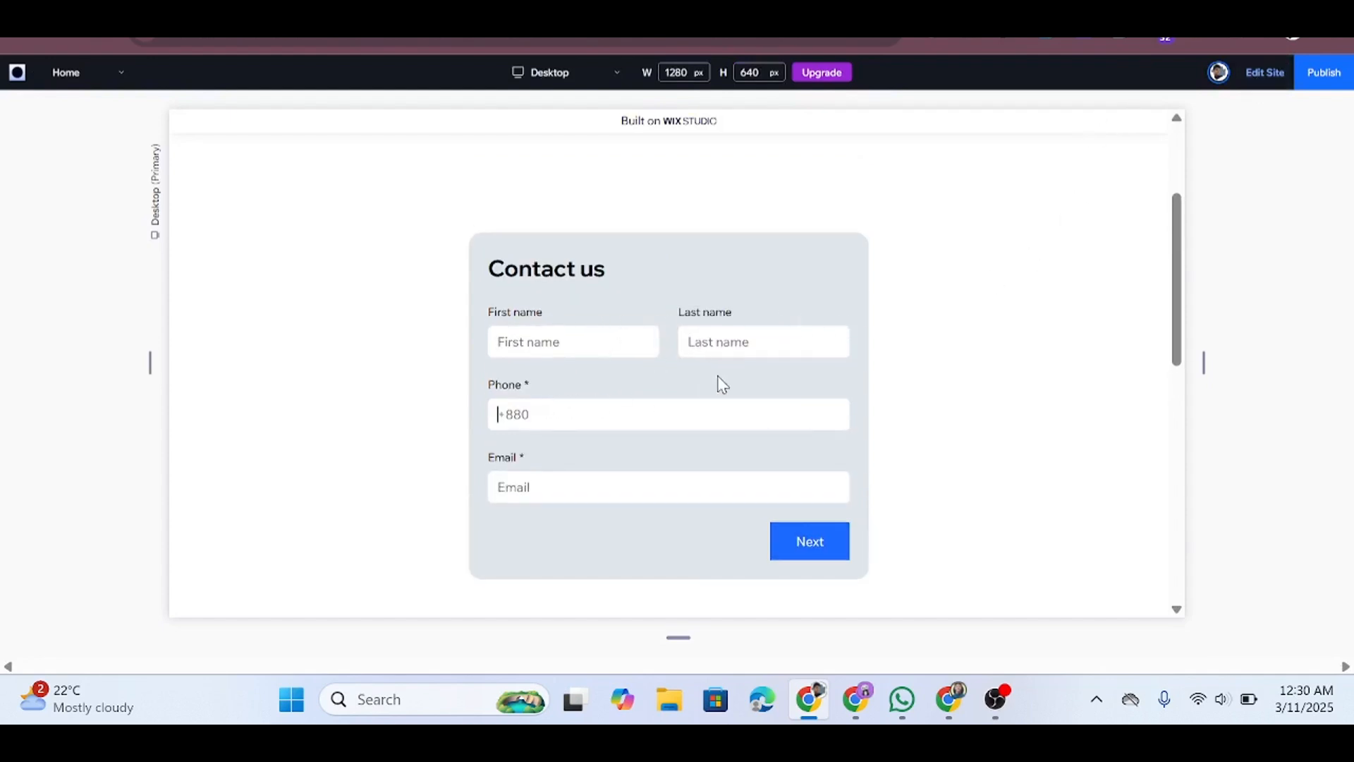
left_click(557, 488)
left_click(798, 557)
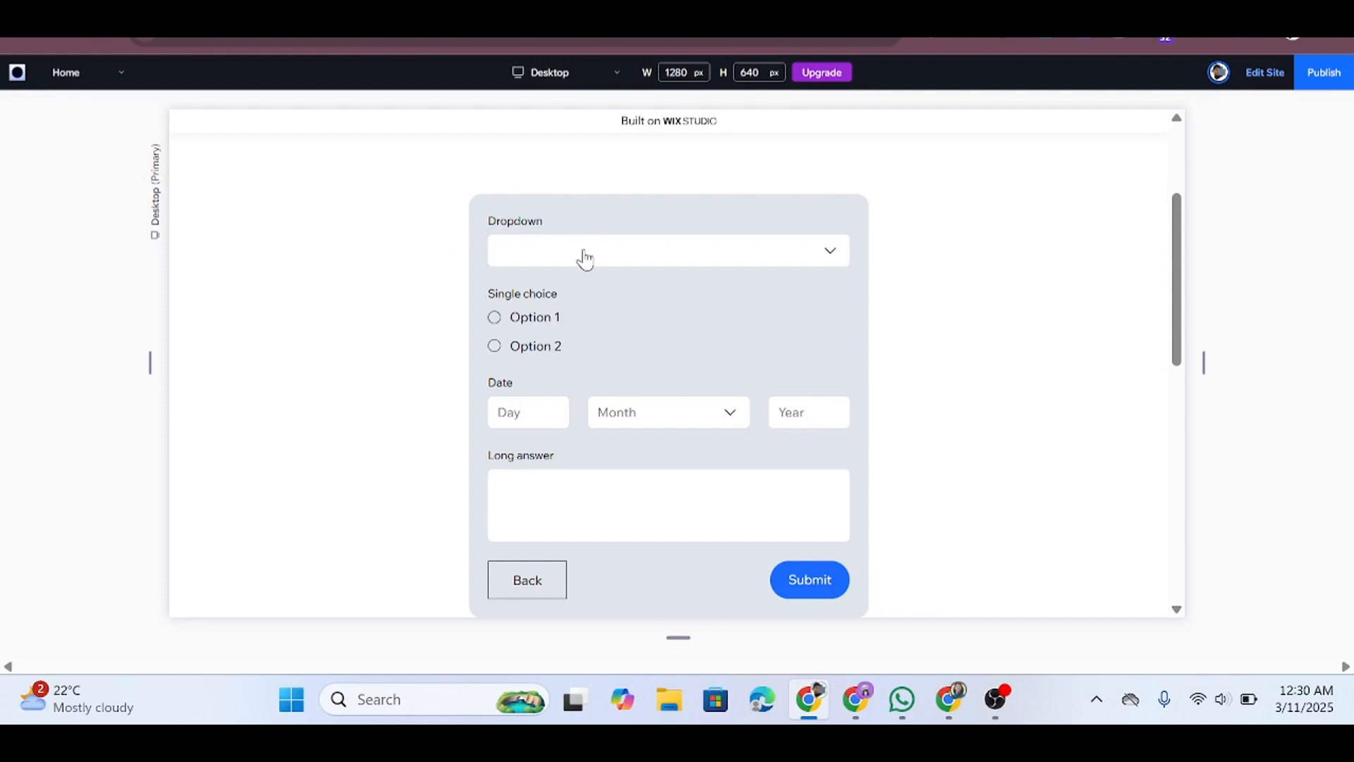
Try the Dropdown, Date and Long answer fields on page 2 of the previewed form and submit it empty.
left_click(720, 263)
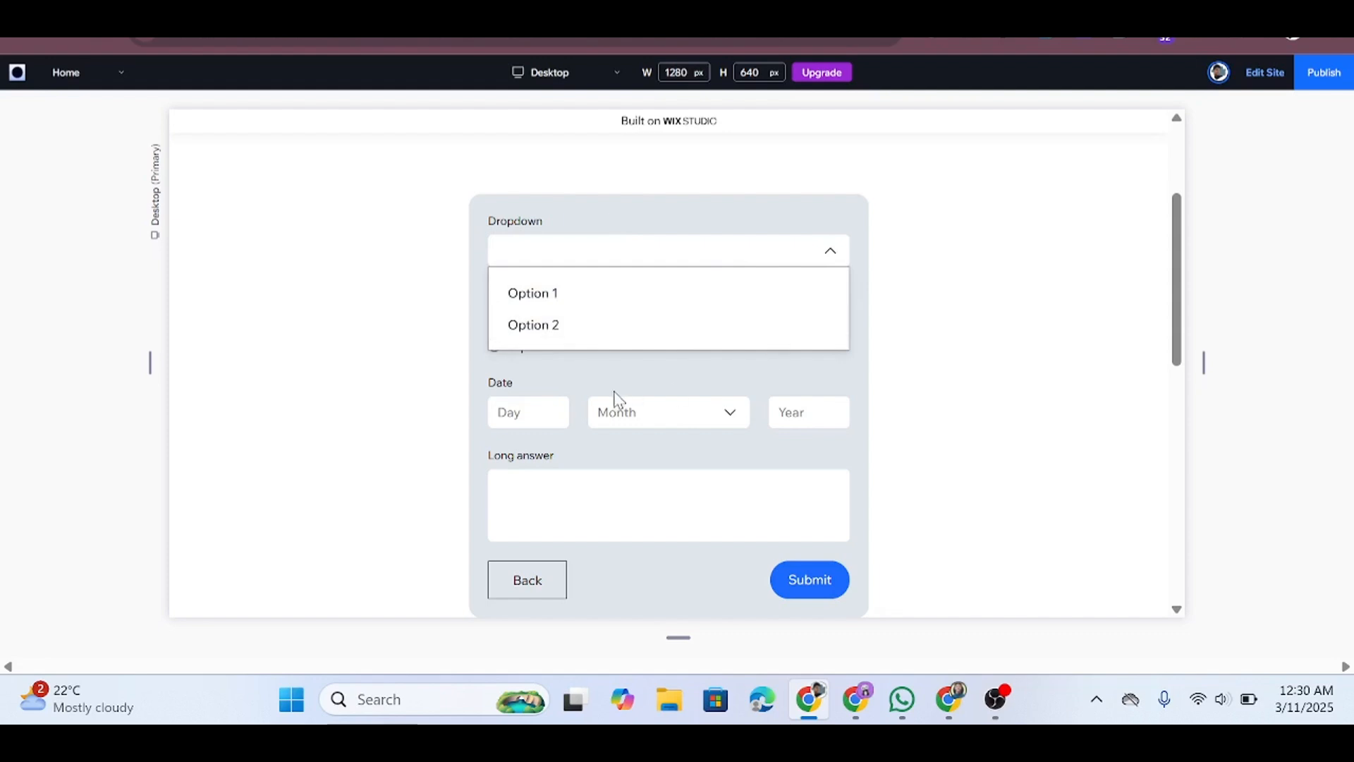
left_click(536, 409)
left_click(674, 418)
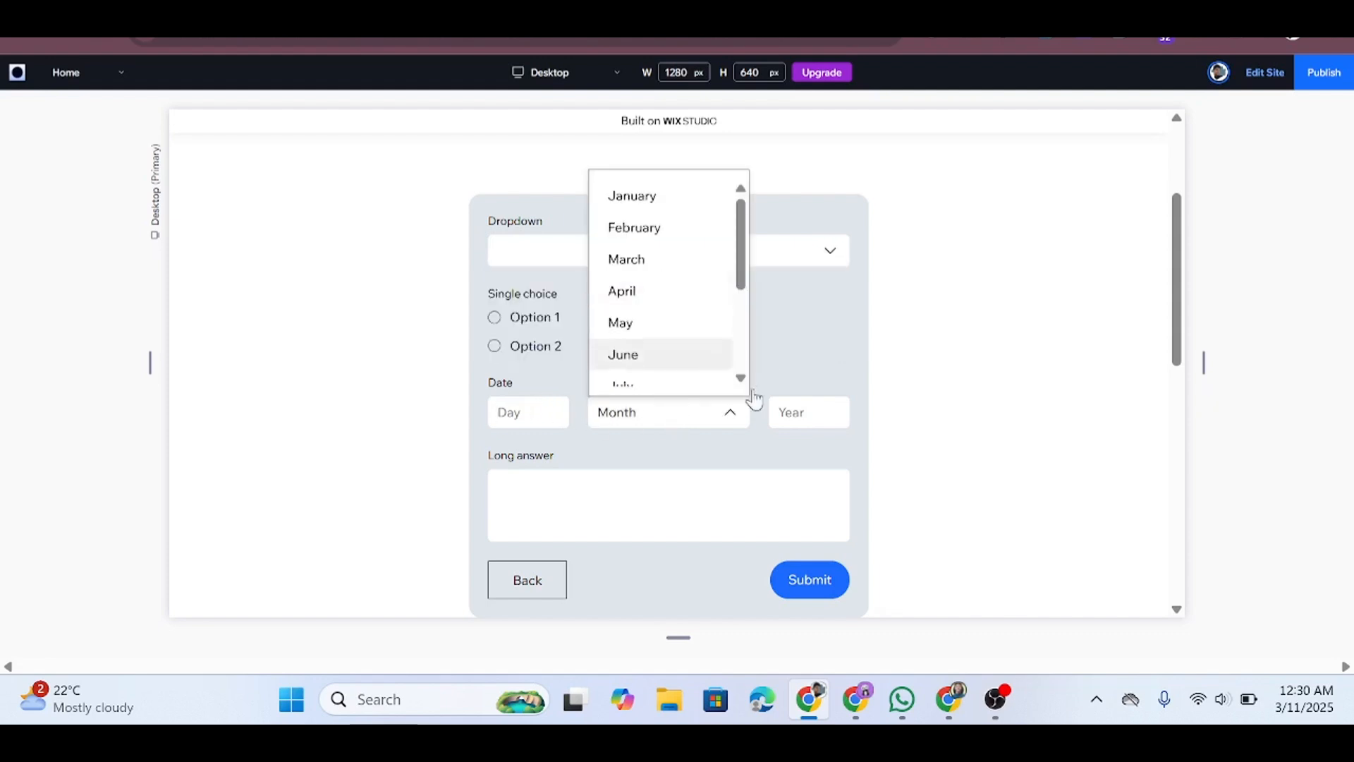
left_click(821, 408)
left_click(575, 518)
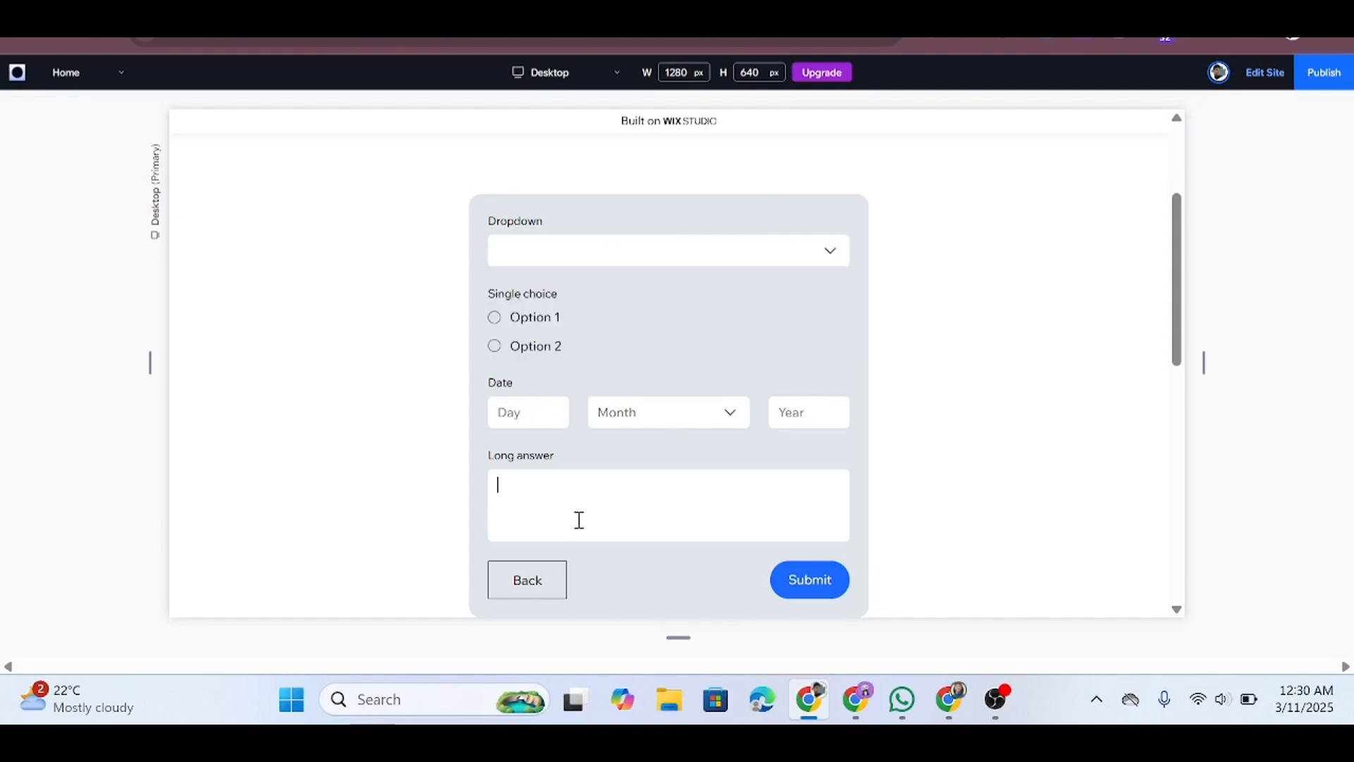
left_click(809, 581)
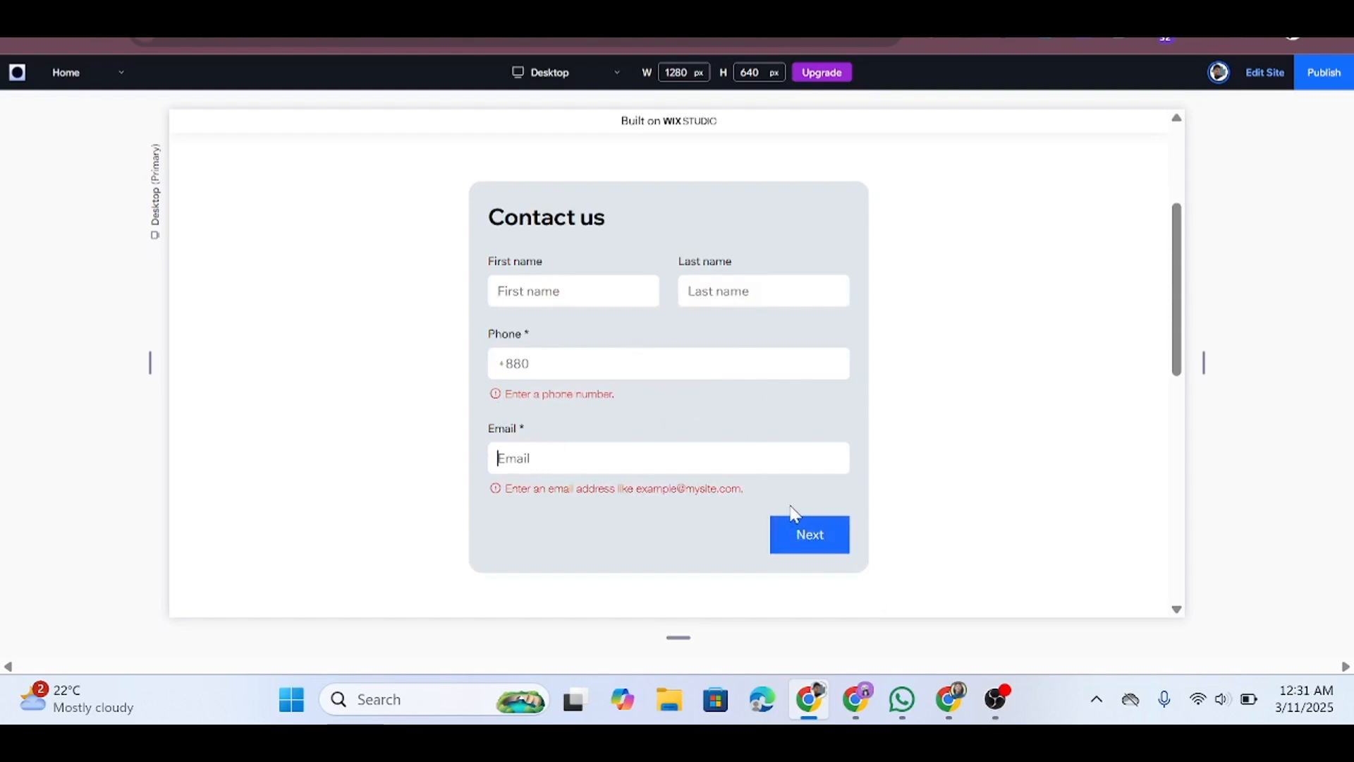
Return to page 2 of the previewed form, choose Option 2 for both Dropdown and Single choice, and go back to page 1.
left_click(818, 544)
left_click(514, 224)
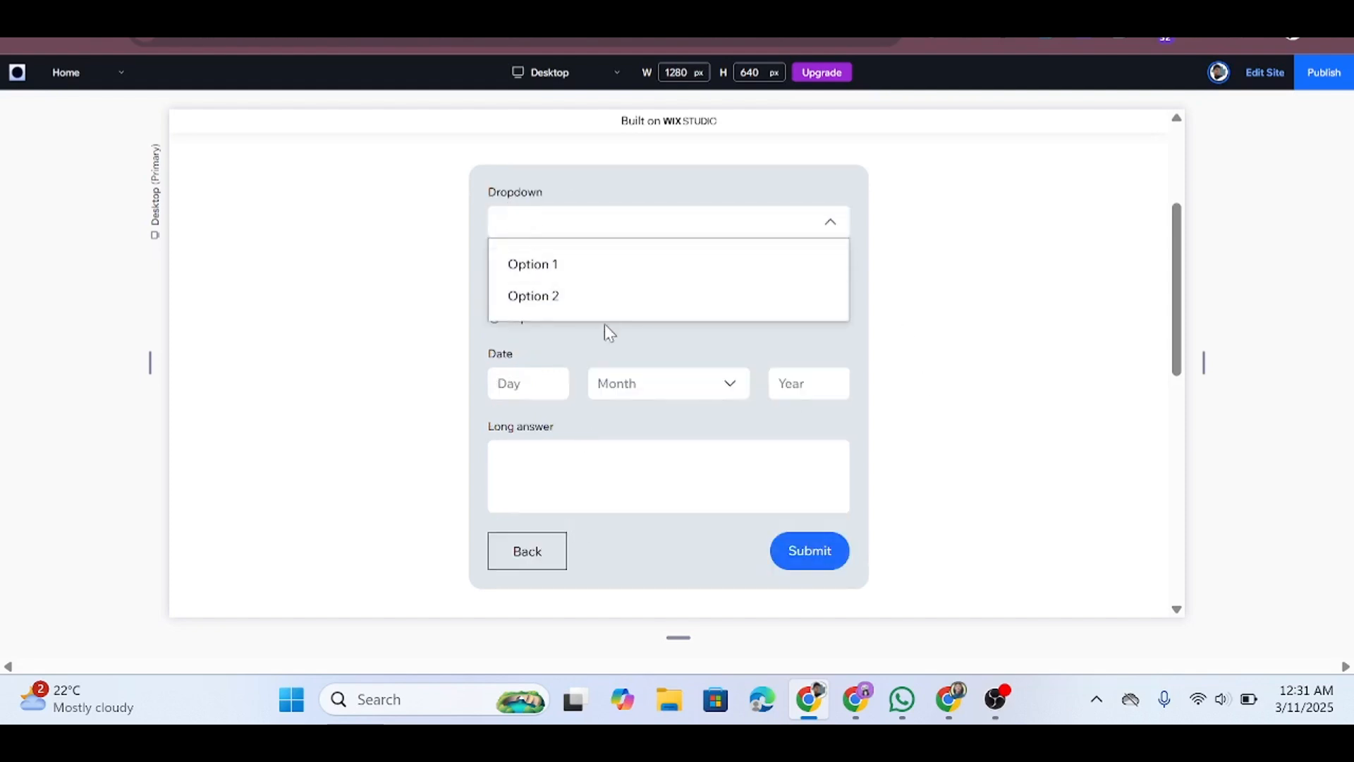
left_click(573, 298)
left_click(522, 317)
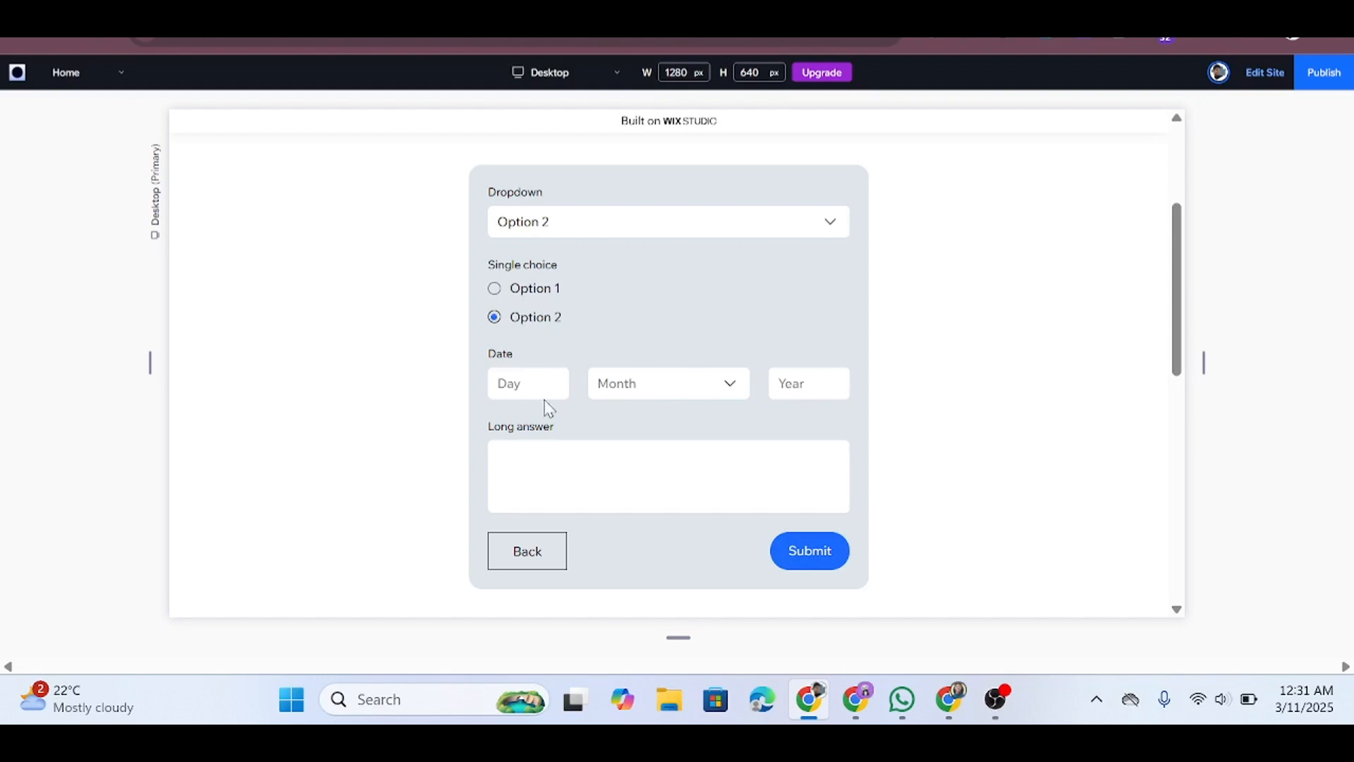
left_click(643, 486)
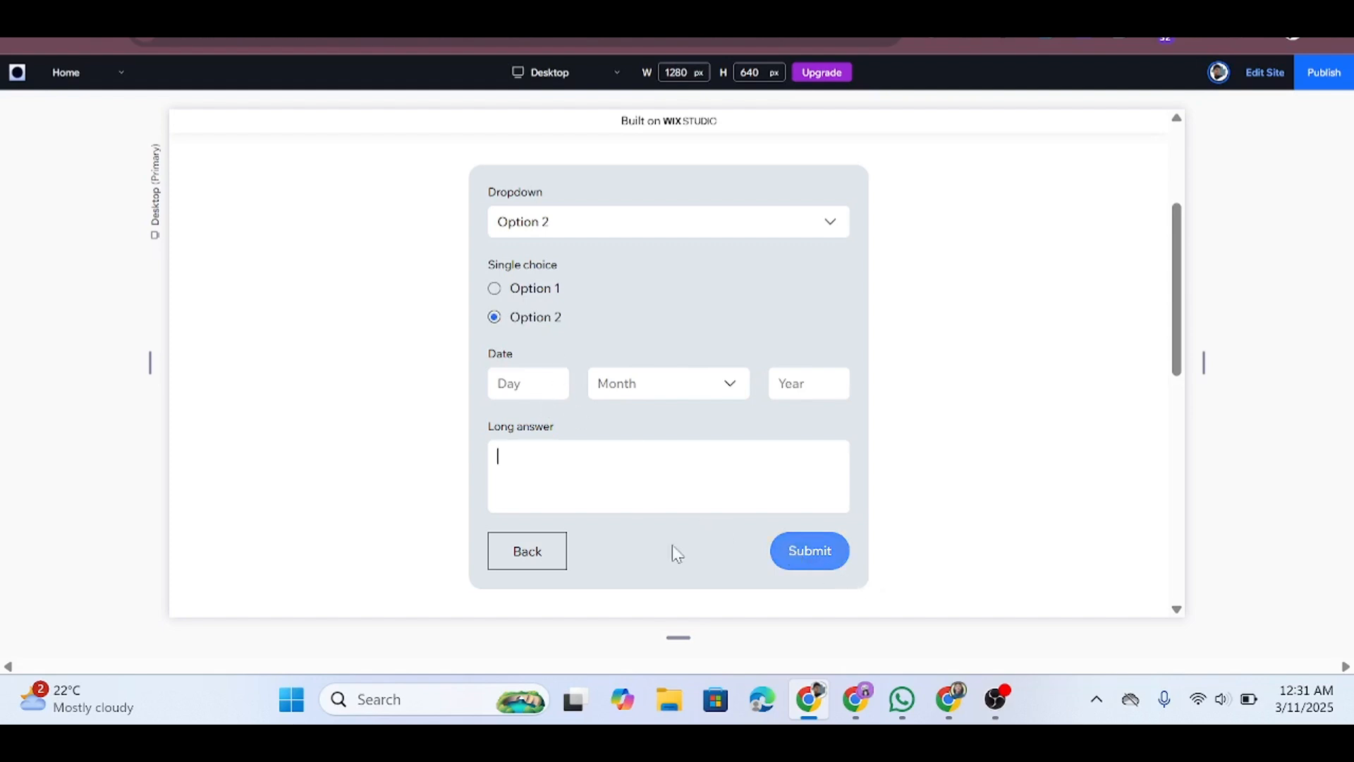
left_click(514, 555)
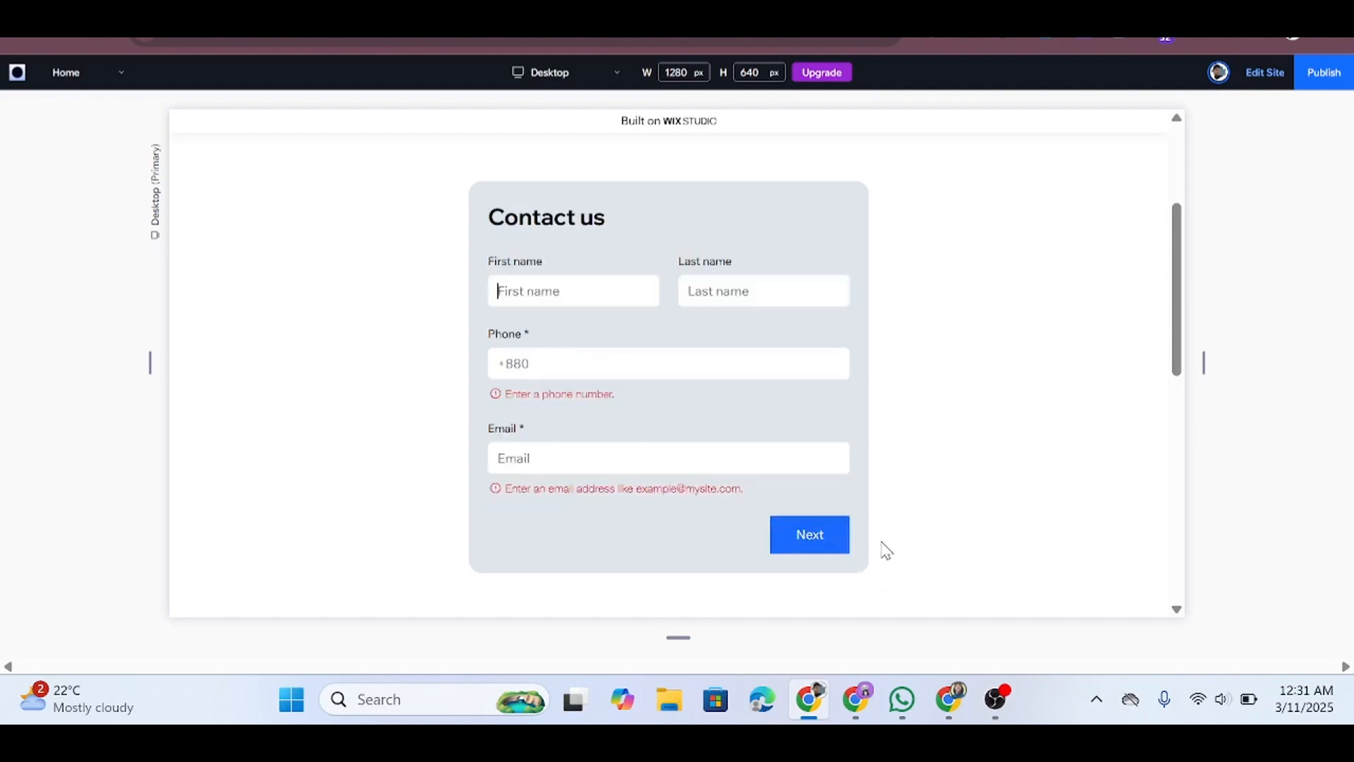
Leave the preview, select the Contact us form, and dismiss the publish prompt with Don't ask again enabled.
left_click(1261, 84)
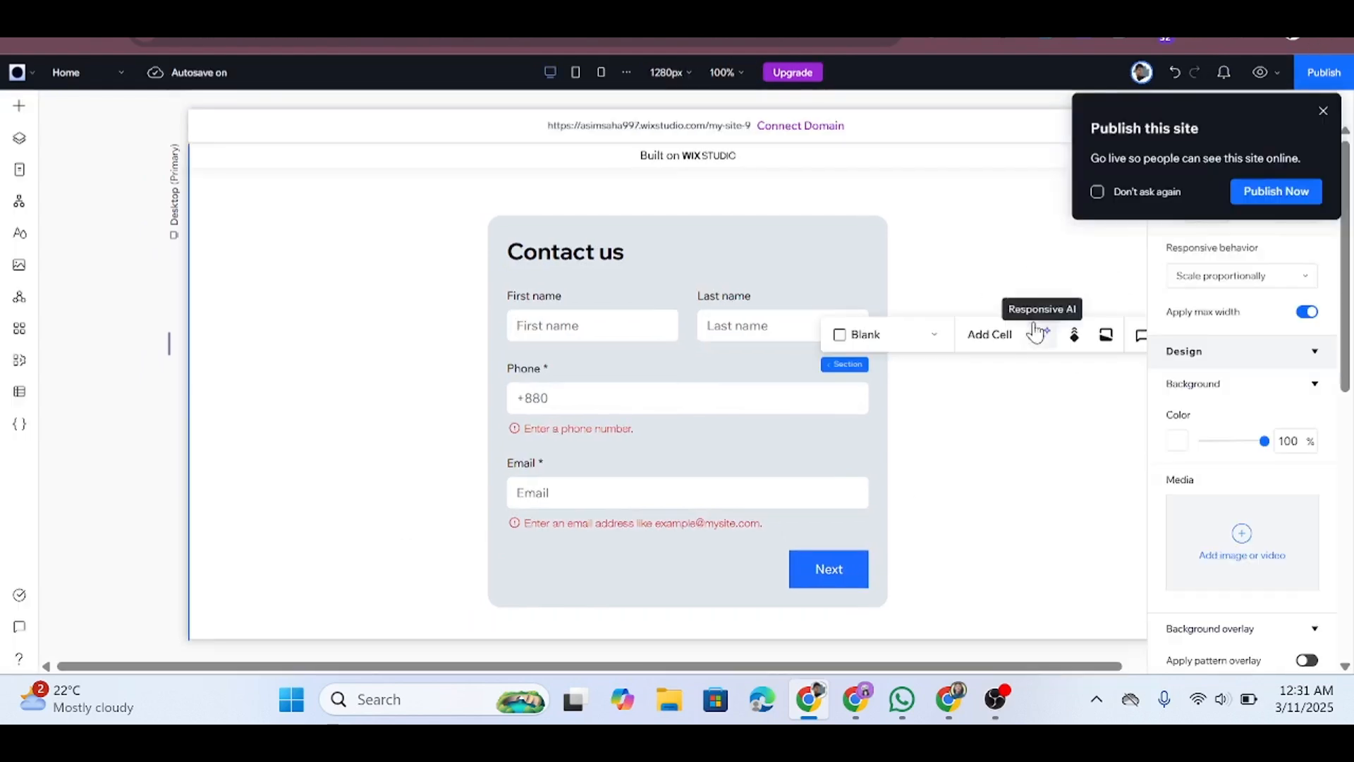
left_click(671, 228)
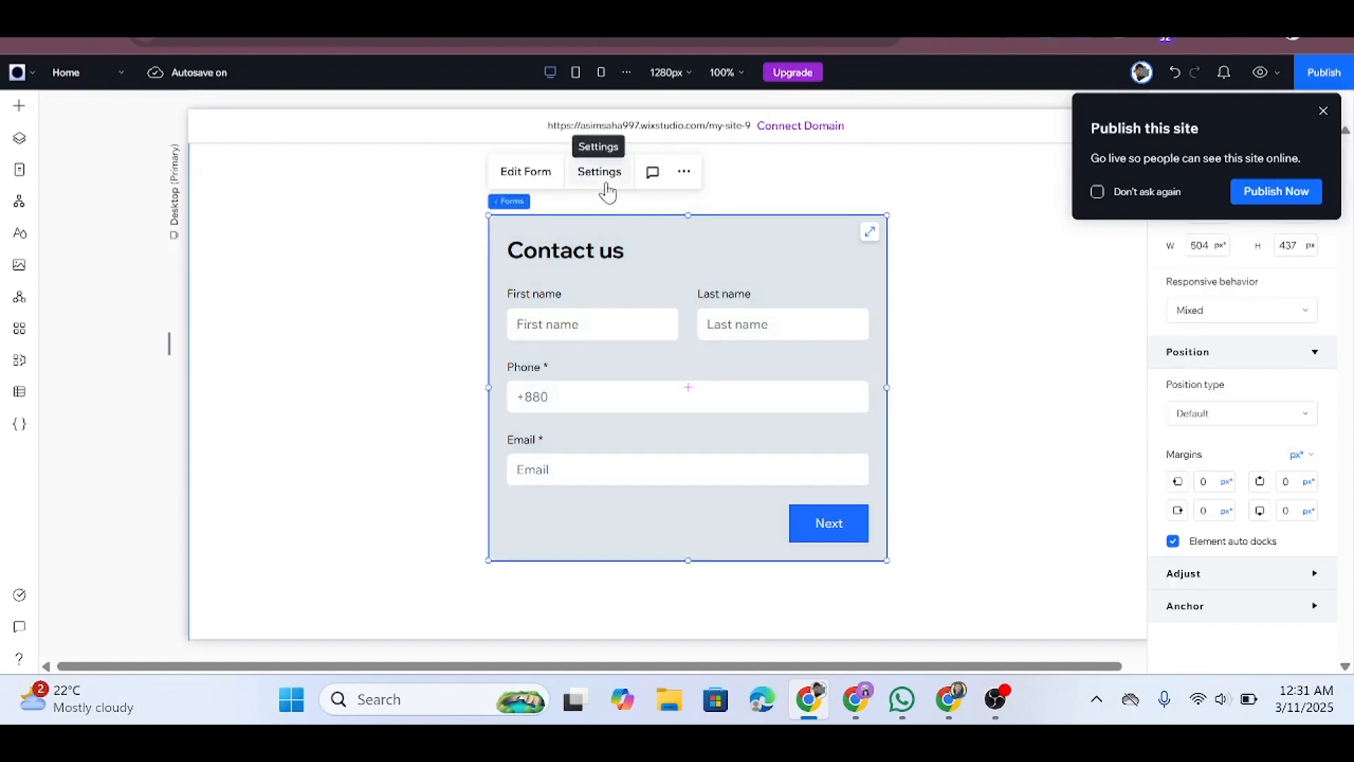
left_click(553, 331)
left_click(553, 348)
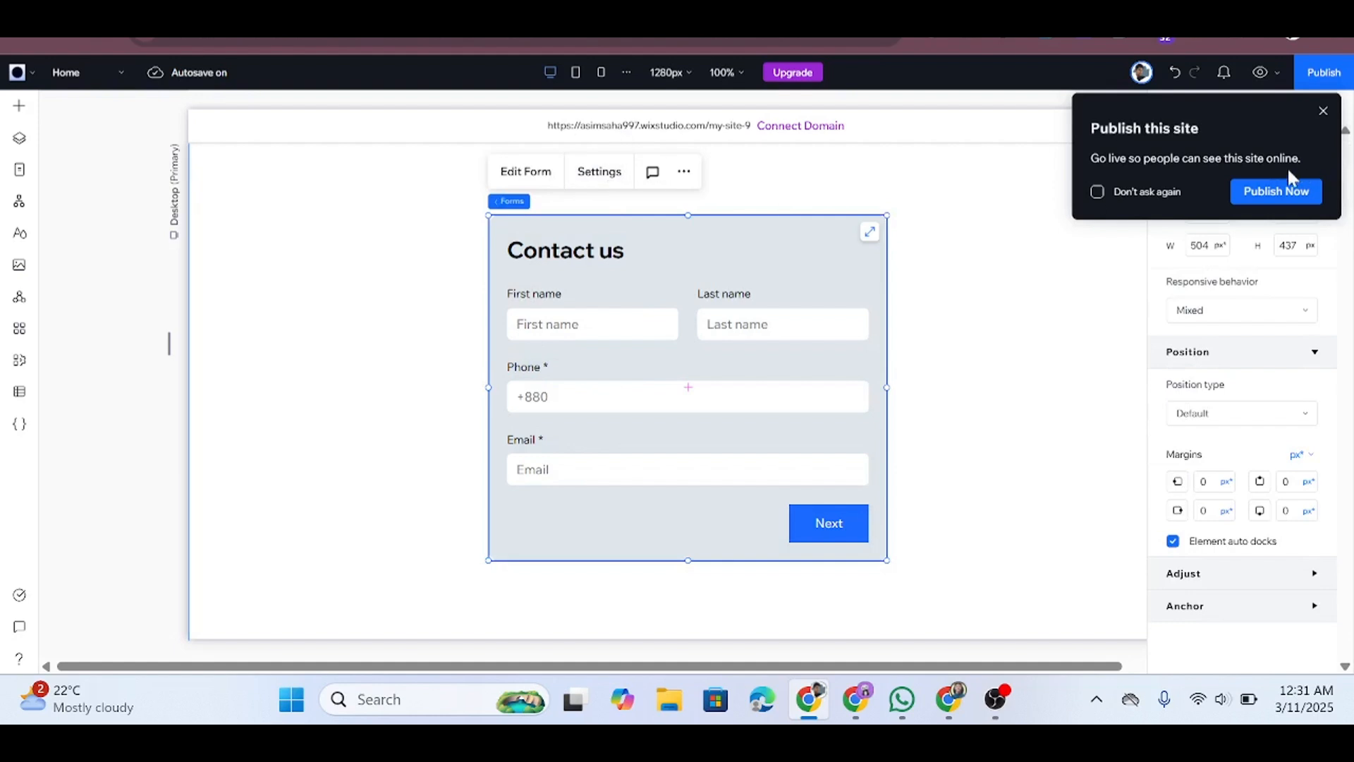
left_click(1114, 196)
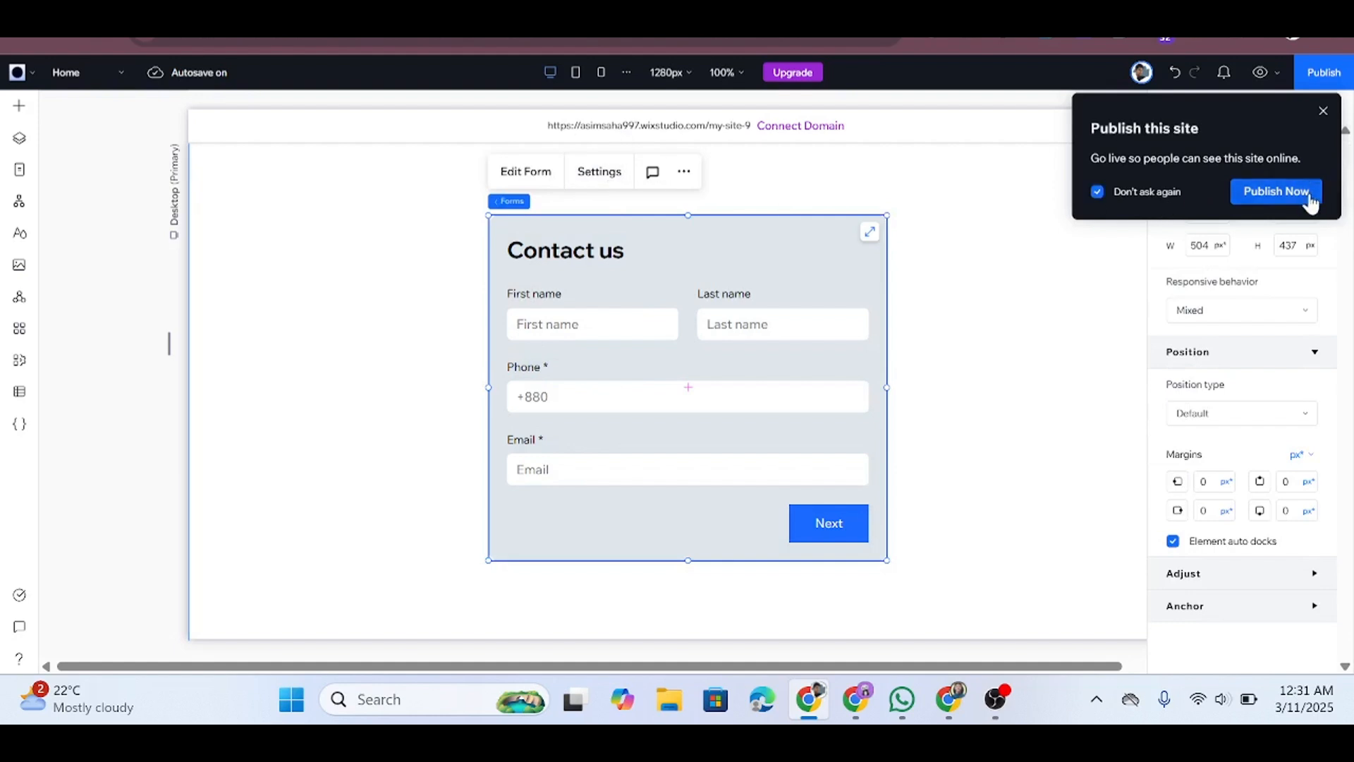
left_click(1323, 111)
Set the spacing between rows to 68 px in the Contact us form's layout settings.
left_click(604, 182)
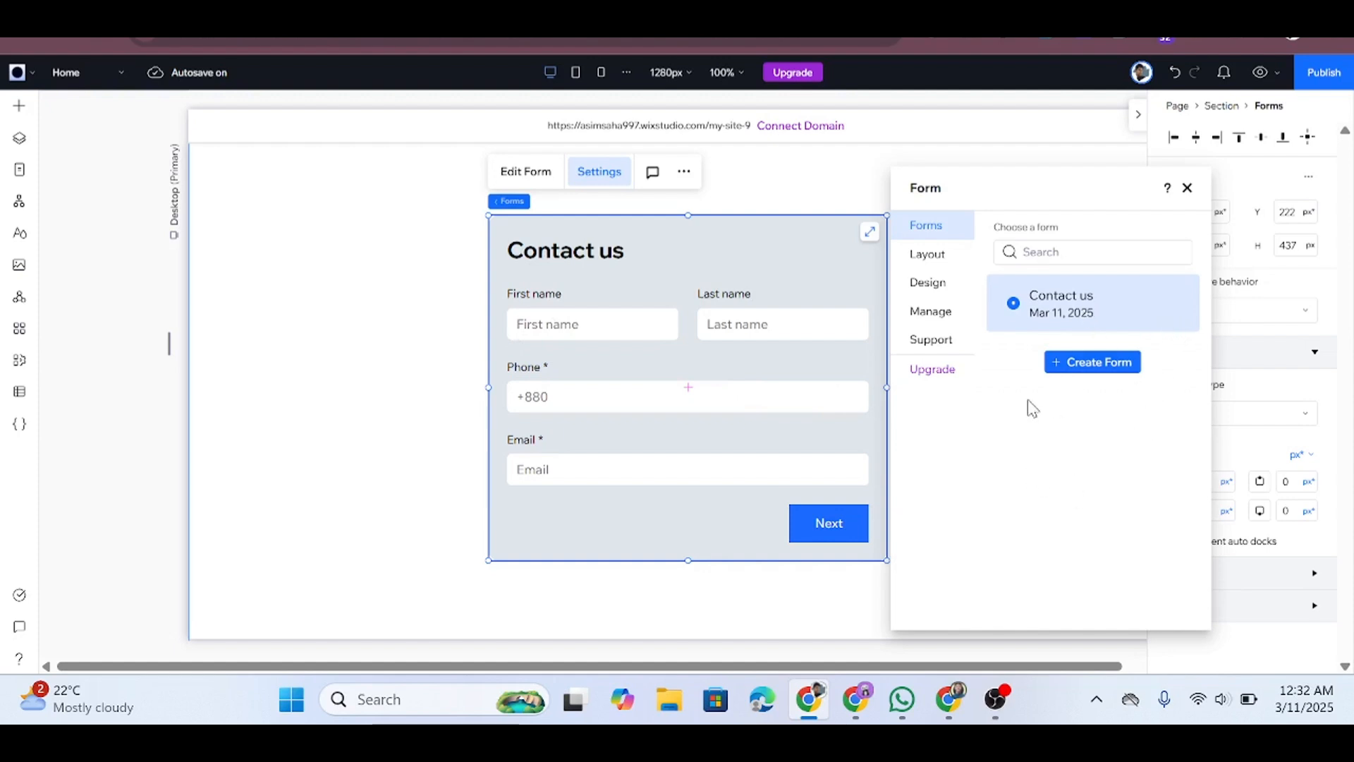
left_click(931, 251)
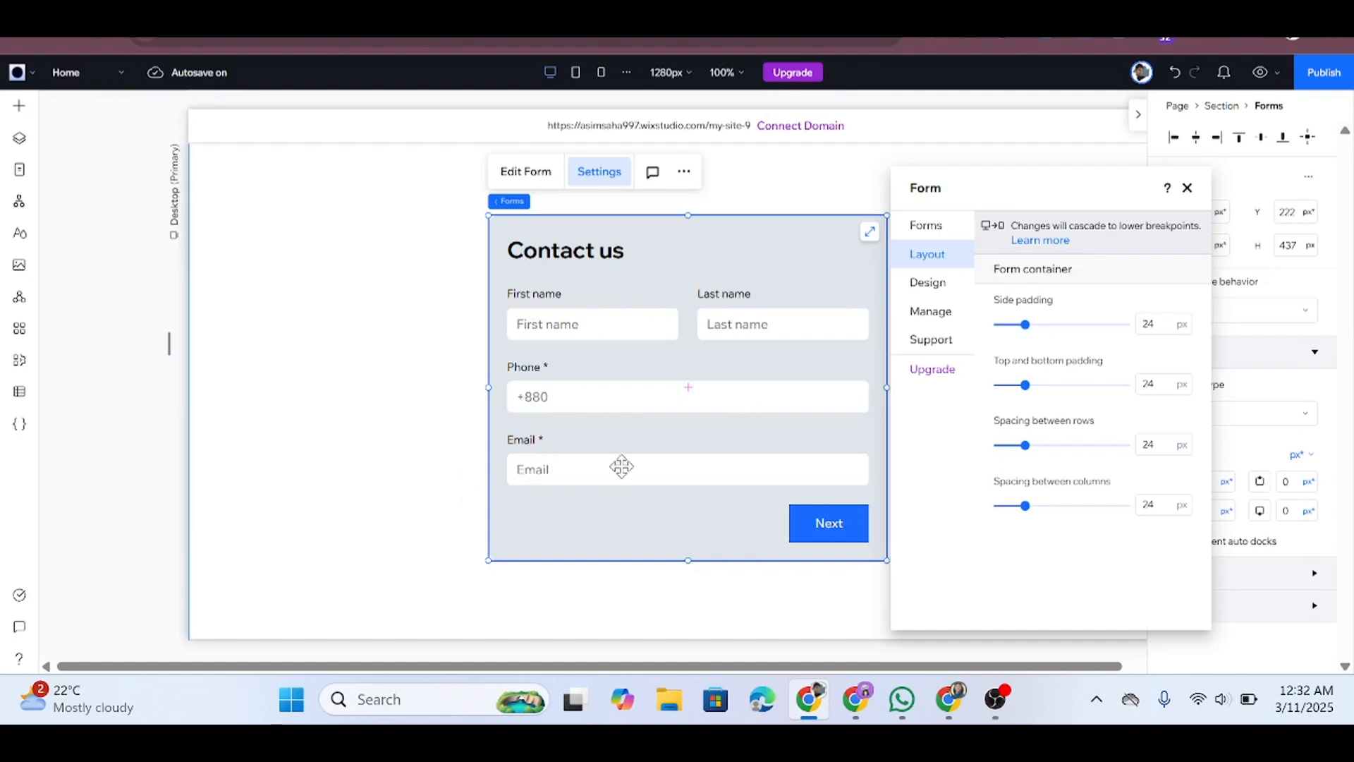
left_click(1086, 445)
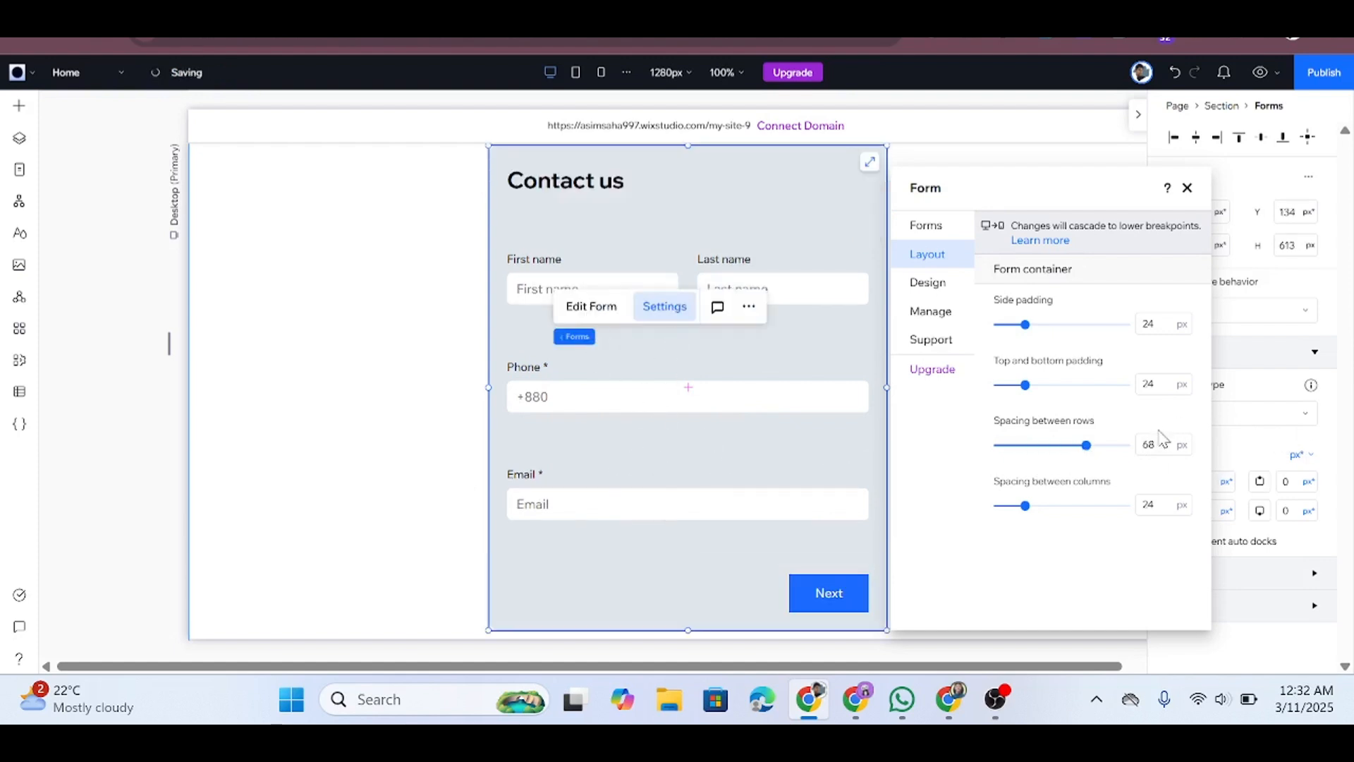
Undo the row spacing change, and try a 60 px spacing between columns before undoing that too.
left_click(1177, 73)
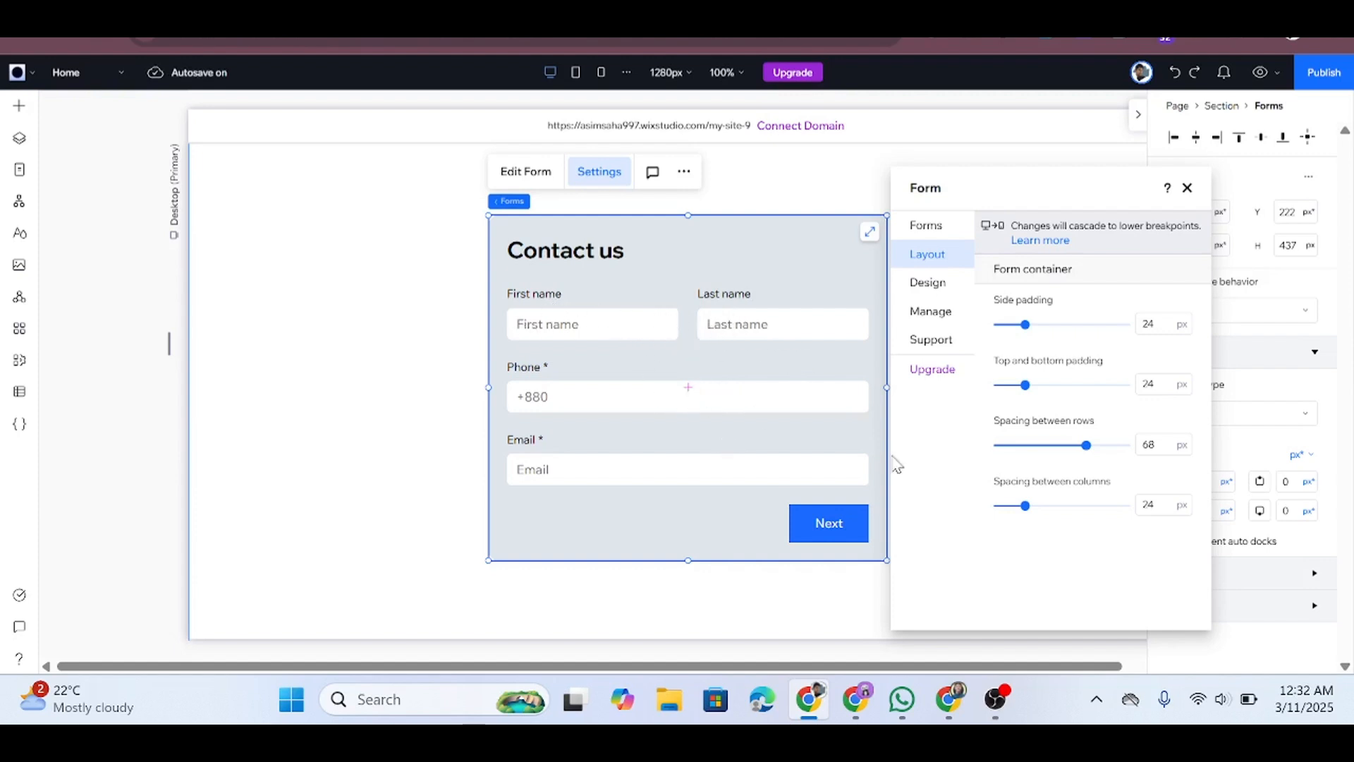
left_click(1076, 505)
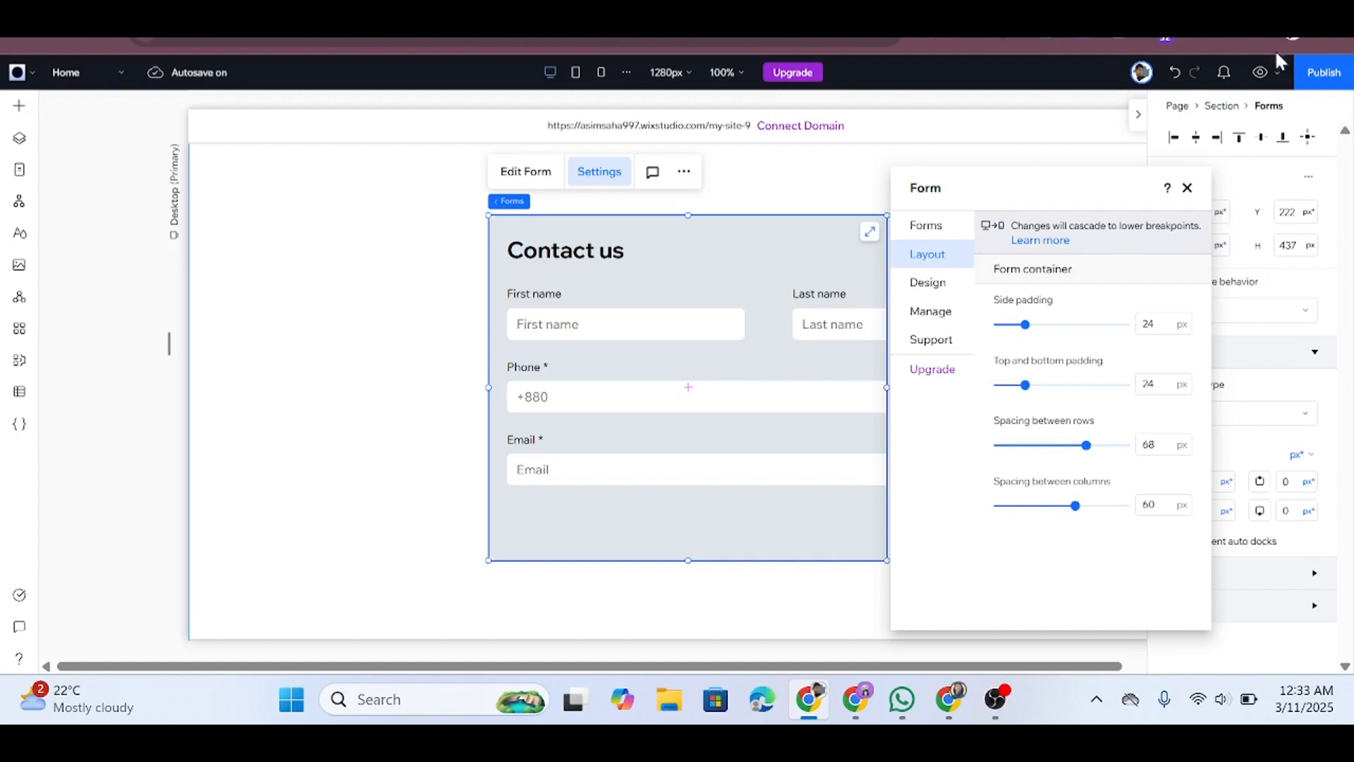
left_click(1176, 77)
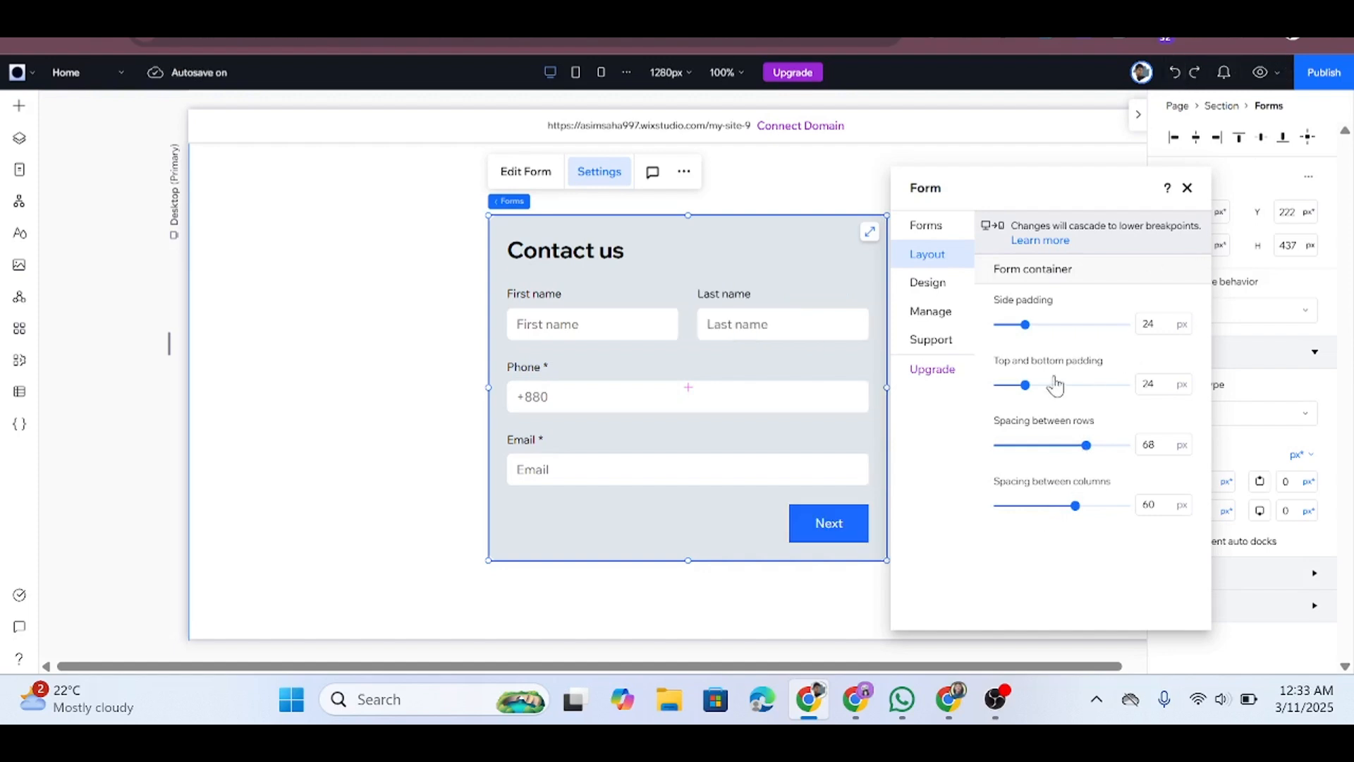
Set the form background's fill to the grey theme color #C2C2C2 after trying blue and light grey.
left_click(931, 286)
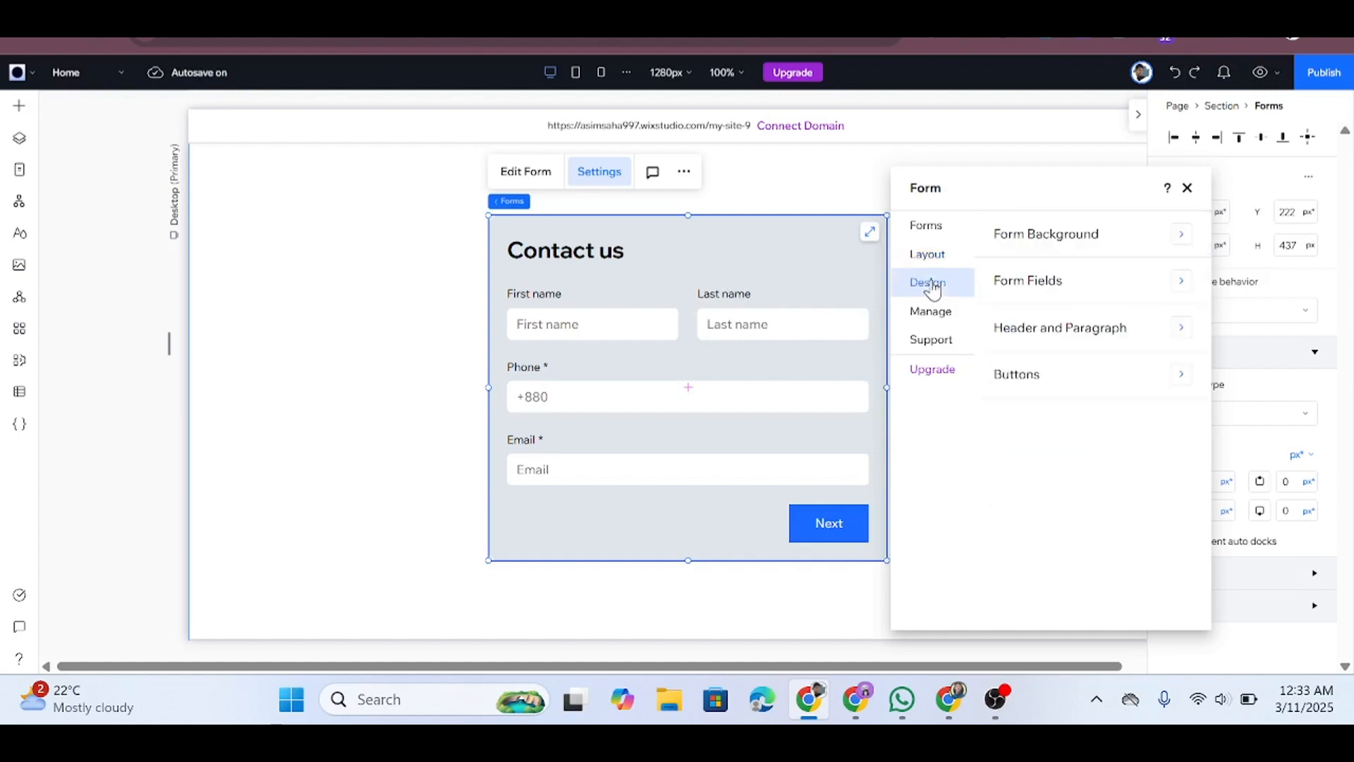
left_click(1061, 233)
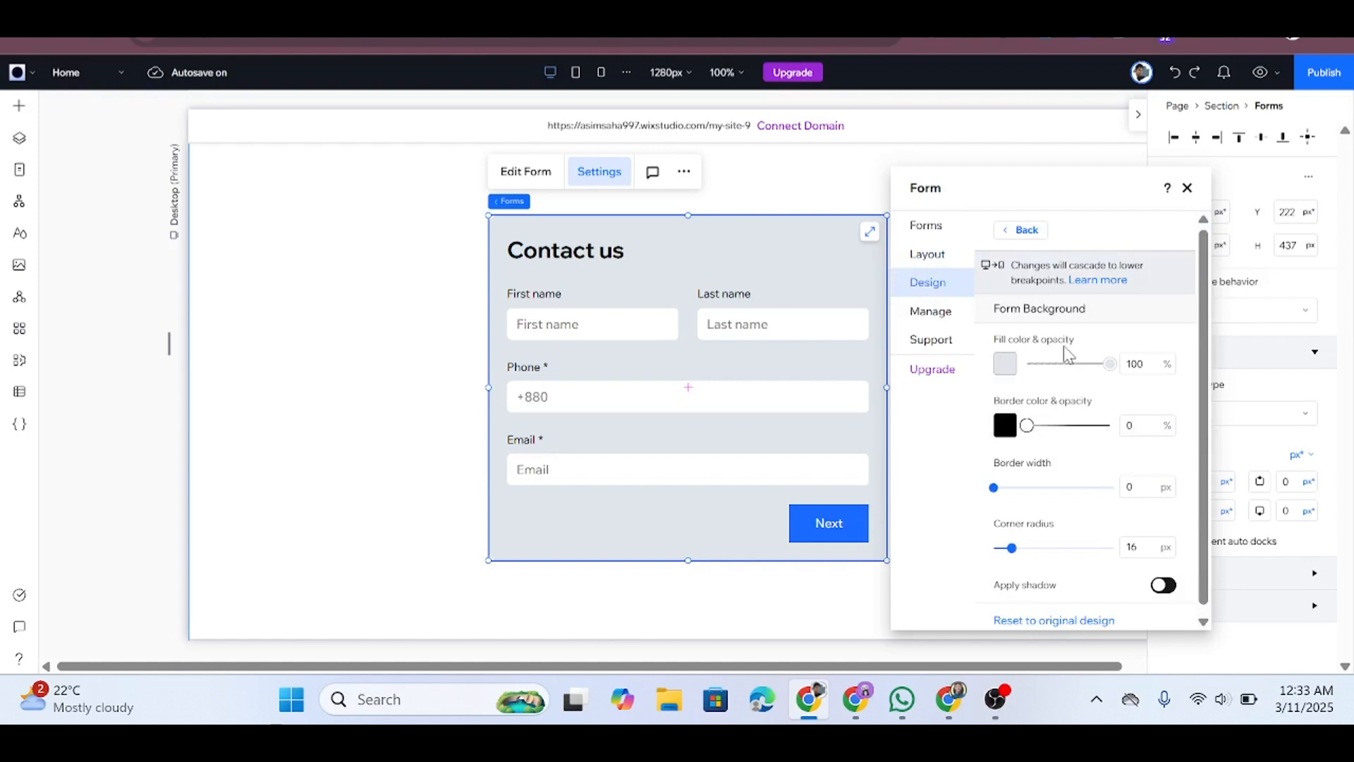
left_click(1005, 365)
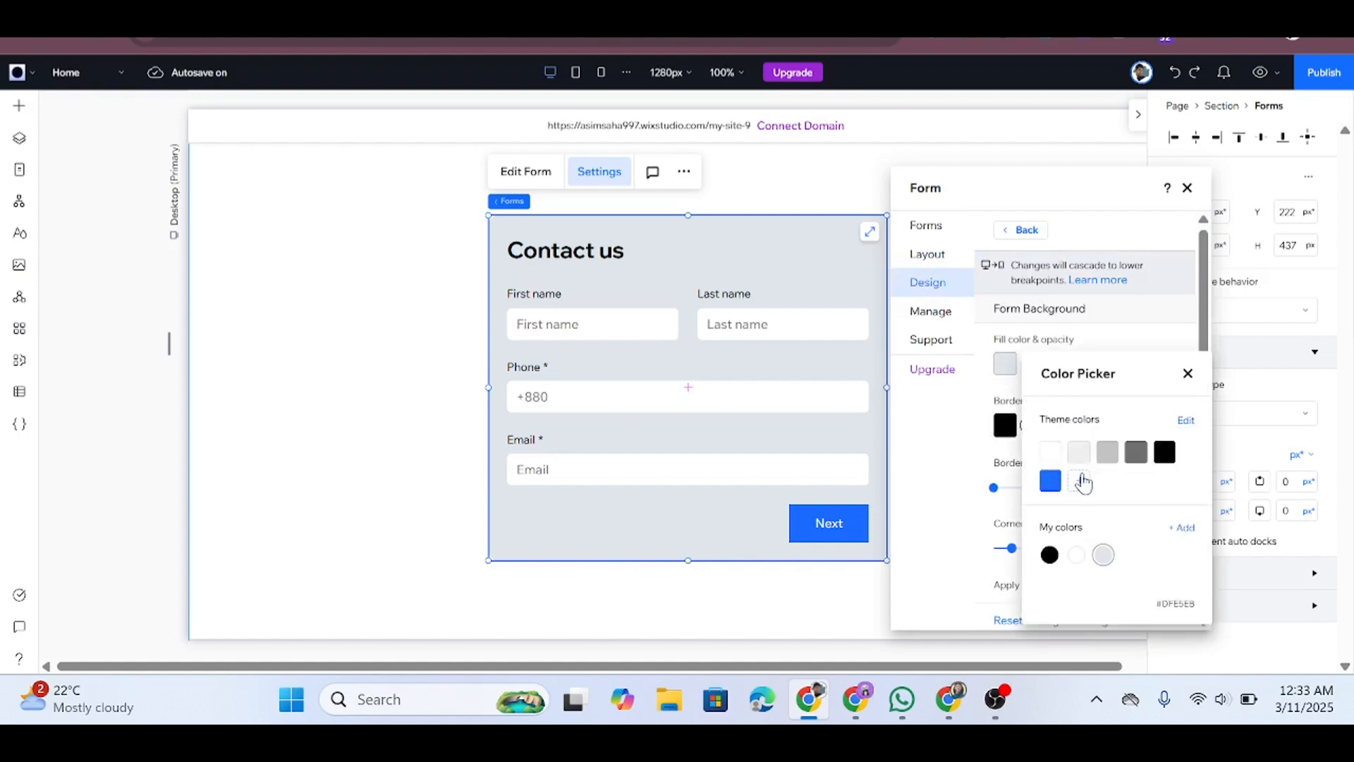
left_click(1049, 483)
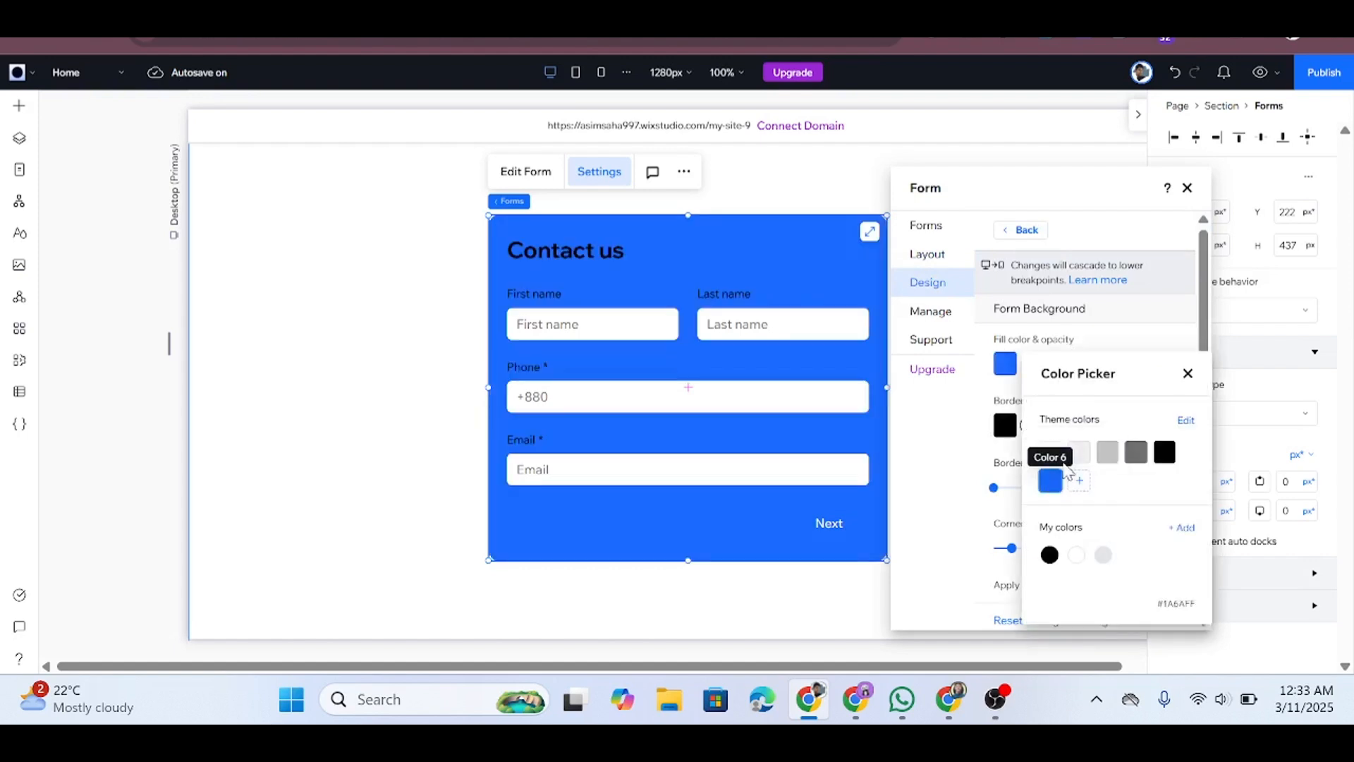
left_click(1079, 452)
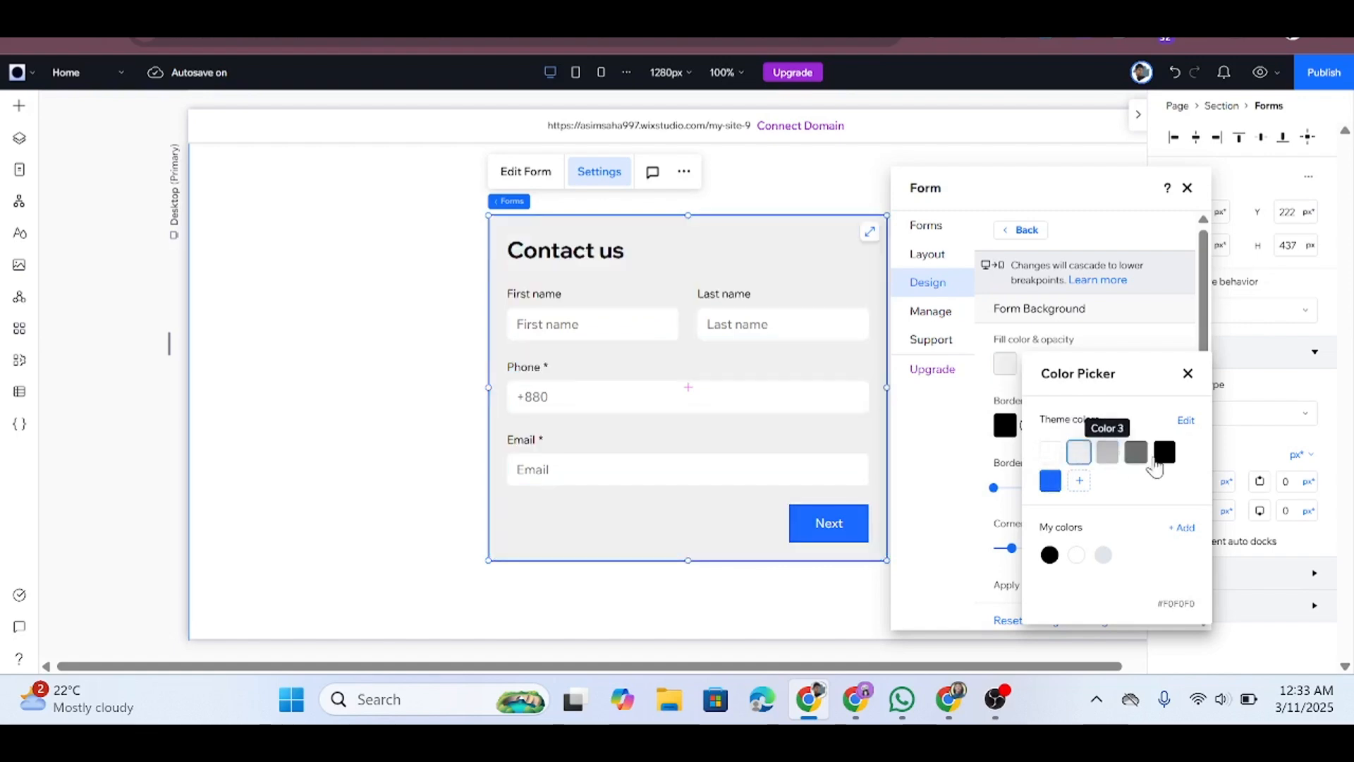
left_click(1107, 452)
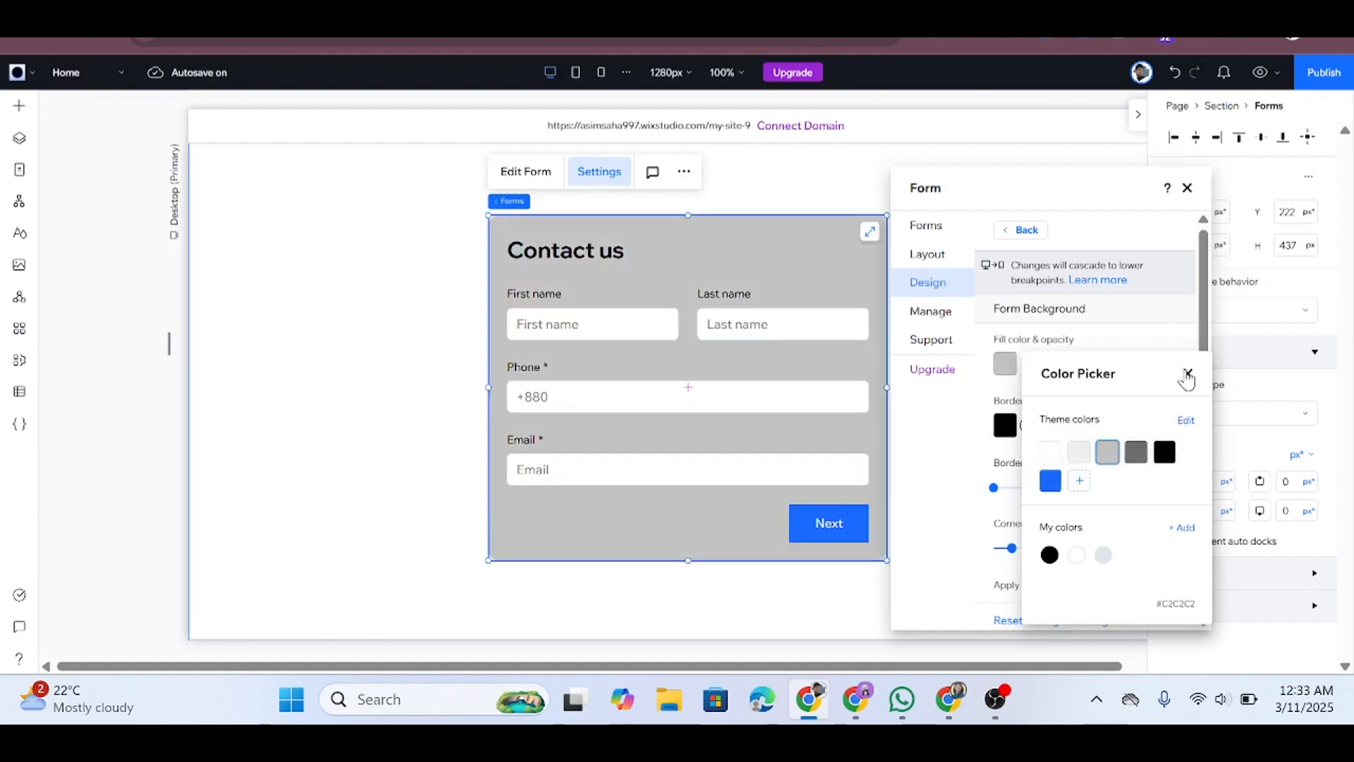
left_click(1188, 374)
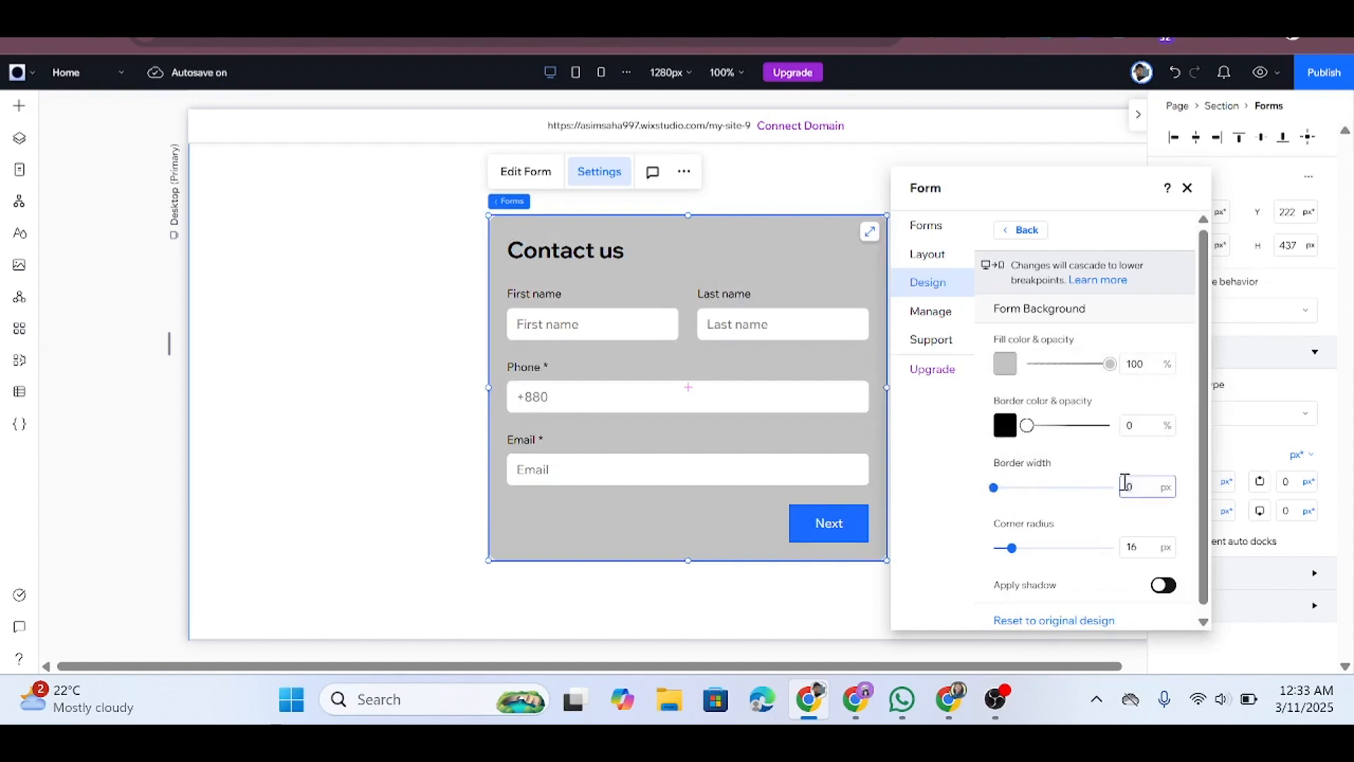
Try a 40 px corner radius on the form background and undo it.
scroll(1088, 458, "down", 1)
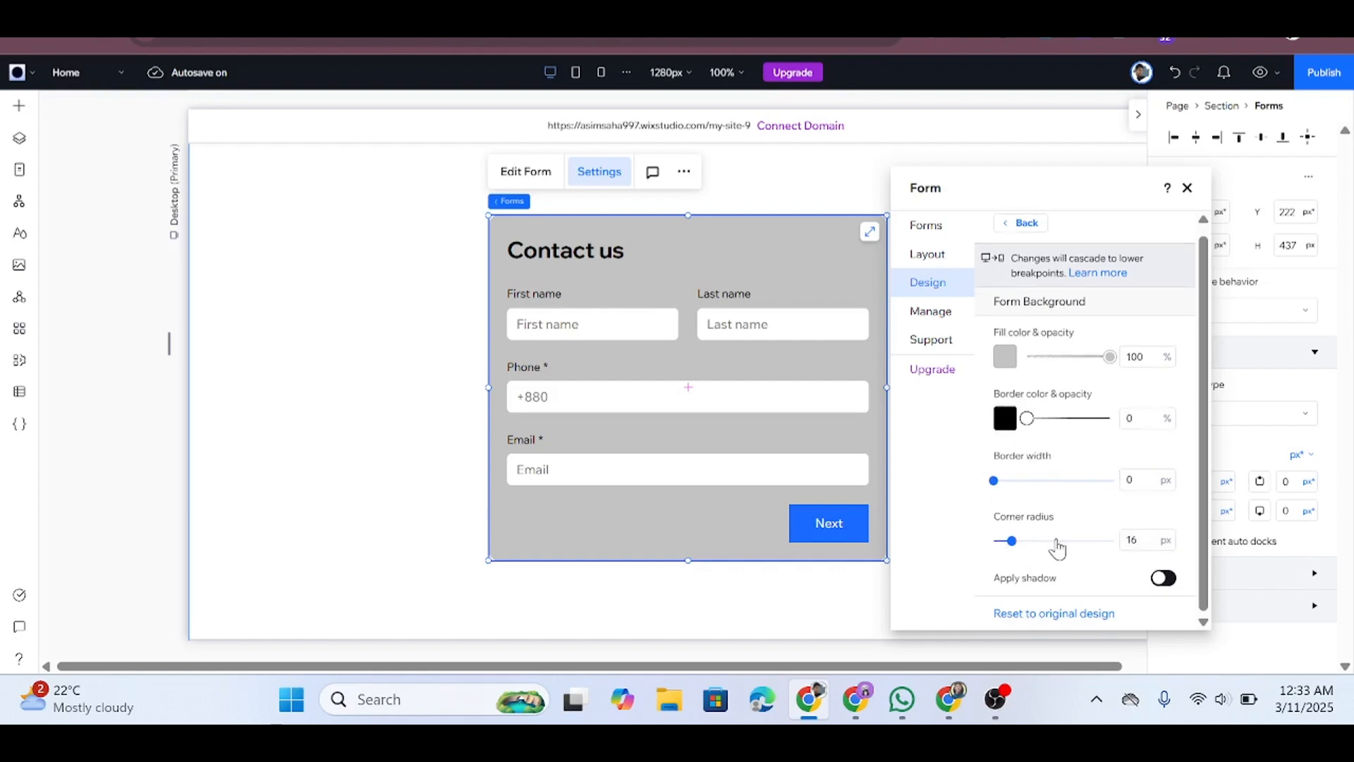
left_click_drag(1013, 543, 1043, 549)
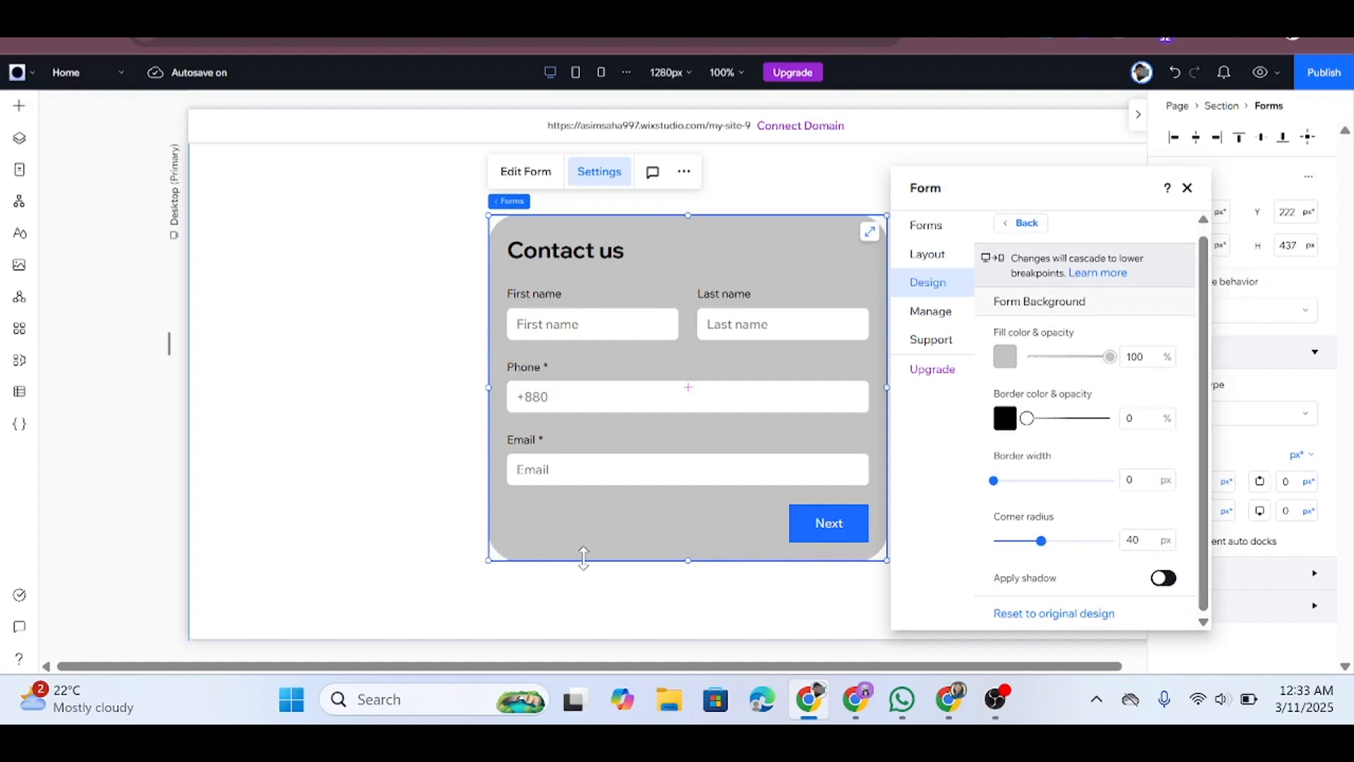
left_click(1176, 72)
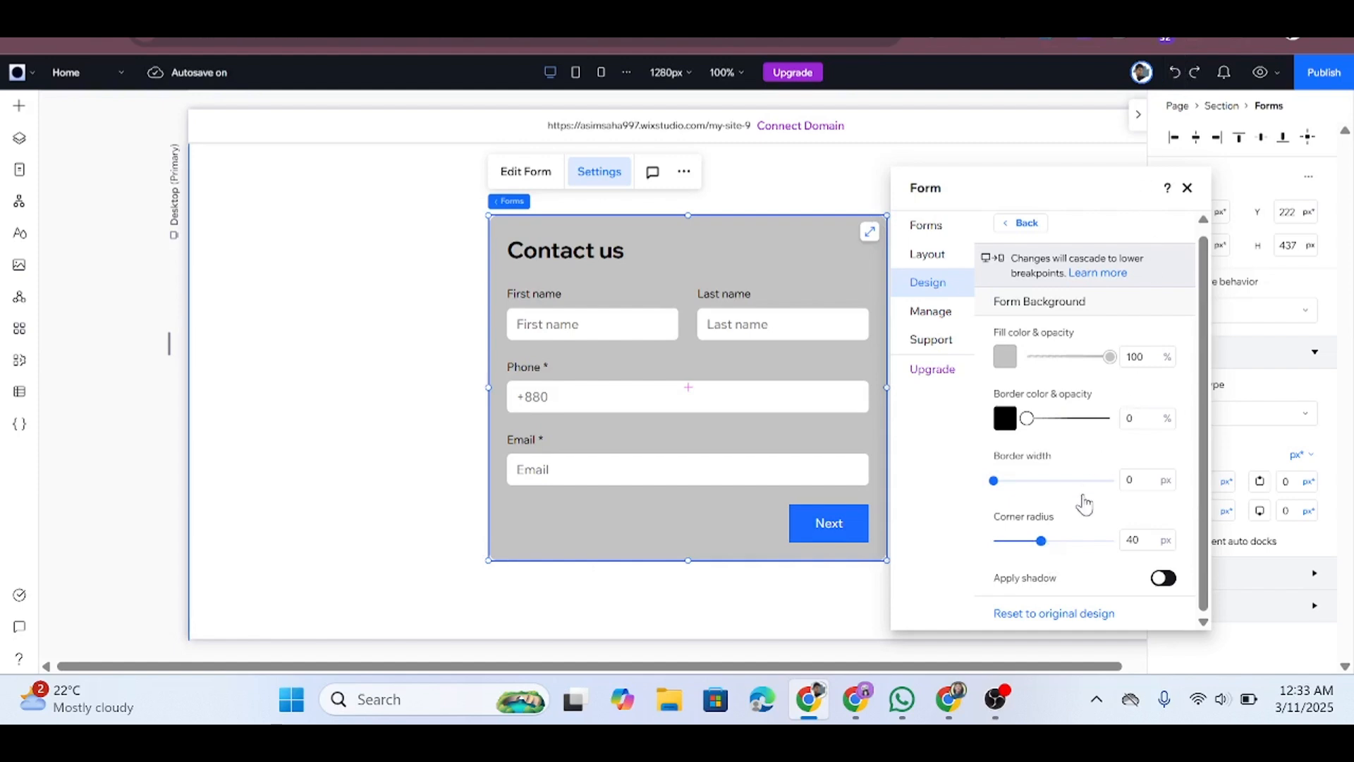
Apply the All sides input style to the form fields, try a blue fill, and restore the white fill.
left_click(1020, 223)
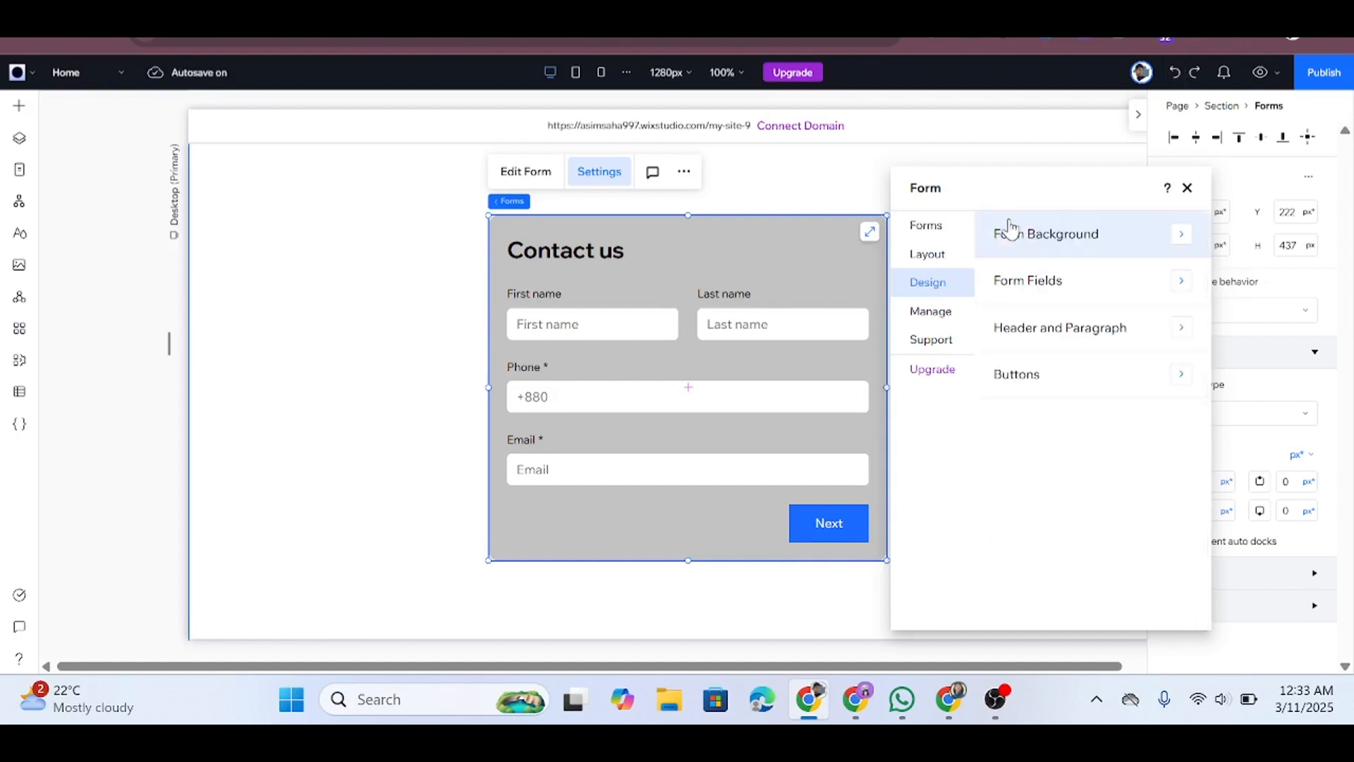
left_click(1043, 299)
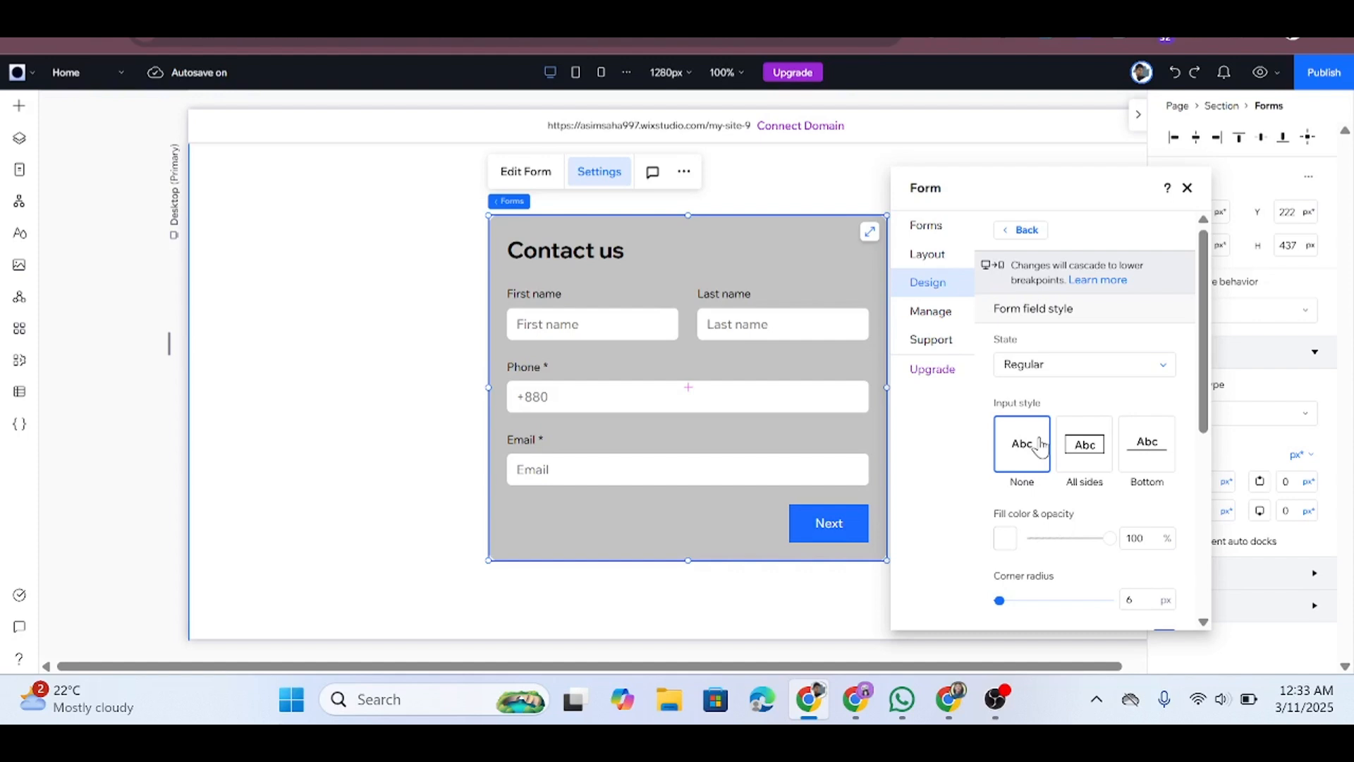
left_click(1084, 444)
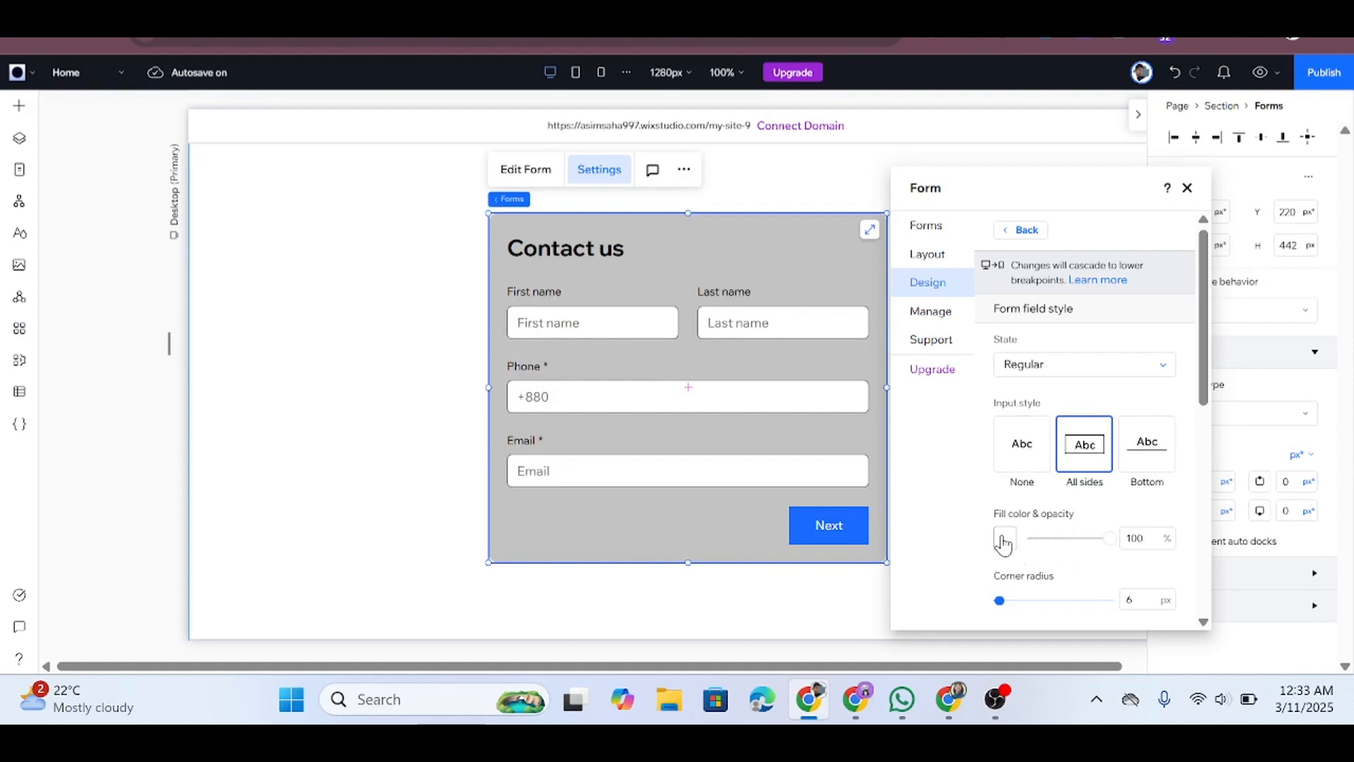
left_click(1004, 540)
left_click(1050, 530)
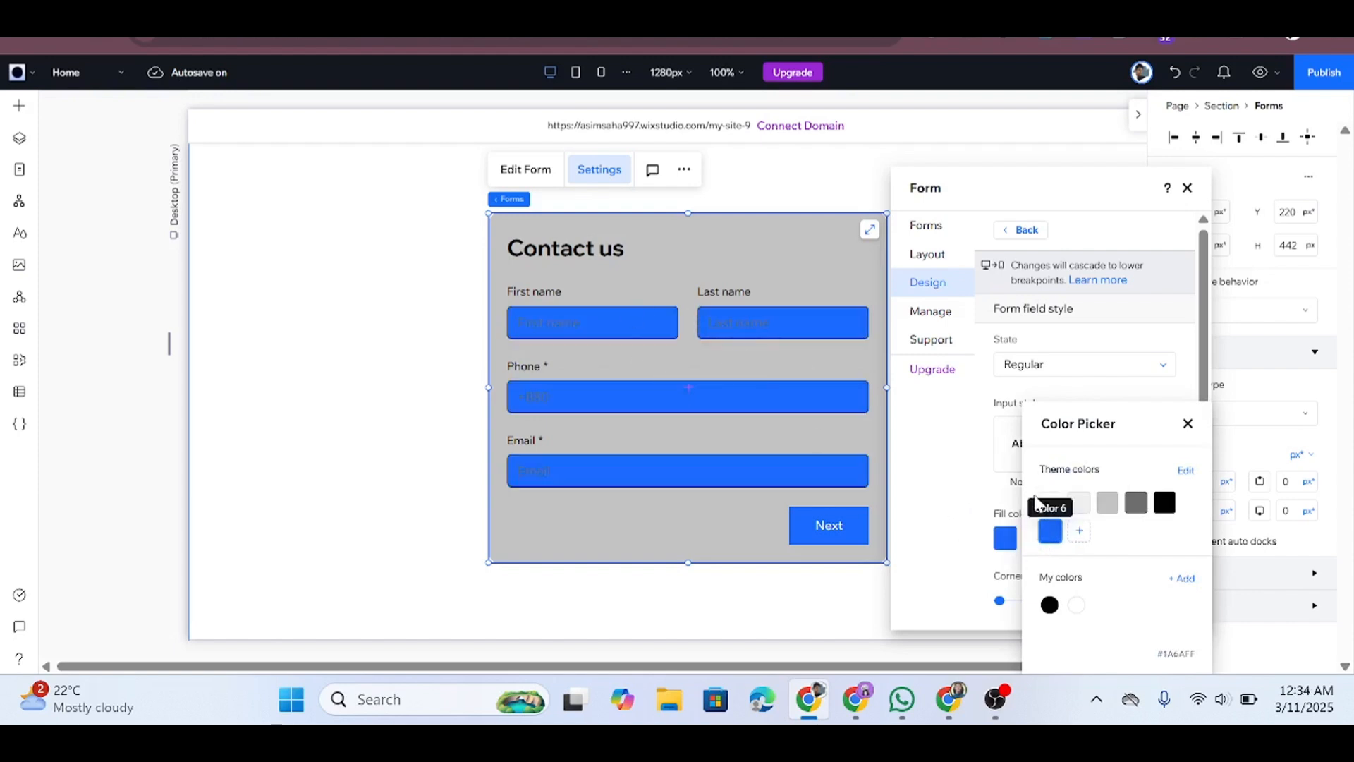
left_click(1050, 502)
left_click(1187, 423)
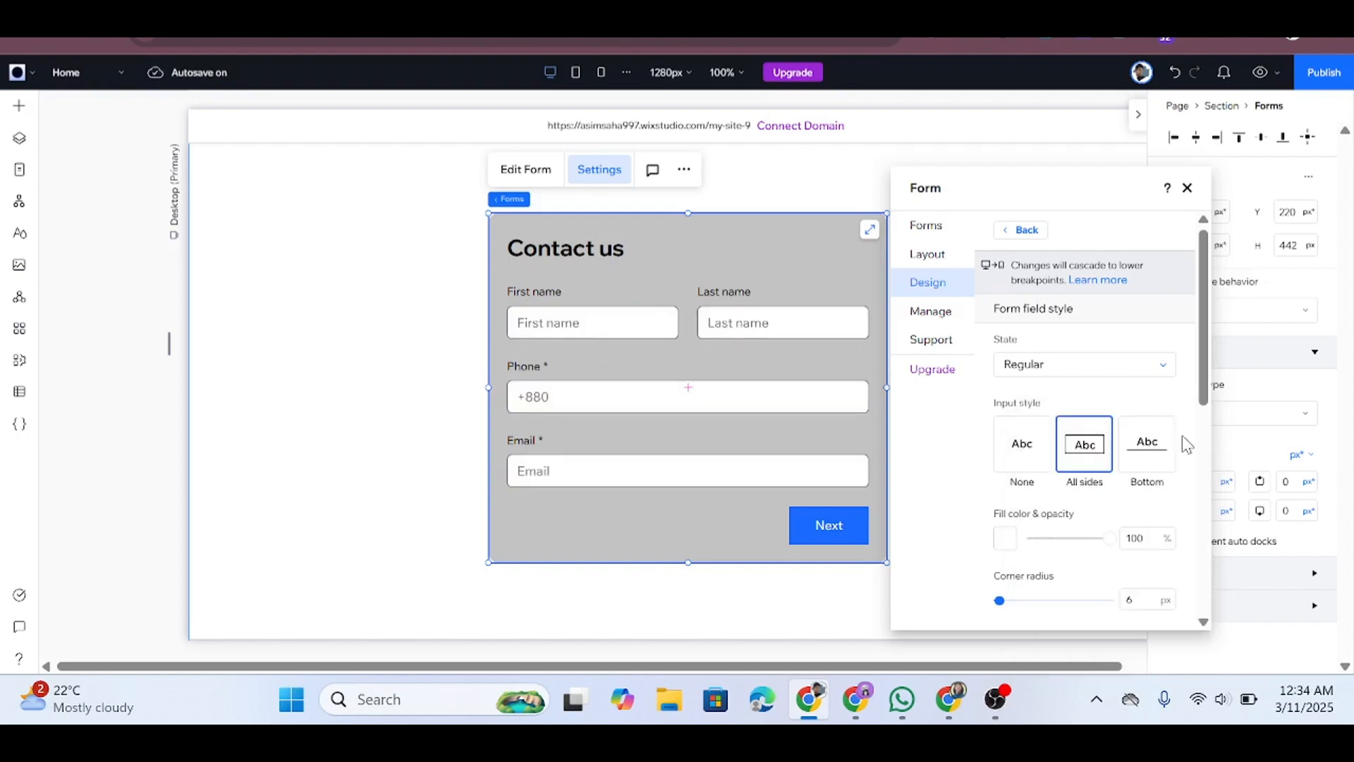
Compare the Bottom, All sides and None input styles with field fill opacity at 0%, ending with None at 100%.
left_click(1168, 451)
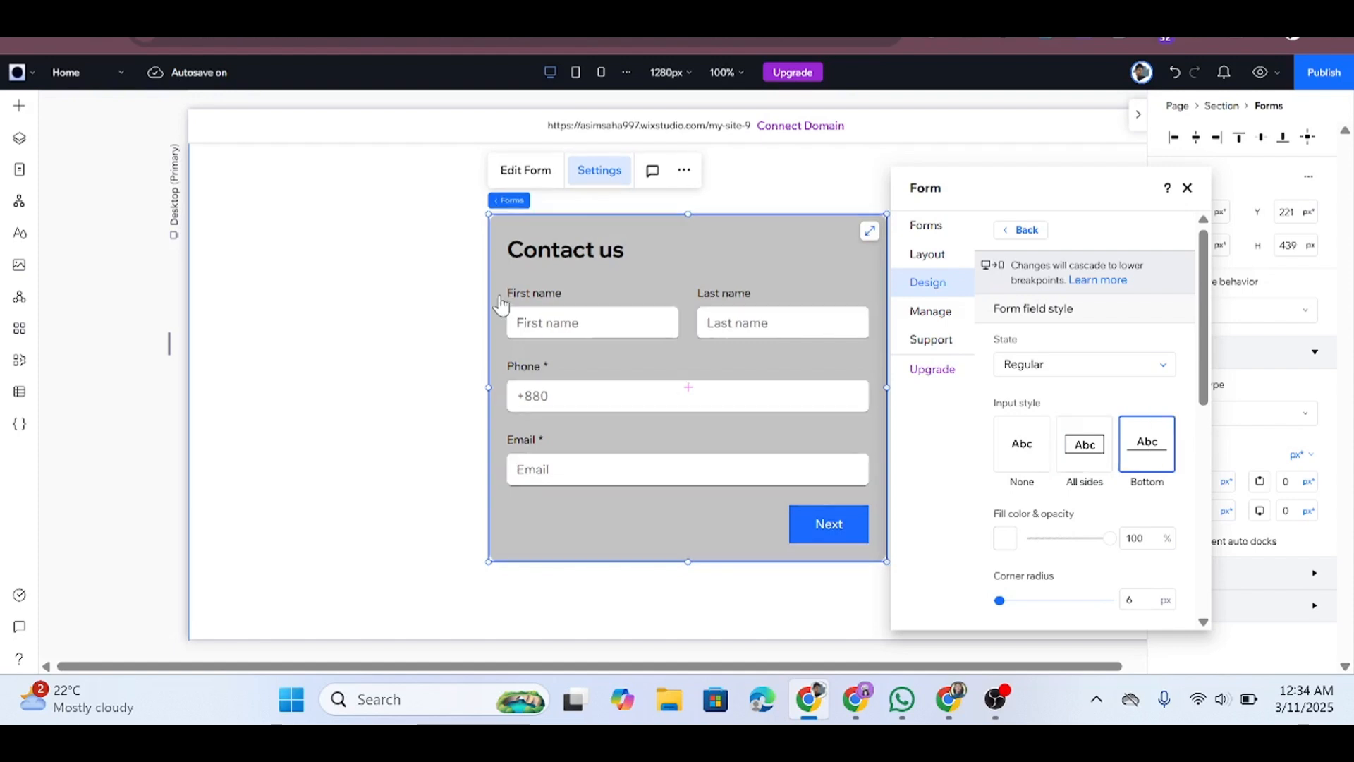
left_click_drag(1050, 537, 1019, 547)
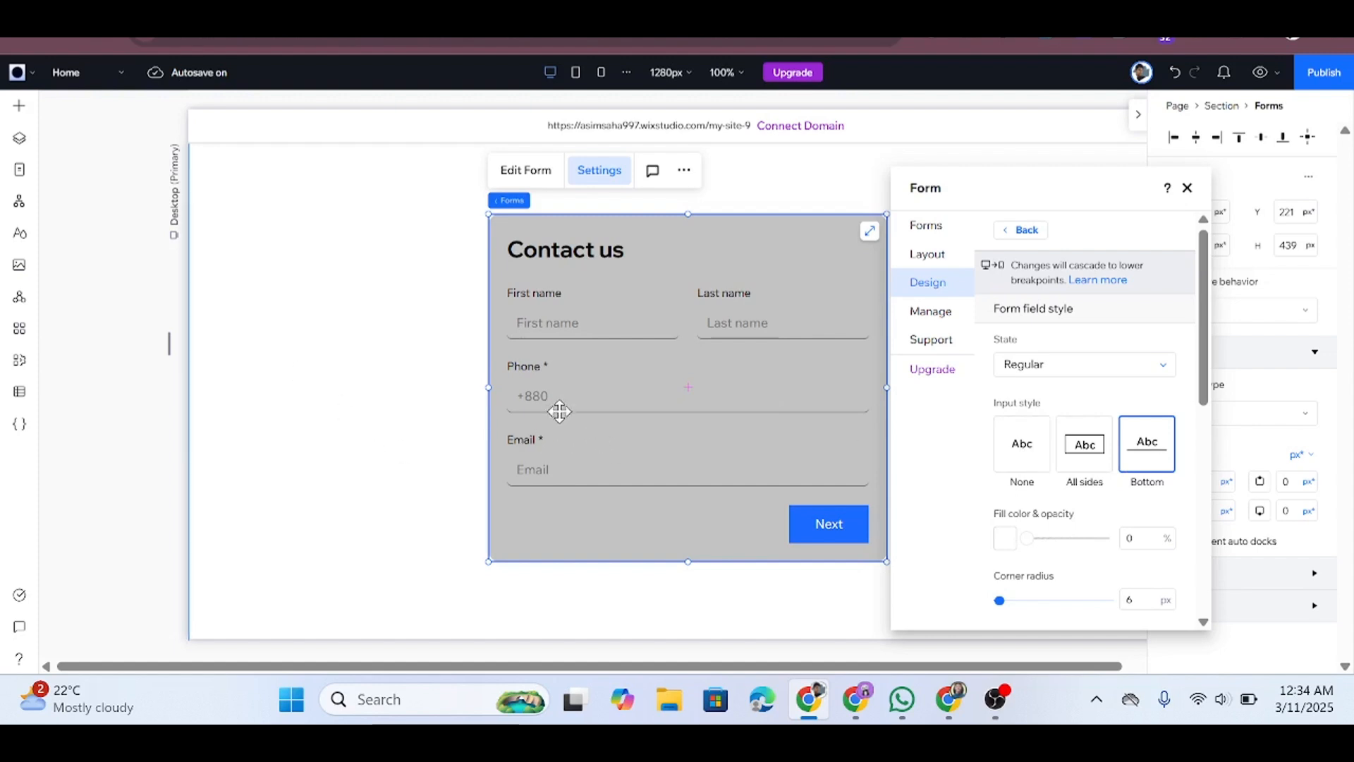
left_click(1078, 455)
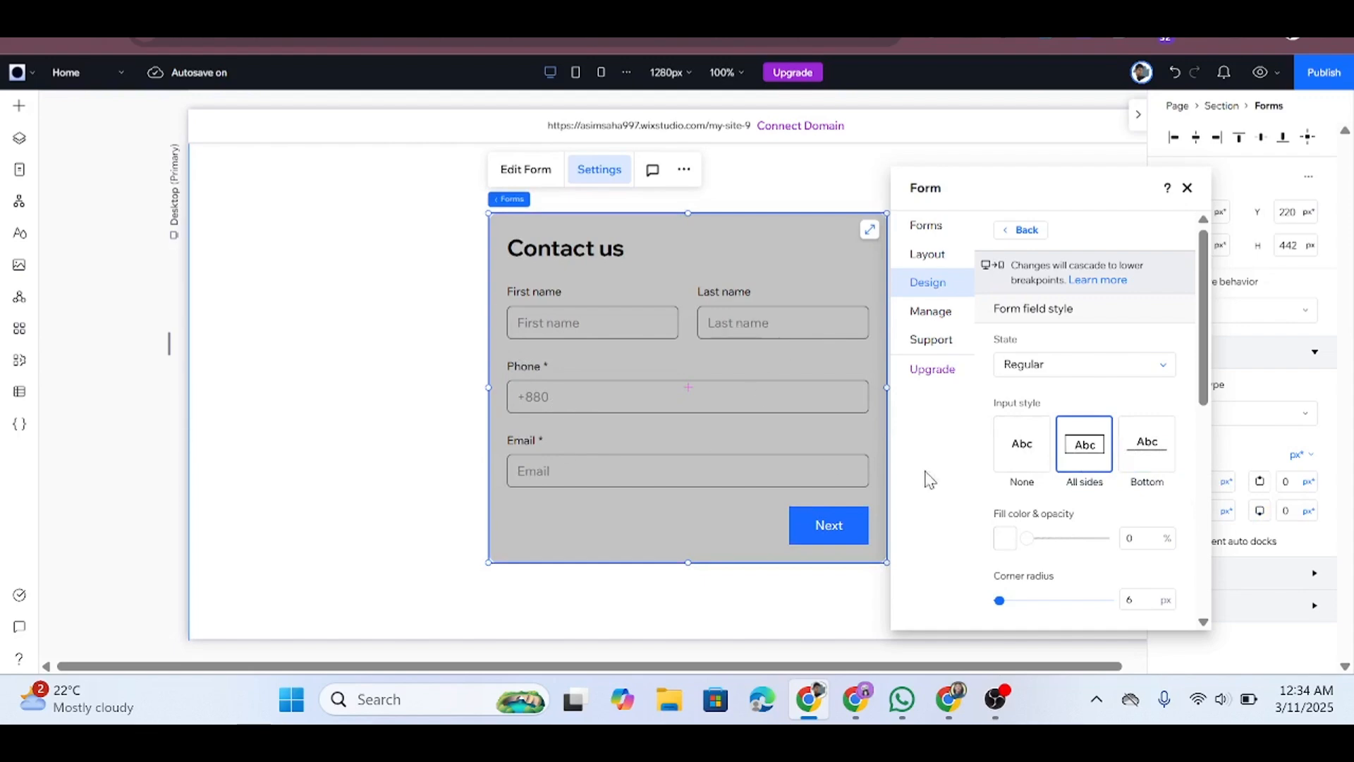
left_click(1027, 457)
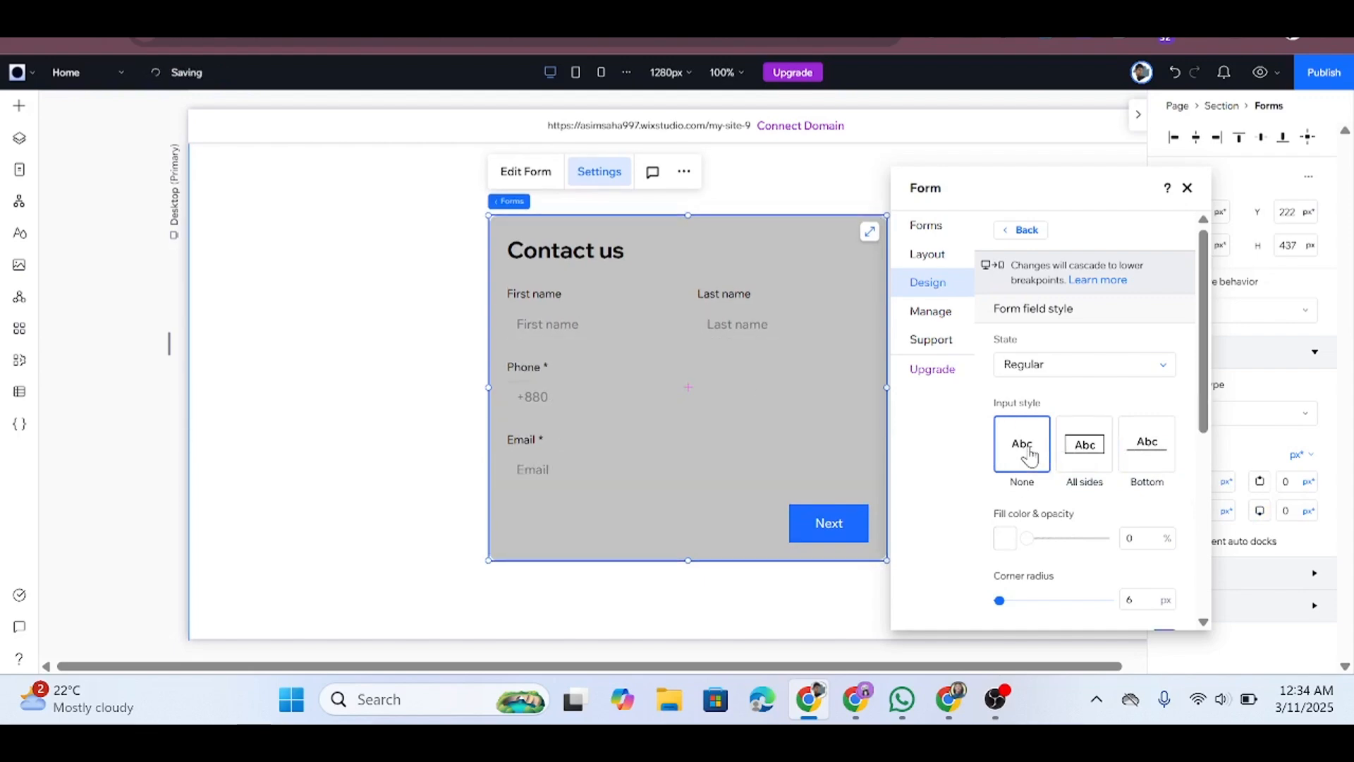
left_click_drag(1039, 546, 1115, 550)
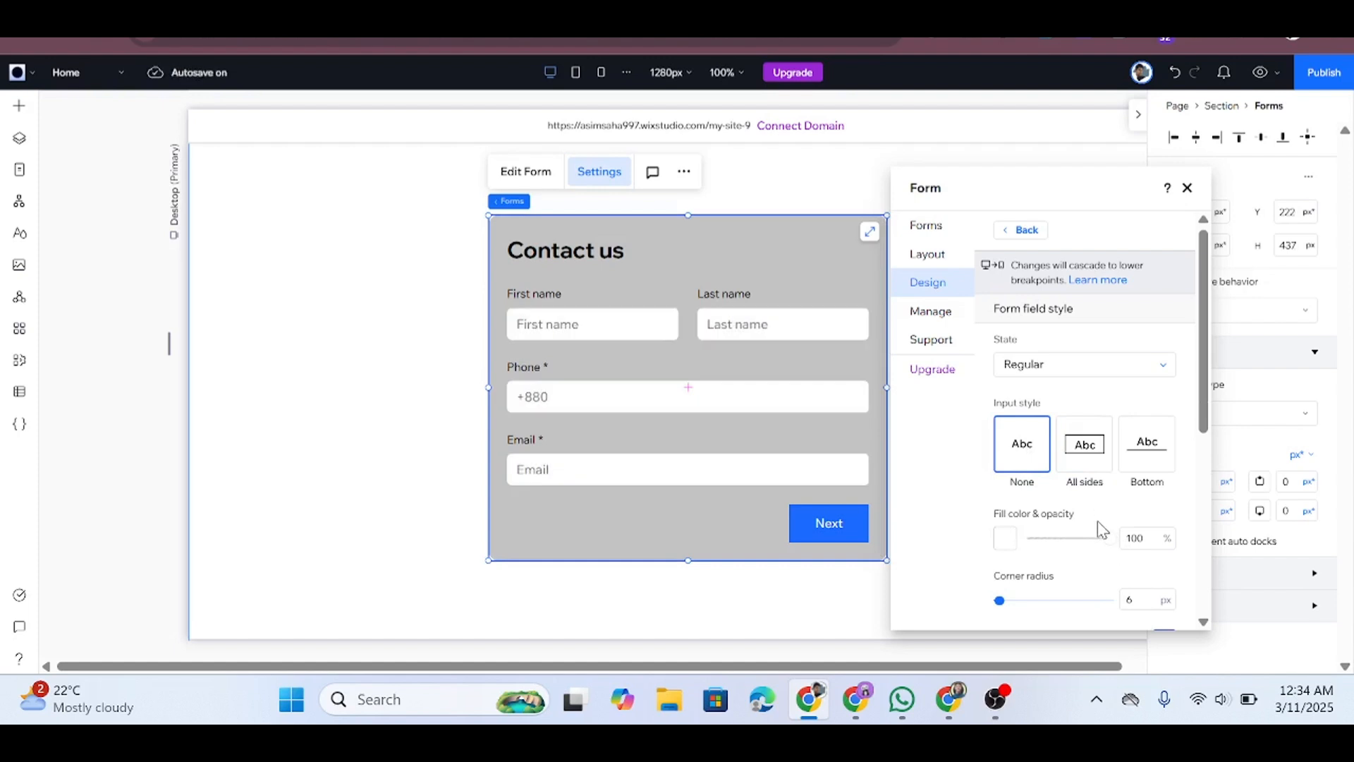
Check the field title font options, try blue and white title colors, and set the color back to black.
scroll(1098, 520, "down", 2)
scroll(1080, 550, "down", 2)
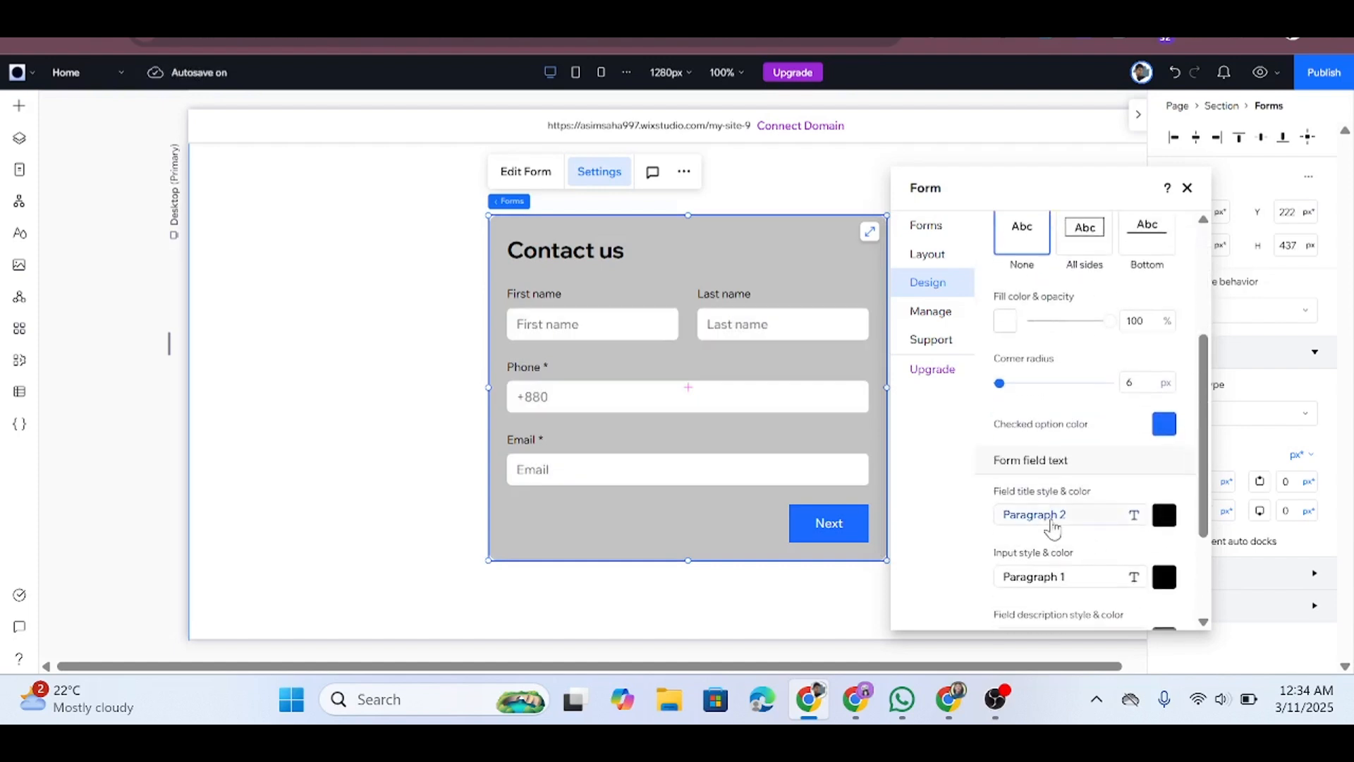
scroll(1052, 521, "down", 3)
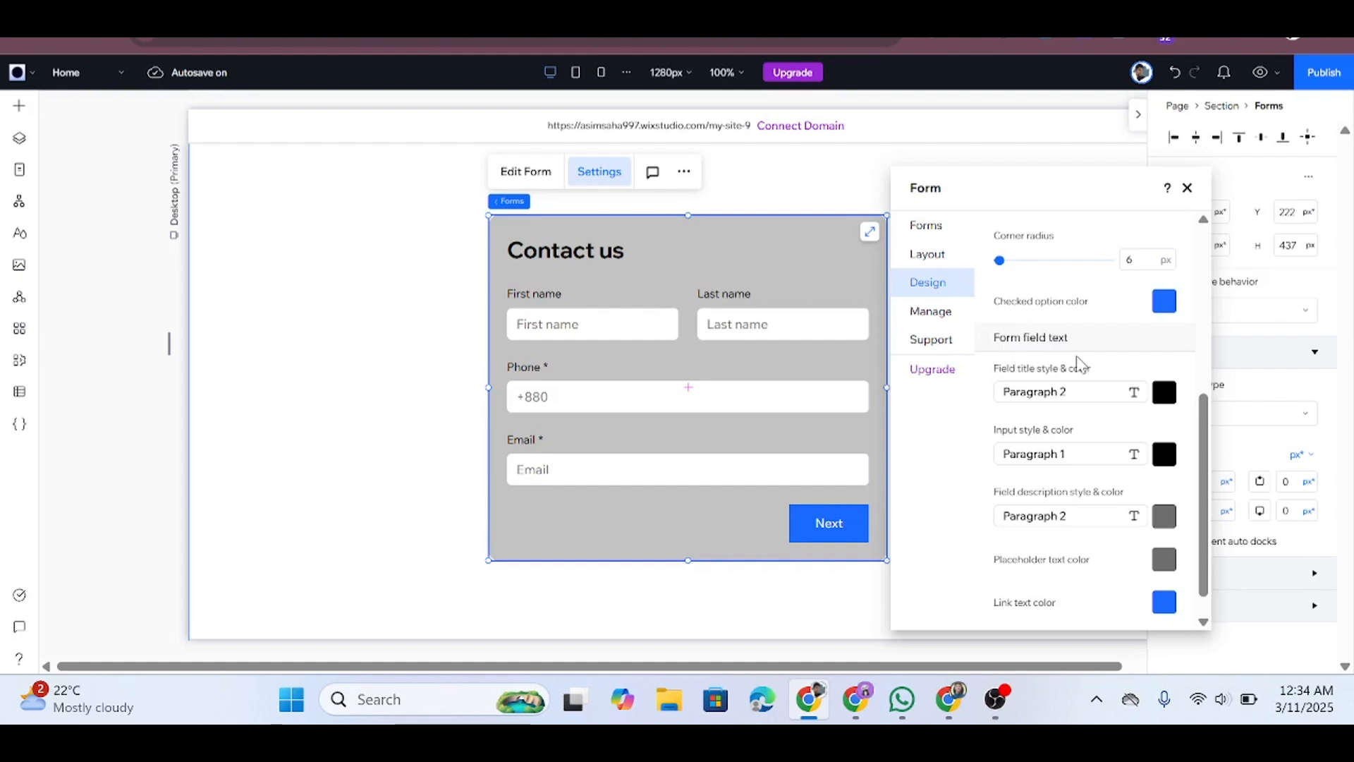
left_click(1133, 400)
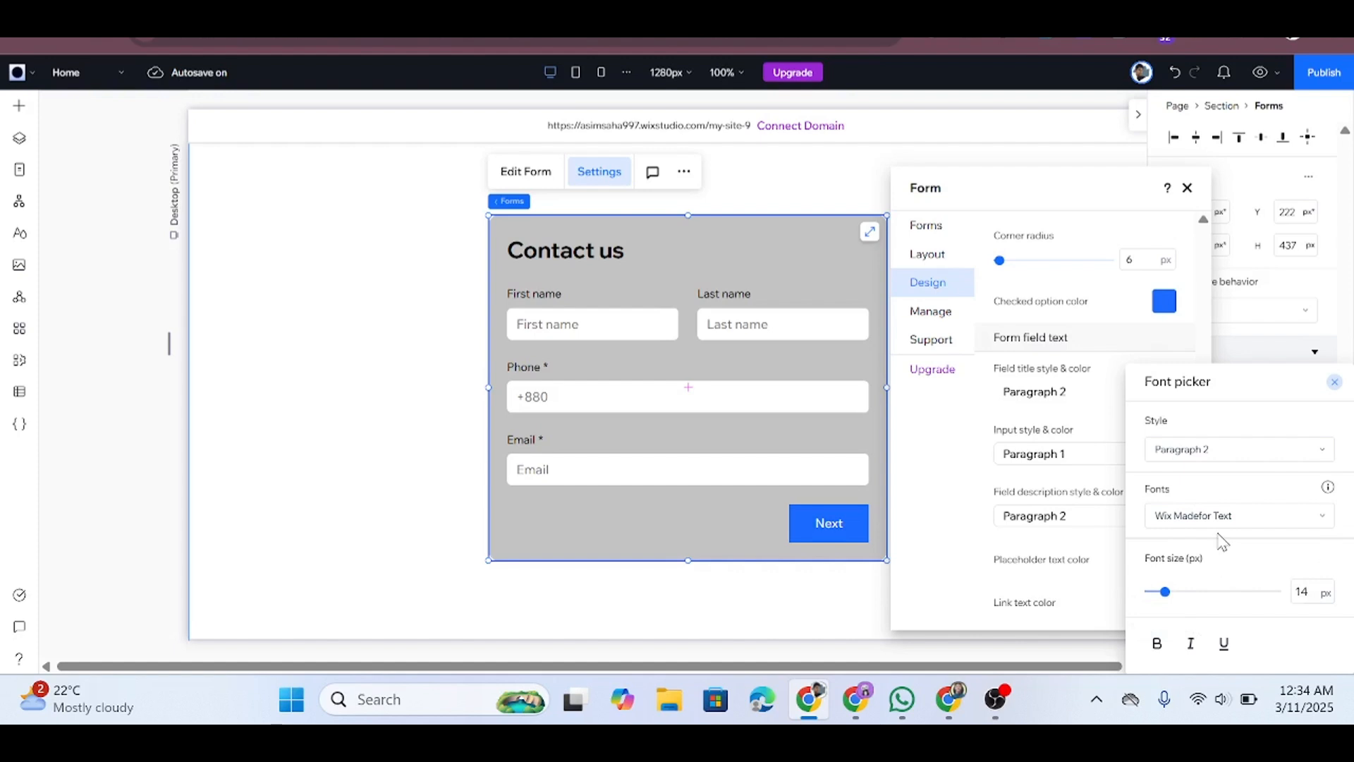
left_click(1334, 382)
left_click(1165, 392)
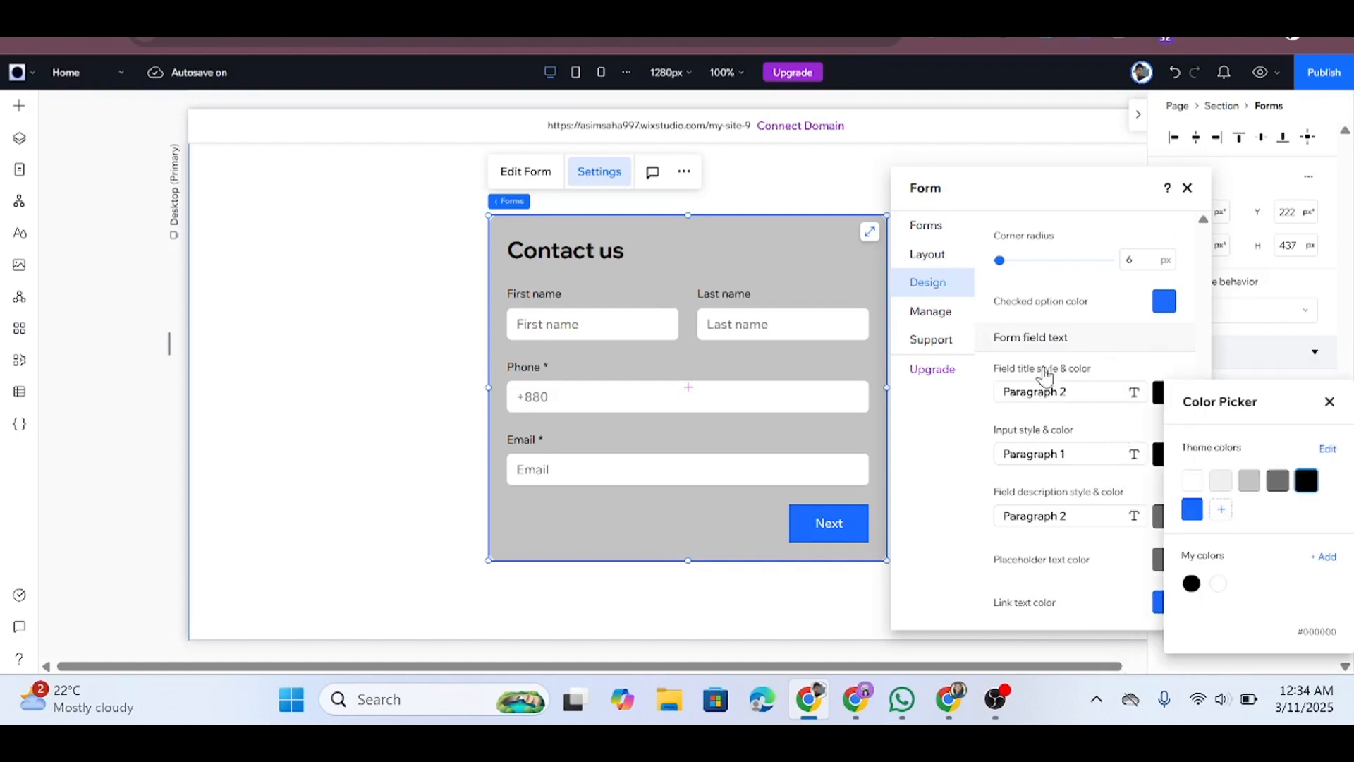
left_click(1192, 509)
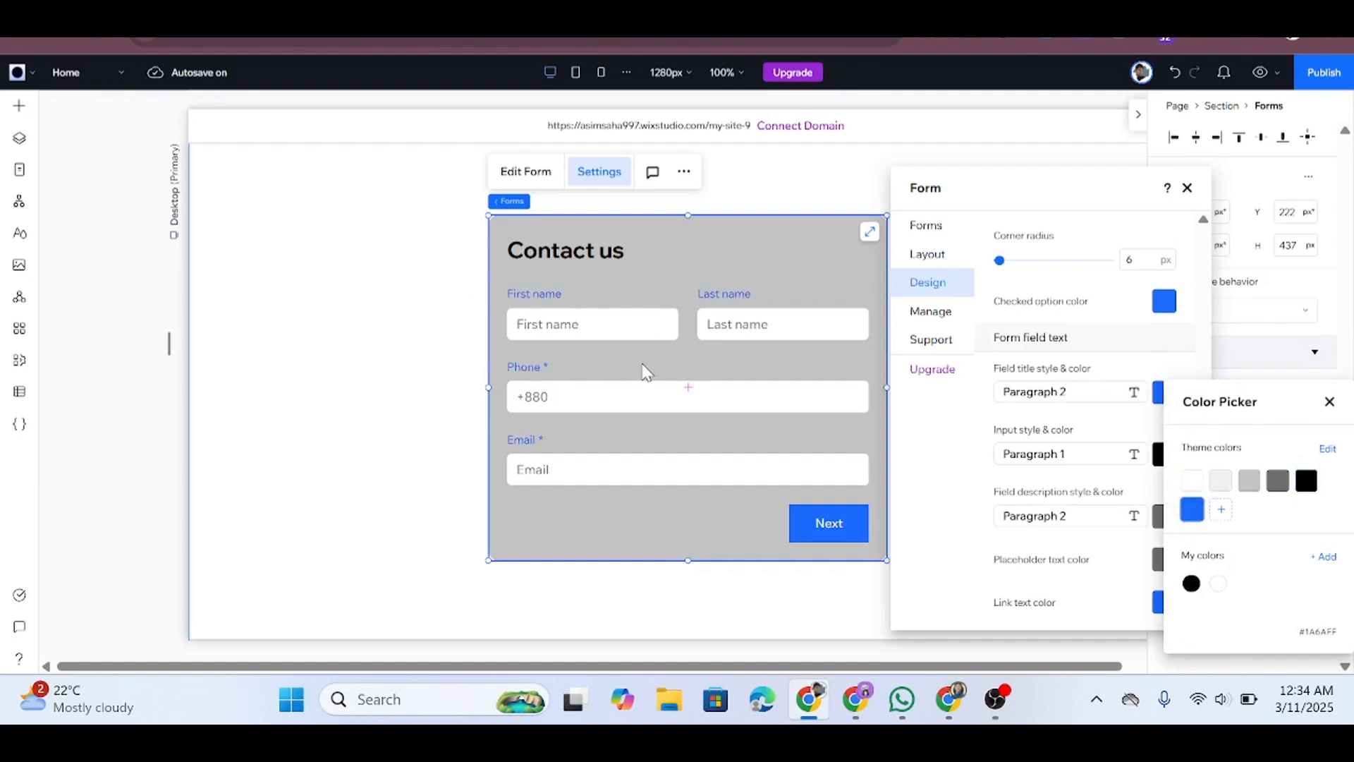
left_click(1192, 482)
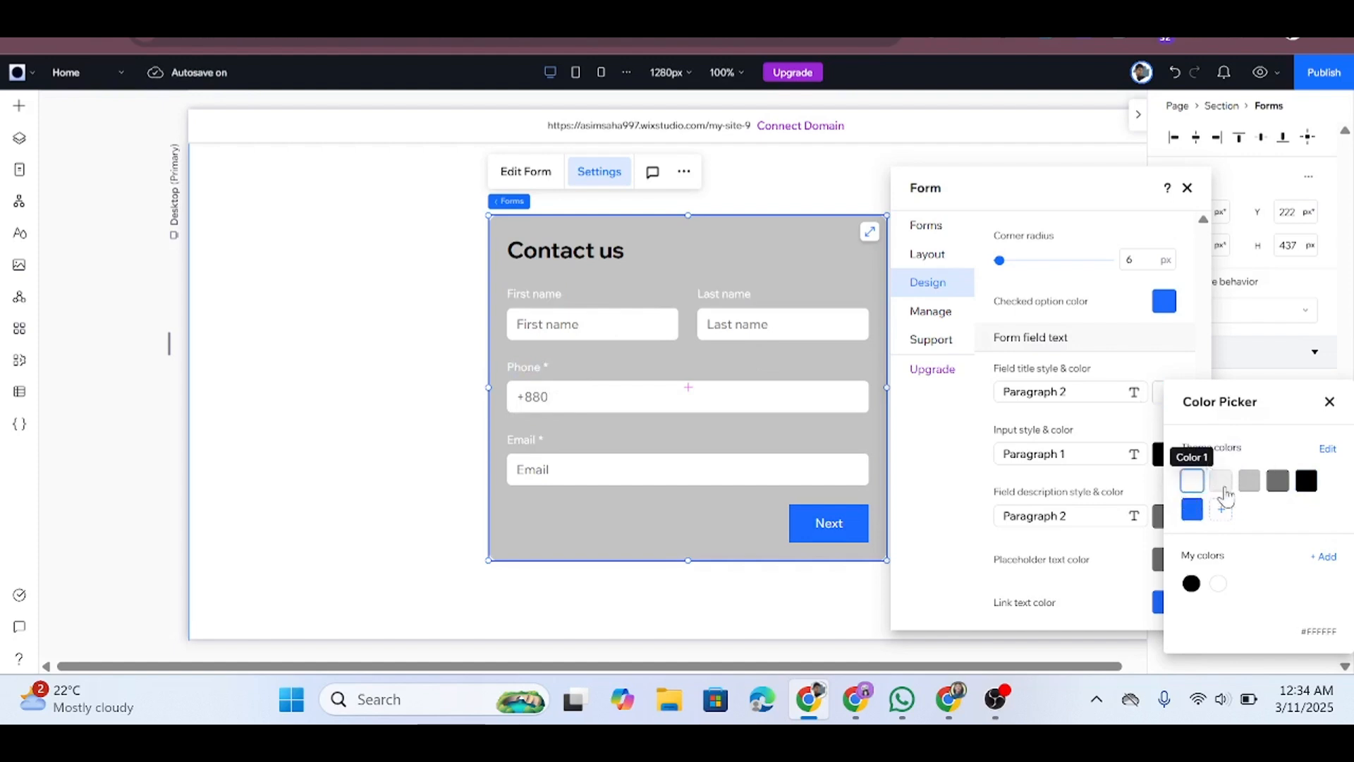
left_click(1306, 483)
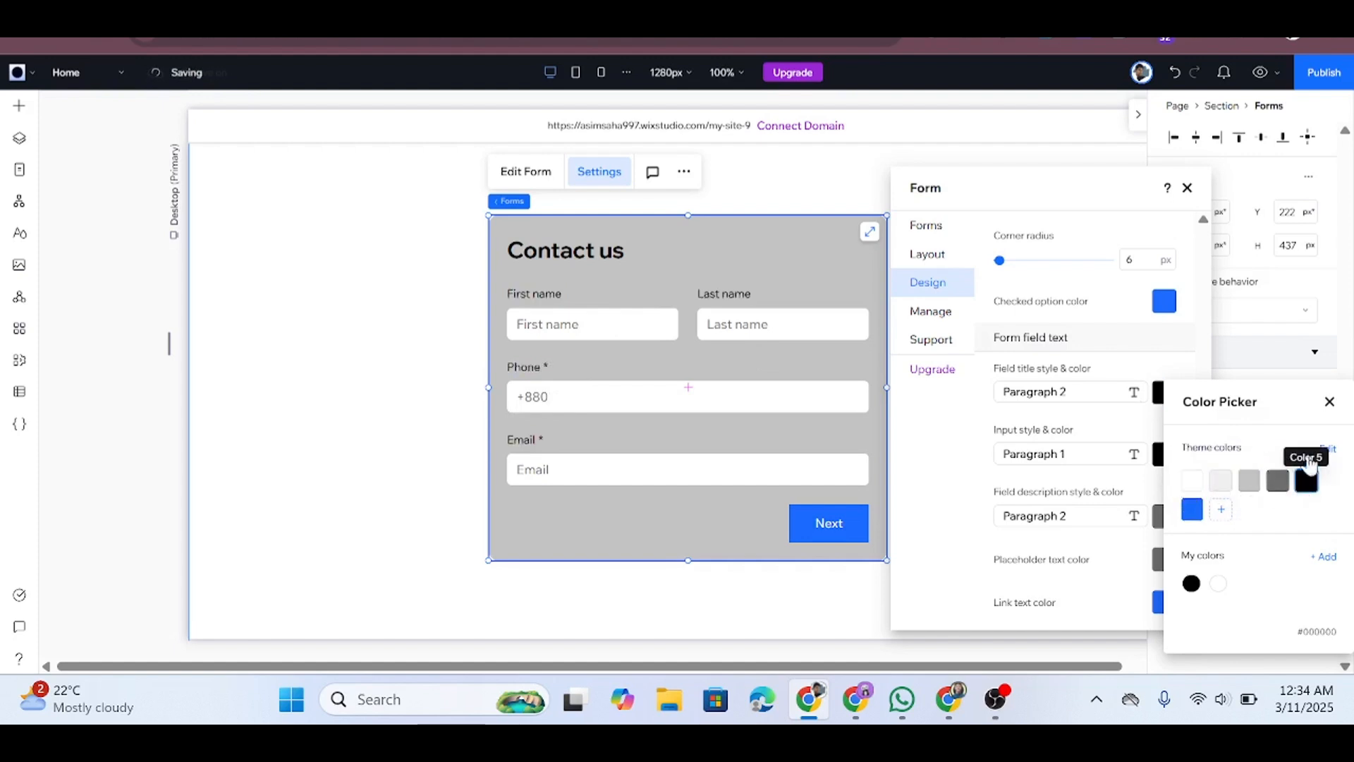
left_click(1330, 403)
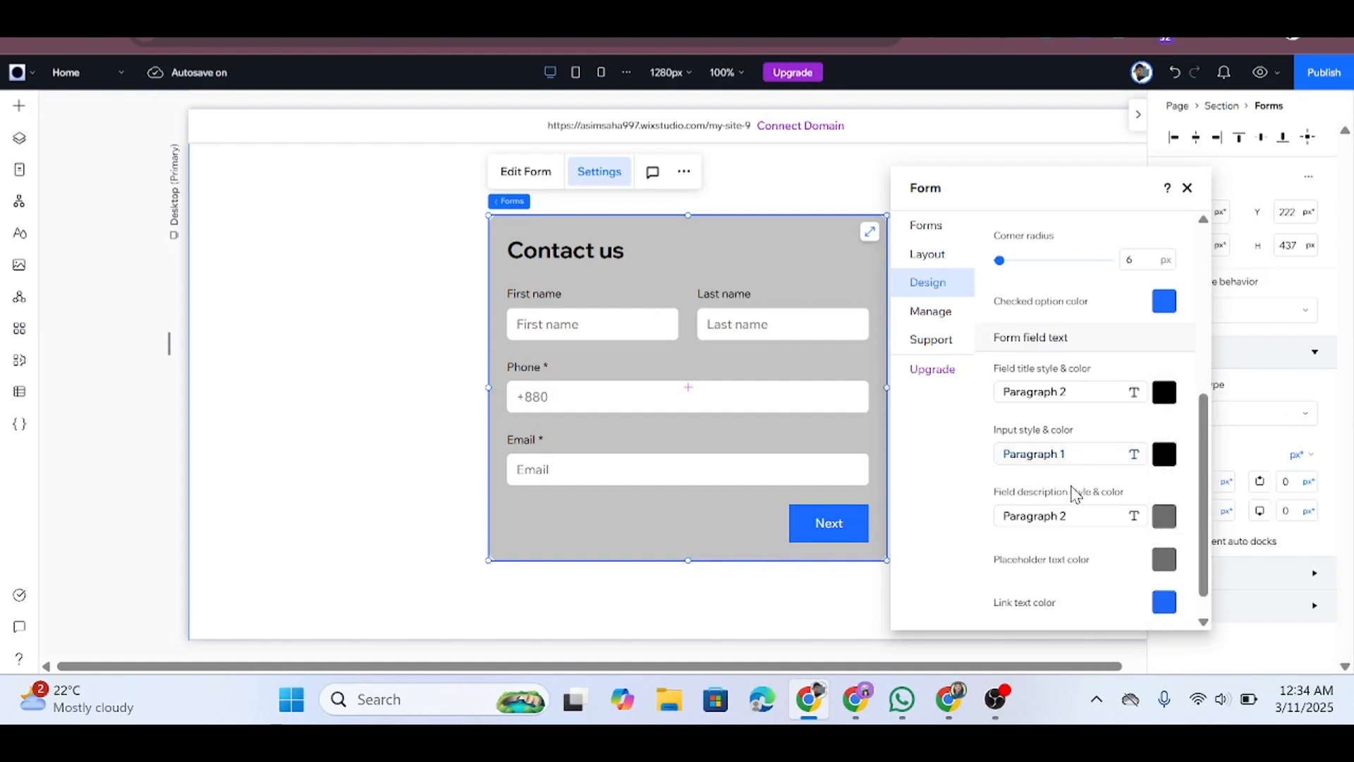
Set the form's Header 1 color to the blue theme color, Color 6, in the header and paragraph design settings.
scroll(1084, 559, "down", 1)
scroll(1084, 560, "up", 5)
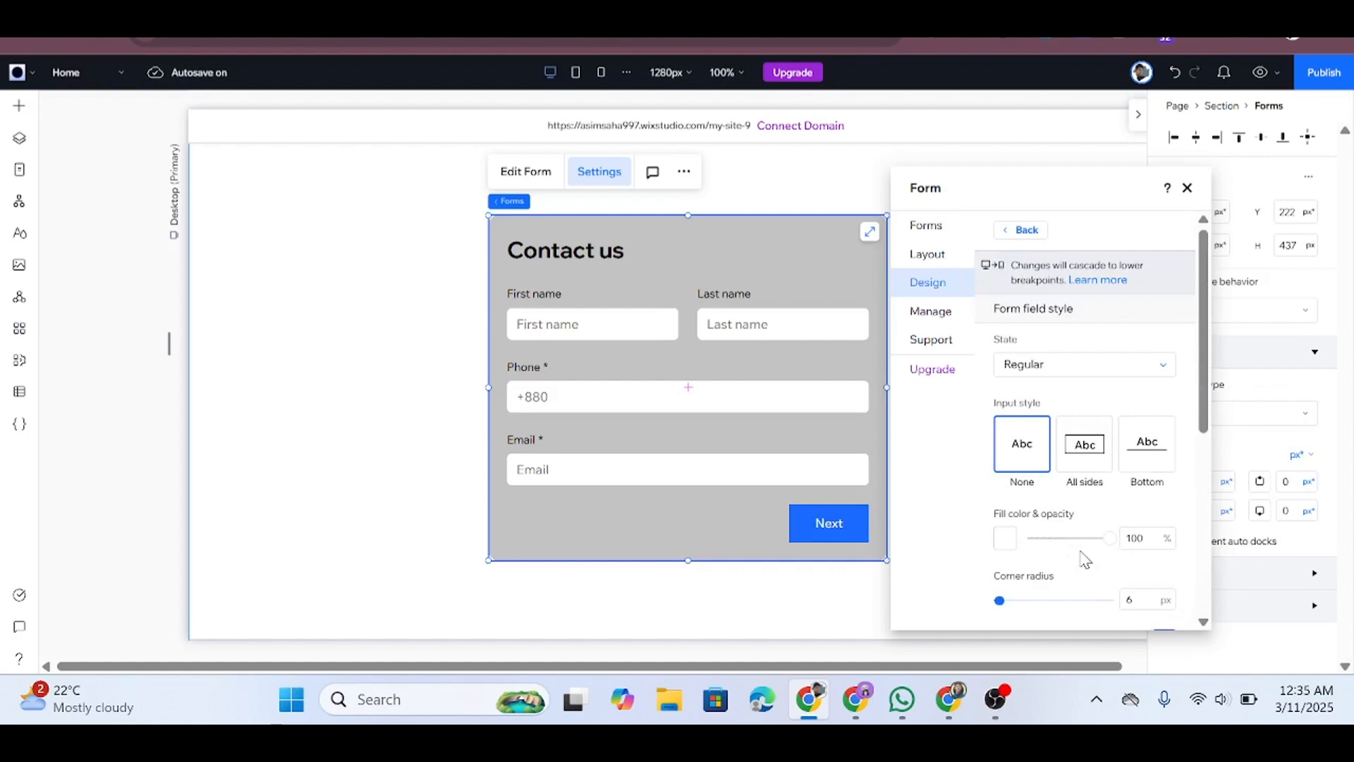
left_click(1030, 230)
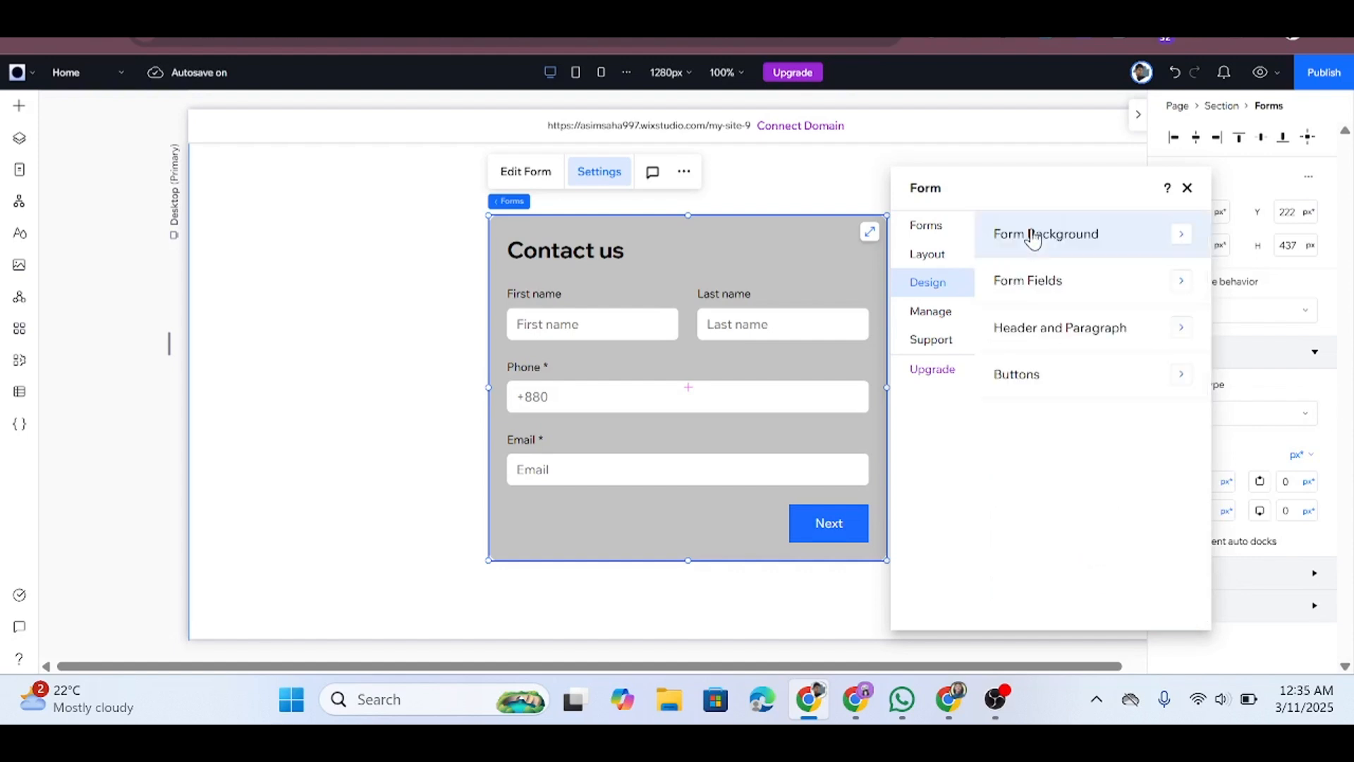
left_click(1068, 356)
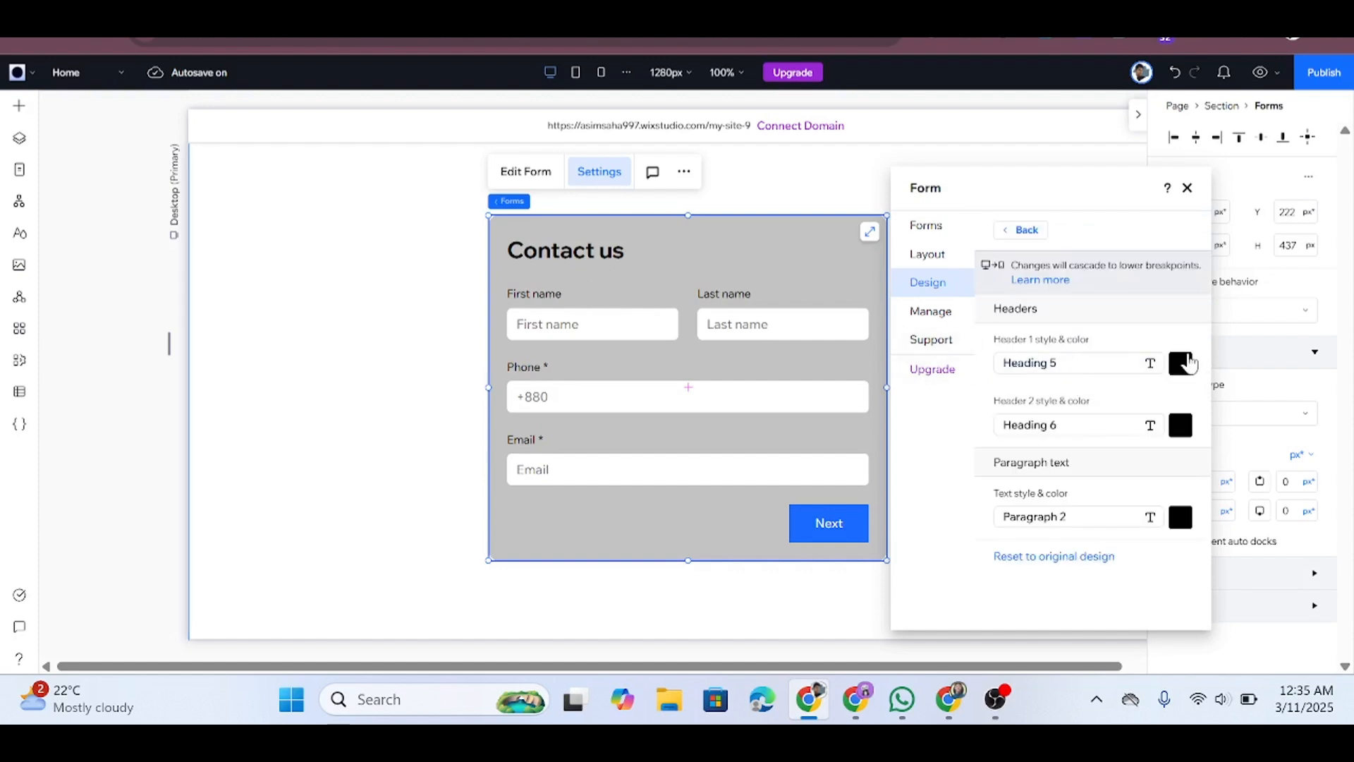
left_click(1185, 363)
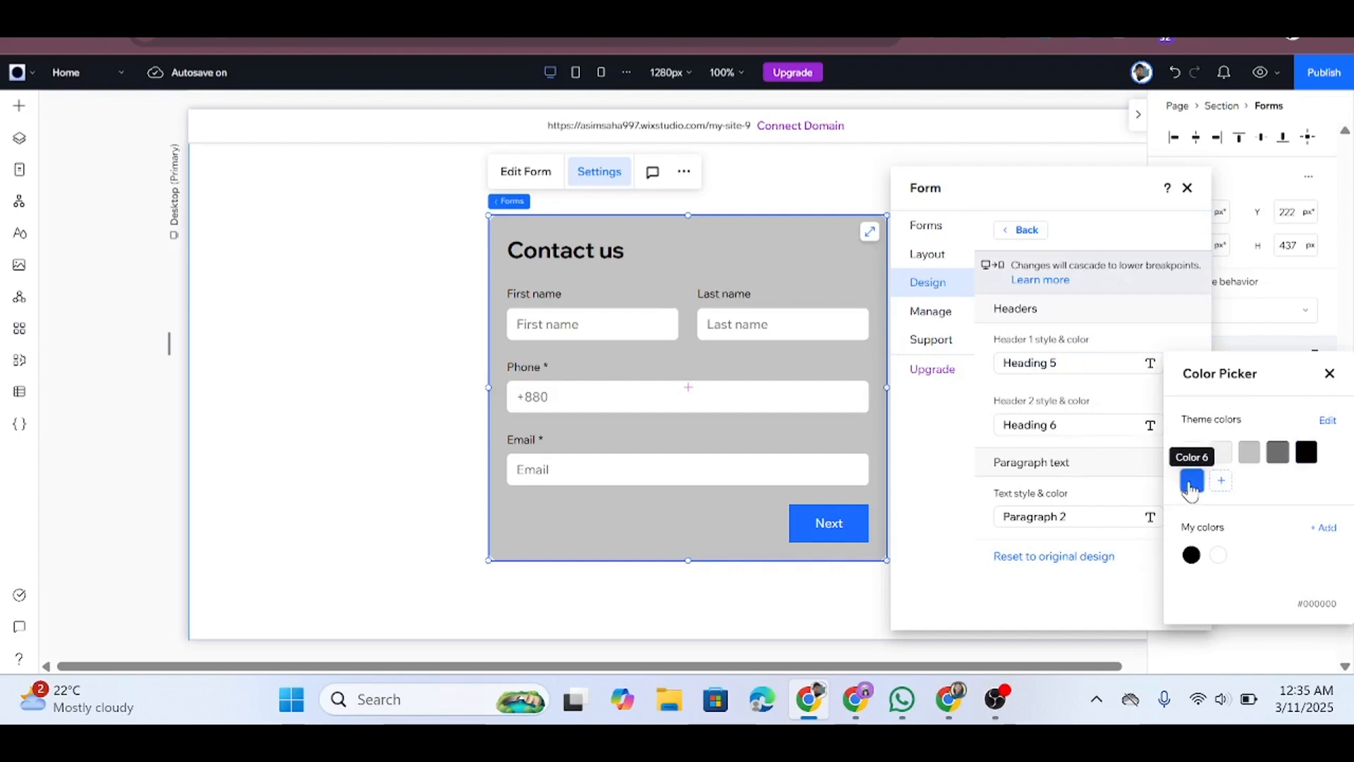
left_click(1191, 480)
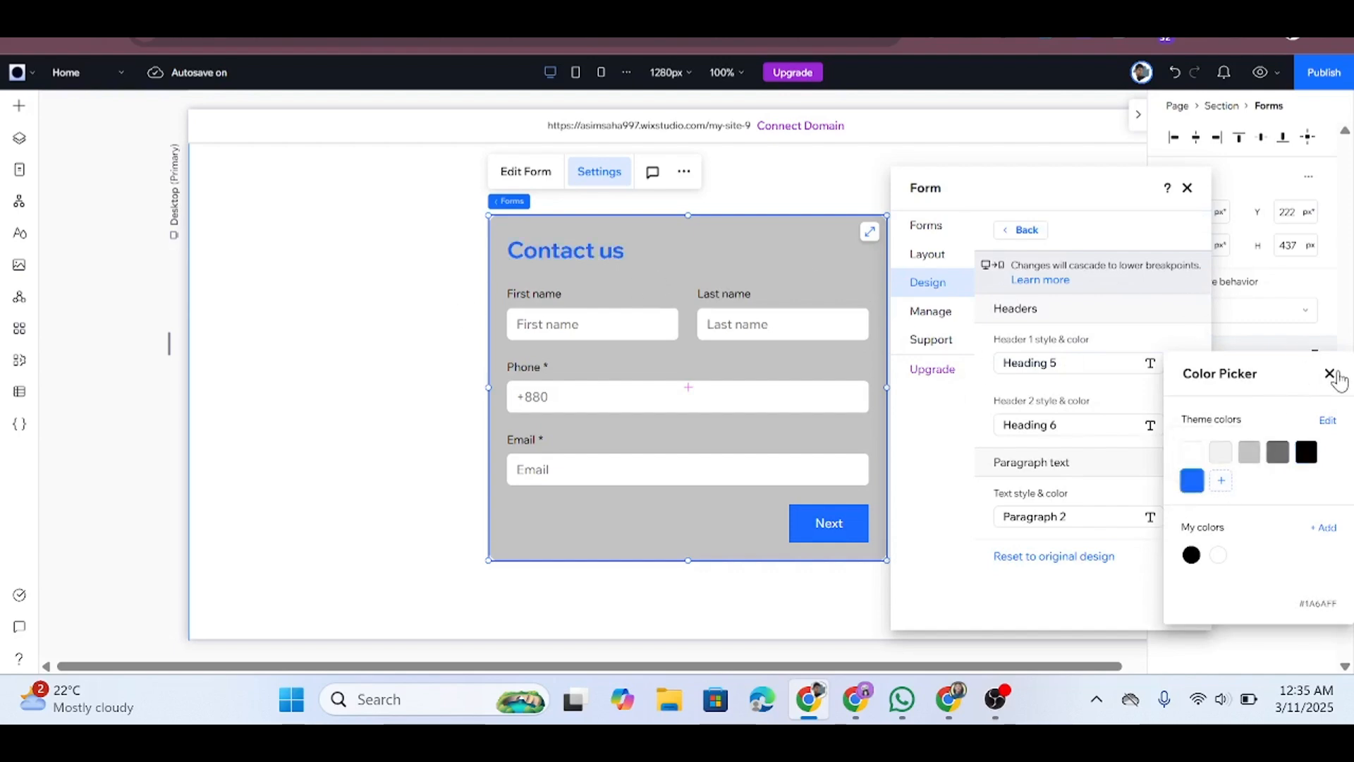
left_click(1330, 375)
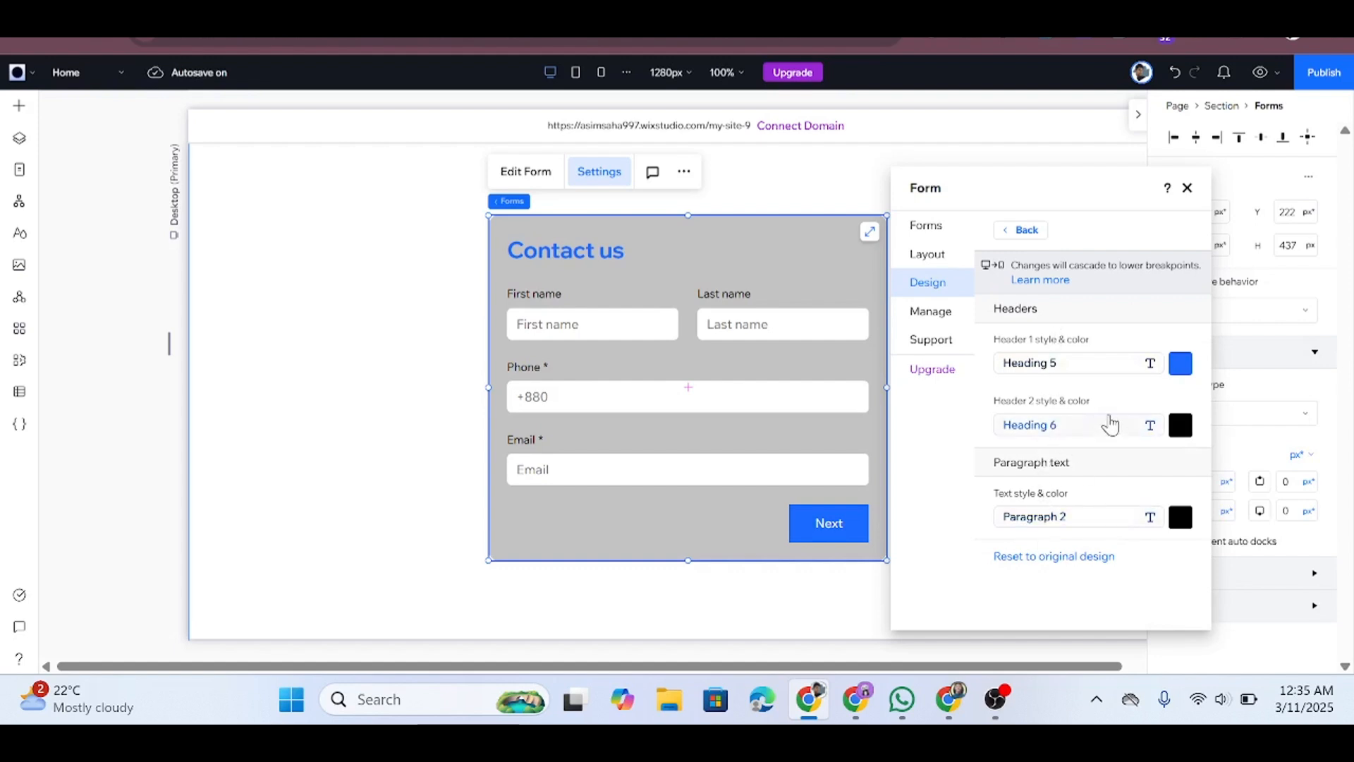
left_click(1182, 365)
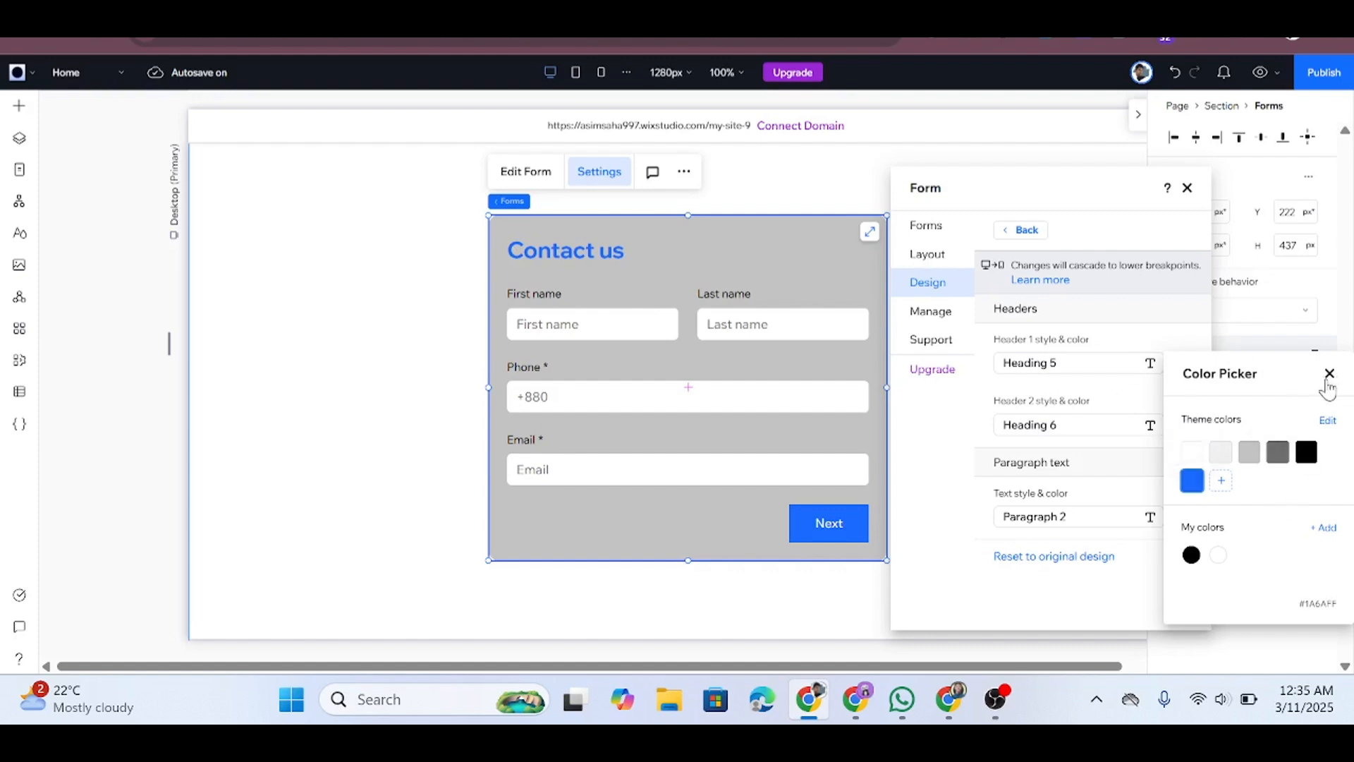
left_click(1328, 387)
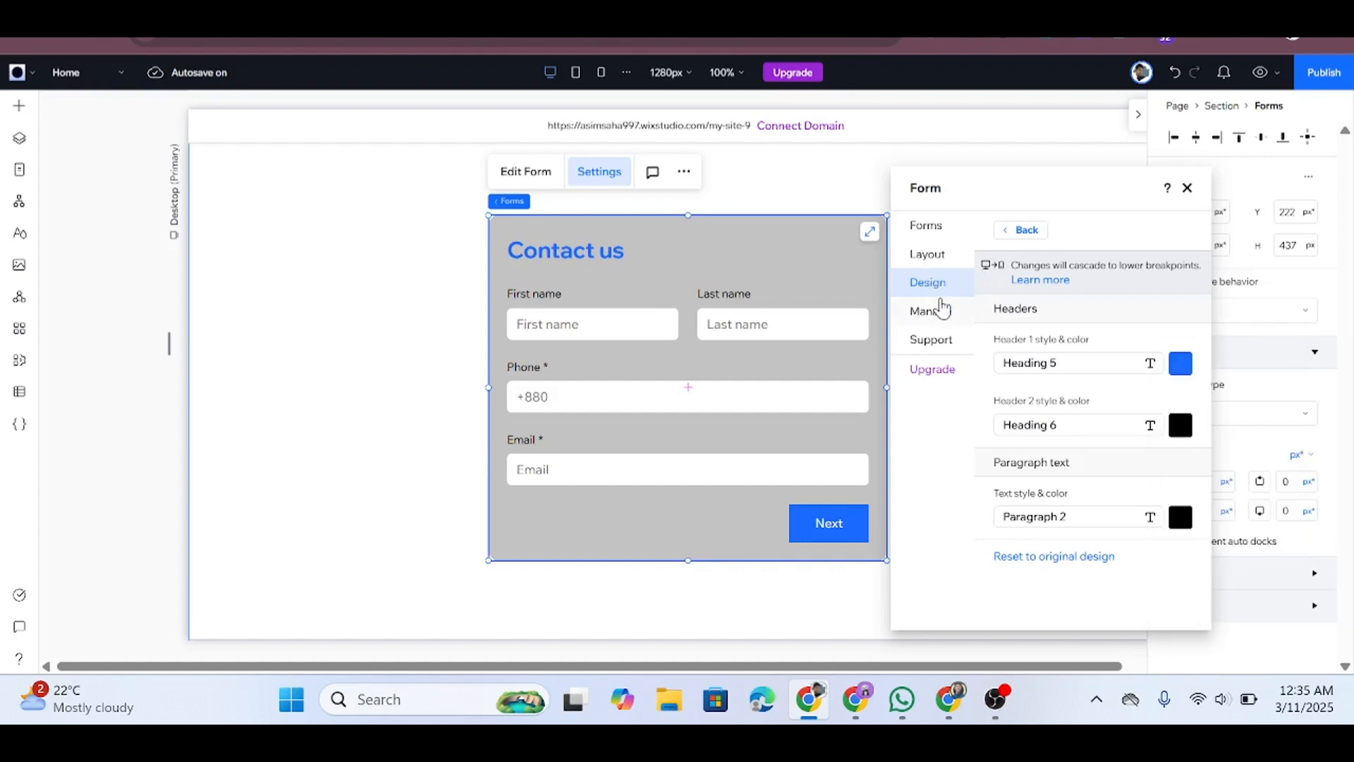
Review the form's button design options and its Manage and Support settings, and close the form settings.
left_click(1015, 233)
left_click(1013, 380)
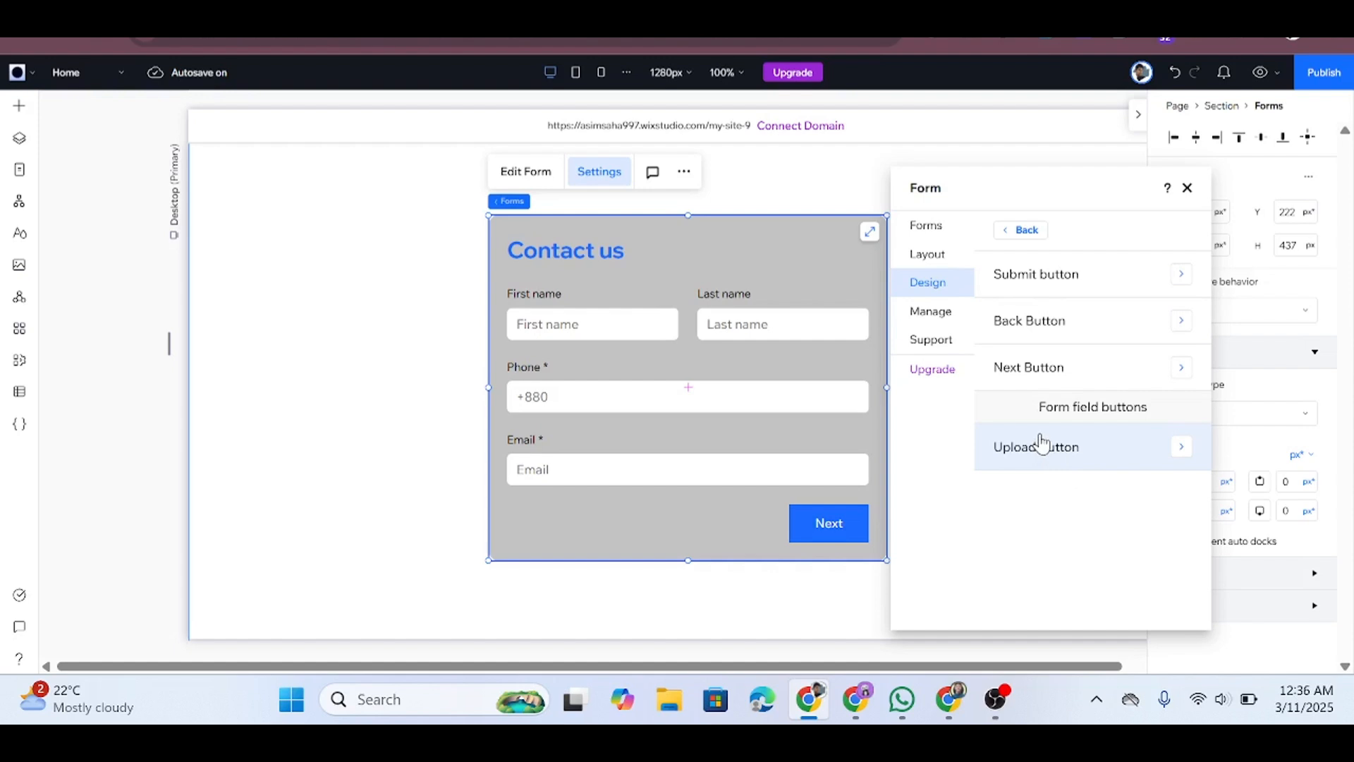
left_click(1019, 233)
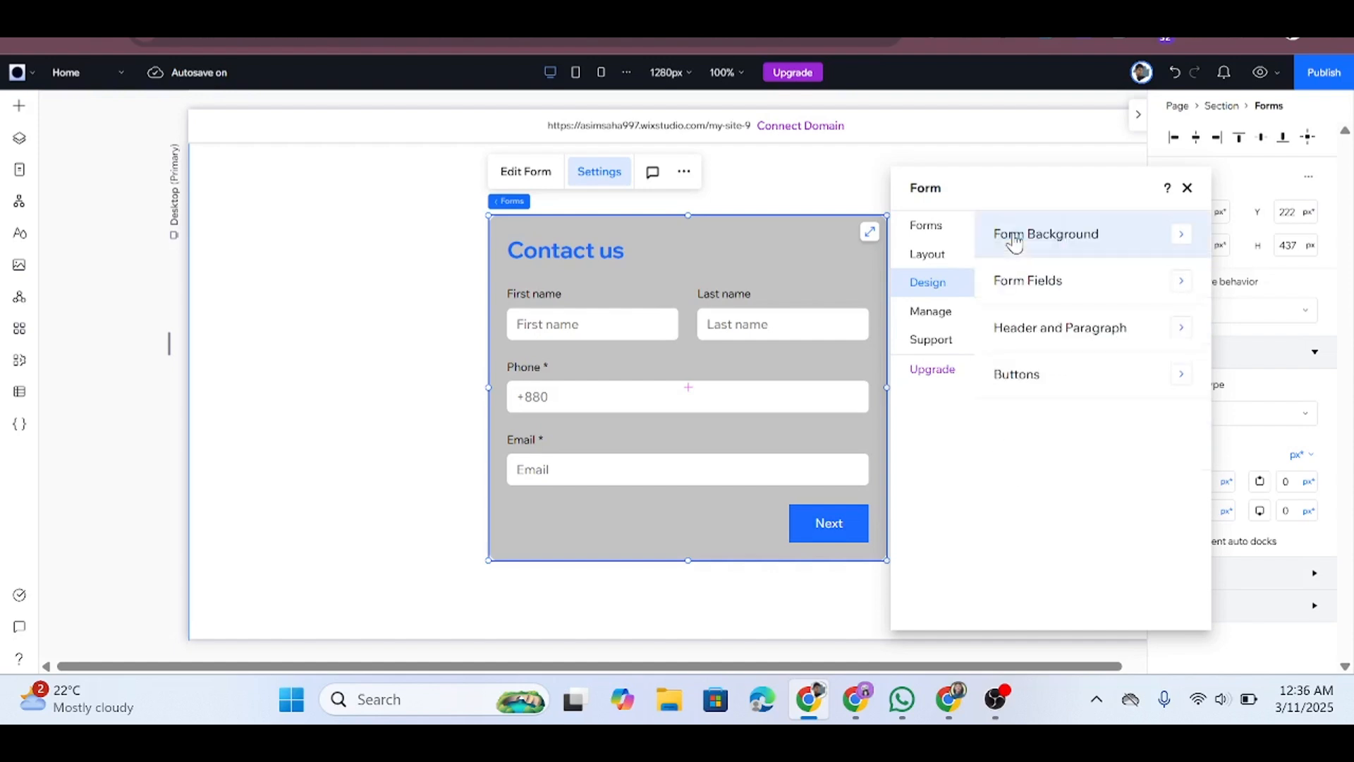
left_click(935, 312)
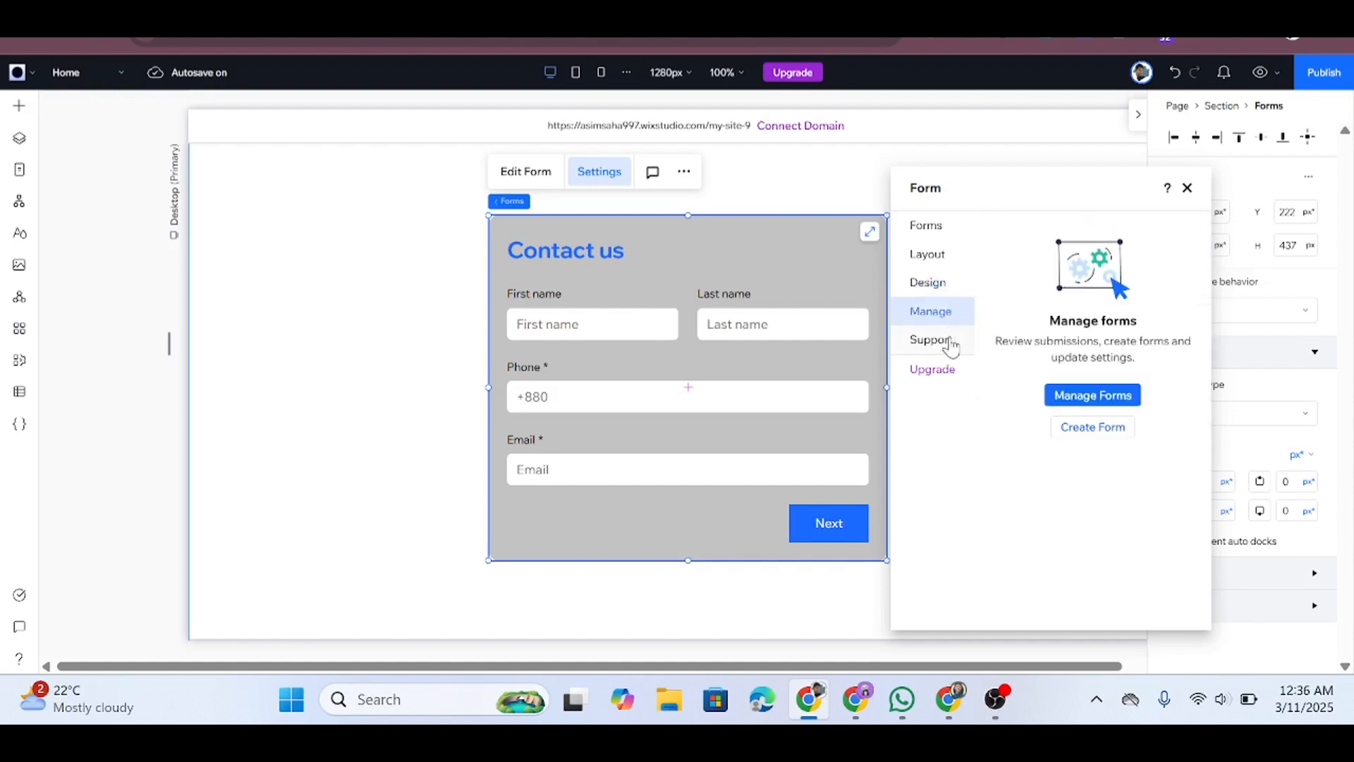
left_click(944, 340)
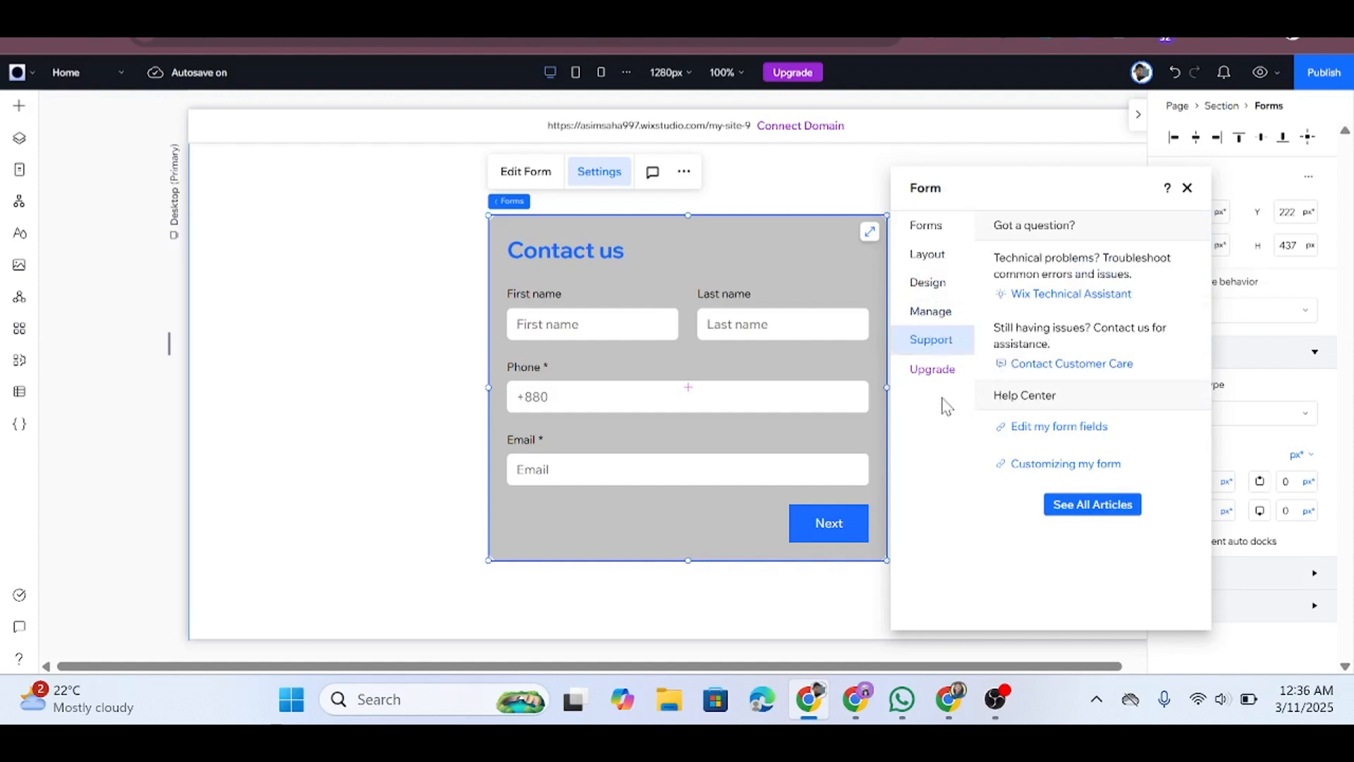
left_click(1192, 189)
left_click(1028, 251)
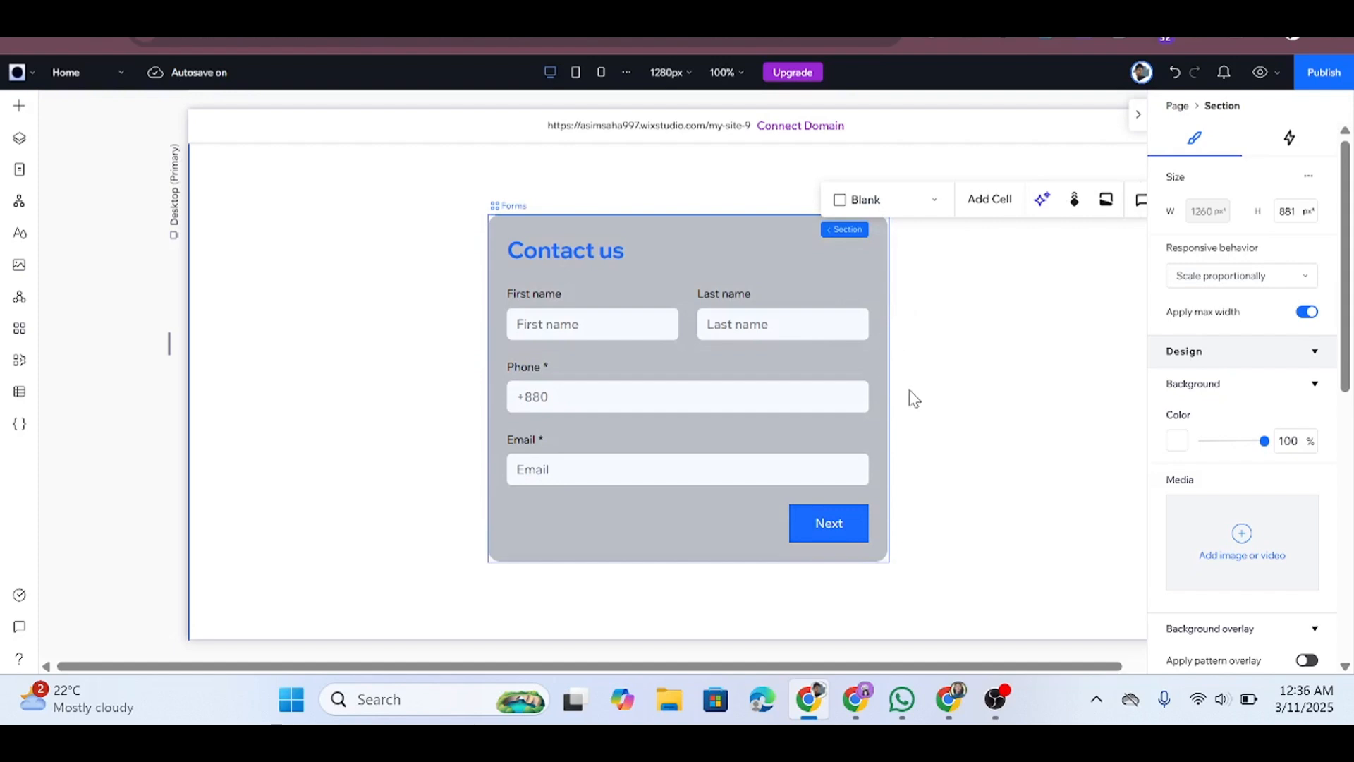
scroll(909, 395, "up", 1)
left_click(692, 389)
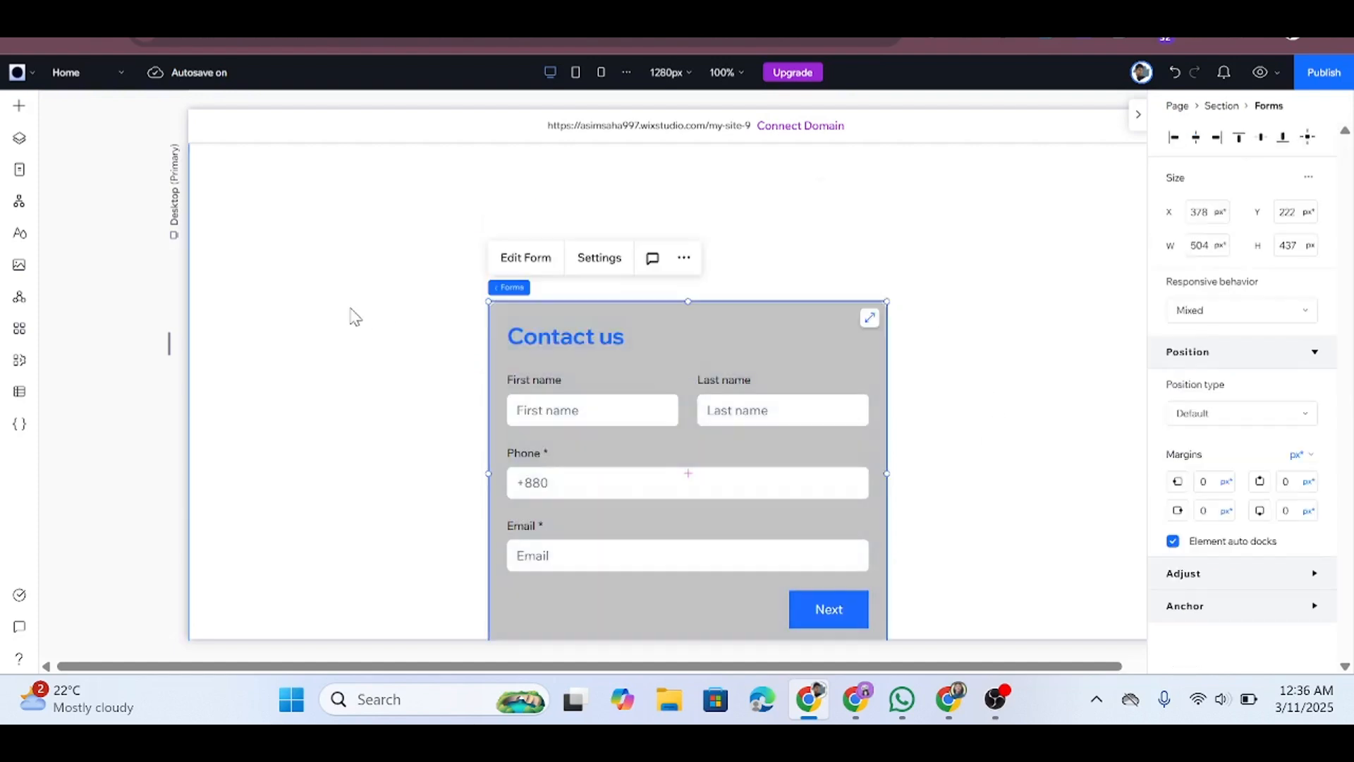
left_click(351, 315)
scroll(352, 315, "up", 2)
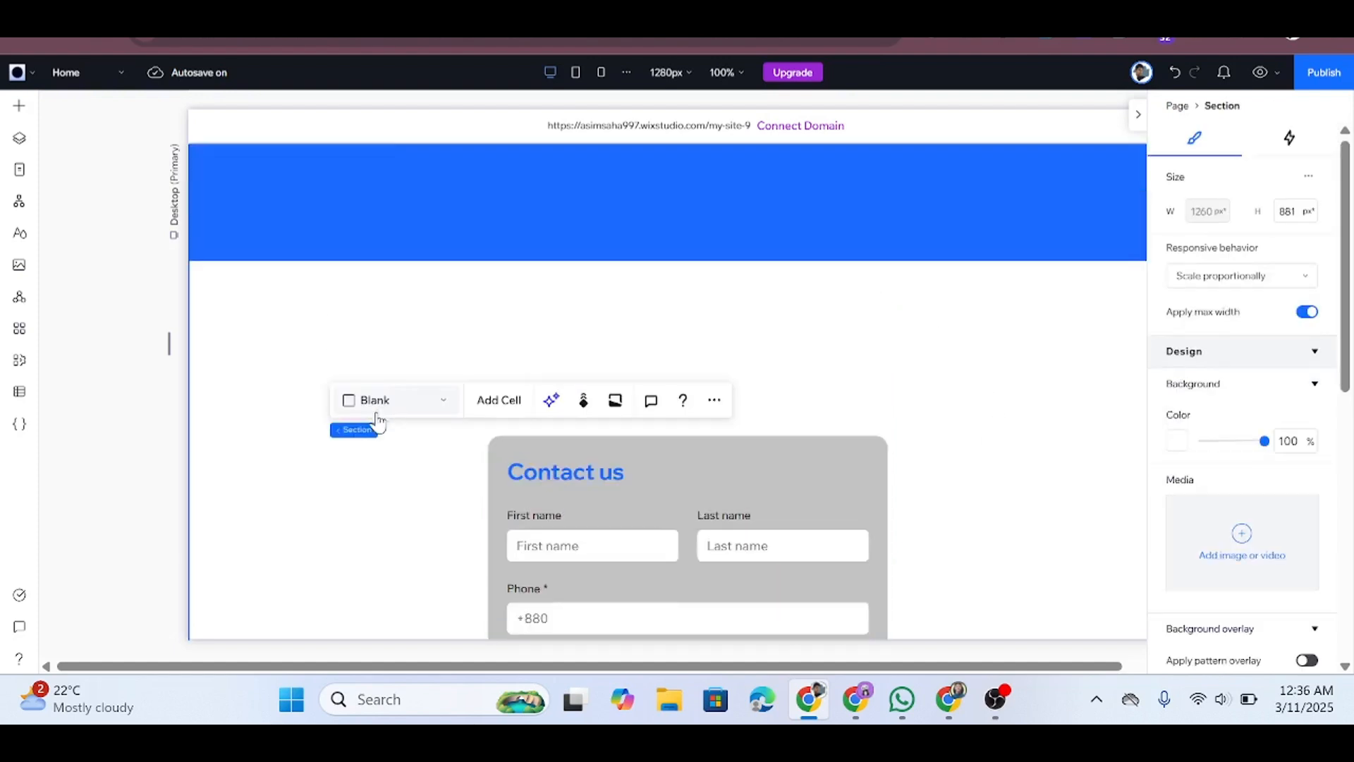
scroll(407, 407, "down", 3)
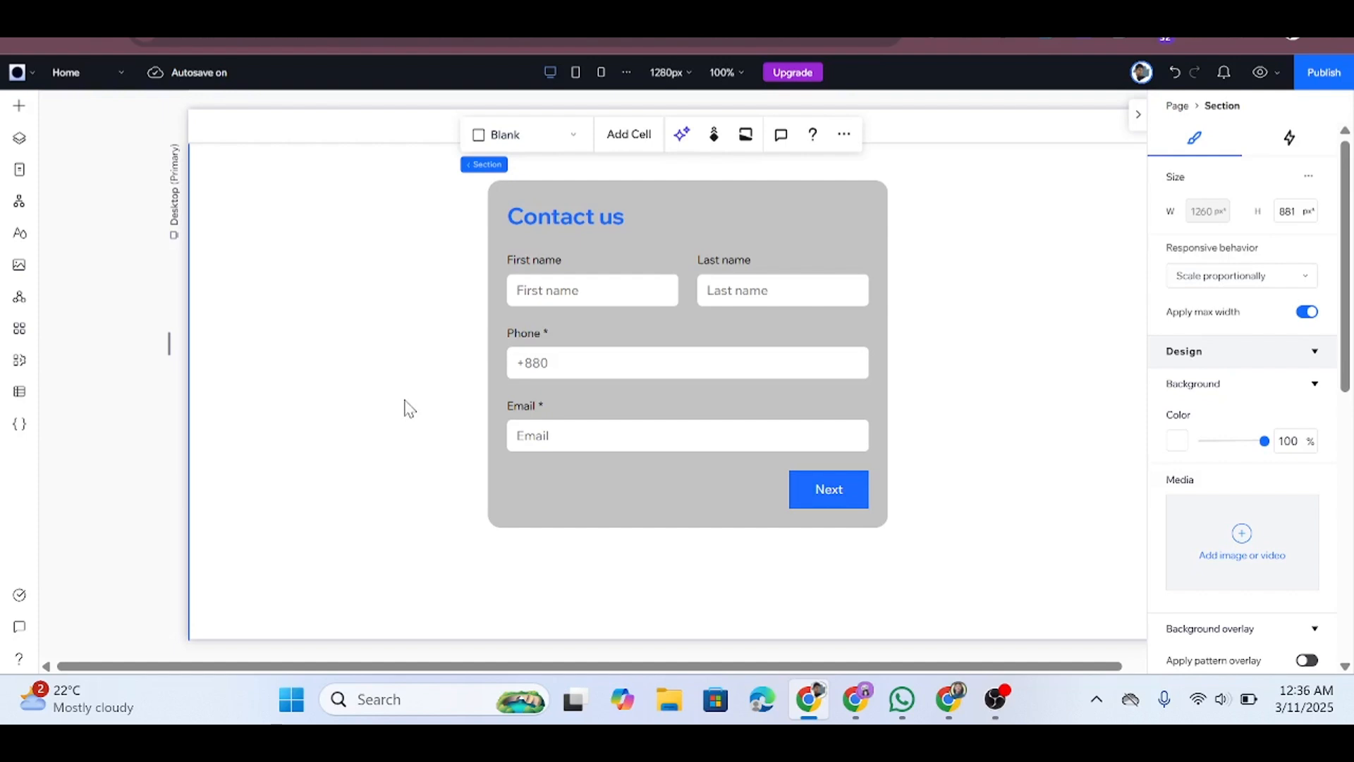
left_click(753, 305)
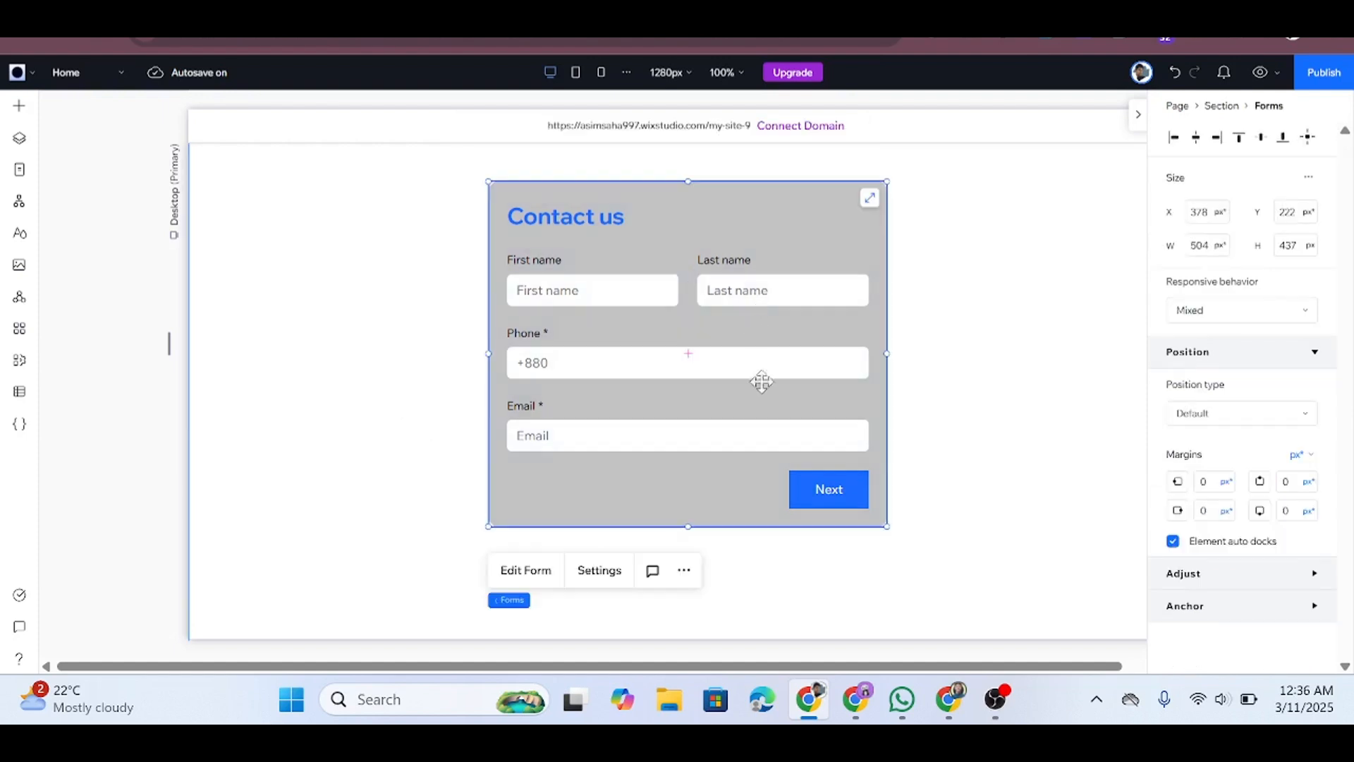
left_click(450, 350)
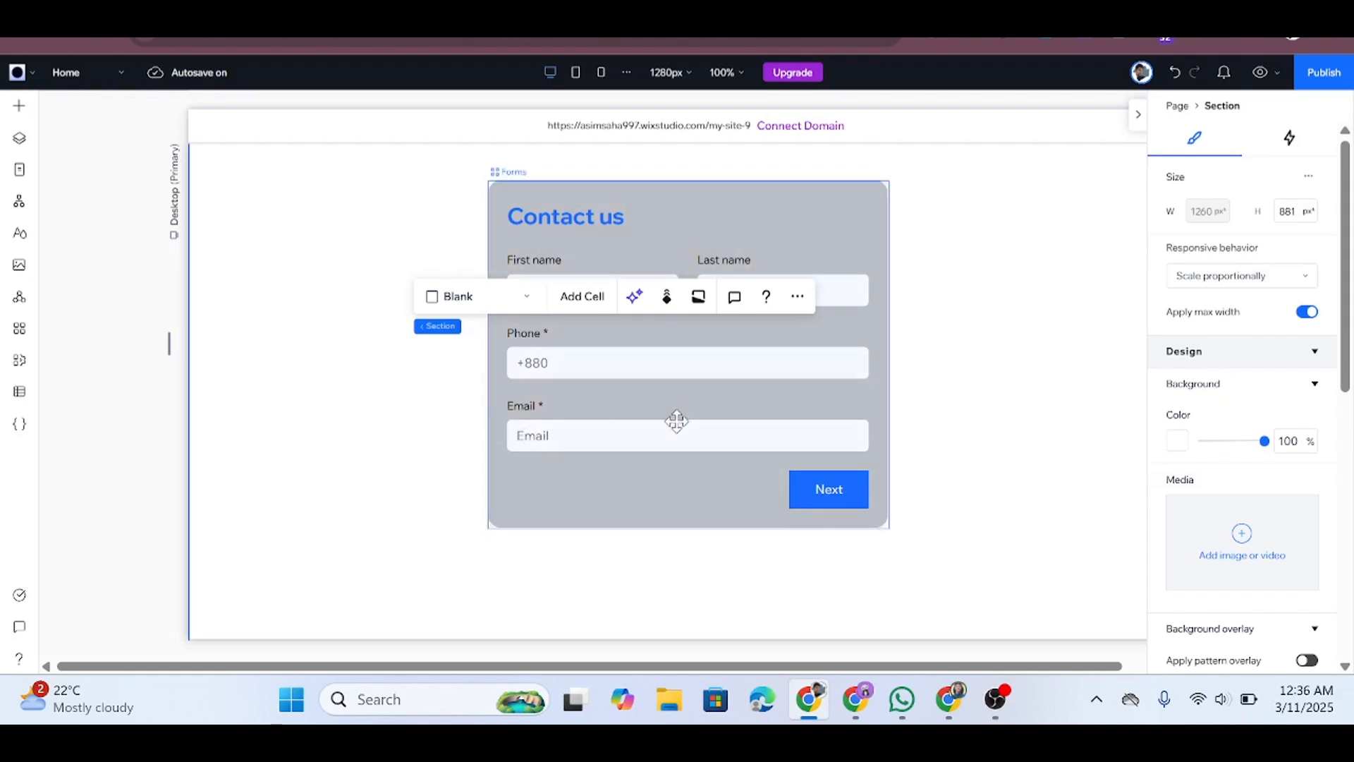
left_click(416, 439)
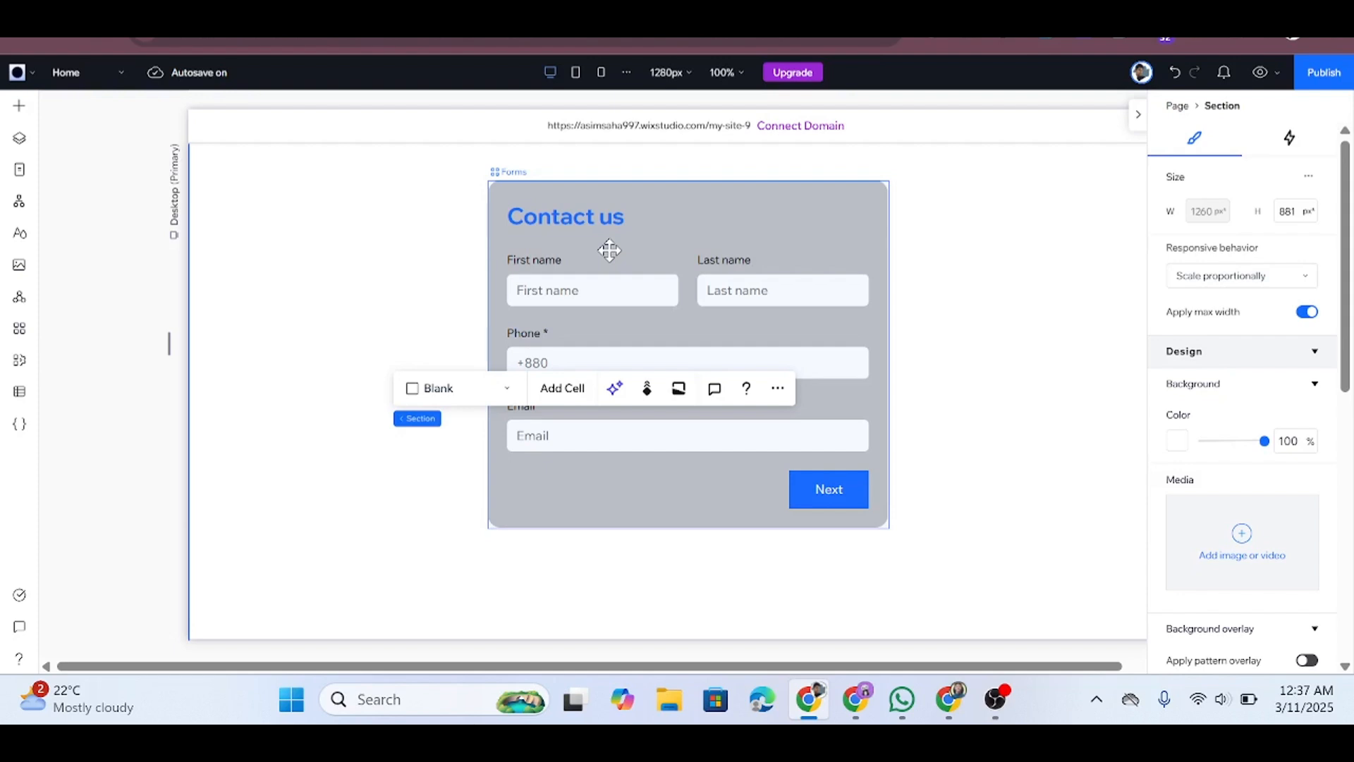
left_click(937, 294)
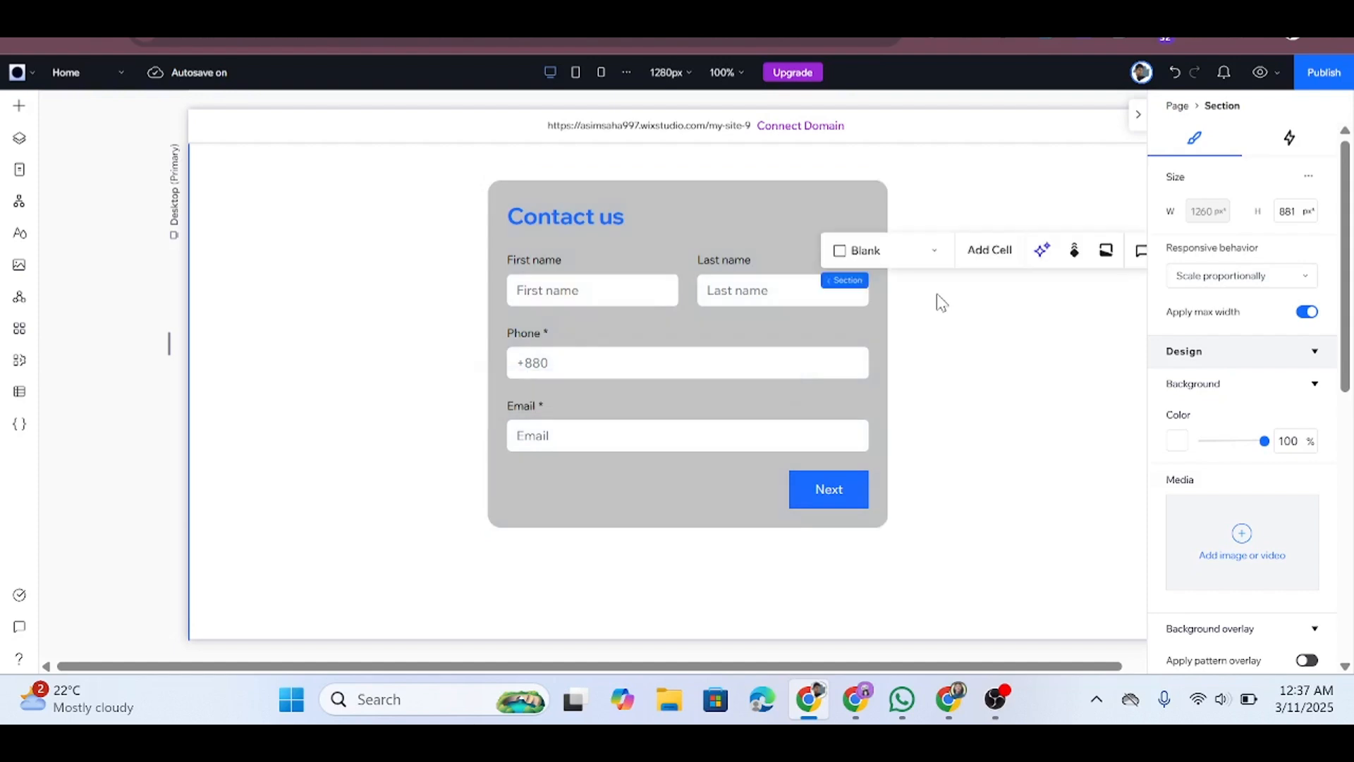
left_click(657, 291)
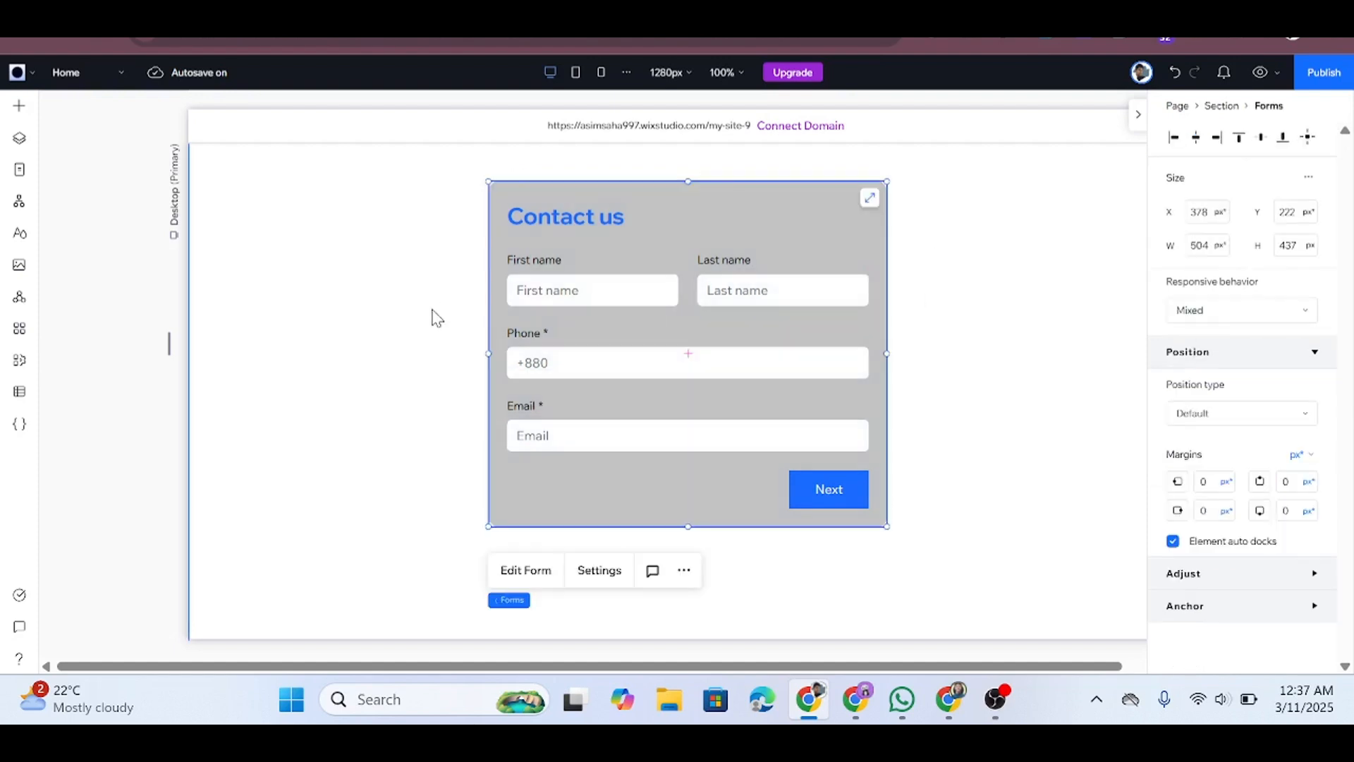
scroll(431, 317, "up", 1)
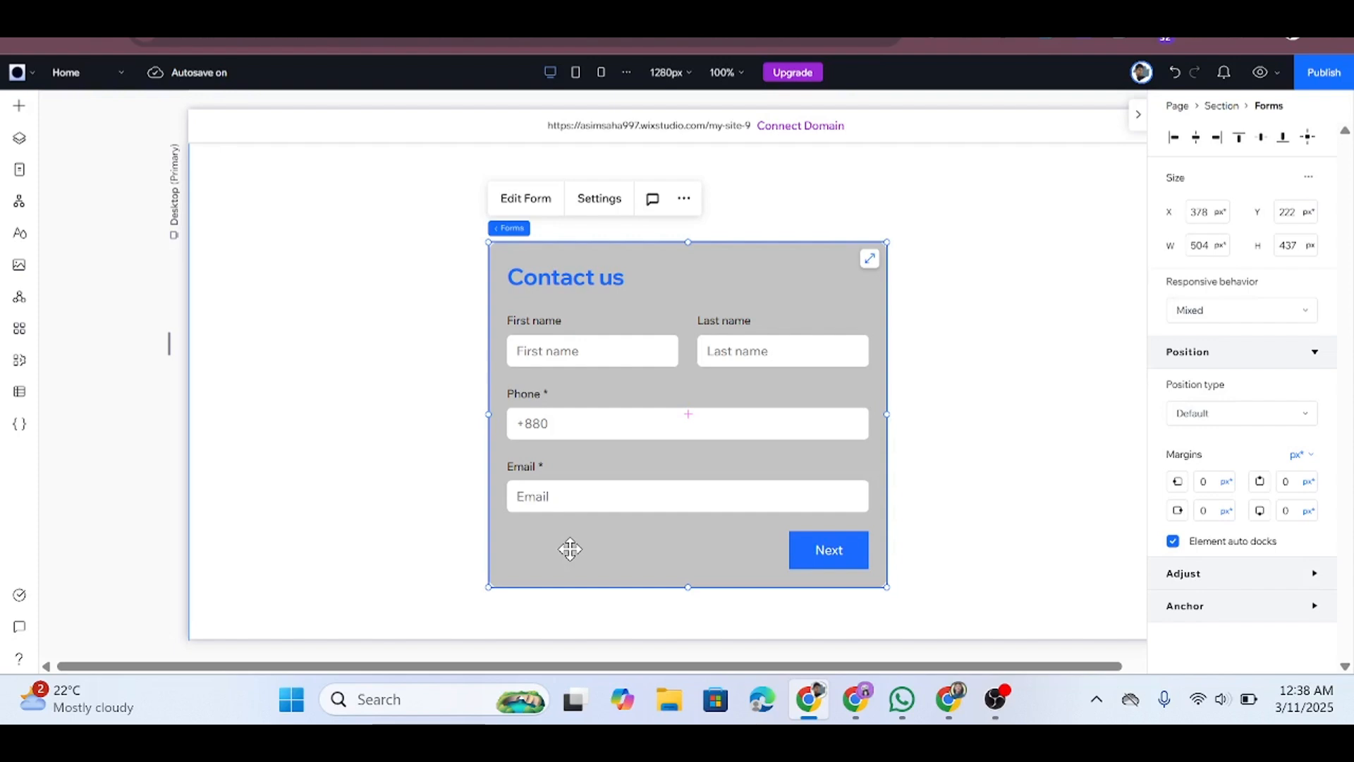
left_click(436, 422)
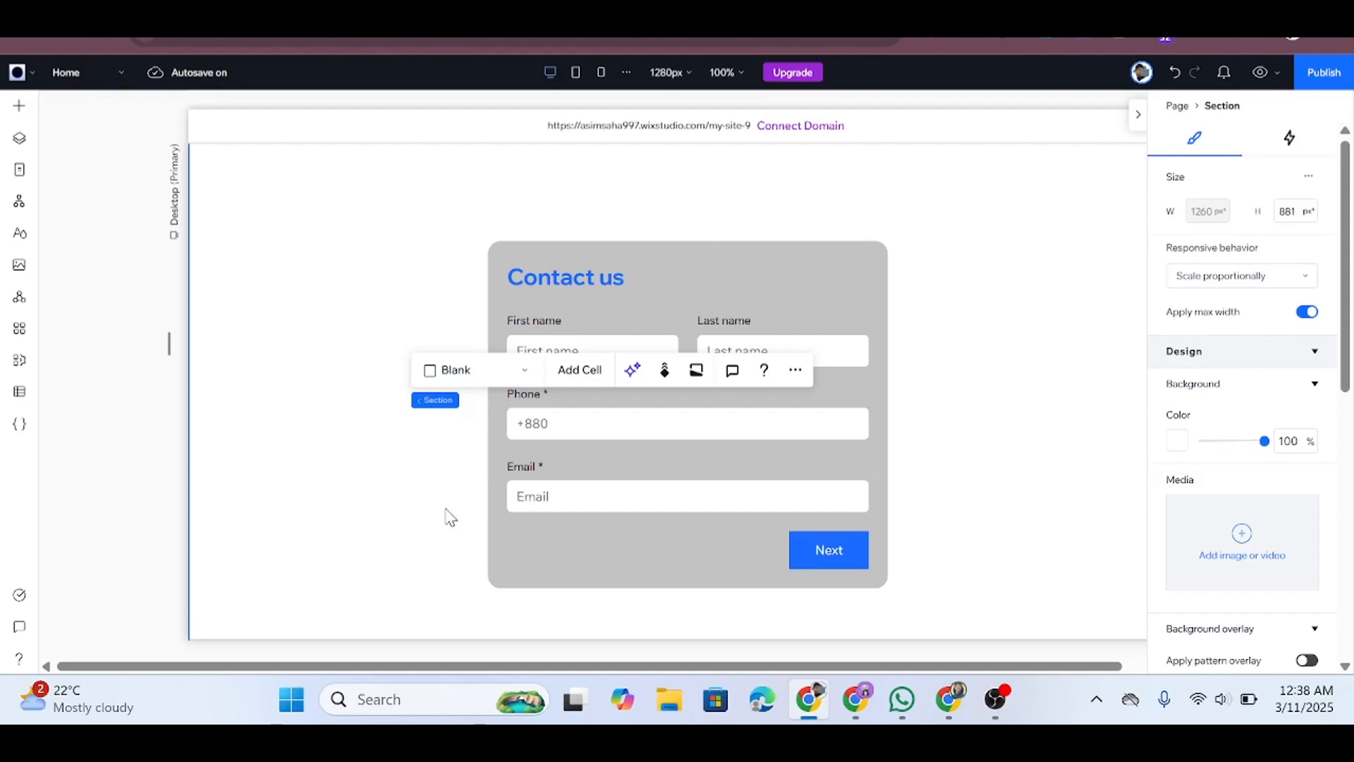
left_click(598, 549)
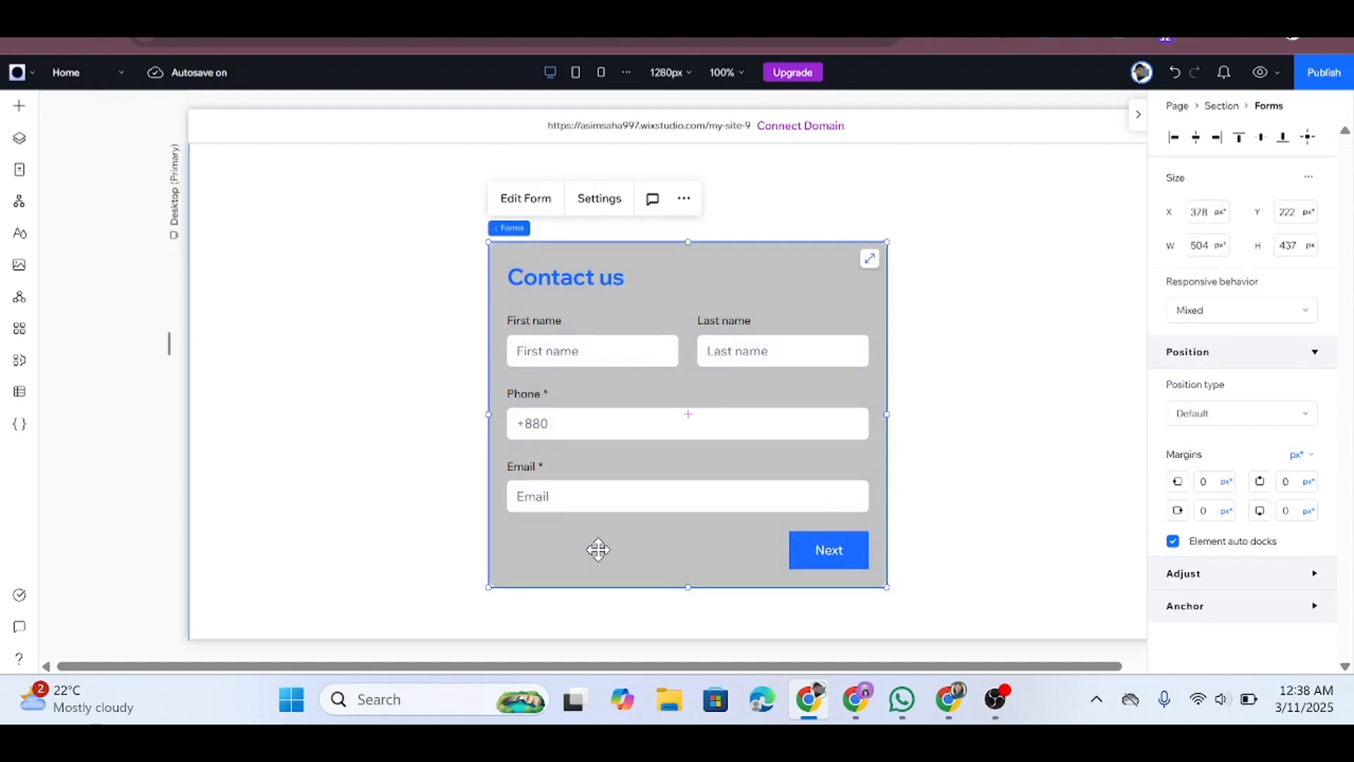